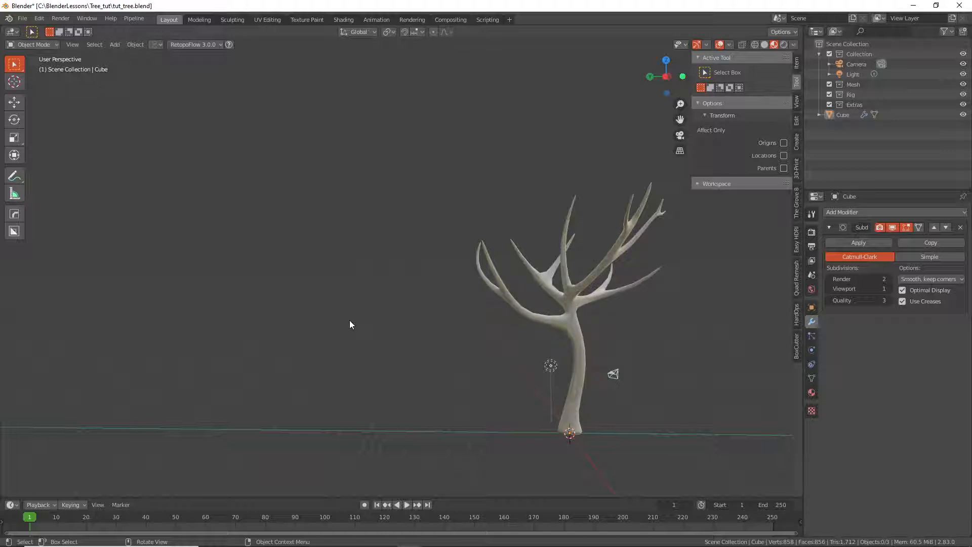
- Add a mesh plane to the scene containing the bare tree
scroll(380, 371, up, 3)
scroll(380, 371, down, 2)
scroll(379, 371, up, 2)
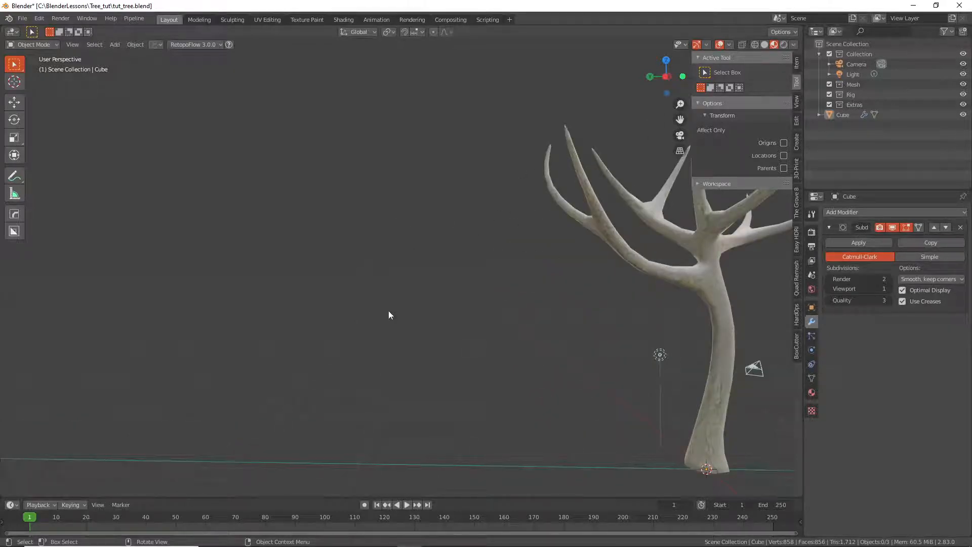
key(shift+s)
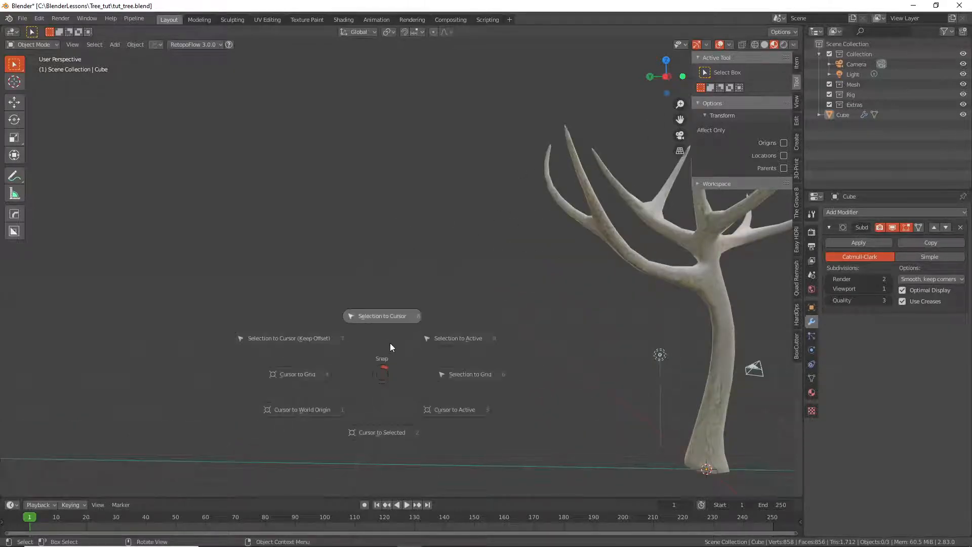
key(Escape)
key(shift+a)
mouse_move(445, 248)
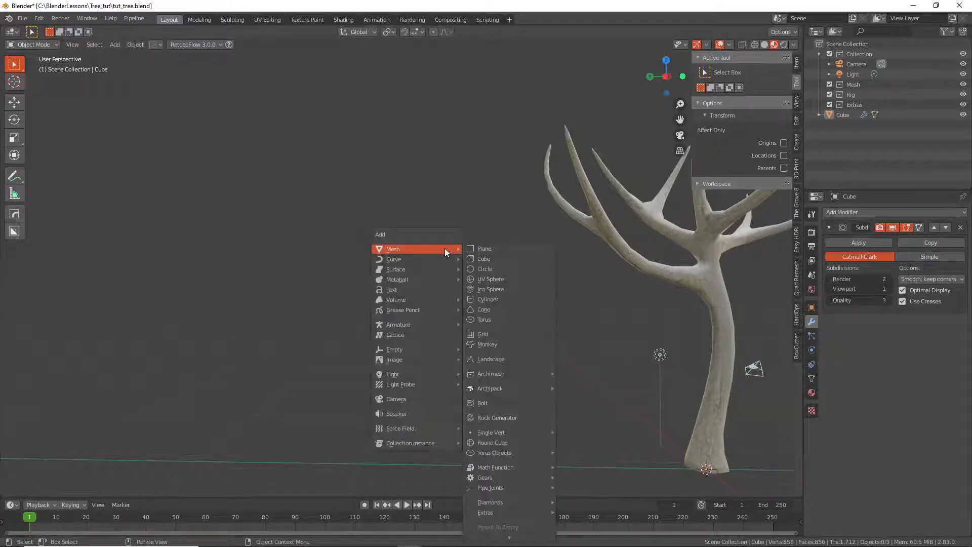
click(492, 247)
- Rotate the new plane 90° about the Y axis and move it into the empty space beside the tree
key(r)
key(z)
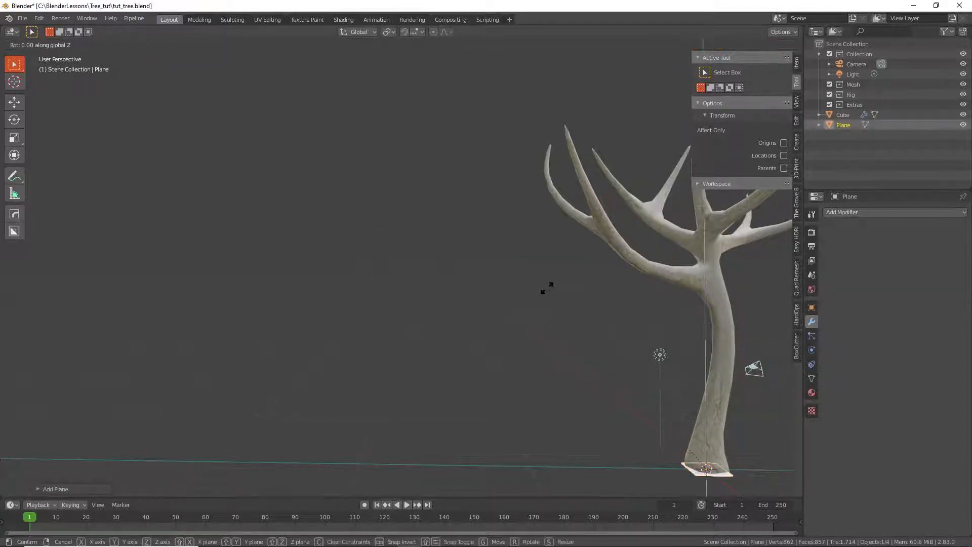
click(547, 288)
text(r)
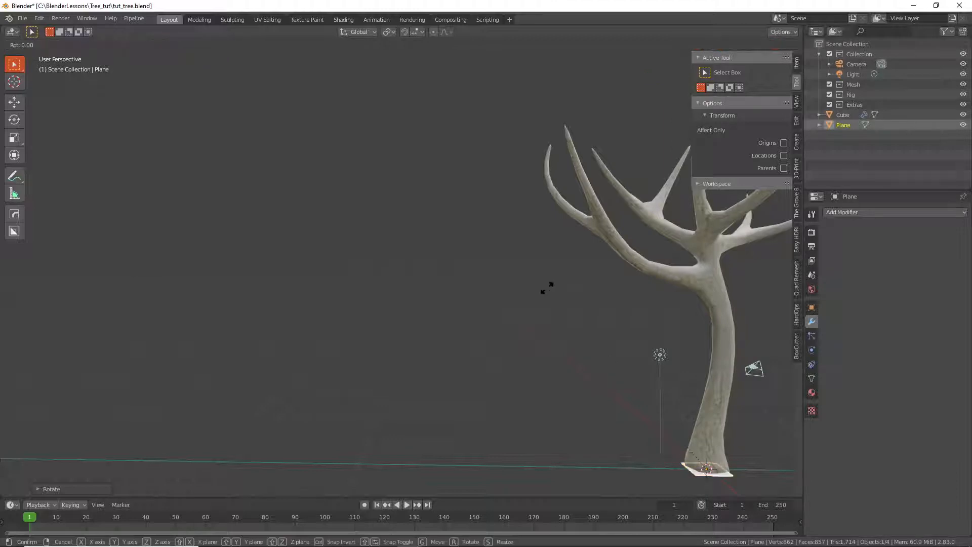
text(y90)
key(Return)
key(g)
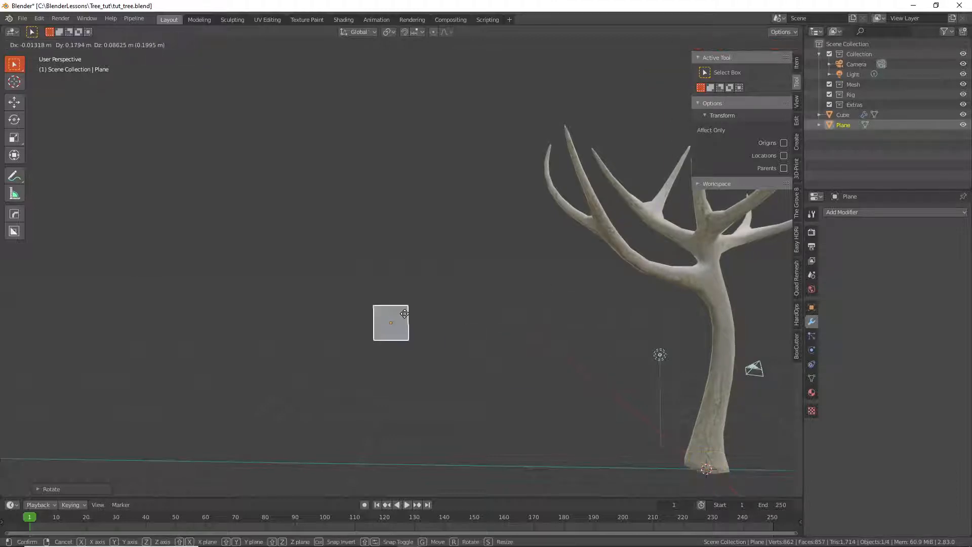
click(426, 329)
scroll(427, 329, up, 4)
mouse_move(420, 329)
middle_down()
mouse_move(439, 316)
mouse_move(421, 324)
middle_up()
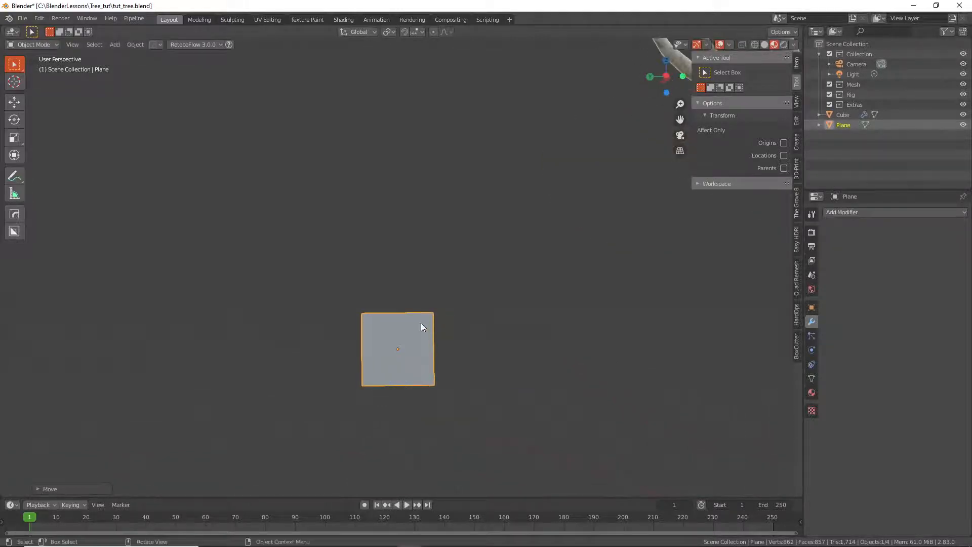
- Switch to the UV Editing workspace and load OakLeafMountainAshBottom.png from the Textures folder as the UV editor's image
click(268, 20)
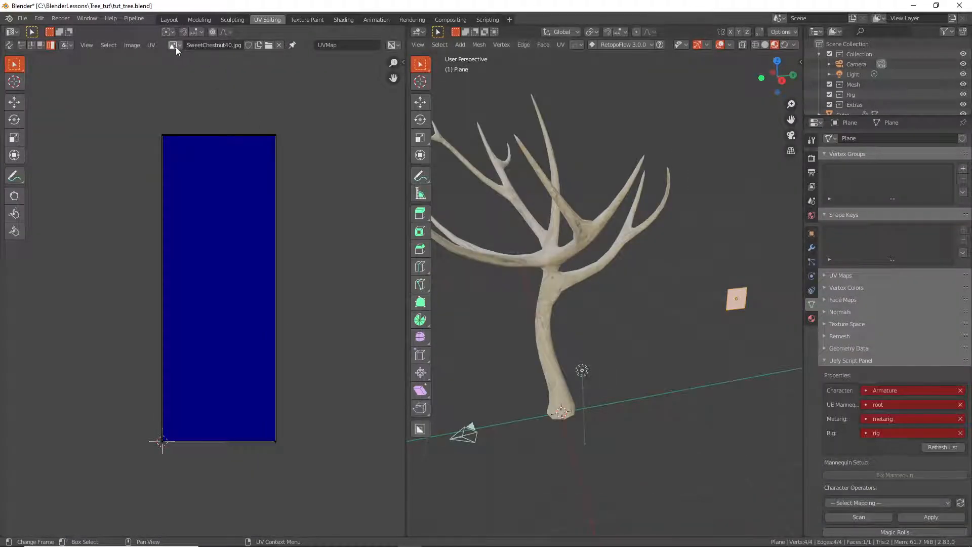
click(259, 44)
click(268, 44)
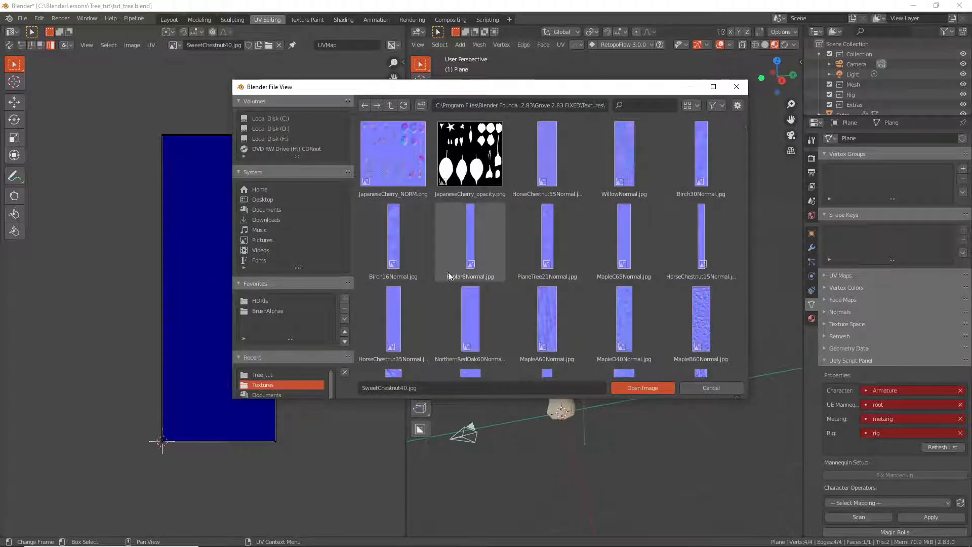
scroll(574, 212, down, 2)
scroll(574, 212, down, 6)
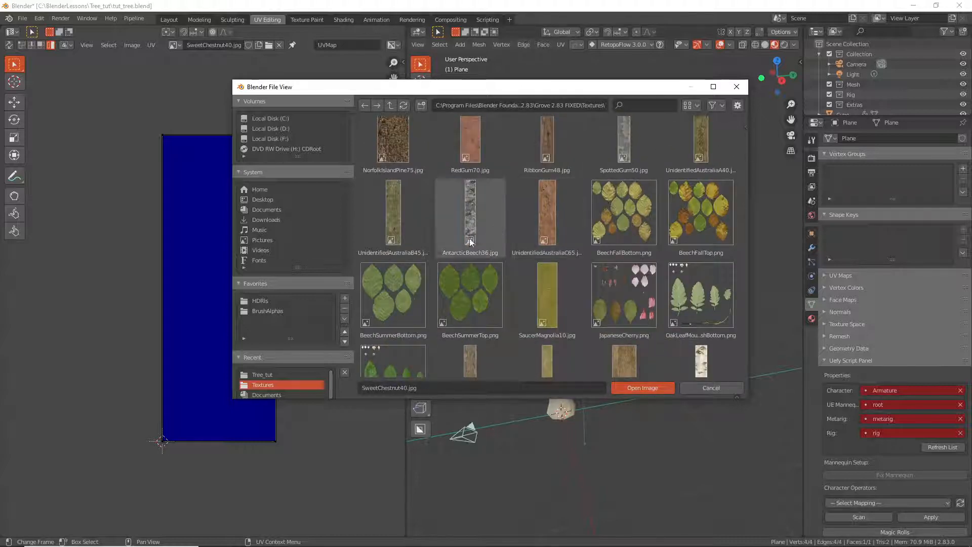
scroll(458, 286, down, 1)
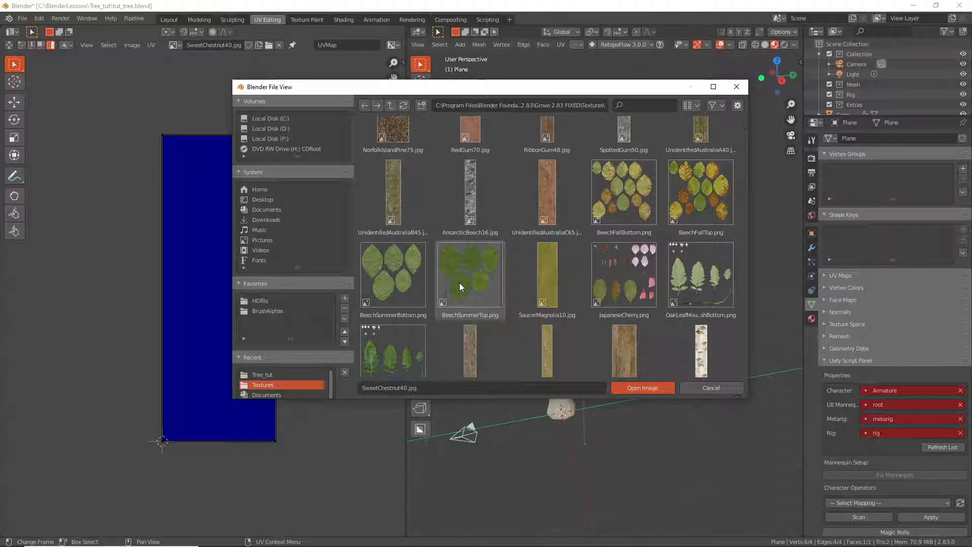
click(692, 289)
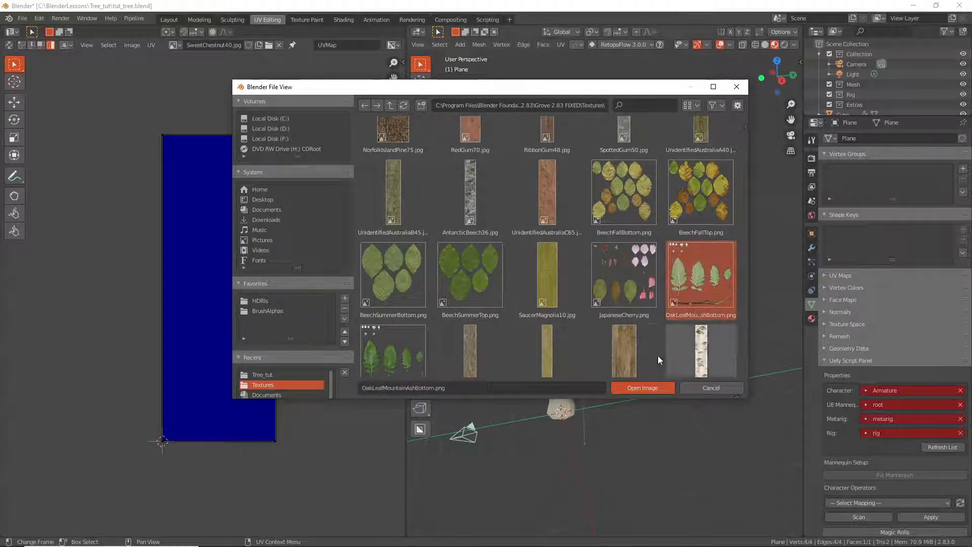
click(643, 388)
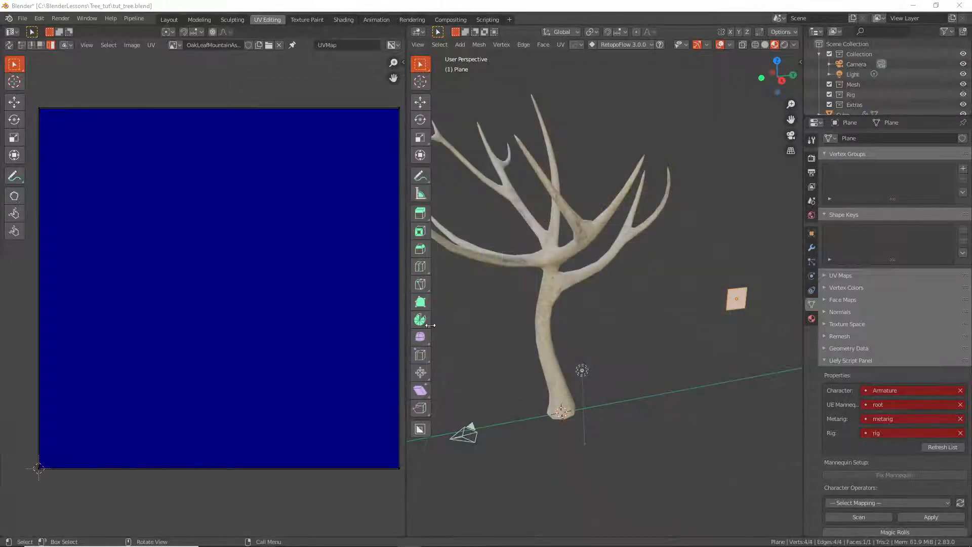
- Turn off the stretching overlay in the UV editor so the leaf texture shows unobstructed
click(404, 61)
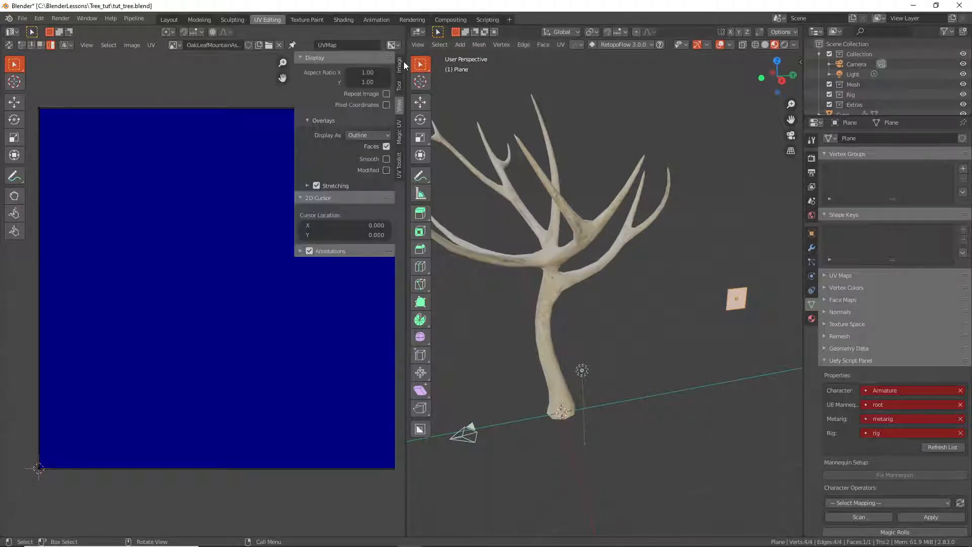
click(317, 185)
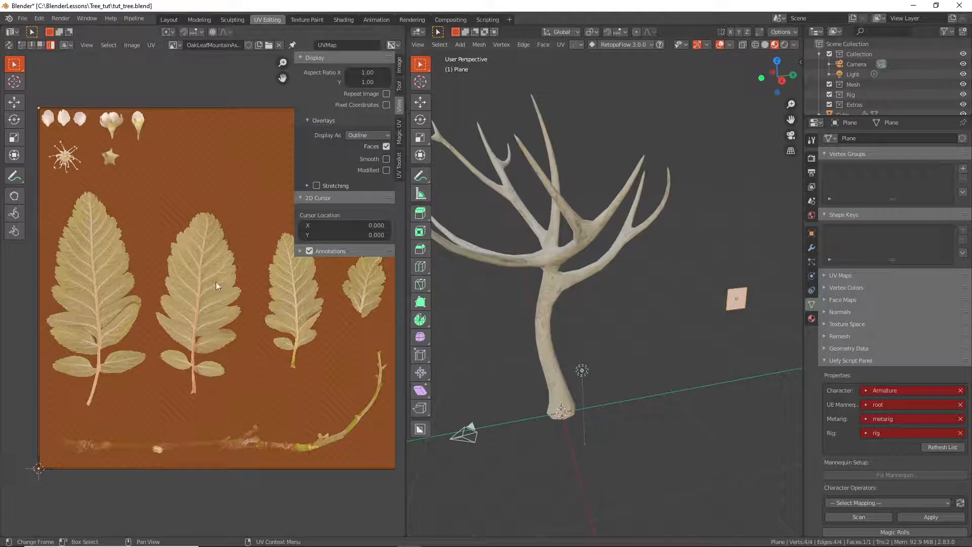
click(651, 371)
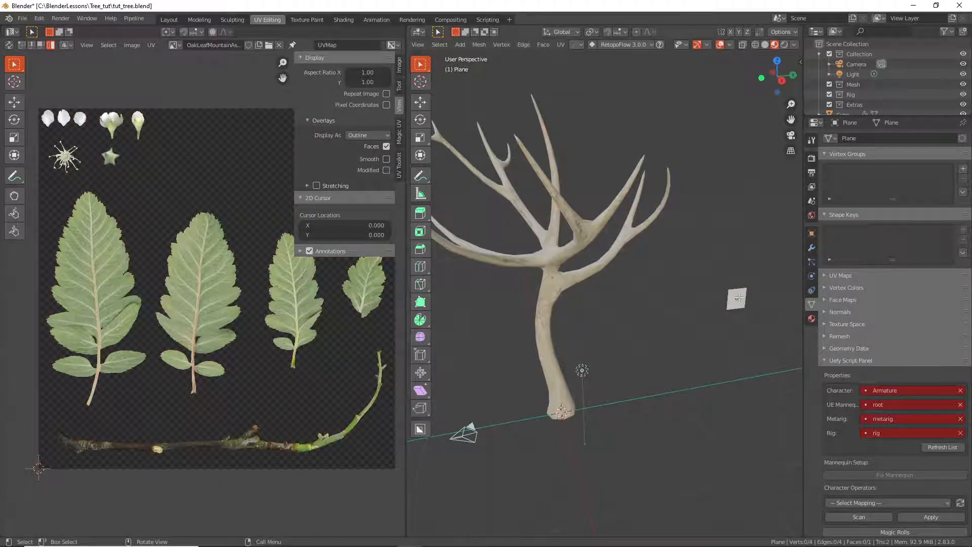
key(n)
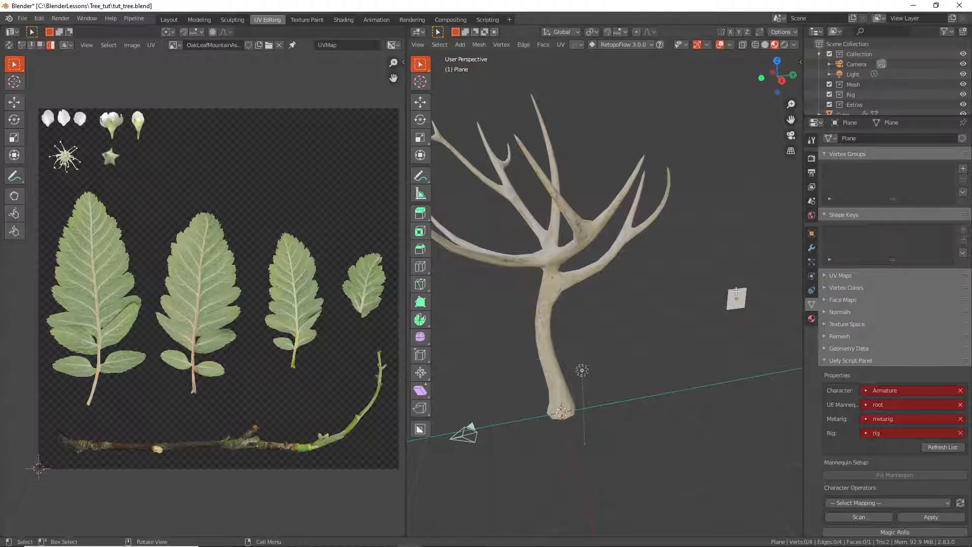
- Add one centred vertical loop cut to the plane
middle_drag(734, 290, 675, 279)
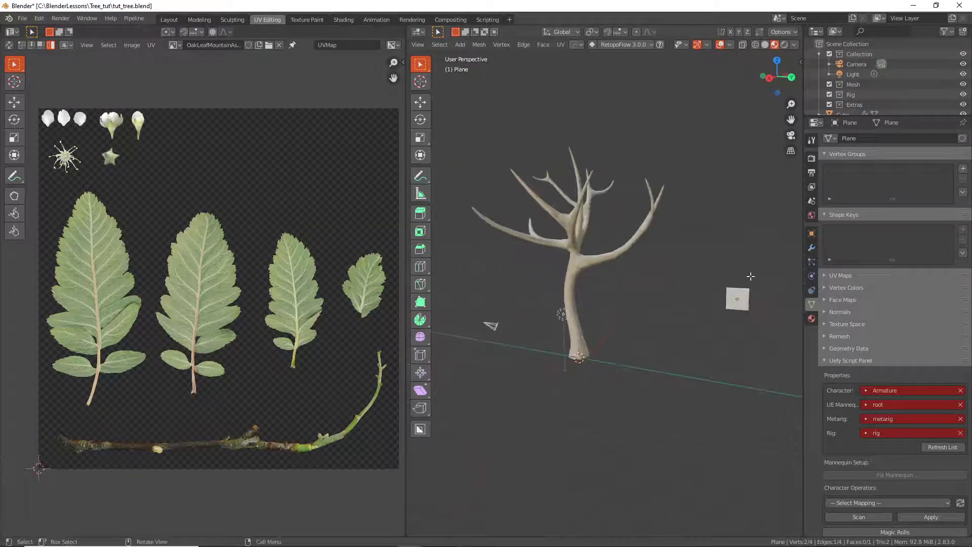
scroll(751, 276, up, 3)
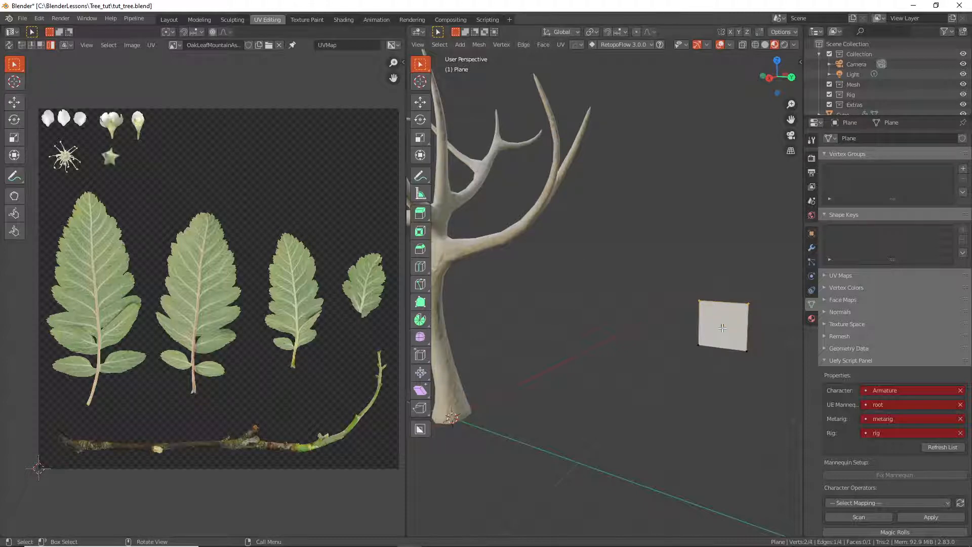
key(a)
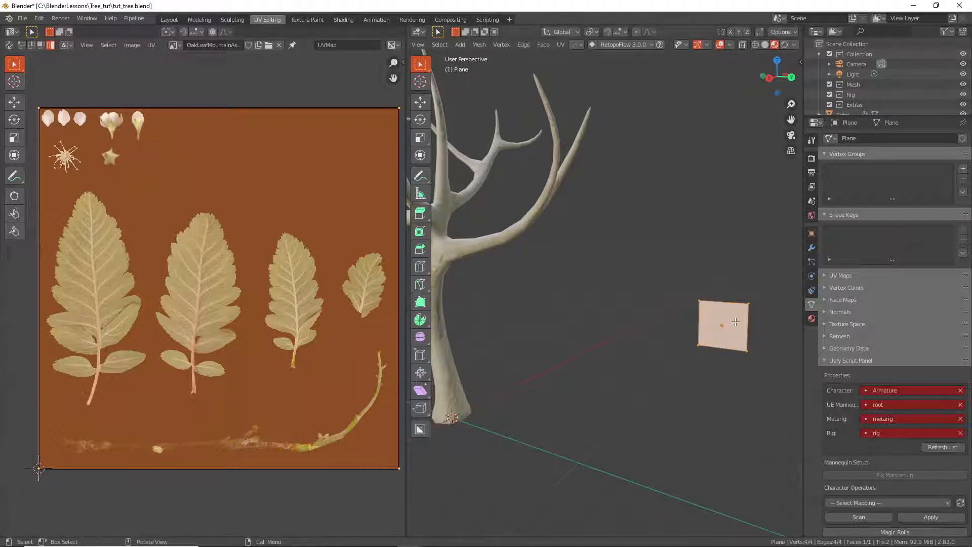
middle_drag(725, 322, 737, 298)
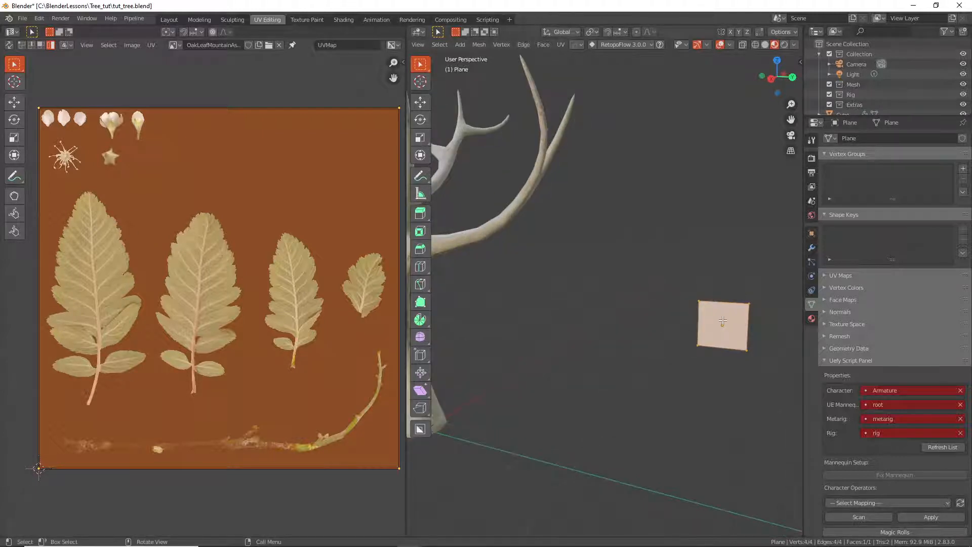
drag(732, 278, 773, 363)
key(ctrl+r)
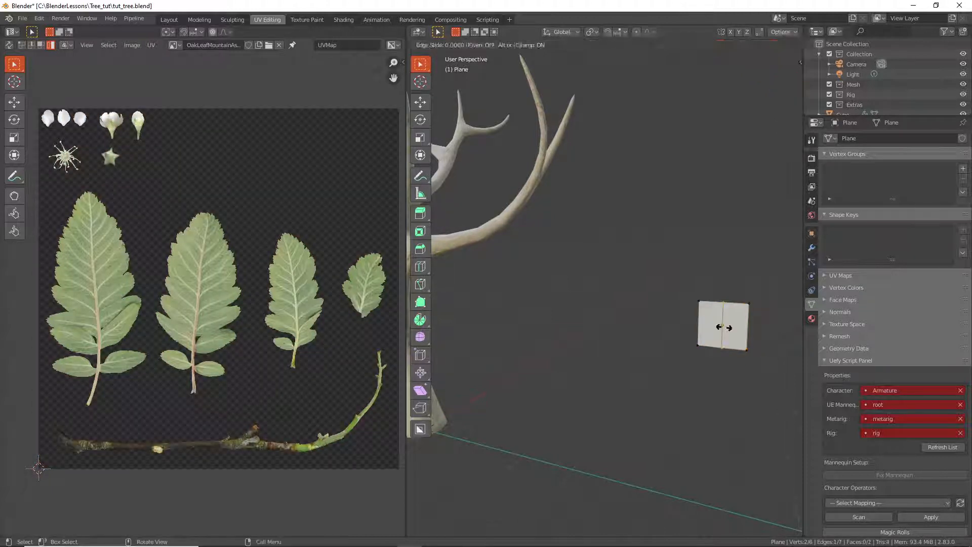
click(722, 325)
- Delete the outer vertices of the plane half farther from the tree and select the whole remaining half
key(x)
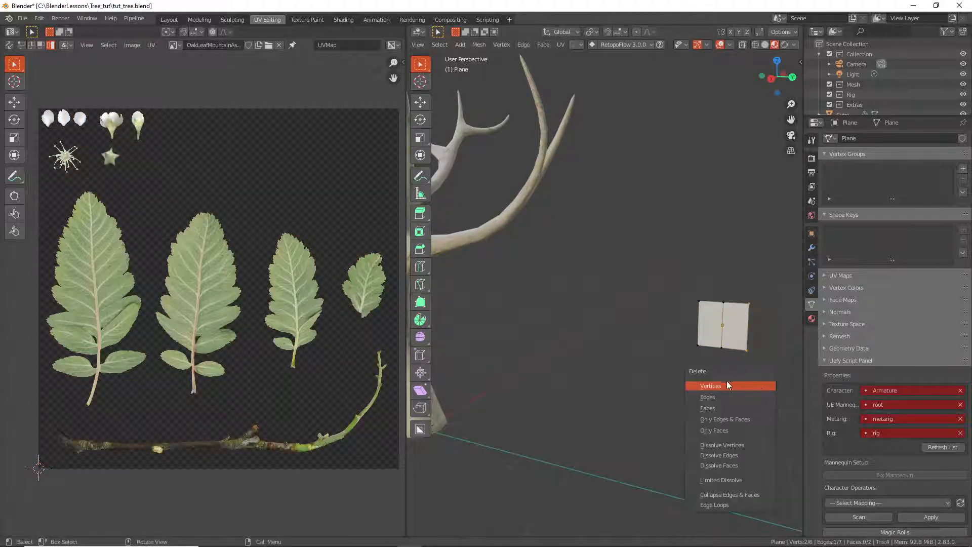
click(728, 387)
drag(684, 282, 740, 380)
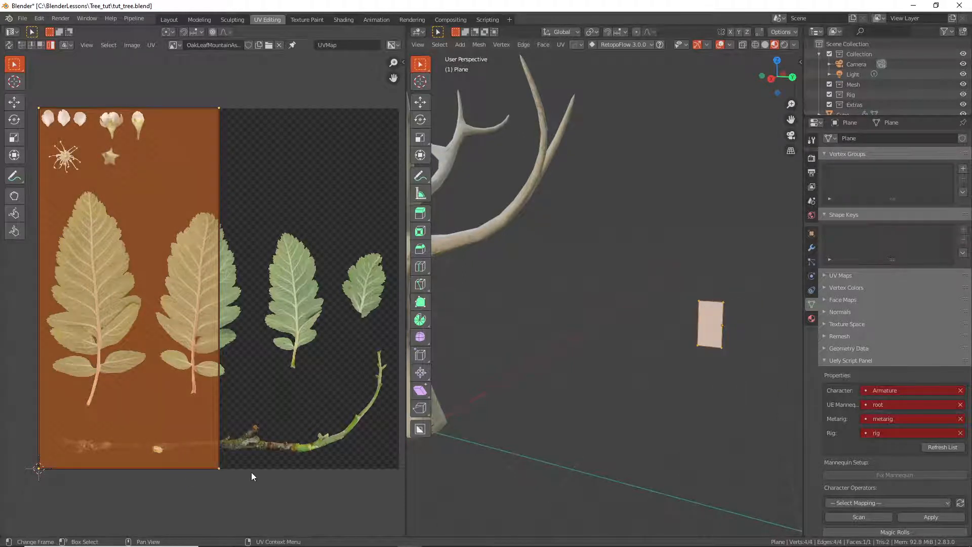
- Set UV selection to vertices and move the two upper UV corners to just above the tip of the largest leaf
key(g)
key(Escape)
click(22, 45)
click(50, 141)
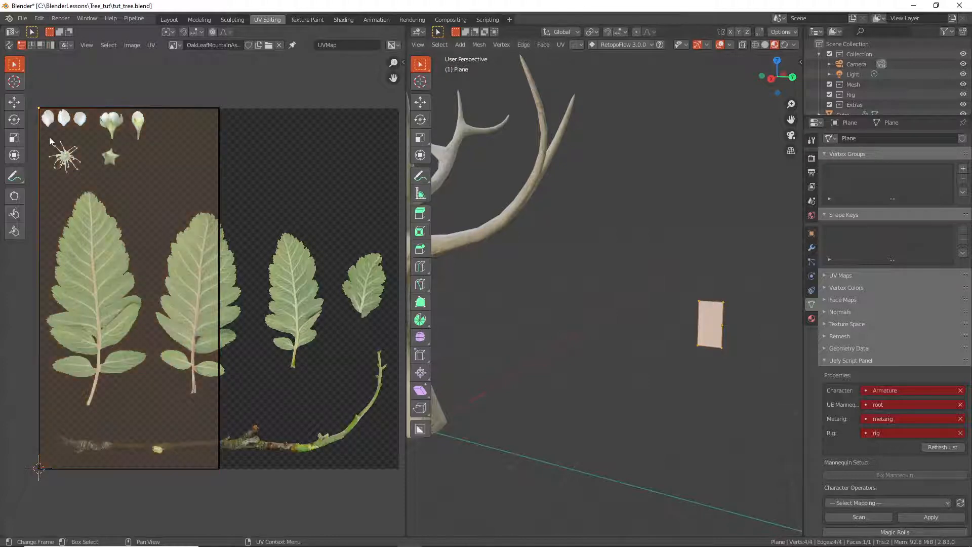
key(g)
click(54, 226)
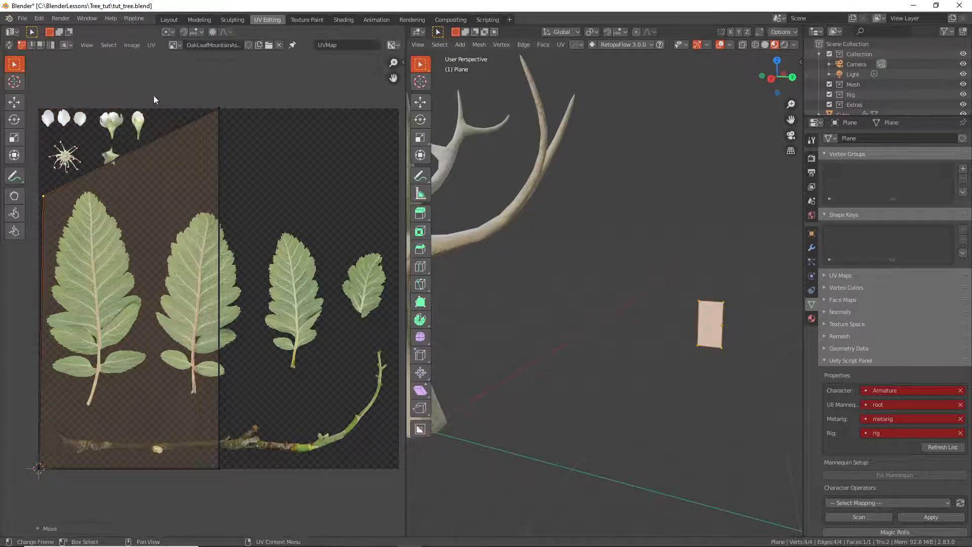
drag(175, 93, 252, 138)
key(g)
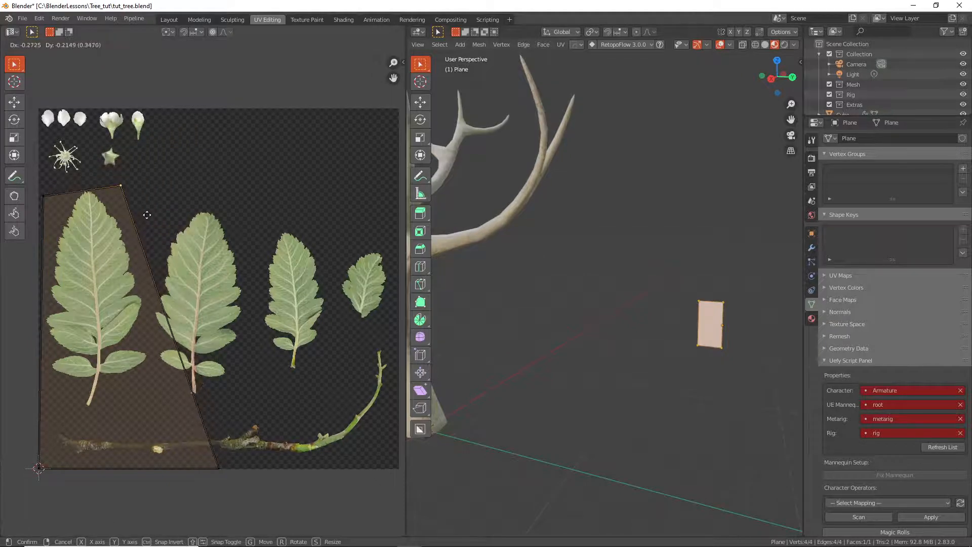
click(147, 215)
- Move the two lower UV corners to just below the stem of the largest leaf, enclosing that leaf
drag(193, 446, 248, 497)
key(g)
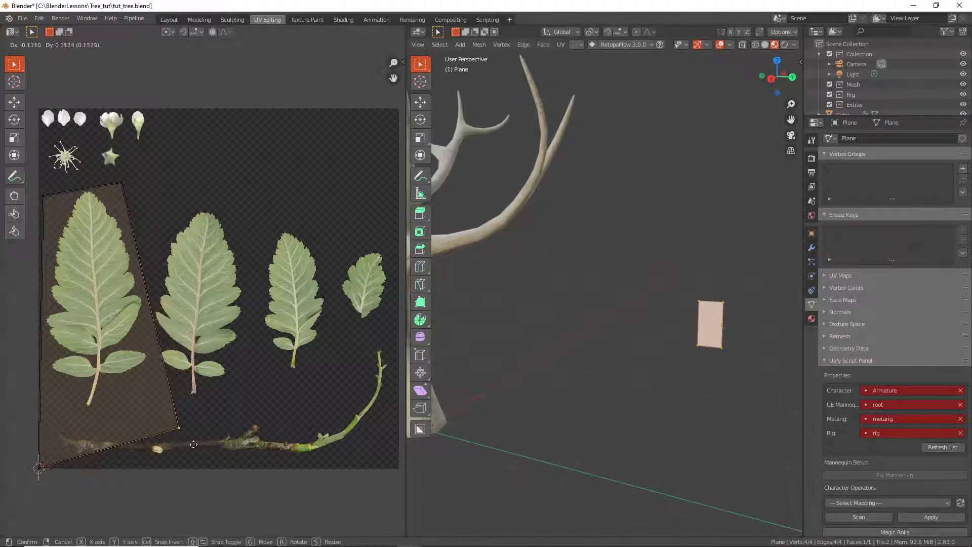
click(174, 411)
drag(10, 440, 51, 475)
key(g)
click(52, 425)
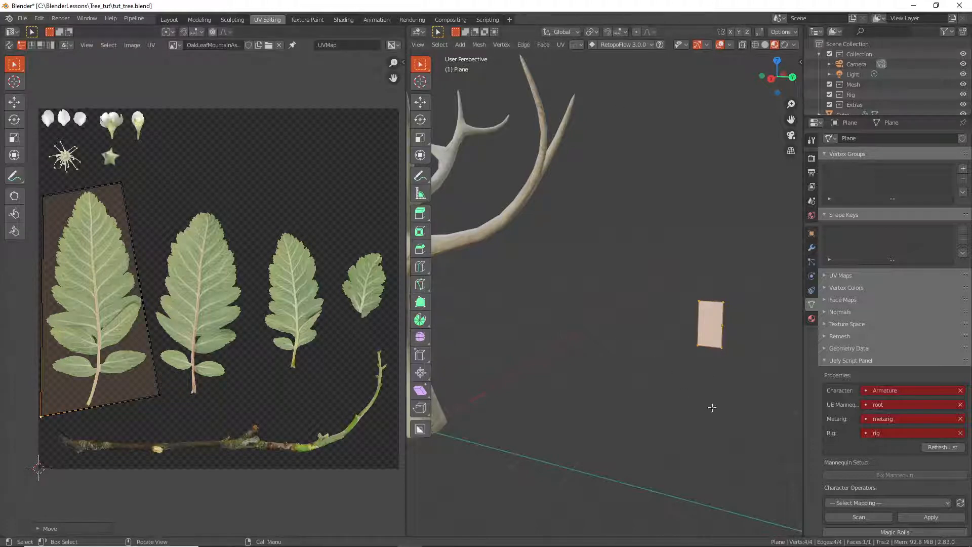
- Return to Object Mode, open the Shading workspace, and create a material named Leaf for the plane
key(Tab)
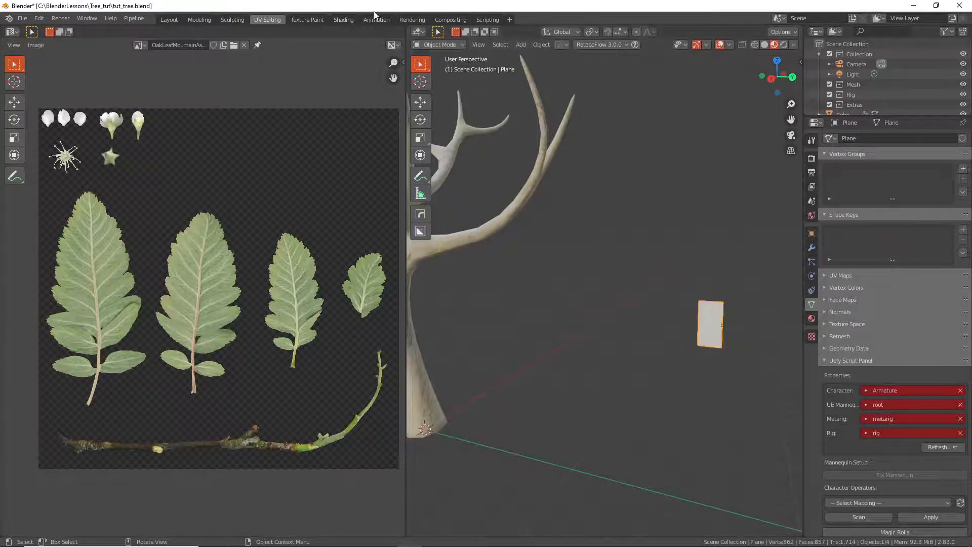
click(344, 20)
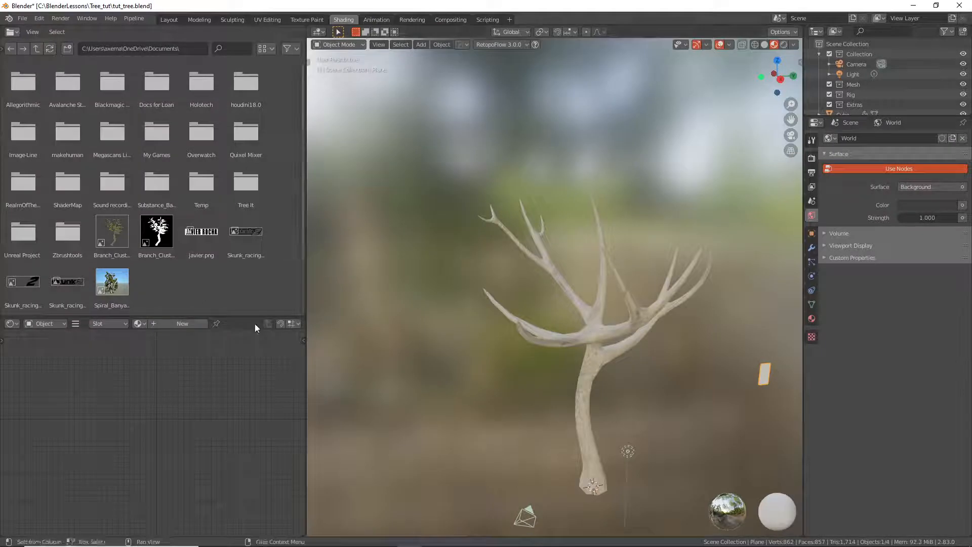
click(154, 325)
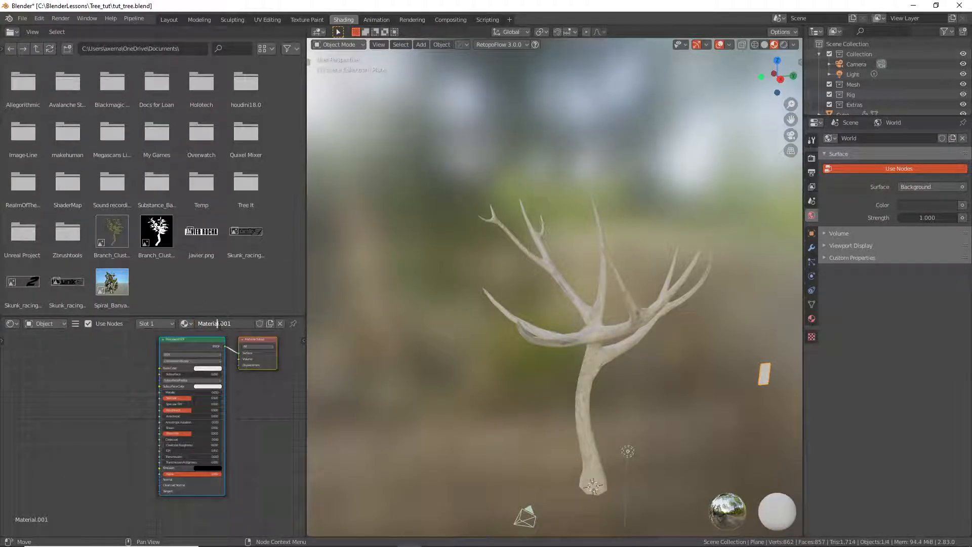
text(af)
key(Return)
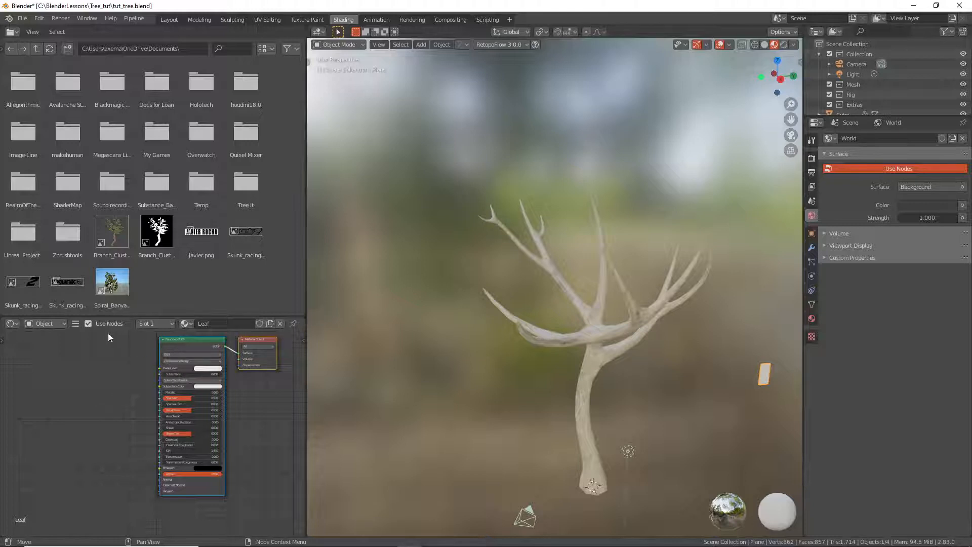
- Add an Image Texture node with the leaf color image to the Leaf material and connect its Color to Base Color
click(98, 369)
key(shift+a)
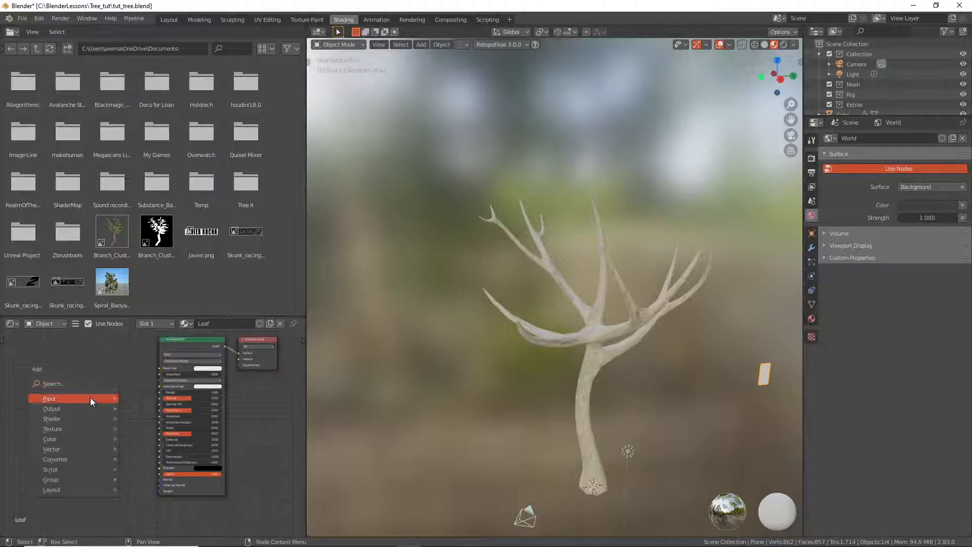
mouse_move(75, 430)
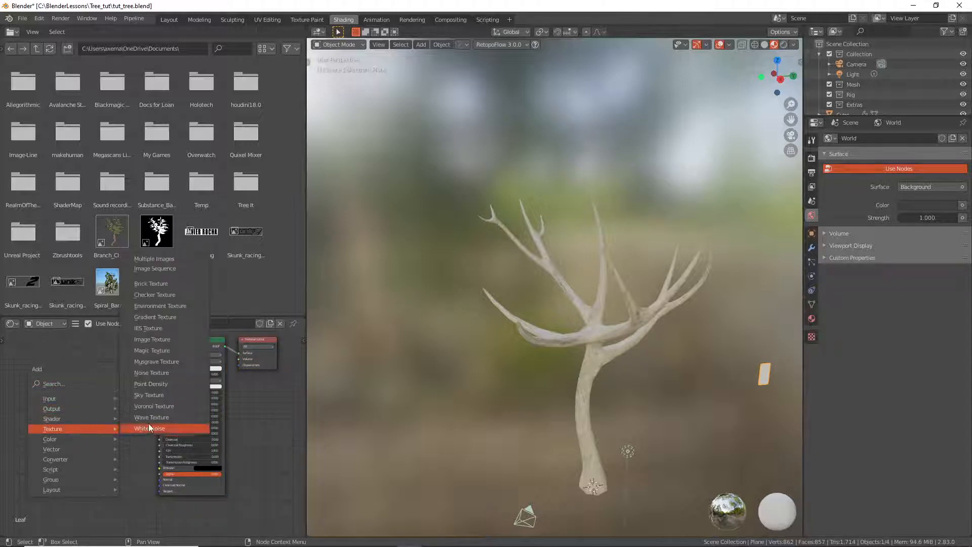
click(144, 339)
click(64, 362)
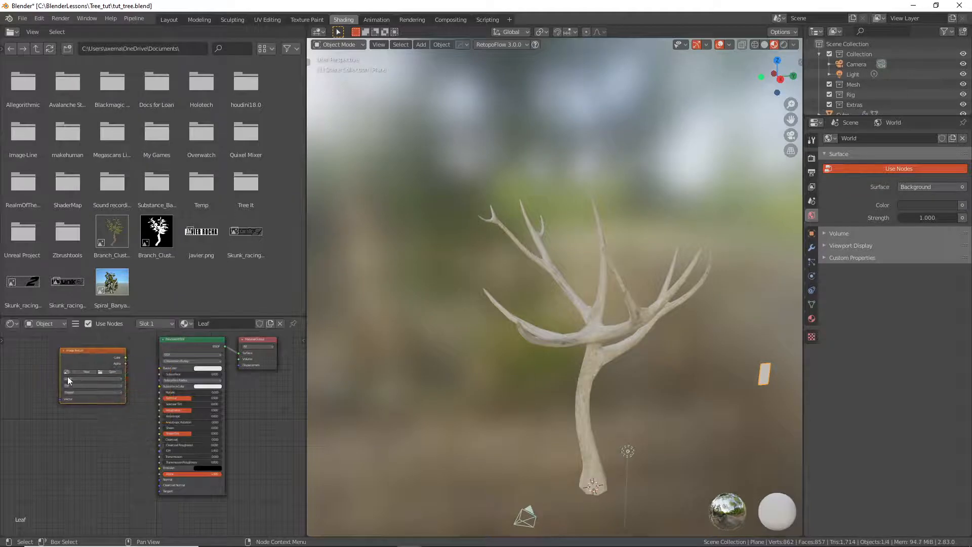
click(68, 372)
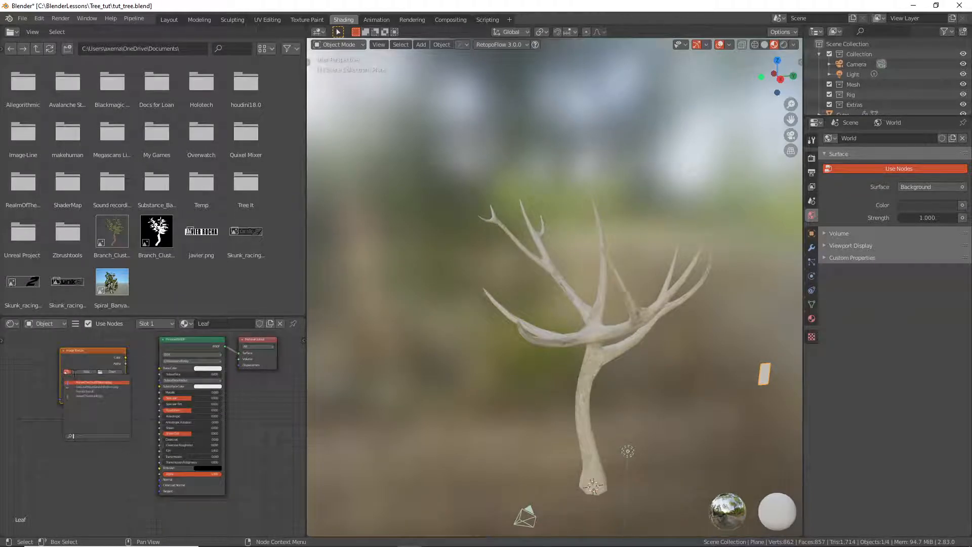
click(77, 387)
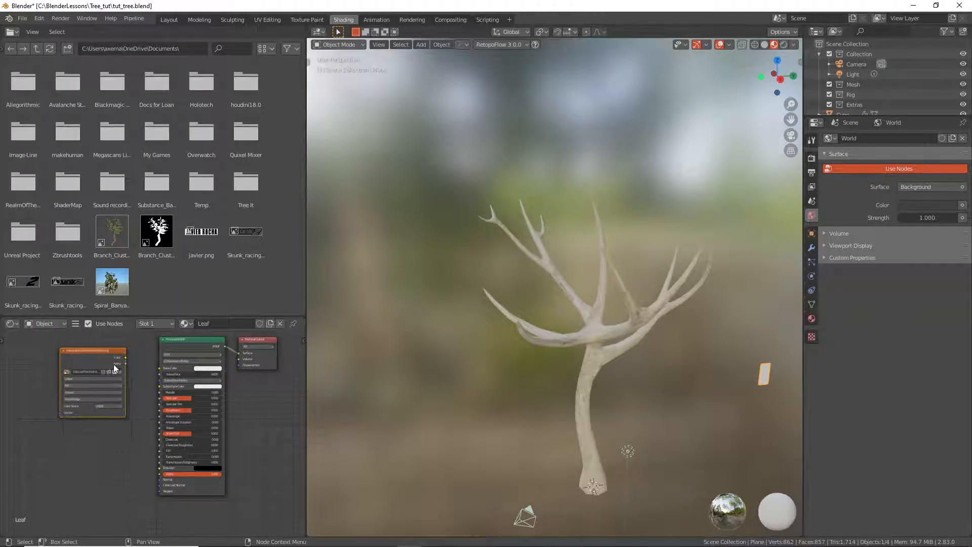
drag(125, 358, 159, 369)
- Examine up close how the leaf texture fits on the plane
shift+middle_drag(692, 386, 510, 352)
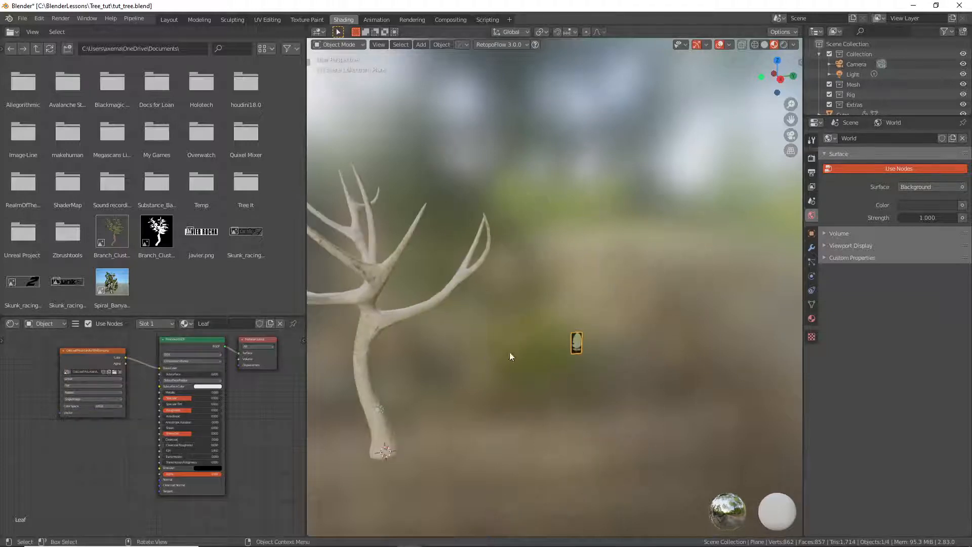
scroll(575, 355, up, 6)
middle_drag(591, 335, 554, 341)
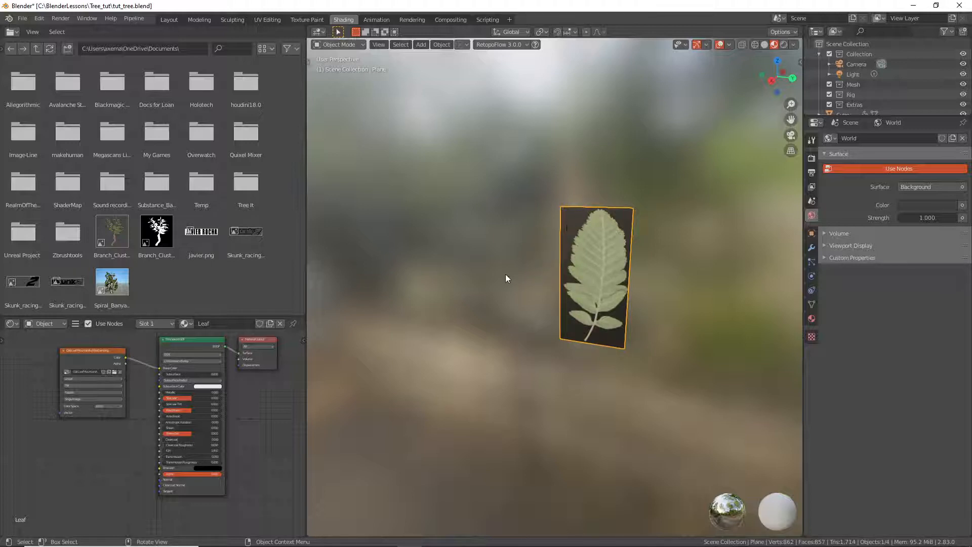
middle_drag(505, 274, 533, 279)
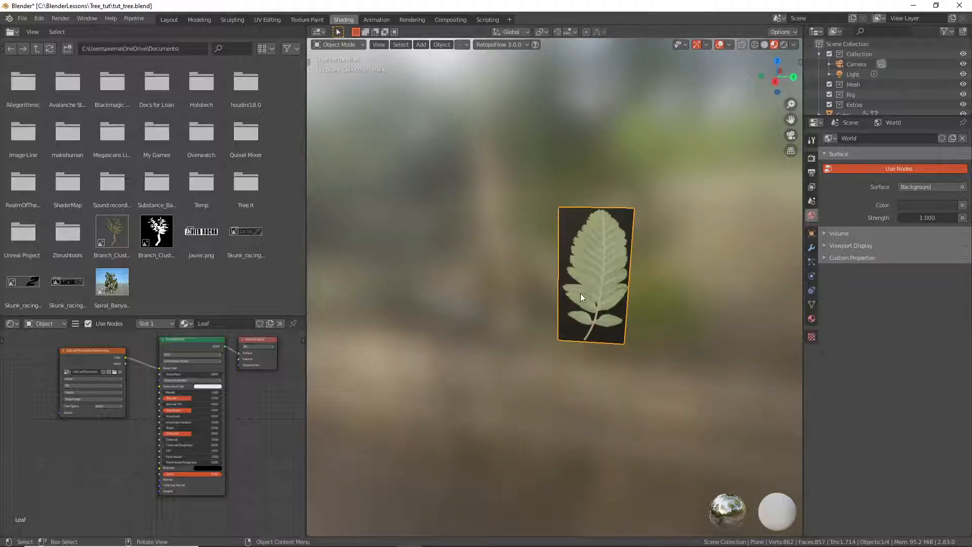
scroll(583, 292, up, 5)
scroll(583, 292, up, 1)
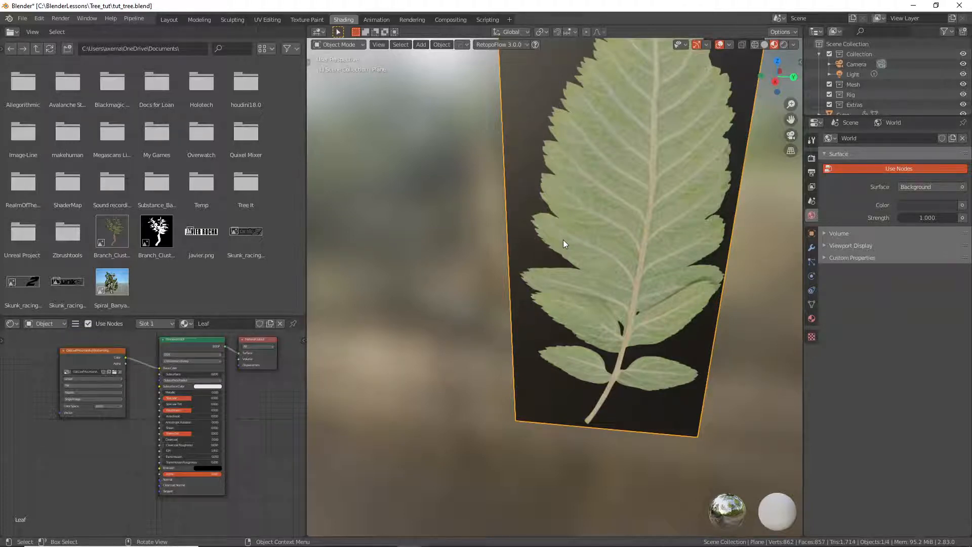
key(KP_3)
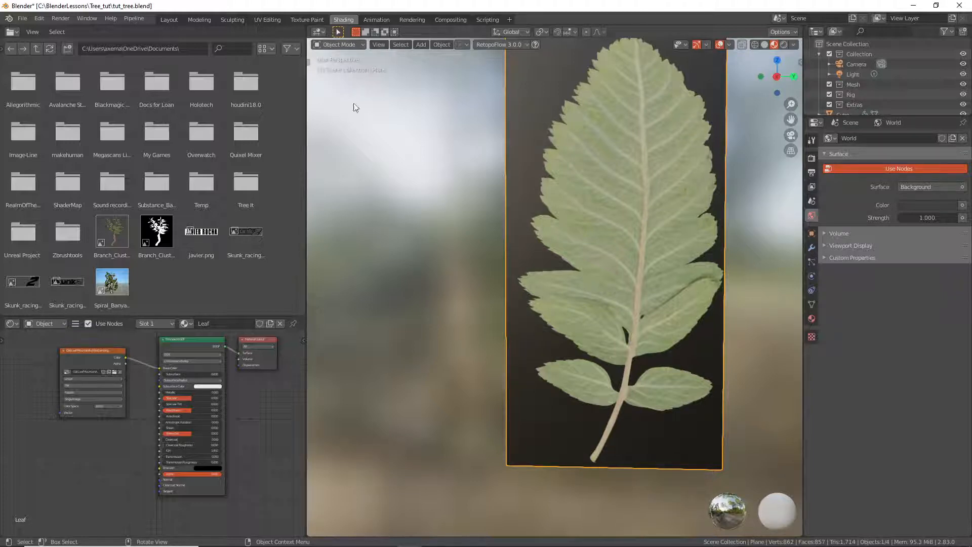
- Return to the Layout workspace, frame the leaf plane, and enter Edit Mode on it
click(161, 18)
scroll(420, 347, up, 6)
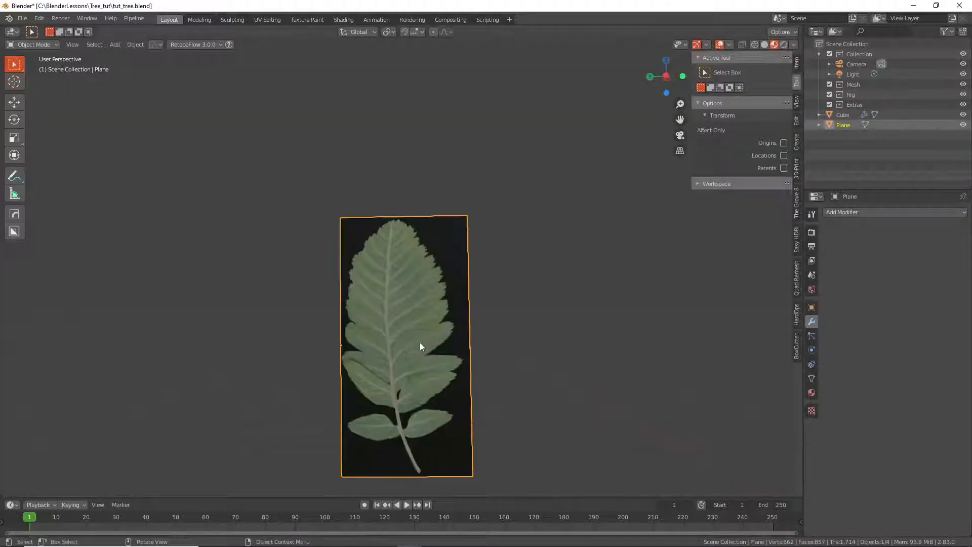
key(KP_Decimal)
key(Tab)
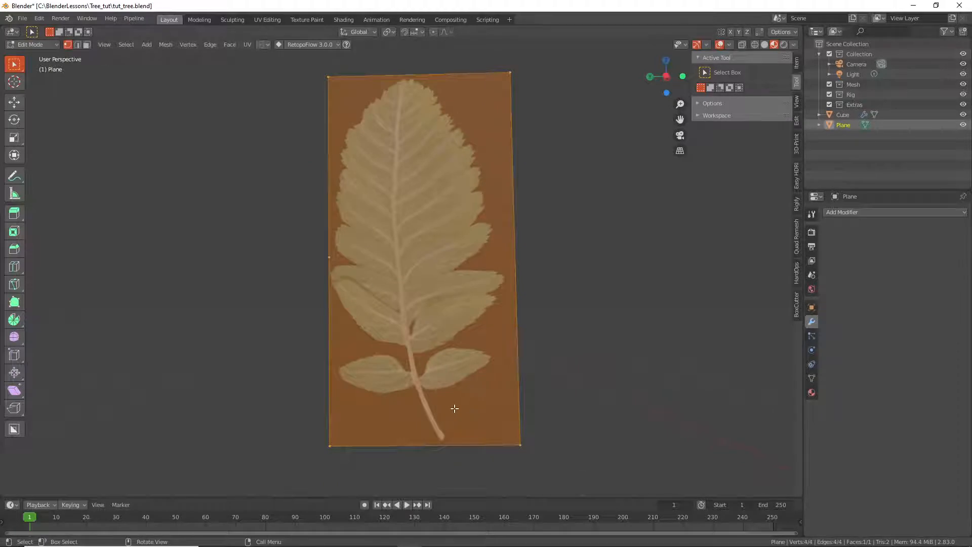
scroll(451, 436, up, 3)
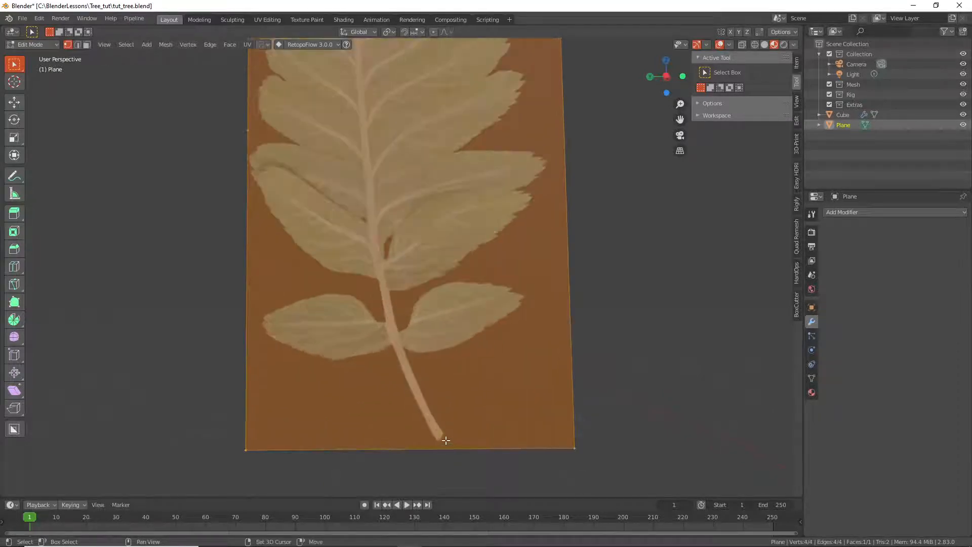
scroll(446, 440, up, 2)
shift+middle_drag(445, 441, 471, 393)
key(k)
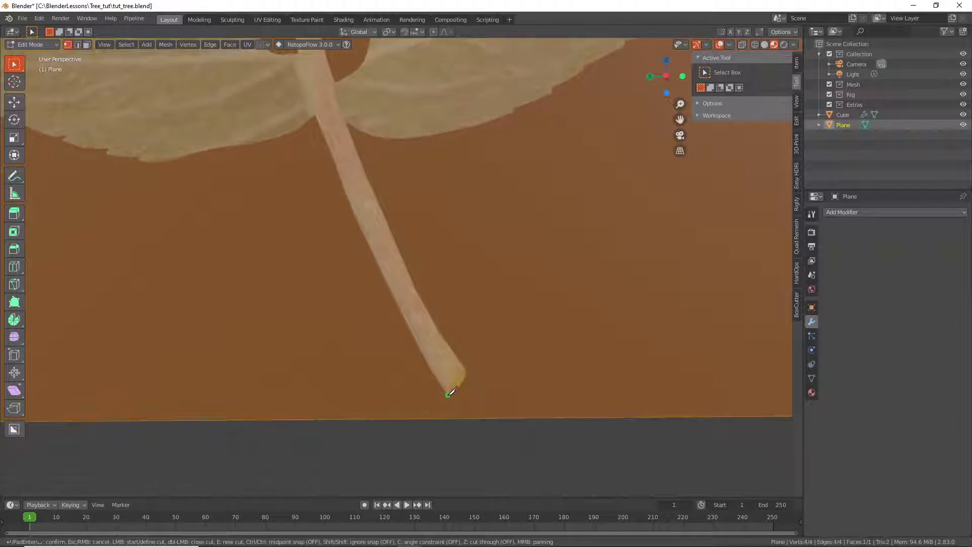
click(456, 390)
click(466, 373)
click(465, 366)
click(437, 330)
click(394, 243)
click(376, 199)
click(345, 121)
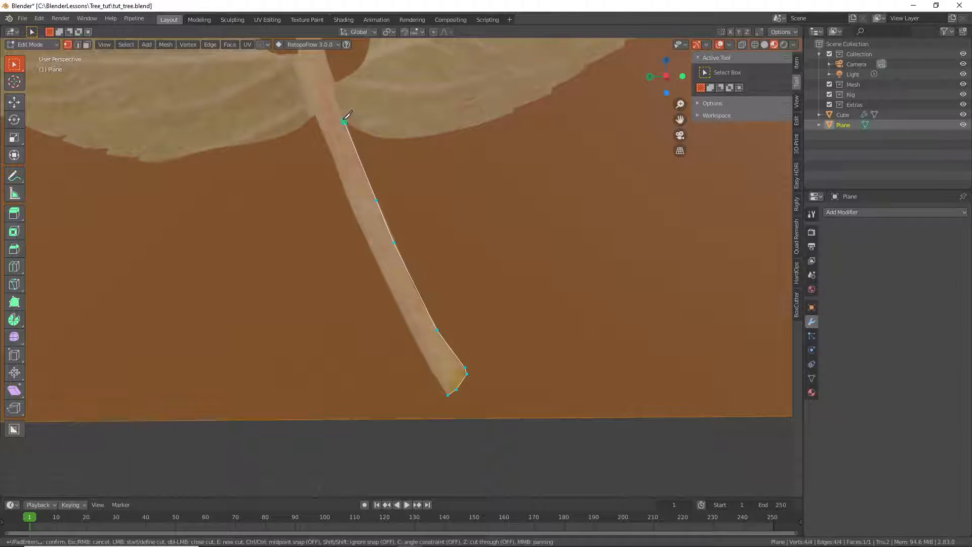
click(357, 128)
click(381, 135)
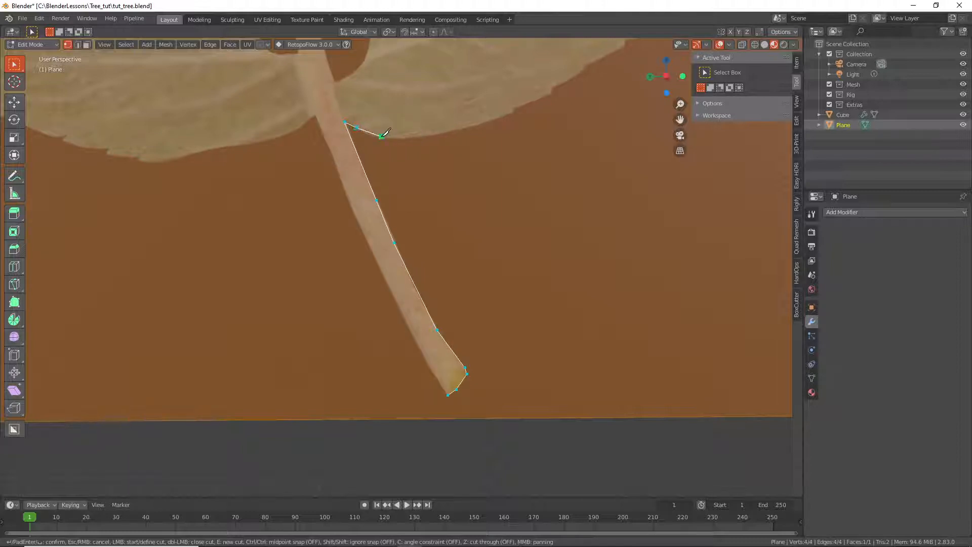
click(425, 135)
click(462, 127)
click(502, 113)
click(513, 109)
click(551, 88)
middle_drag(552, 88, 329, 324)
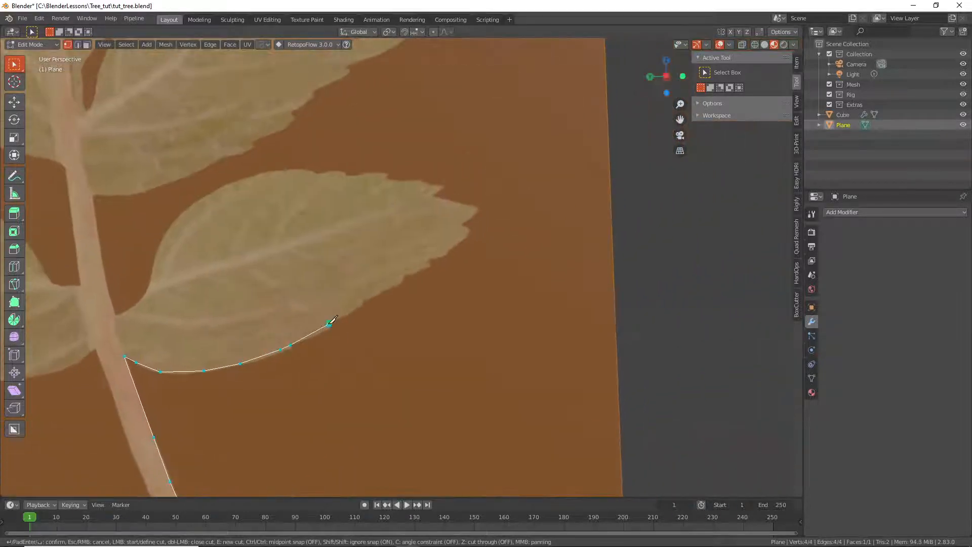
click(365, 300)
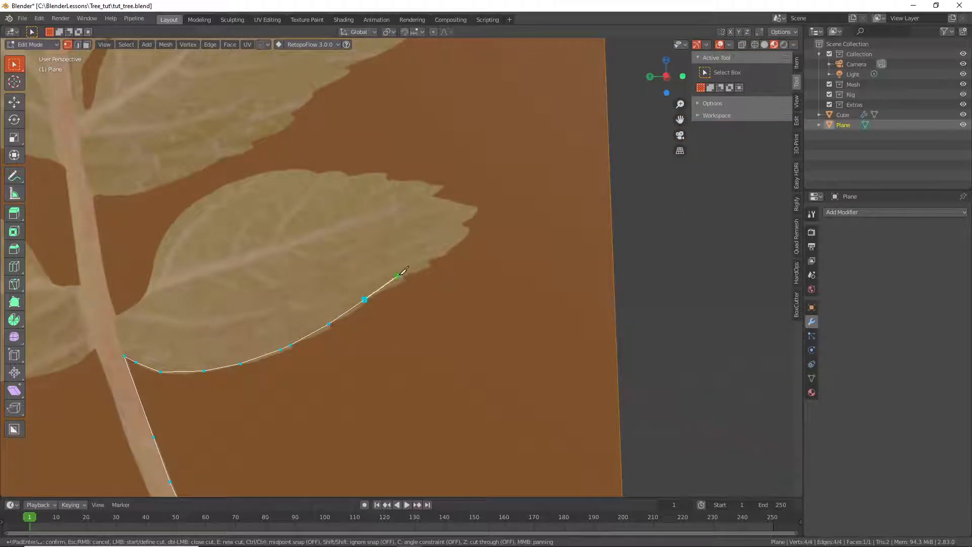
click(408, 274)
click(429, 258)
click(444, 253)
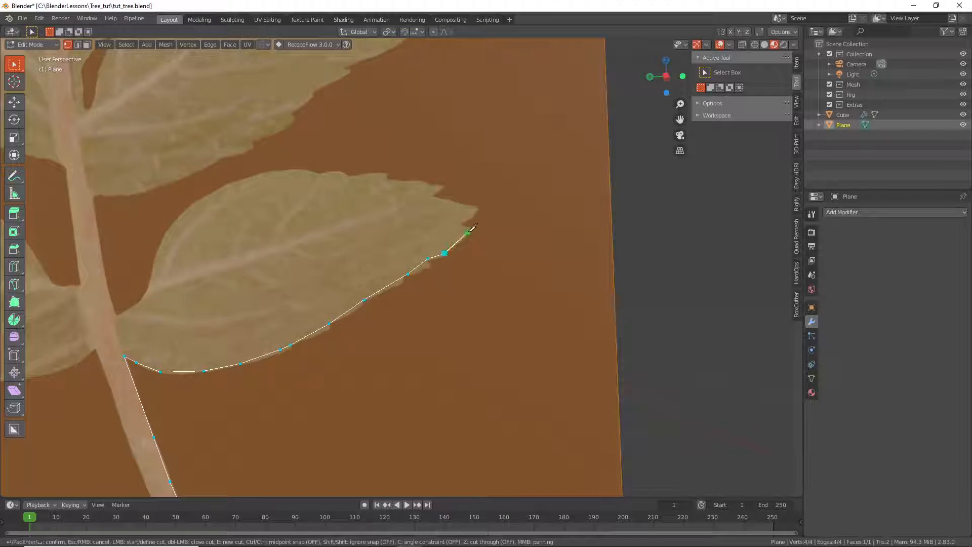
click(466, 237)
click(469, 228)
click(458, 225)
click(476, 208)
click(439, 188)
click(441, 187)
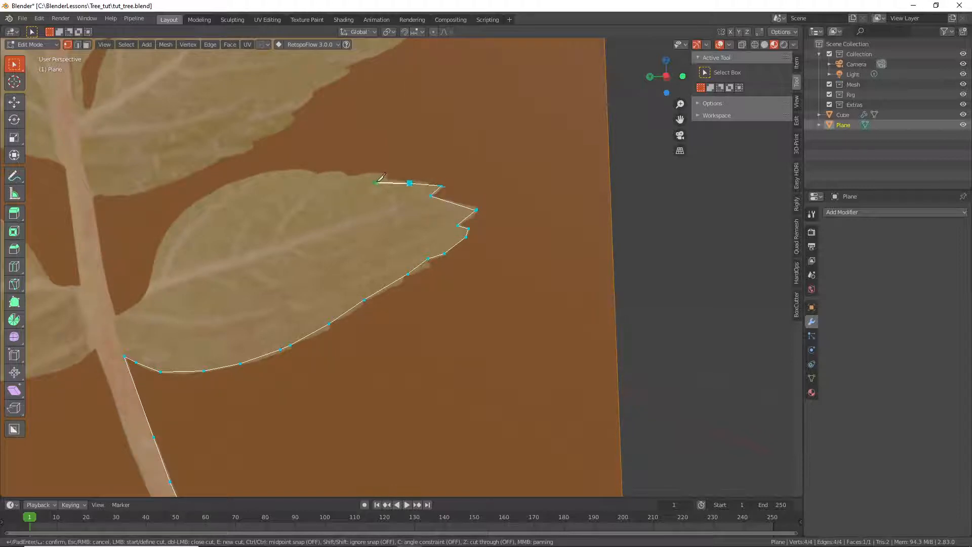
click(346, 178)
click(318, 175)
click(296, 172)
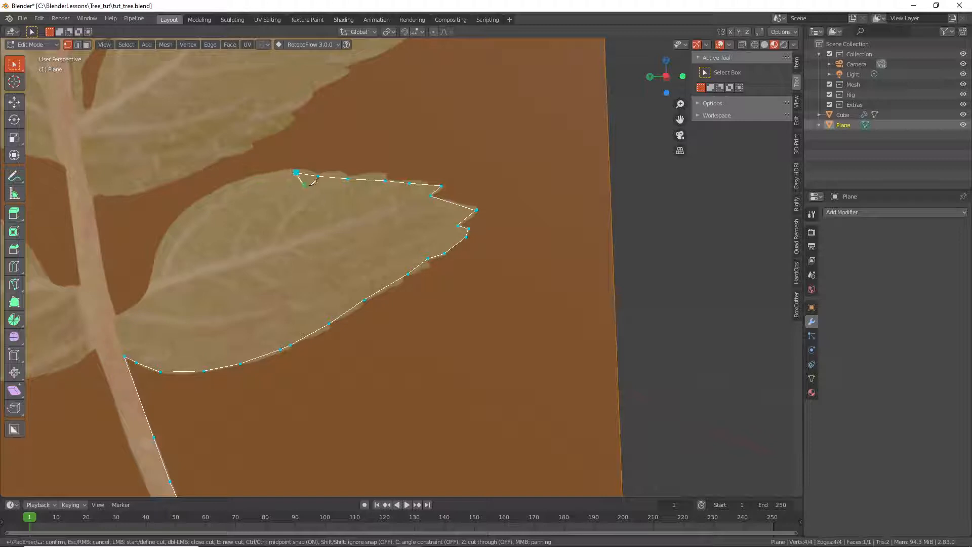
key(Escape)
- Start a Knife cut around the stem's base and trace the stem's right edge up to the lowest right leaflet
shift+middle_drag(173, 392, 373, 174)
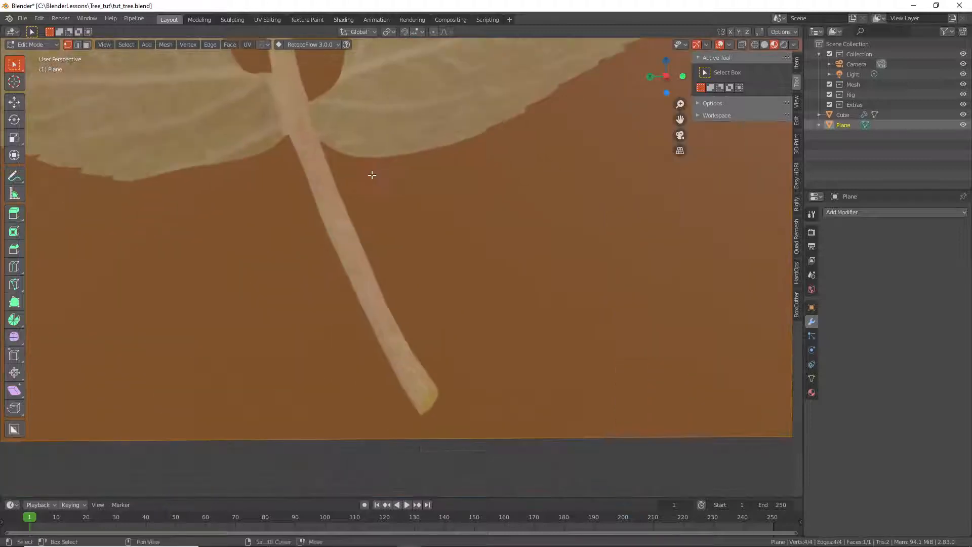
scroll(376, 242, down, 3)
scroll(400, 362, up, 4)
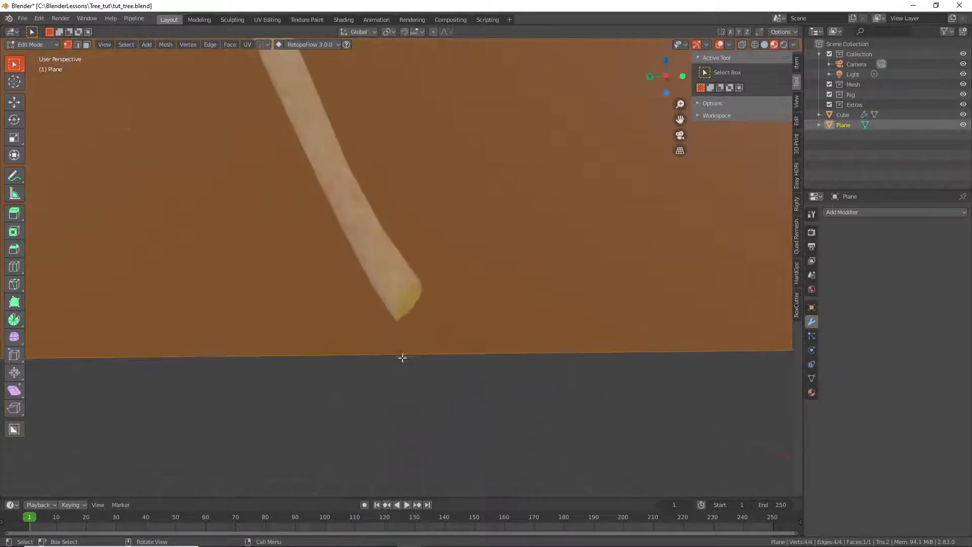
key(k)
click(396, 320)
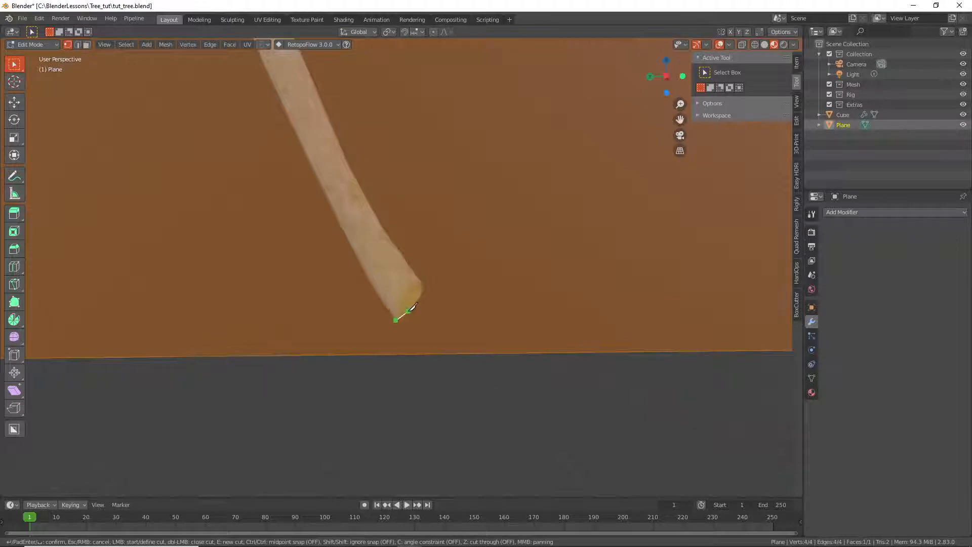
click(422, 286)
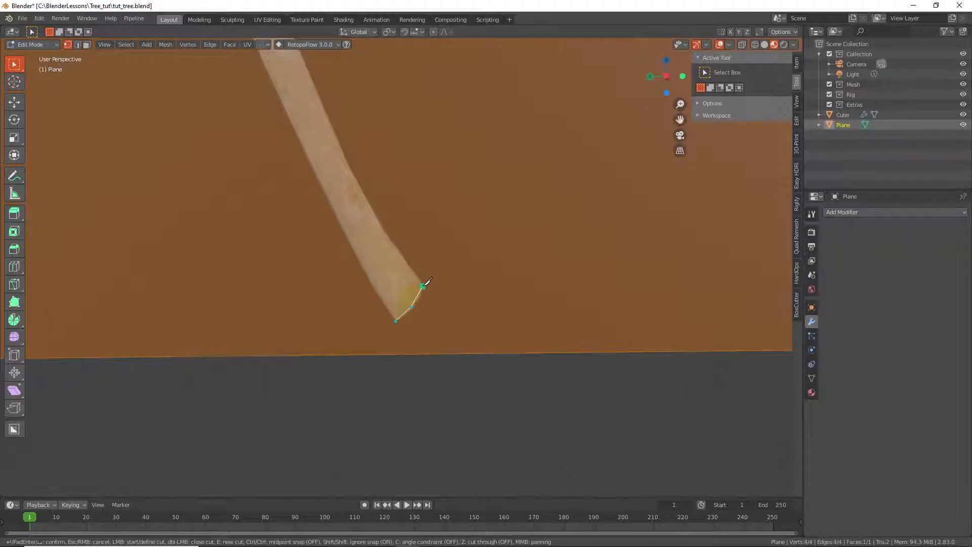
middle_drag(423, 285, 414, 397)
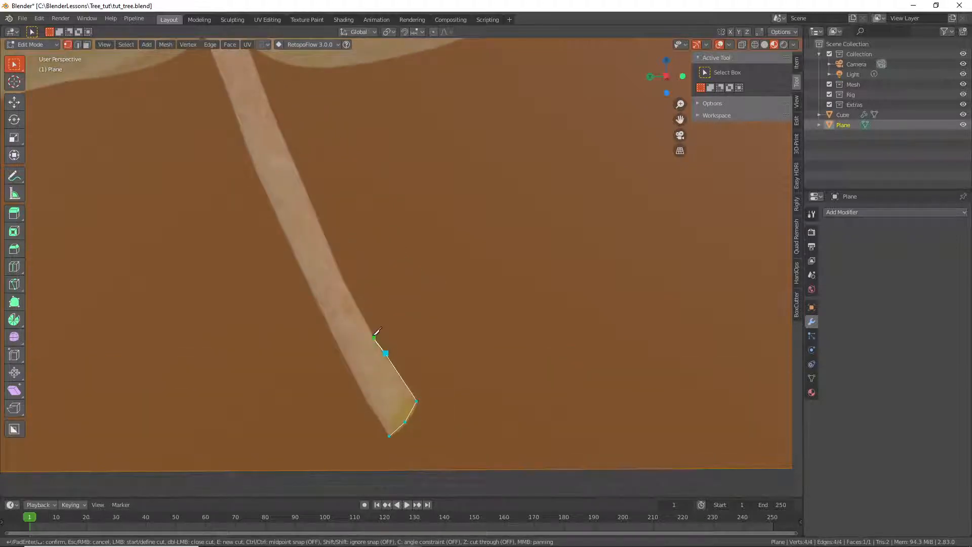
middle_drag(365, 319, 412, 413)
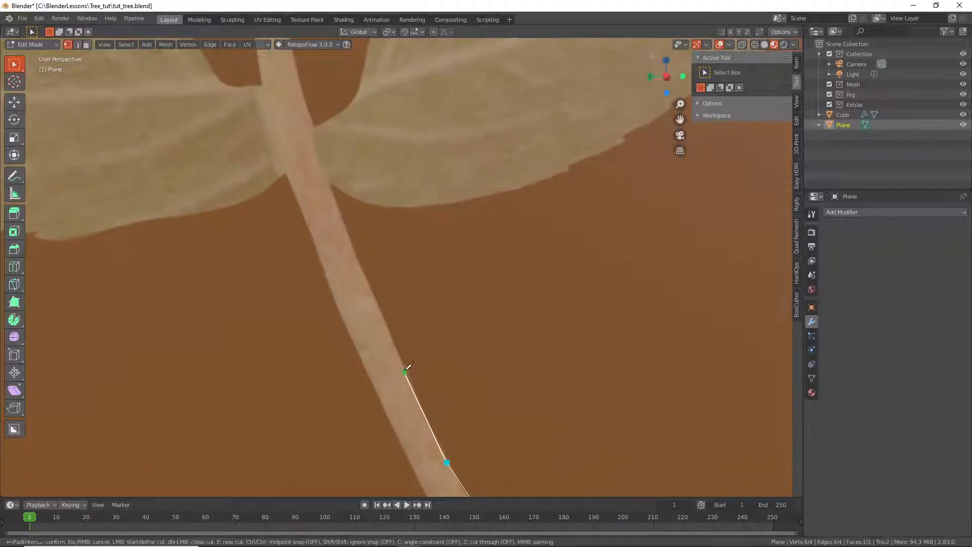
click(404, 366)
click(377, 305)
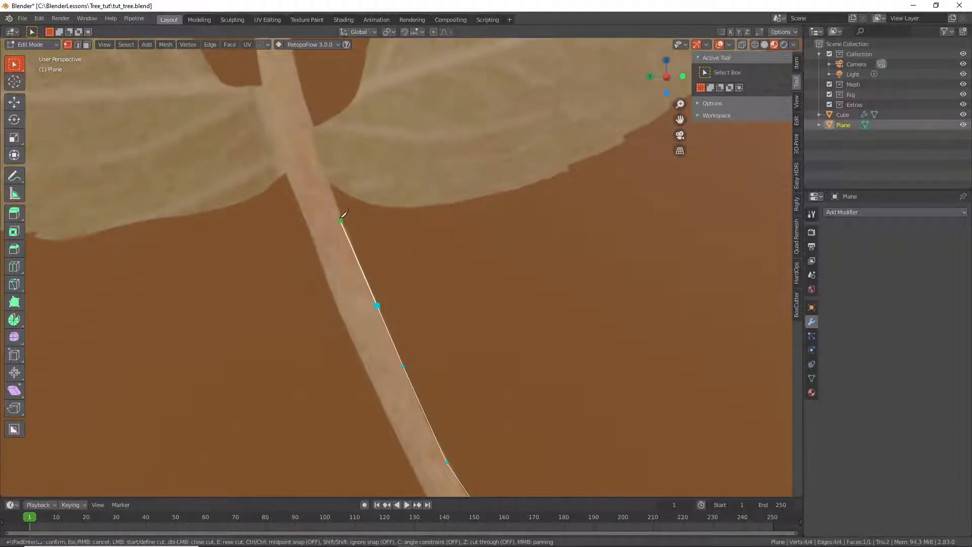
click(340, 212)
- Continue the Knife cut along the lower edge of the lowest right leaflet, from the stem out toward its tip
click(348, 189)
click(369, 199)
click(418, 203)
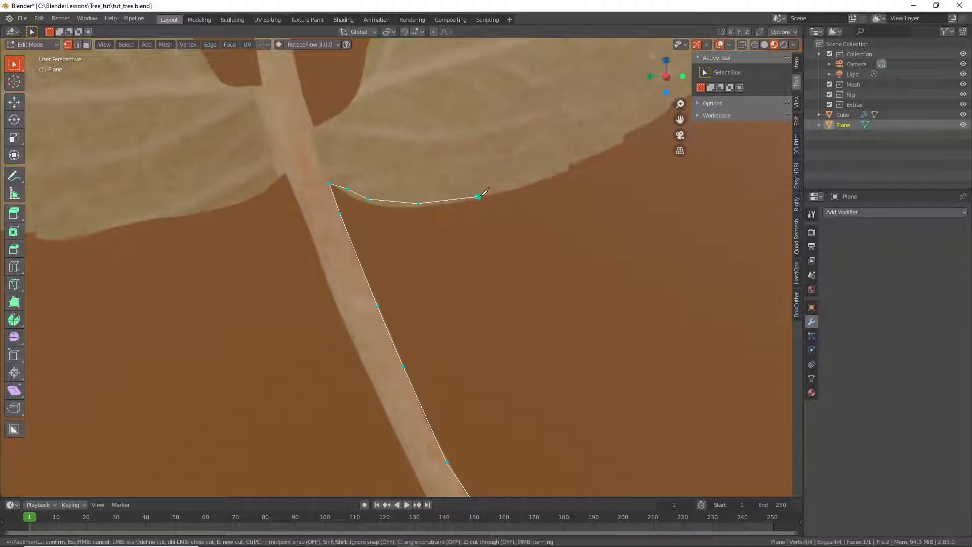
click(478, 197)
click(536, 180)
middle_drag(562, 160, 265, 339)
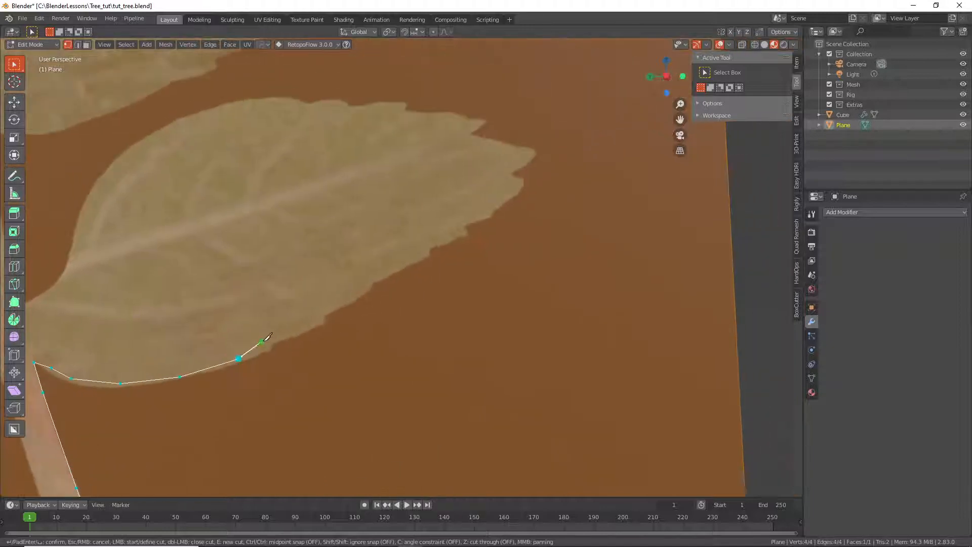
click(274, 343)
click(342, 303)
click(384, 276)
click(419, 258)
click(443, 238)
click(462, 228)
click(488, 212)
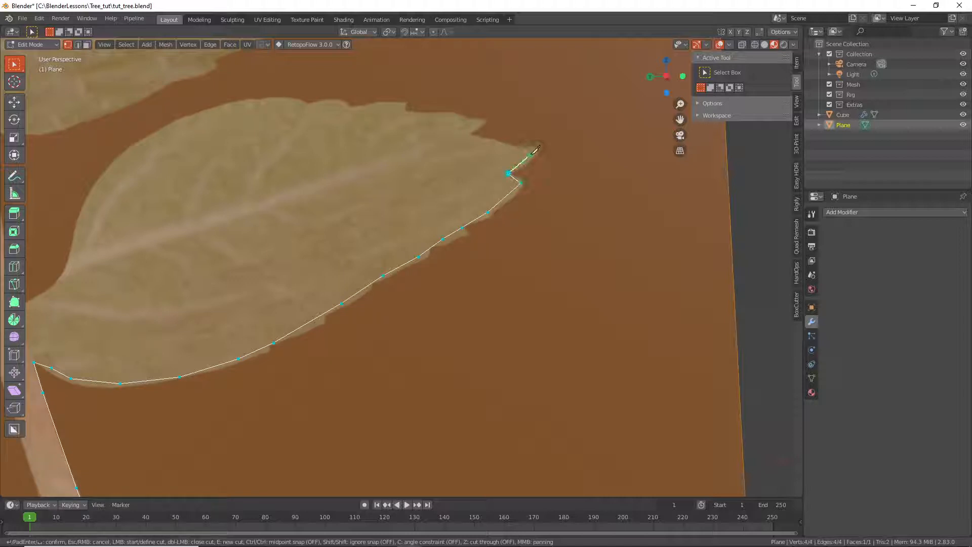
- Trace the Knife cut around the leaflet's pointed tip and along the jagged outer part of its upper edge
click(531, 153)
click(483, 120)
click(443, 116)
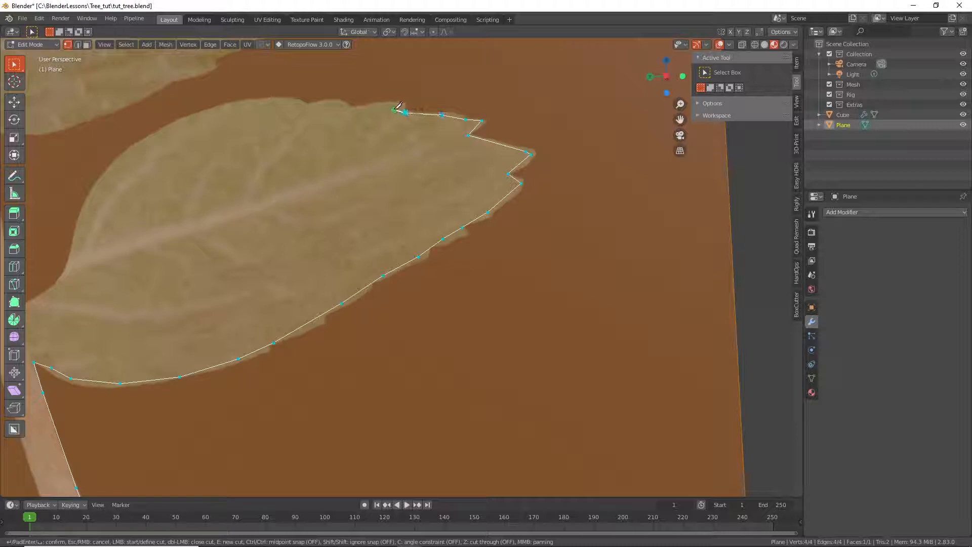
click(403, 106)
click(354, 105)
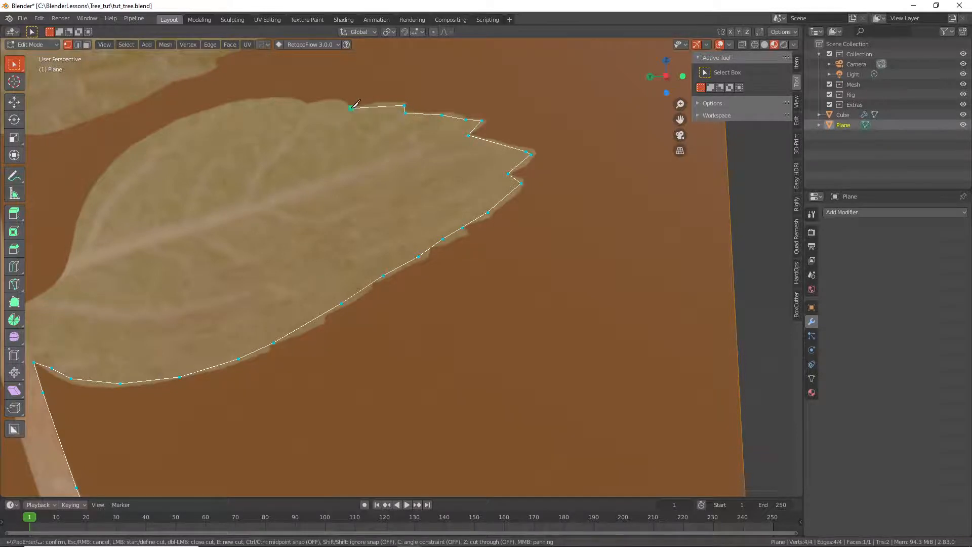
- Trace the Knife cut along the rest of the leaflet's rounded upper edge back to the stem
scroll(360, 116, down, 4)
middle_drag(360, 115, 554, 218)
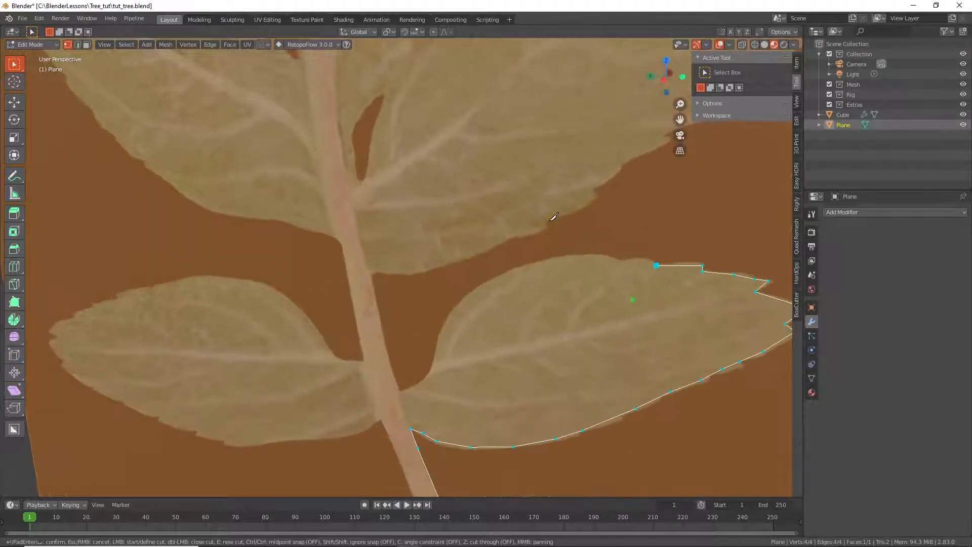
click(638, 260)
click(593, 256)
click(552, 258)
click(496, 280)
click(464, 304)
click(441, 341)
click(402, 391)
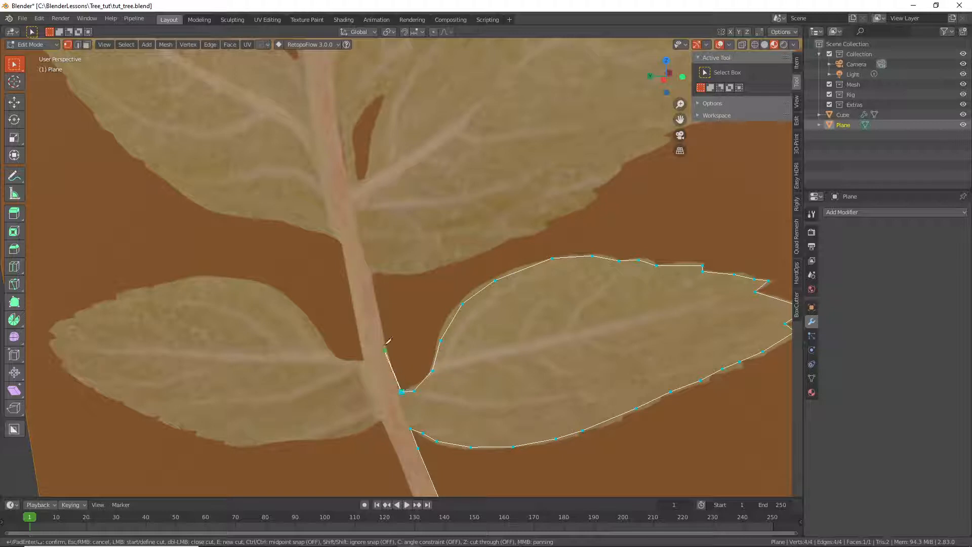
- Carry the Knife cut up the stem to the large leaf's base and trace the smooth start of its lower right edge
click(372, 272)
click(393, 274)
click(415, 273)
click(459, 261)
click(513, 238)
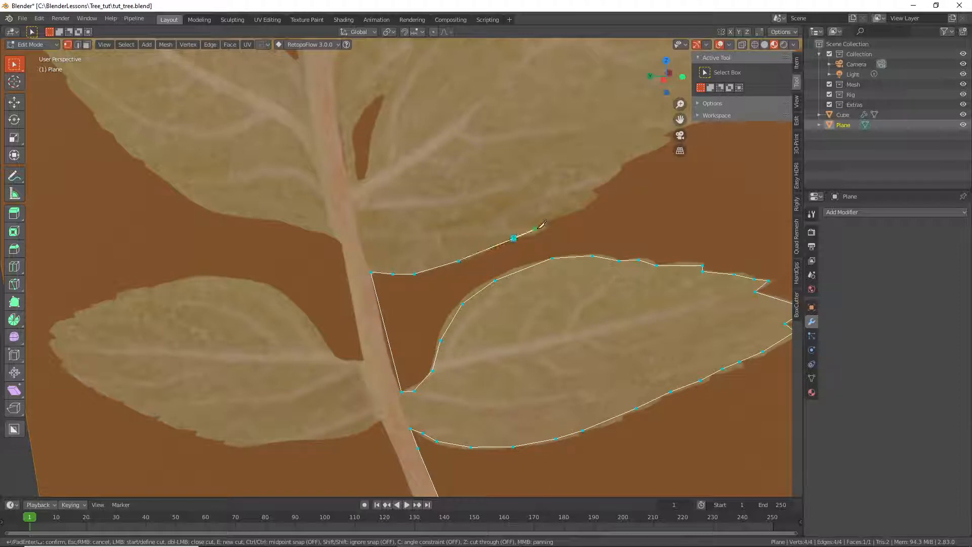
click(547, 222)
click(594, 187)
- Trace the Knife cut up the large leaf's serrated lower right edge, around the first pointed lobe and into the notch above it
shift+middle_drag(594, 188, 260, 434)
click(293, 403)
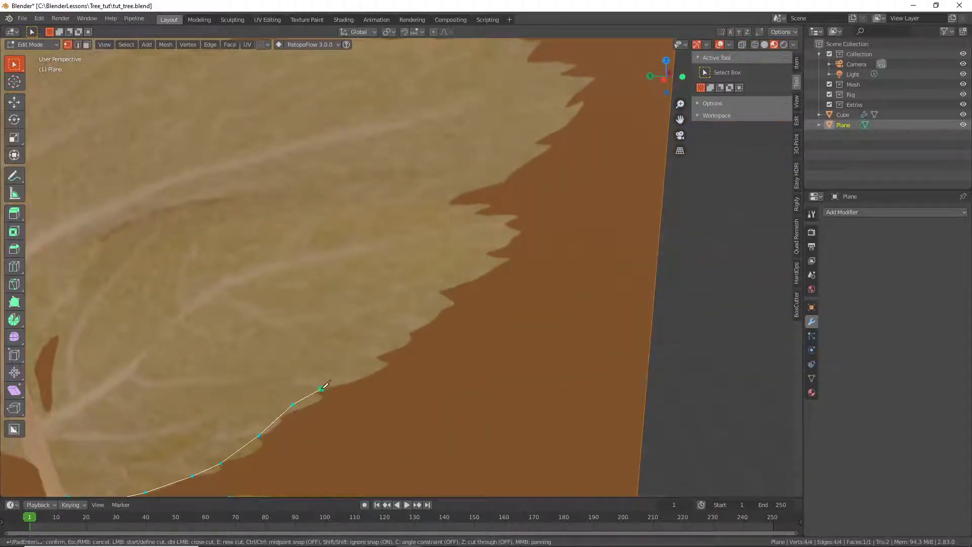
click(321, 389)
click(378, 353)
click(410, 328)
click(443, 288)
click(504, 225)
click(473, 217)
click(450, 205)
- Trace the Knife cut out of the notch and around the toothed tip of the second lobe to its upper corner
middle_drag(449, 205, 328, 400)
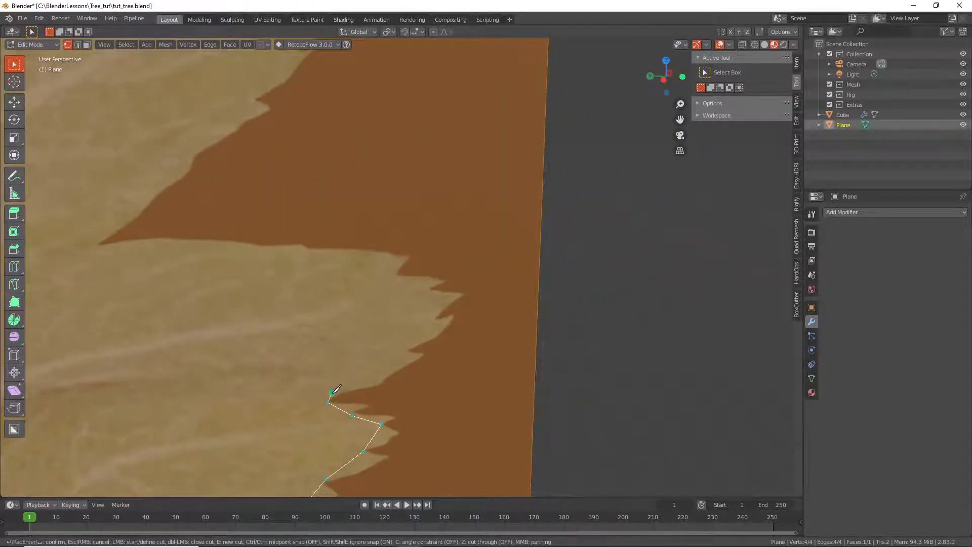
click(359, 384)
click(395, 365)
click(411, 359)
click(421, 288)
click(388, 275)
click(396, 262)
- Follow the second lobe's nearly flat upper edge inward with the Knife cut to the deep notch above it
click(325, 251)
click(281, 250)
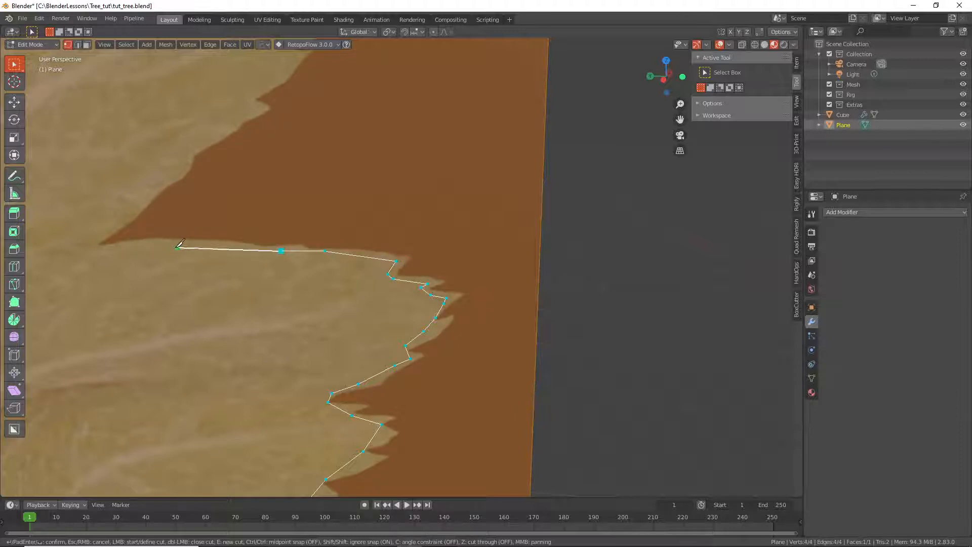
click(176, 248)
click(116, 250)
click(89, 242)
- Trace the Knife cut outward along the third lobe's lower edge and around its first small tooth
click(140, 205)
click(171, 169)
shift+middle_drag(175, 166, 307, 431)
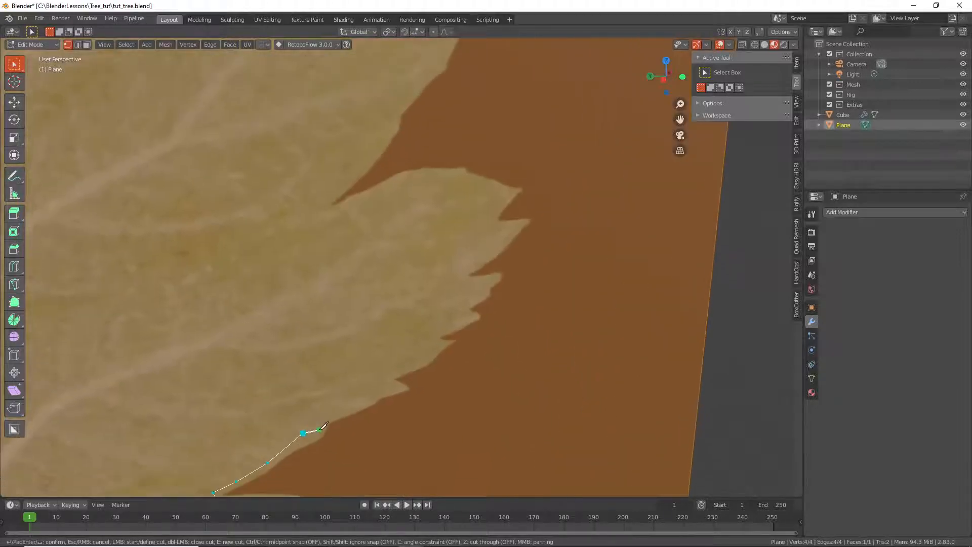
click(324, 417)
click(354, 406)
click(394, 386)
click(385, 374)
click(404, 366)
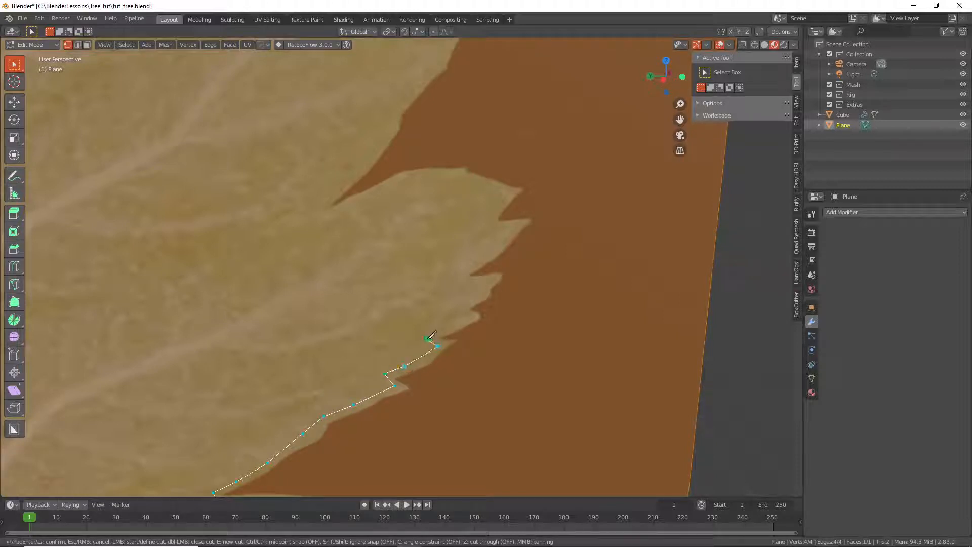
- Trace the Knife cut around the teeth at the third lobe's tip up to its upper corner
click(428, 339)
click(449, 327)
click(499, 240)
click(513, 228)
click(497, 208)
click(506, 194)
- Follow the third lobe's rounded upper edge with the Knife cut back into the notch
click(476, 181)
click(431, 177)
click(375, 193)
click(327, 212)
click(299, 228)
- Trace the Knife cut out of the notch along the fourth lobe's lower edge to the point of its largest tooth
click(336, 197)
shift+middle_drag(339, 208, 321, 457)
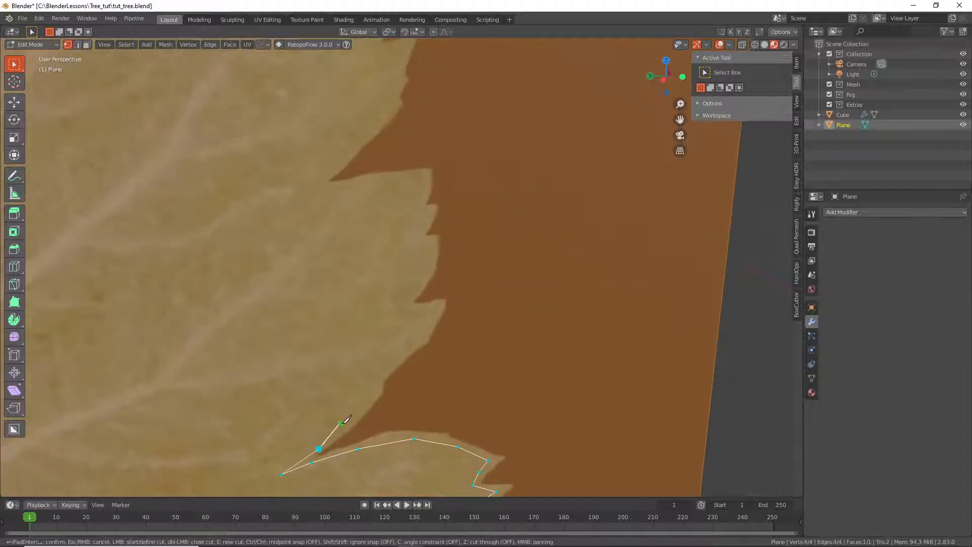
click(347, 427)
click(375, 394)
click(380, 377)
click(421, 338)
click(440, 306)
- Trace the Knife cut around the fourth lobe's small outer teeth and along its flat upper edge toward the next notch
click(406, 308)
click(410, 299)
click(423, 272)
click(429, 248)
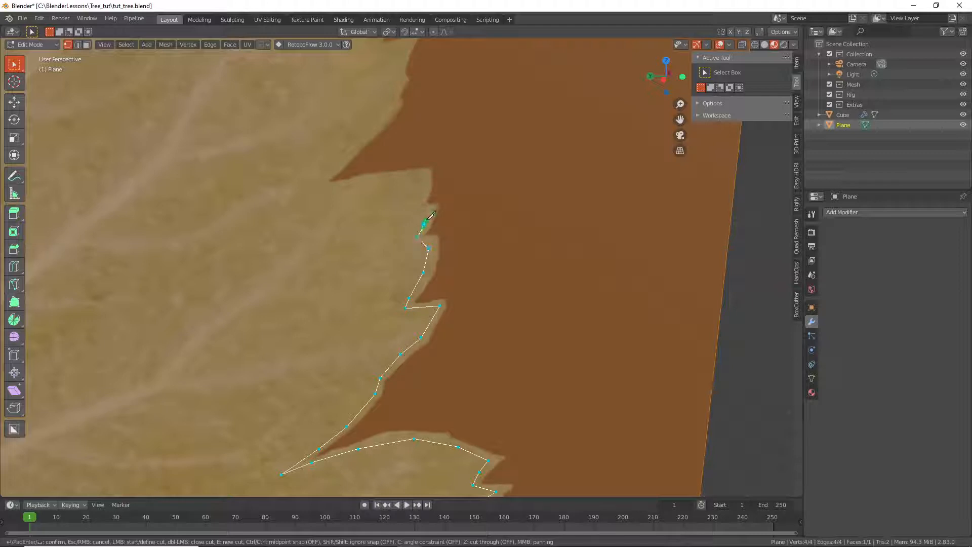
click(422, 207)
click(422, 177)
click(334, 186)
- Turn the Knife cut around the notch and trace the fifth lobe's lower edge out to its first pointed tooth
middle_drag(322, 182, 321, 395)
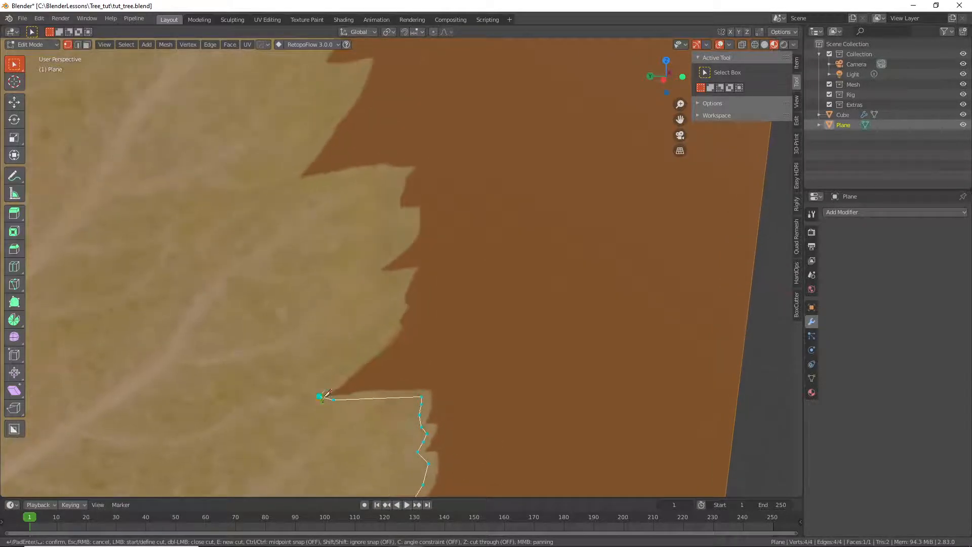
click(320, 396)
click(328, 382)
click(347, 365)
click(395, 321)
click(395, 301)
click(406, 278)
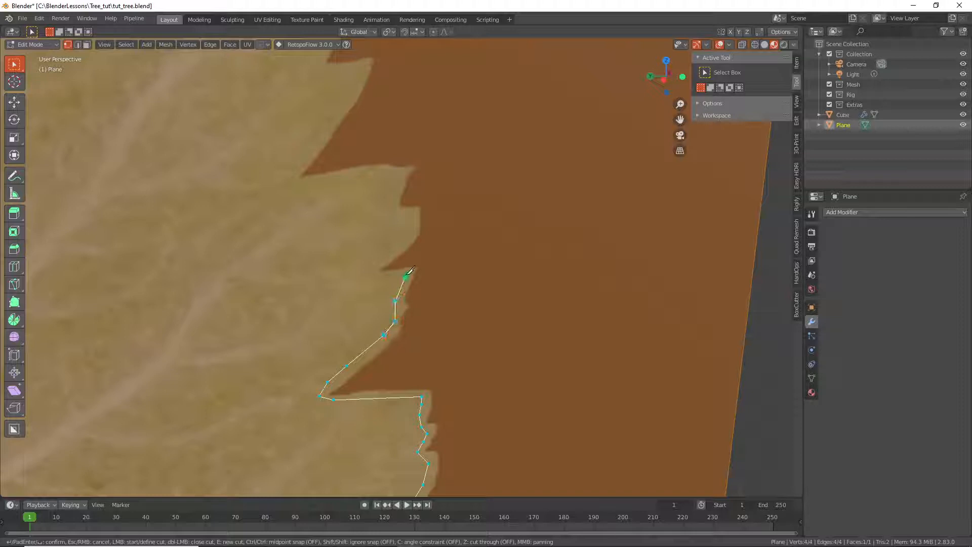
- Trace the Knife cut around the fifth lobe's remaining teeth and inward along its upper edge to the notch
click(377, 263)
click(391, 248)
click(412, 227)
click(410, 216)
click(397, 190)
click(402, 175)
shift+middle_drag(344, 176, 443, 276)
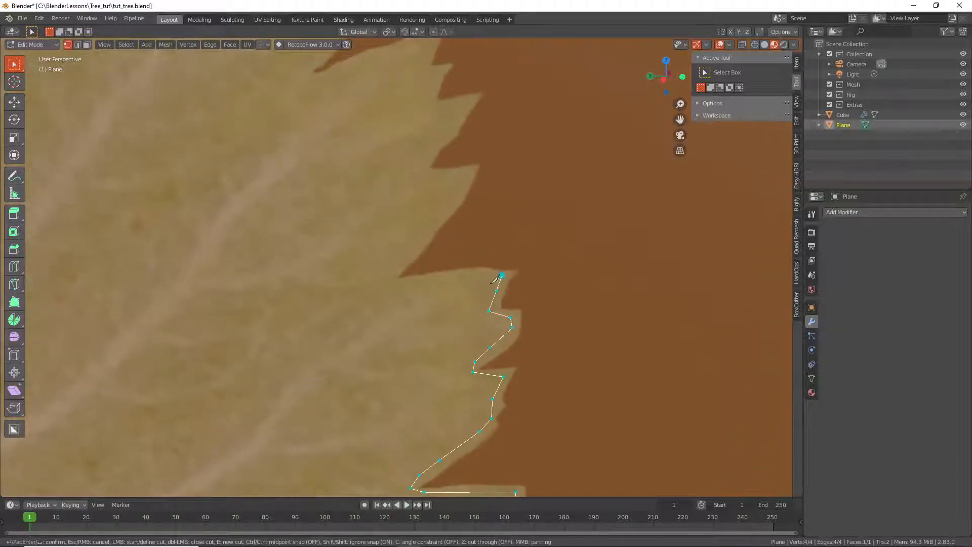
click(441, 278)
click(395, 284)
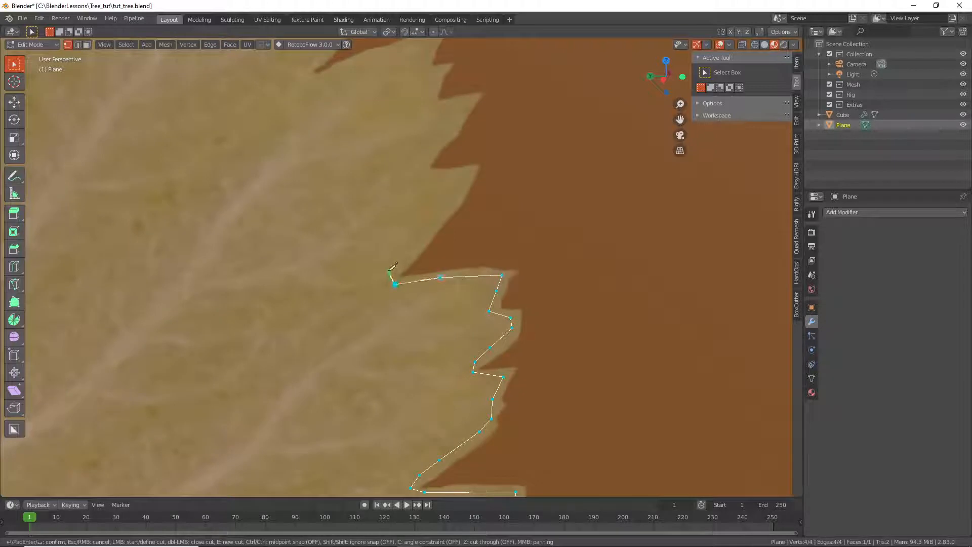
- Trace the Knife cut along the sixth lobe's lower edge, around its first tooth and into the gap above it
click(389, 271)
click(407, 248)
click(444, 218)
click(467, 189)
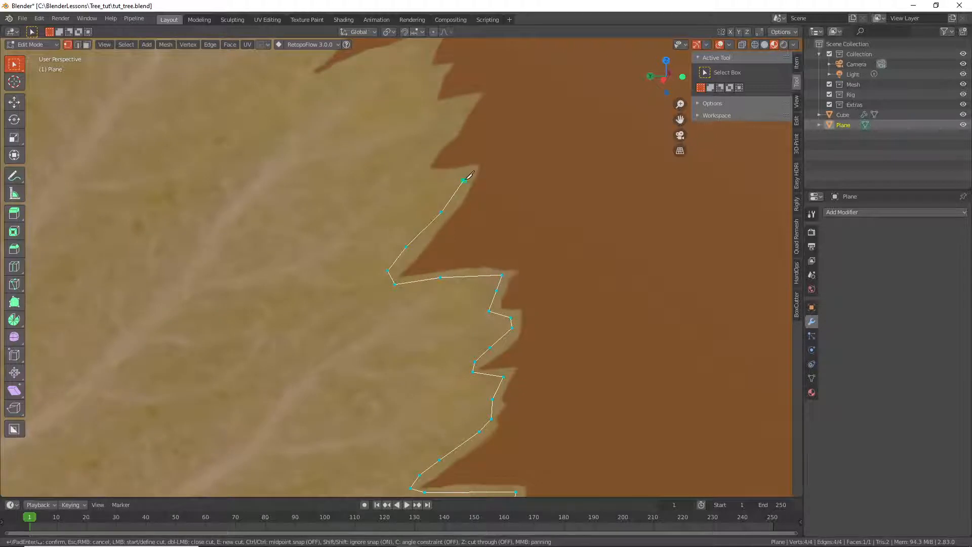
shift+middle_drag(465, 183, 521, 337)
click(527, 335)
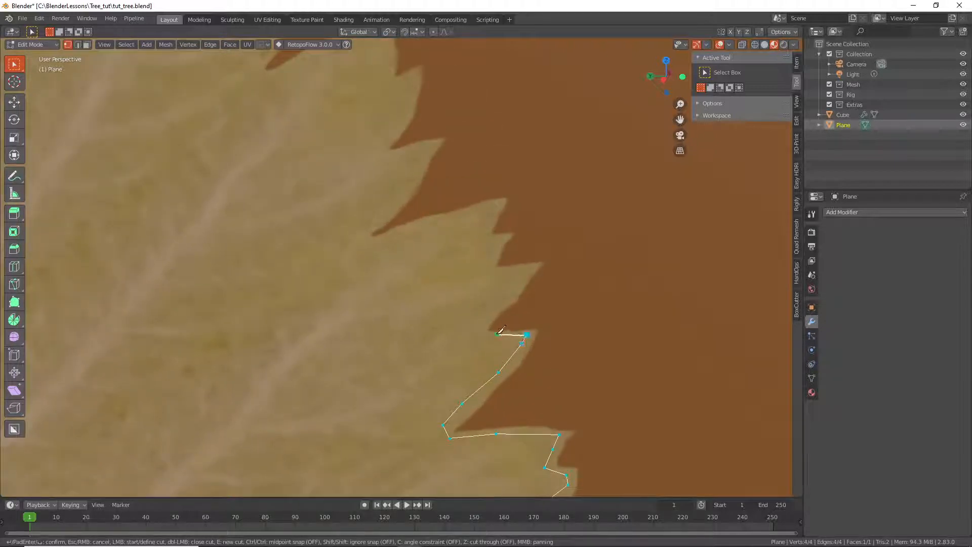
click(483, 335)
click(478, 323)
- Trace the Knife cut around the sixth lobe's upper teeth and down its sloping upper edge to the notch
click(486, 314)
click(514, 294)
click(531, 271)
click(486, 264)
click(491, 209)
click(440, 223)
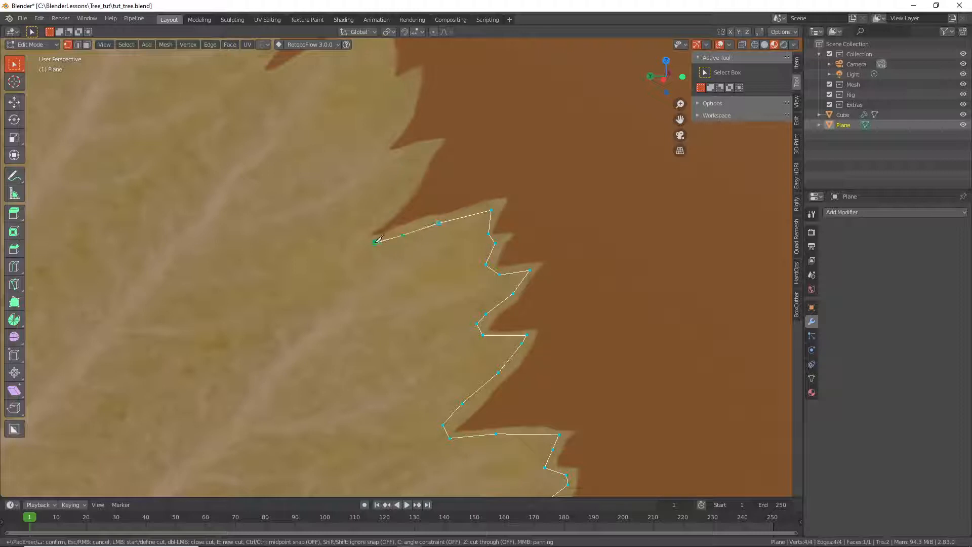
click(375, 242)
- Trace the Knife cut up the seventh lobe's lower edge and around the point of its first tooth
click(369, 228)
click(384, 220)
click(407, 197)
click(418, 172)
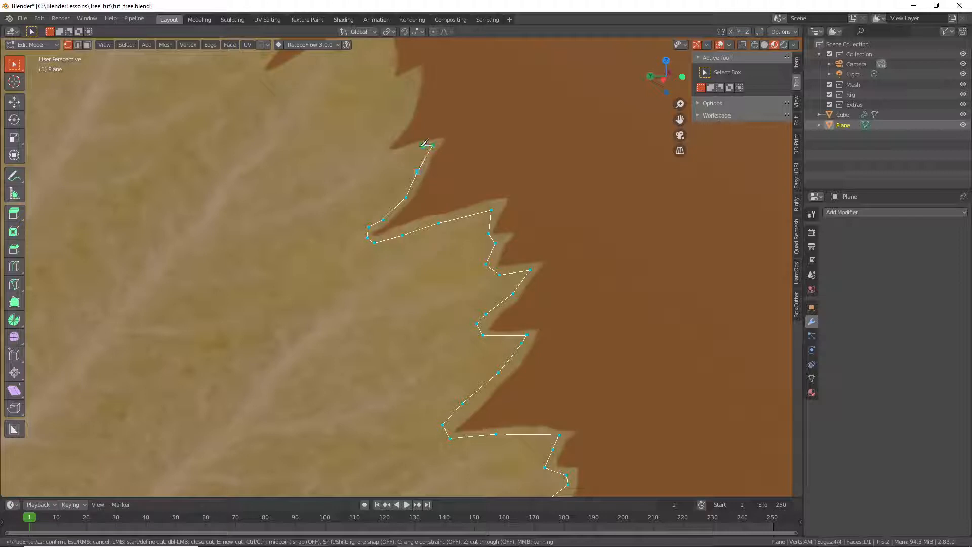
click(432, 145)
click(424, 146)
middle_drag(384, 148, 506, 434)
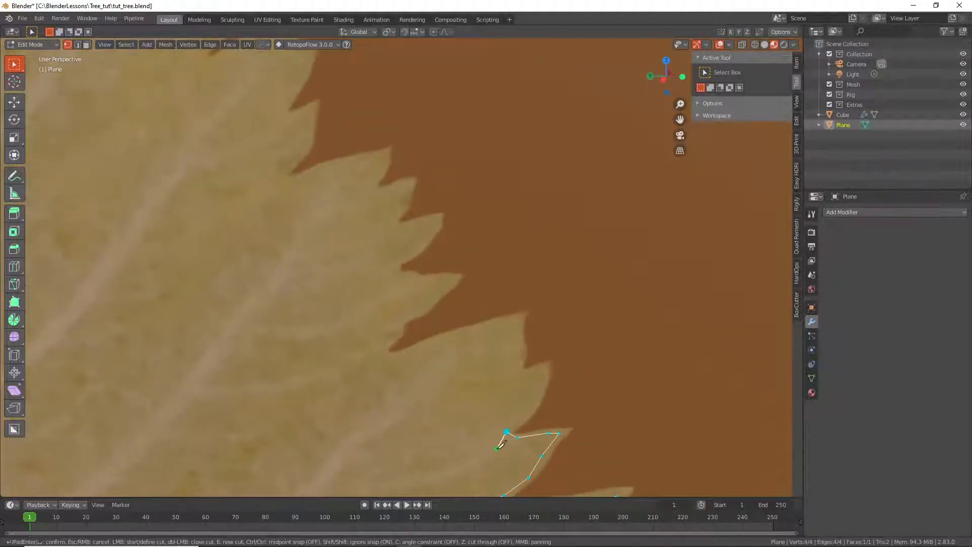
- Trace the Knife cut around the seventh lobe's middle tooth and up to its uppermost point
click(507, 432)
click(519, 419)
click(537, 391)
click(543, 369)
click(518, 368)
click(517, 351)
click(519, 319)
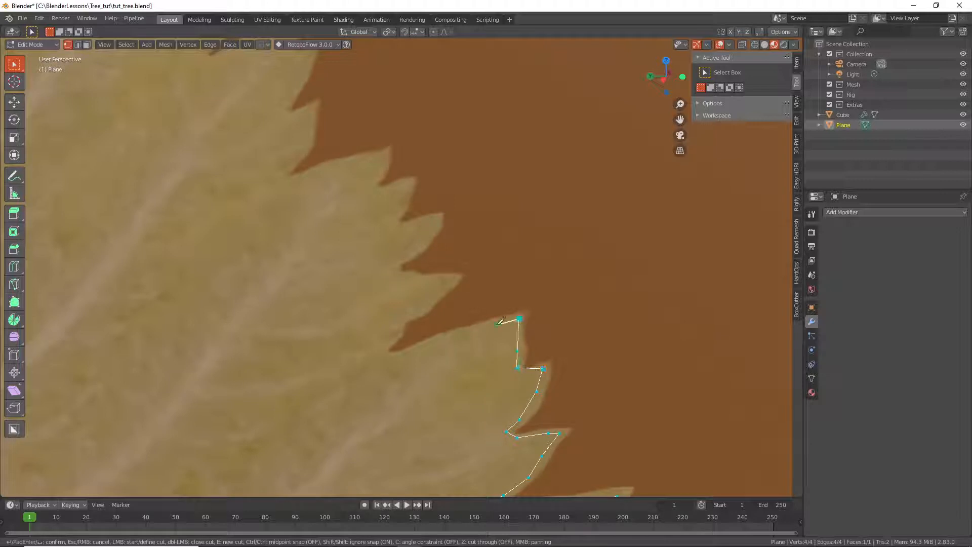
- Follow the seventh lobe's upper edge into the notch and trace the eighth lobe's lowest tooth with the Knife cut
click(451, 338)
click(417, 355)
click(386, 361)
click(380, 352)
click(386, 339)
click(411, 309)
click(450, 282)
click(417, 278)
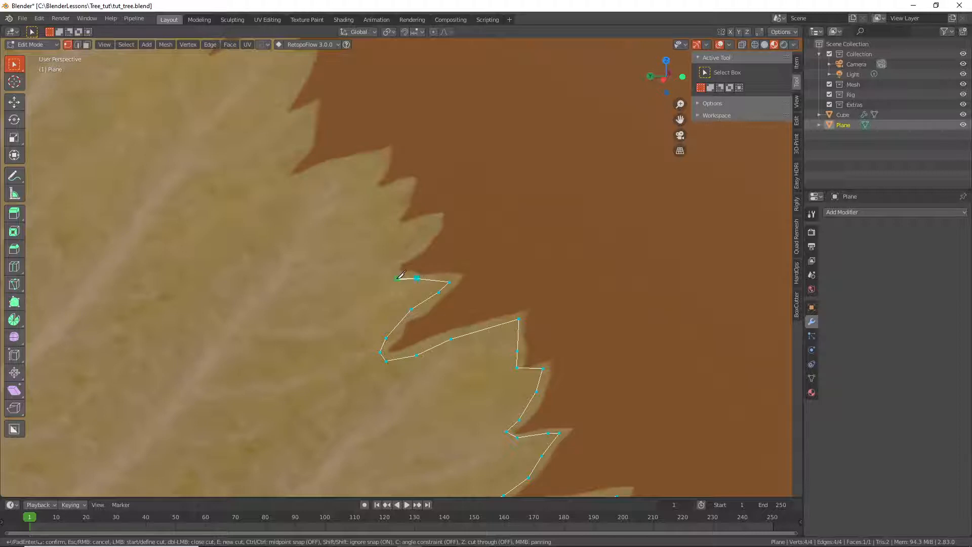
- Trace the Knife cut around the eighth lobe's remaining teeth up to its uppermost point
shift+middle_drag(400, 274, 497, 421)
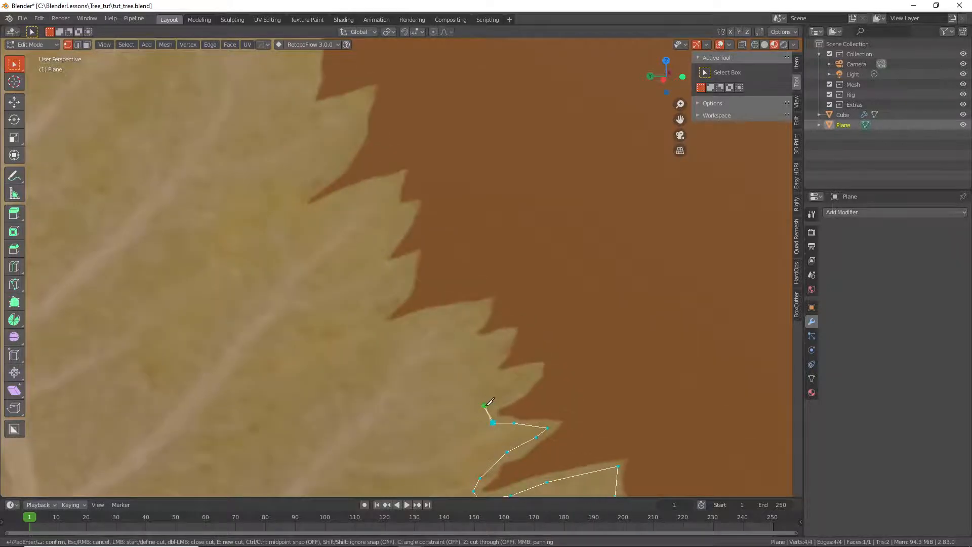
click(507, 397)
click(511, 372)
click(505, 335)
click(464, 339)
click(487, 306)
- Follow the eighth lobe's upper edge into the notch and trace the ninth lobe's lowest tooth with the Knife cut
middle_drag(469, 309, 557, 362)
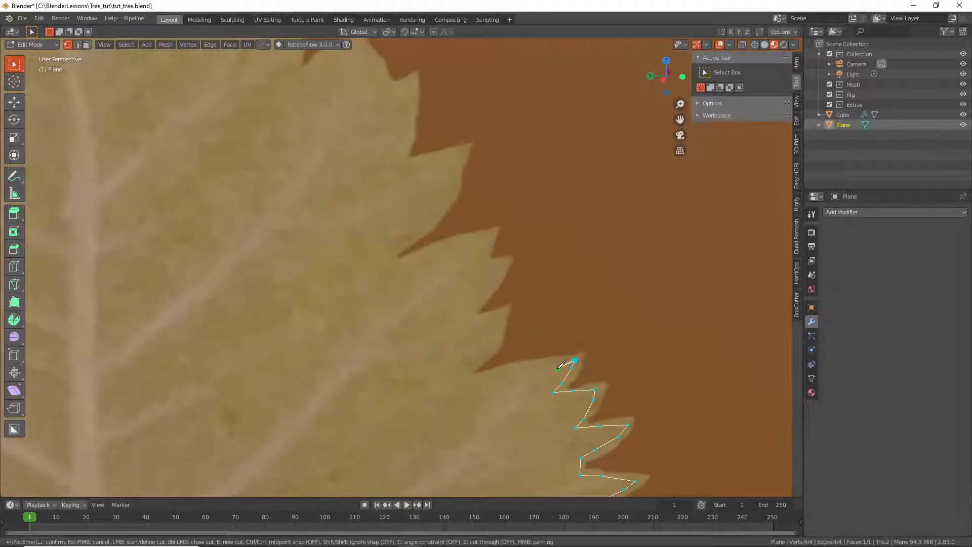
click(557, 364)
click(514, 370)
click(482, 377)
click(462, 376)
click(493, 343)
click(504, 314)
click(471, 318)
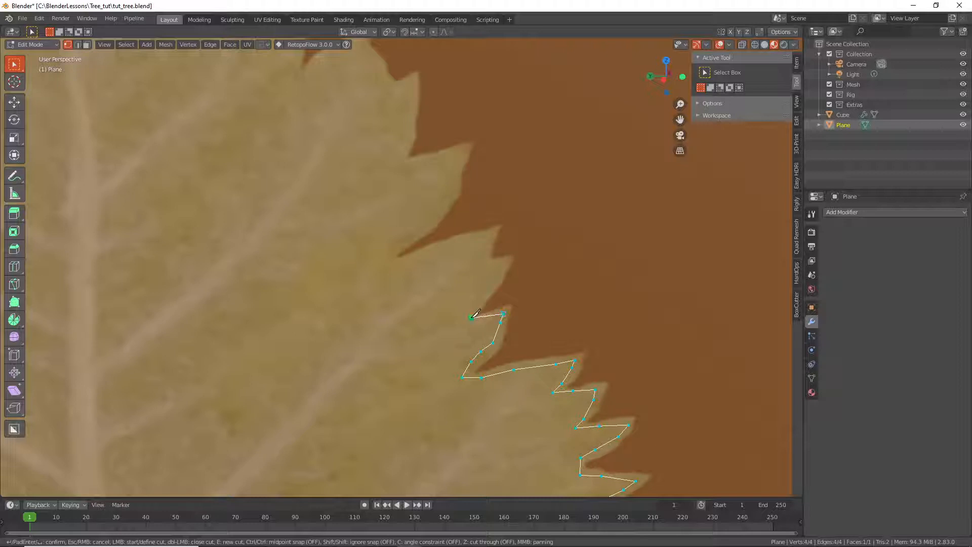
- Trace the Knife cut around the ninth lobe's upper teeth and along its upper edge toward the next notch
click(492, 289)
click(500, 272)
click(486, 249)
click(487, 238)
click(446, 238)
click(420, 253)
- Trace the Knife cut out of the notch around the tenth lobe's large tooth and up the smaller tooth above it
click(404, 236)
click(427, 223)
click(441, 205)
click(456, 179)
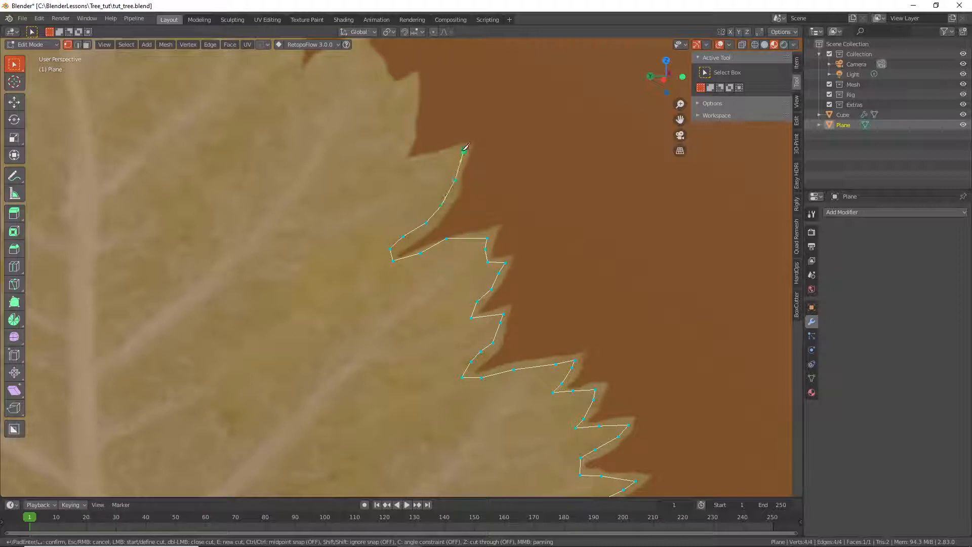
click(464, 151)
click(403, 144)
click(410, 120)
click(410, 81)
- Trace the Knife cut up to the tenth lobe's uppermost point and back along its upper edge into the notch
shift+middle_drag(518, 352, 522, 356)
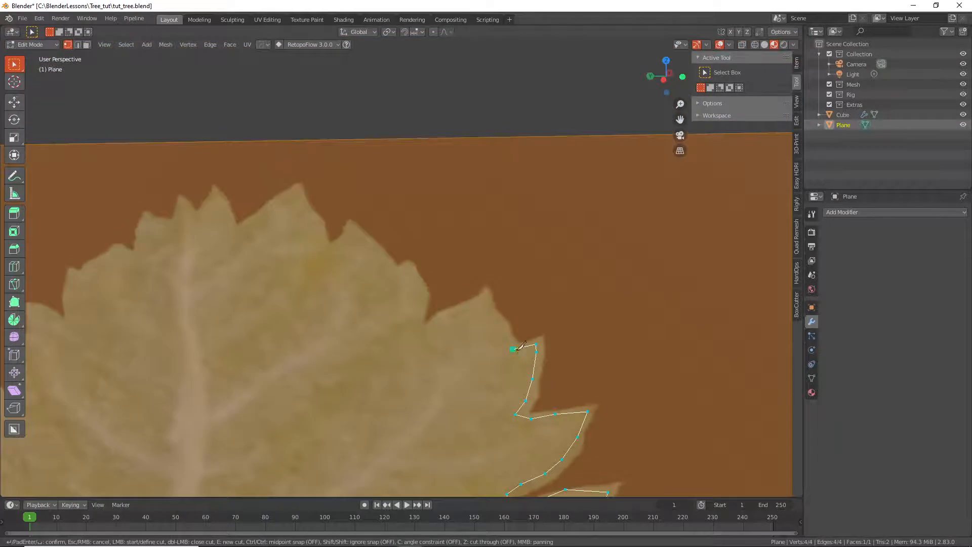
click(504, 338)
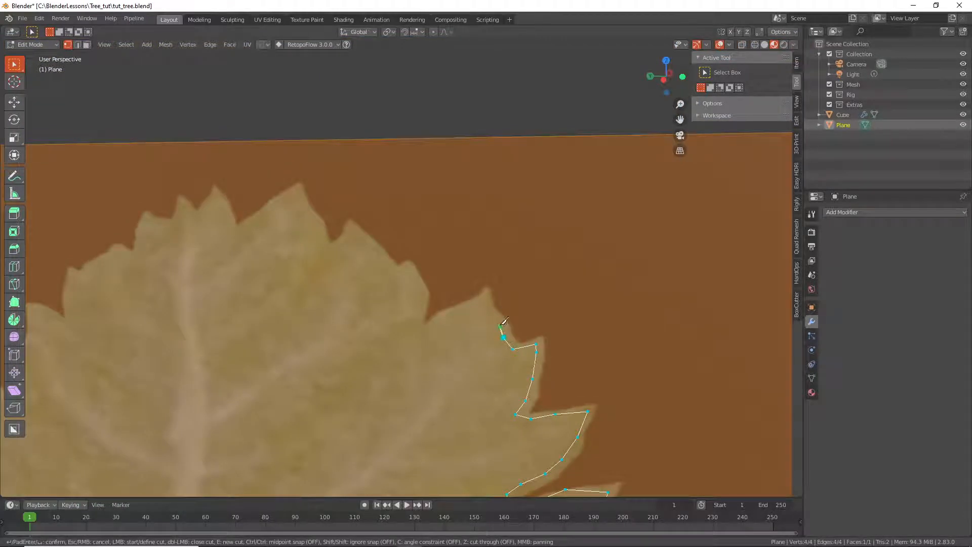
click(488, 297)
click(453, 314)
click(416, 330)
- Trace the Knife cut along the rounded shoulder of the leaf's top right lobe and around its first pointed tooth
click(413, 285)
click(392, 264)
click(362, 237)
click(352, 229)
click(333, 247)
- Trace the Knife cut around the large tooth right of the leaf's tip and out of the following notch
click(322, 239)
click(305, 205)
click(299, 194)
click(231, 218)
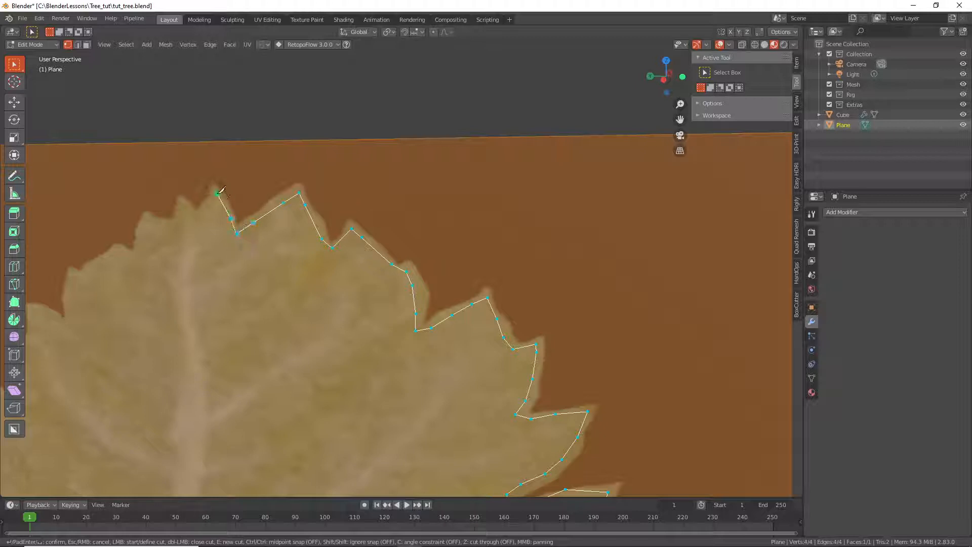
- Trace the Knife cut across the small teeth at the leaf's tip and down to the start of its left side
click(198, 214)
click(189, 206)
click(180, 215)
click(169, 234)
click(142, 238)
click(135, 256)
shift+middle_drag(135, 256, 460, 191)
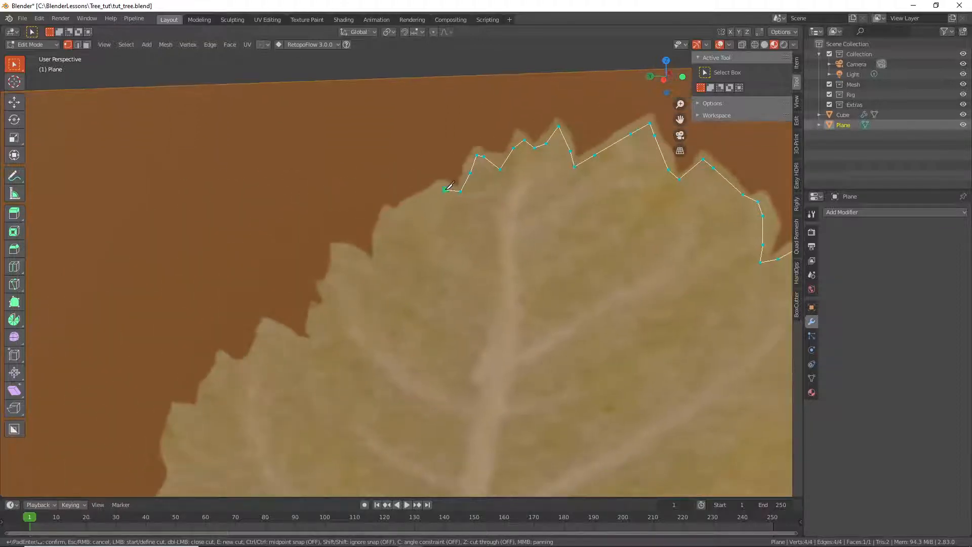
- Trace the Knife cut over the leaf's upper left shoulder and down into the first notch on that side
click(445, 189)
click(422, 193)
click(400, 208)
click(386, 214)
click(382, 233)
click(379, 257)
click(376, 275)
- Trace the Knife cut around the first left-side tooth below the shoulder and down into the next notch
click(341, 270)
click(331, 309)
click(324, 322)
click(320, 344)
click(310, 356)
- Trace the Knife cut around the second pointed left-side tooth and past the smaller tooth below it
click(295, 347)
click(271, 331)
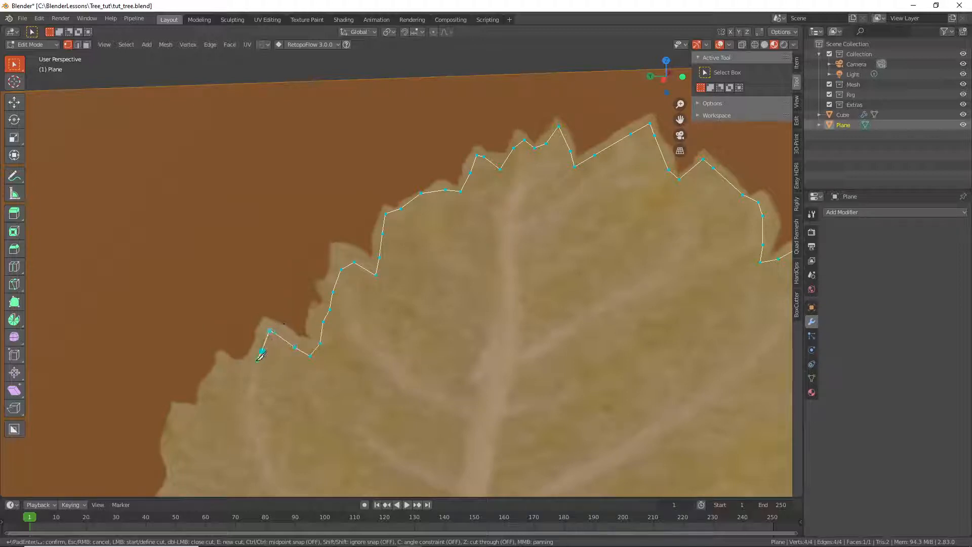
click(261, 351)
click(249, 371)
click(199, 396)
shift+middle_drag(208, 400, 385, 178)
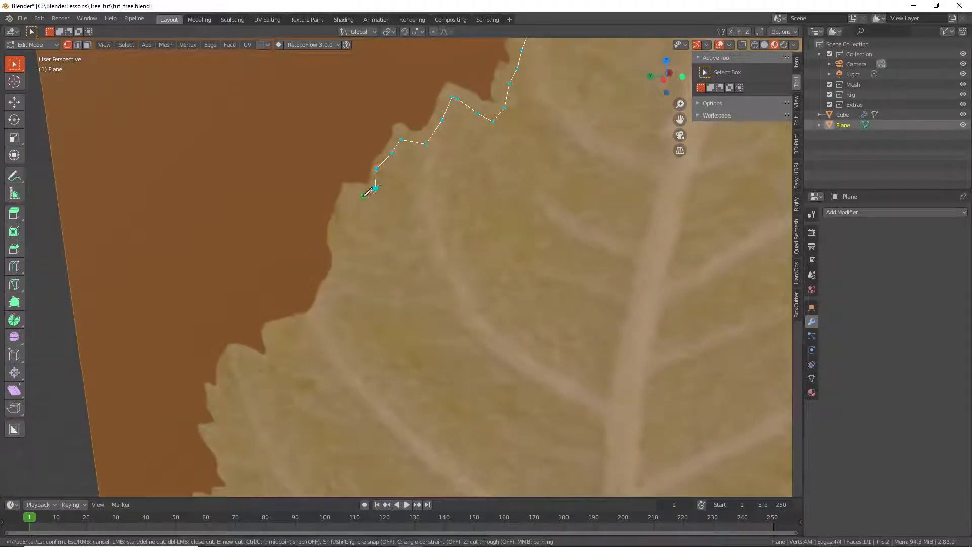
- Trace the Knife cut around the next small left-side tooth and down the long smooth edge beneath it
click(363, 194)
click(353, 190)
click(346, 214)
click(339, 235)
click(339, 262)
click(334, 289)
- Trace the Knife cut outward along the top of the next left lobe and into its small notch
click(319, 320)
click(297, 331)
click(277, 335)
click(272, 354)
click(261, 366)
- Trace the Knife cut around the left lobe's rounded outer shoulder and down its outer side
click(242, 360)
click(227, 363)
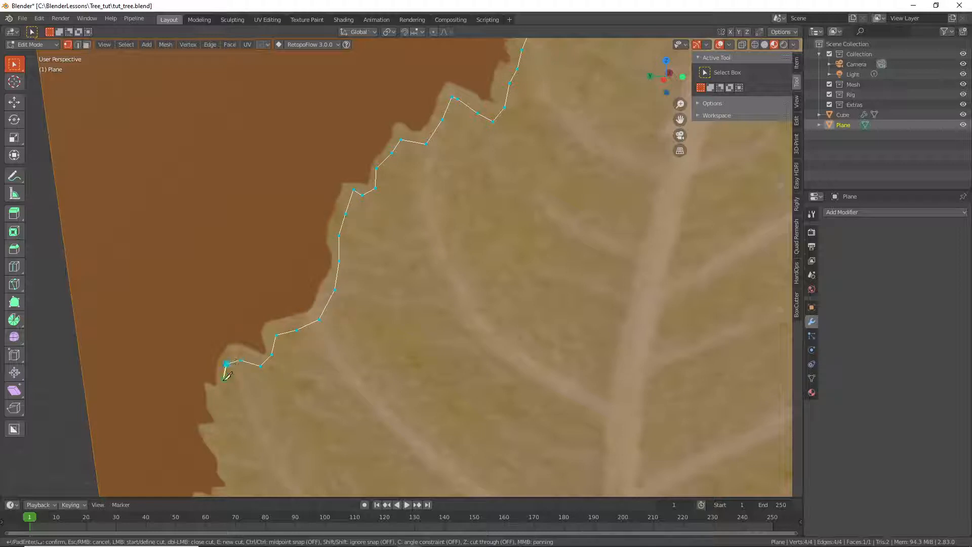
click(220, 388)
click(216, 406)
shift+middle_drag(217, 434, 380, 294)
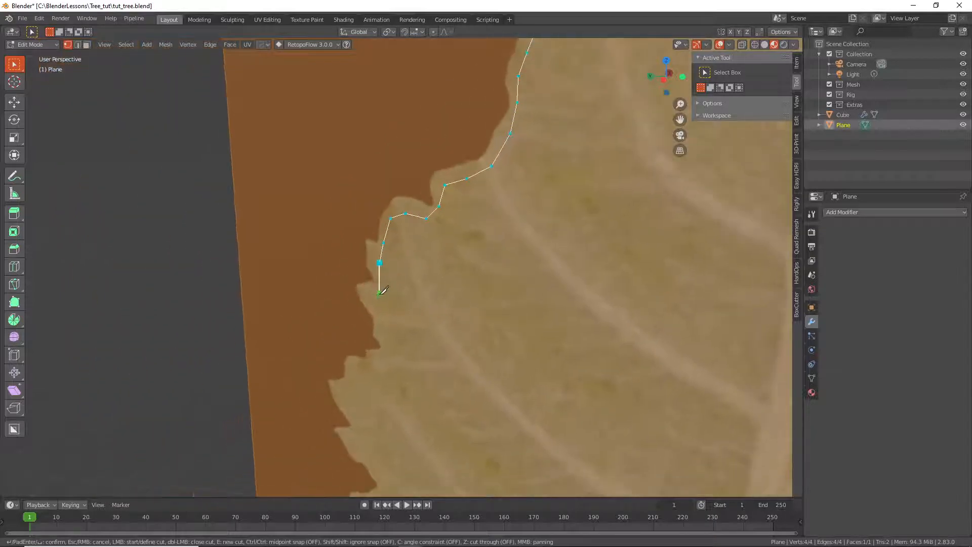
- Trace the Knife cut around the small pointed tooth below the rounded shoulder and into the next notch
click(379, 295)
click(369, 292)
click(377, 310)
click(387, 343)
- Trace the Knife cut around the following left lobe's outer teeth and down into the notch beneath it
click(382, 361)
click(369, 370)
click(348, 411)
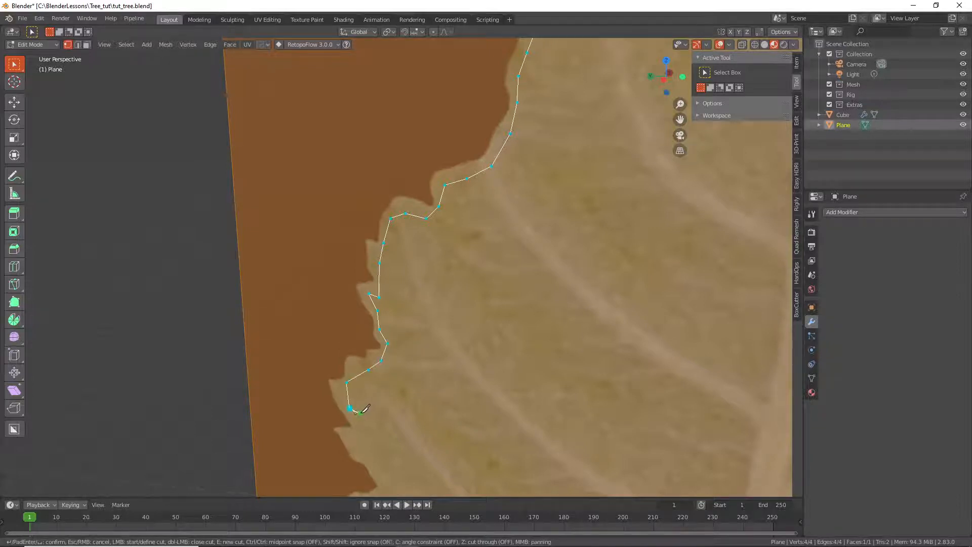
shift+middle_drag(358, 411, 446, 144)
click(440, 177)
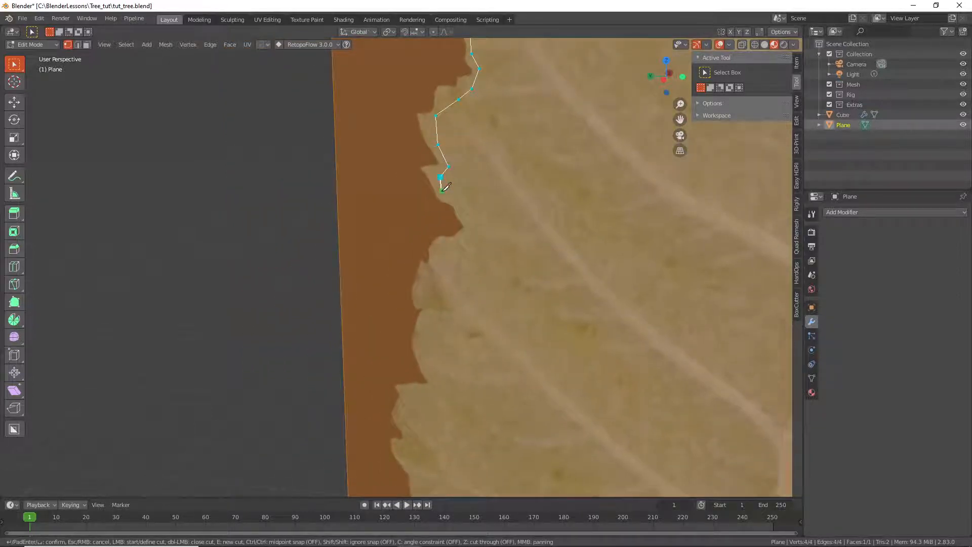
click(466, 214)
click(473, 231)
- Trace the Knife cut out of the notch, around the next left lobe's rounded teeth and into the notch below
click(441, 258)
click(427, 287)
click(416, 306)
shift+middle_drag(416, 306, 510, 162)
click(504, 186)
click(505, 208)
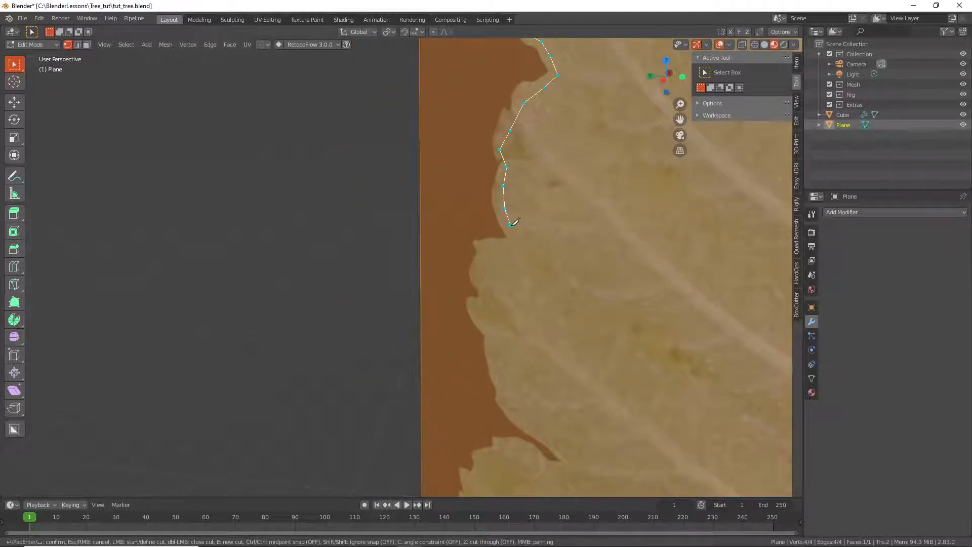
click(511, 225)
click(513, 245)
- Trace the Knife cut around the two blunt outer teeth of the left lobe above the narrow deep notch
click(493, 249)
click(485, 249)
click(483, 262)
click(483, 282)
click(490, 302)
click(475, 315)
click(487, 336)
- Trace the Knife cut down the lobe's long lower edge to the inner end of the narrow deep notch
shift+middle_drag(497, 345, 471, 167)
click(476, 204)
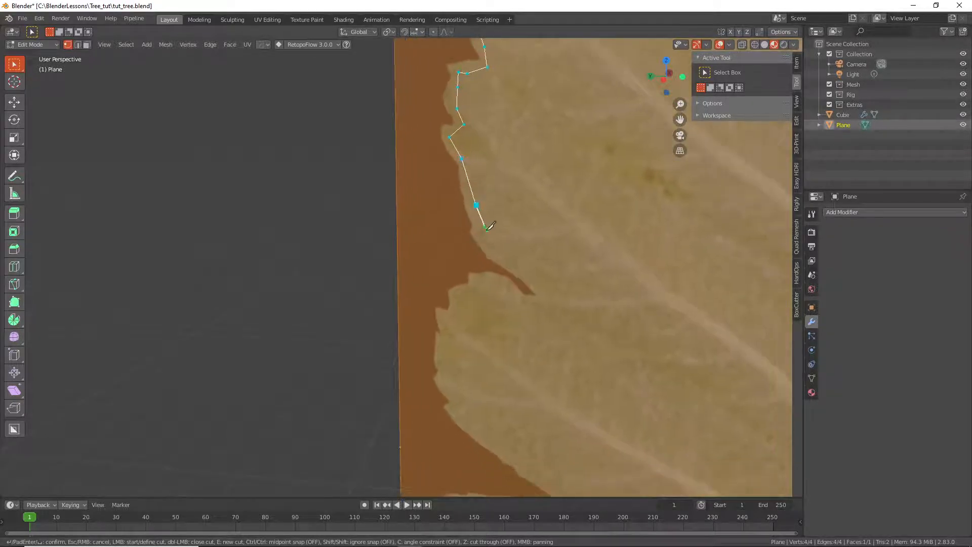
click(487, 236)
click(529, 276)
click(546, 294)
- Trace the Knife cut back out of the narrow notch along the curved upper edge of the lobe below
click(533, 309)
click(516, 302)
click(500, 287)
click(474, 281)
click(460, 293)
- Trace the Knife cut around this left lobe's small outer teeth and onto its lower edge
click(445, 328)
click(445, 343)
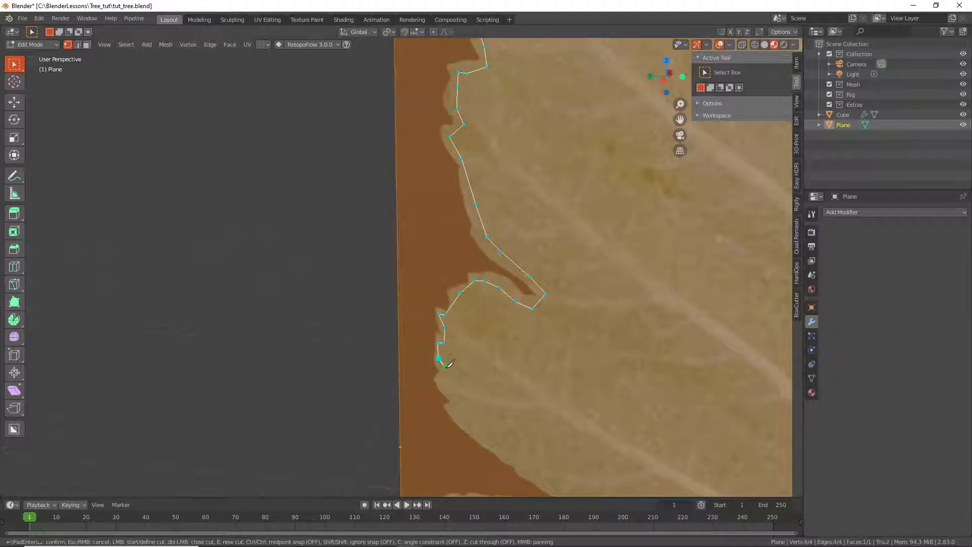
click(439, 359)
click(469, 424)
shift+middle_drag(469, 425, 433, 153)
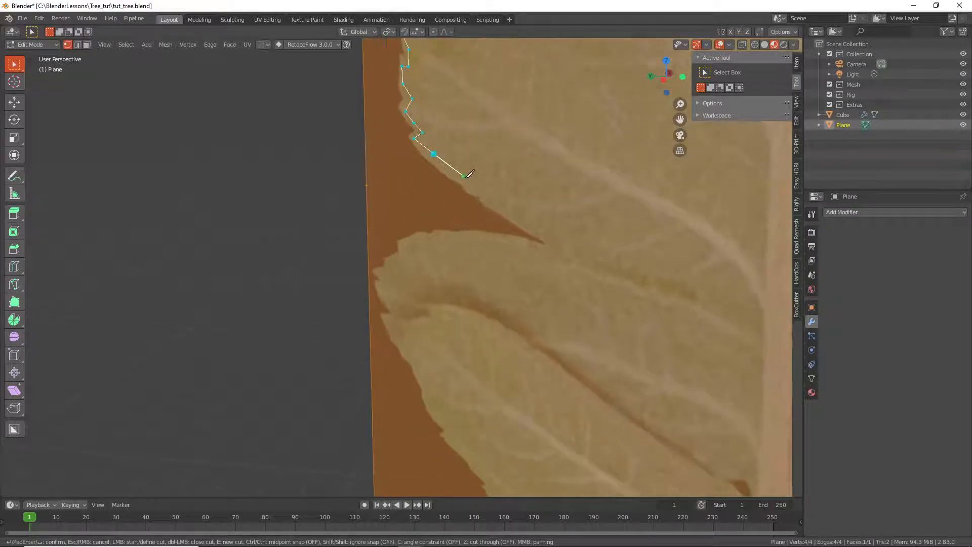
- Trace the Knife cut along the lobe's slanting lower edge into the wide wedge-shaped notch
click(468, 184)
click(492, 201)
click(528, 221)
click(551, 240)
- Trace the Knife cut out of the wedge-shaped notch along the next left lobe's upper edge toward its tip
click(551, 254)
click(527, 249)
click(459, 236)
click(423, 240)
click(398, 264)
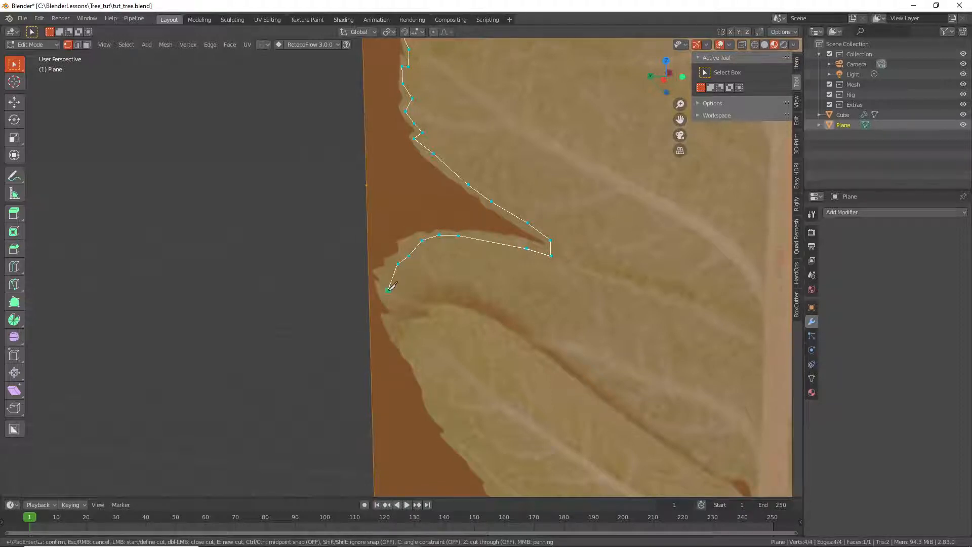
- Trace the Knife cut around that lobe's tip and onto the outer edge of the overlapping lowest left lobe
click(388, 295)
click(392, 330)
click(388, 341)
shift+middle_drag(413, 345, 470, 195)
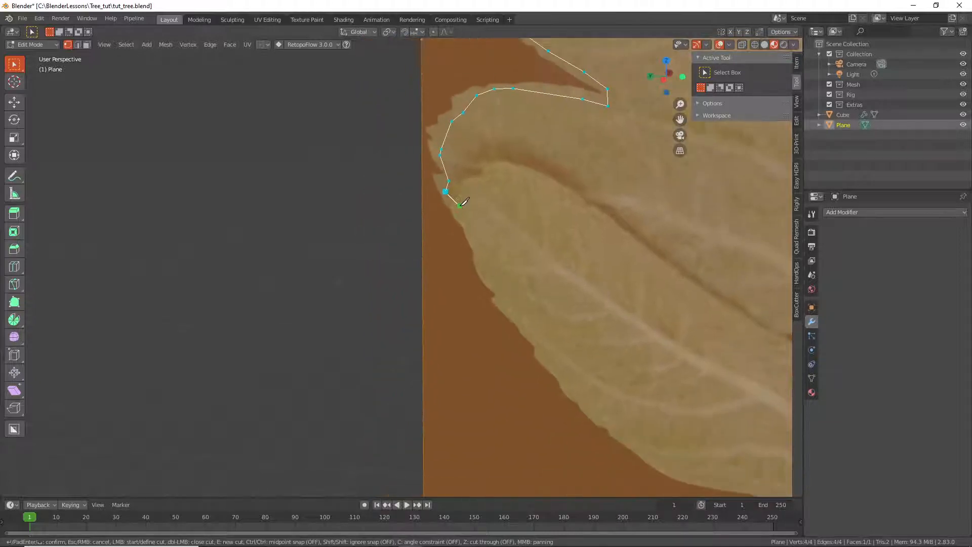
click(460, 205)
click(468, 221)
- Trace the Knife cut diagonally down the outer edge of the lowest left lobe
click(490, 267)
click(509, 302)
click(540, 339)
click(577, 384)
shift+middle_drag(577, 384, 521, 194)
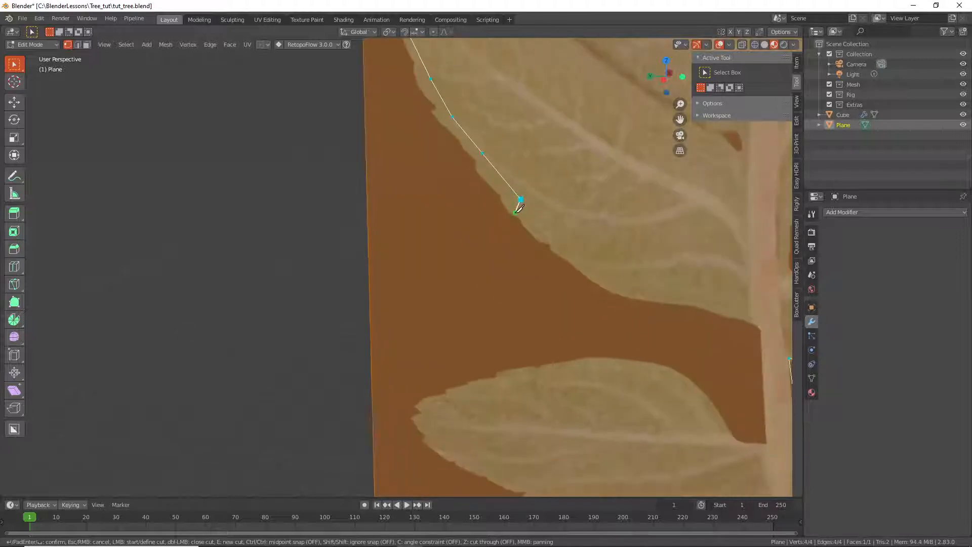
- Trace the Knife cut around the small steps midway along the lowest left lobe's outer edge
click(520, 199)
click(512, 205)
click(536, 219)
click(532, 226)
- Trace the Knife cut along the rest of the lowest left lobe's lower edge to the stem
click(592, 269)
click(634, 290)
click(690, 304)
shift+middle_drag(690, 304, 433, 180)
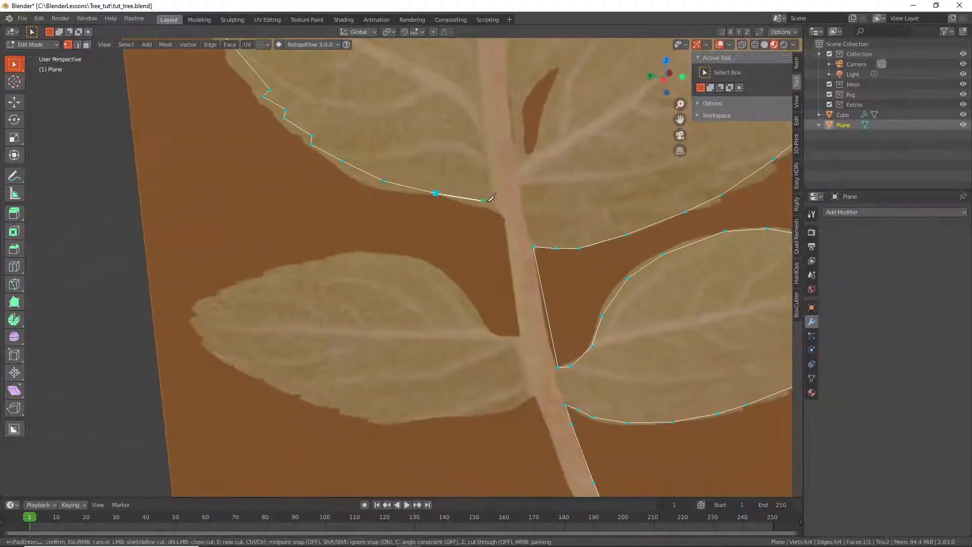
click(497, 211)
click(510, 216)
- Trace the Knife cut down the stem's left side and onto the small left leaflet's upper edge
click(512, 235)
click(522, 313)
click(523, 339)
click(487, 338)
click(468, 318)
click(441, 280)
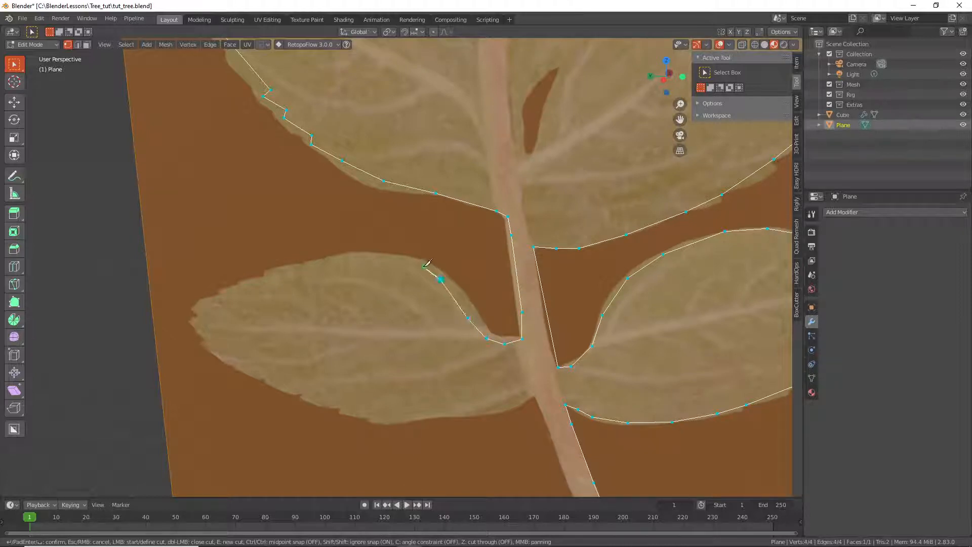
- Trace the Knife cut along the small left leaflet's arched upper edge to its pointed end
click(416, 264)
click(370, 258)
click(313, 263)
click(284, 275)
click(243, 290)
click(215, 307)
- Trace the Knife cut around the small left leaflet's serrated tip and along its lower edge
click(199, 310)
click(197, 321)
click(242, 363)
click(274, 380)
click(301, 392)
click(350, 407)
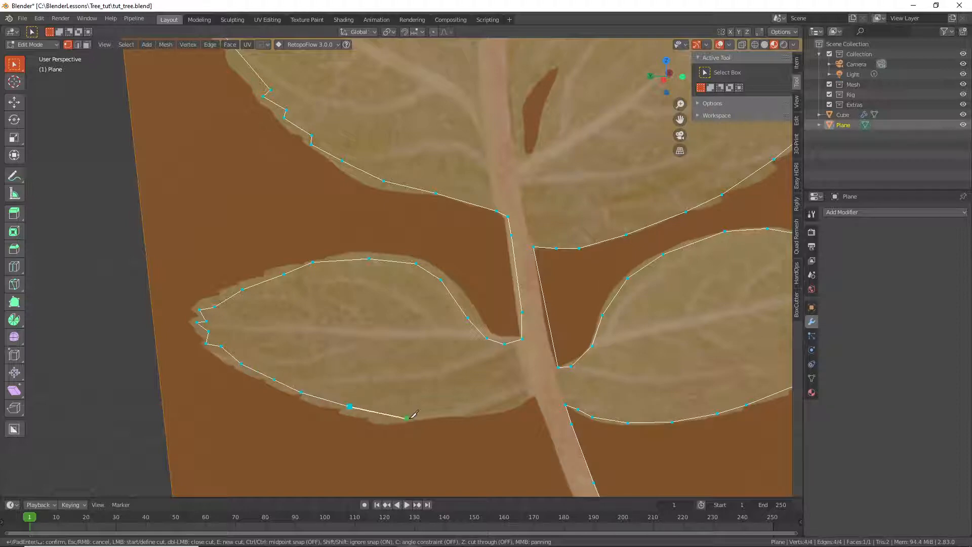
- Trace the Knife cut along the remaining lower edge of the small left leaflet back to the stem
click(408, 418)
click(467, 415)
click(500, 409)
shift+middle_drag(540, 400, 408, 65)
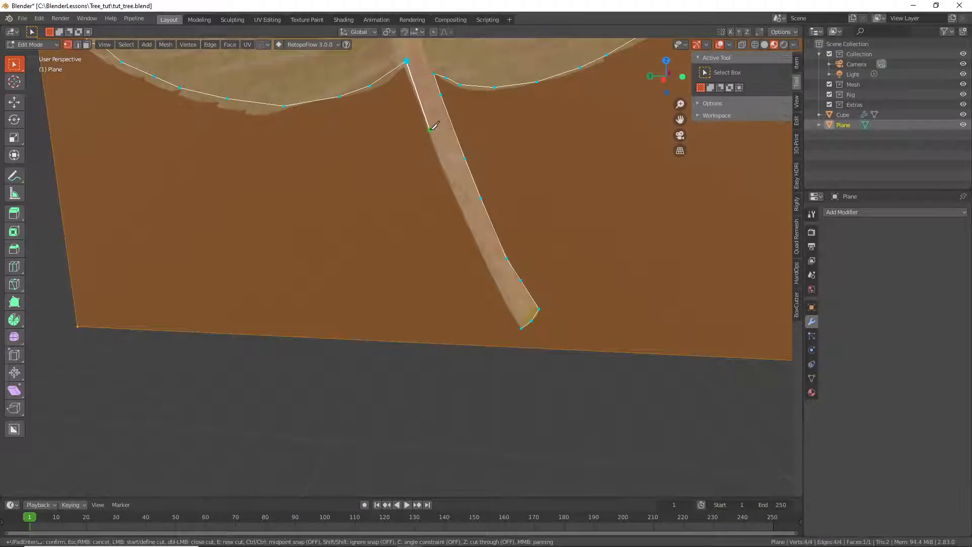
- Trace the Knife cut down the stem's left side, close the outline at the stem's end and apply the cut
click(443, 168)
click(475, 235)
click(501, 288)
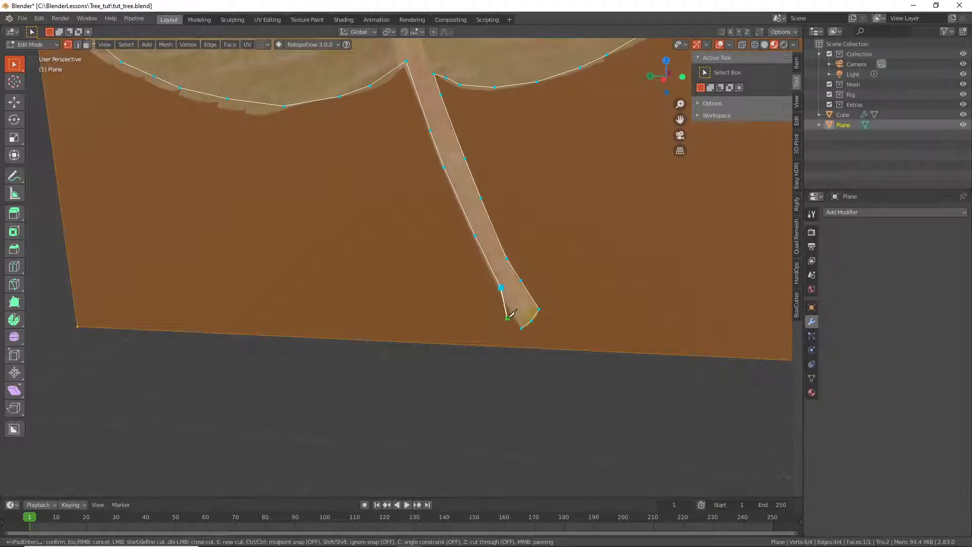
click(521, 328)
key(Return)
- Select the plane's four outer corner vertices and delete them so that only the cut-out leaf shape remains
scroll(517, 273, down, 4)
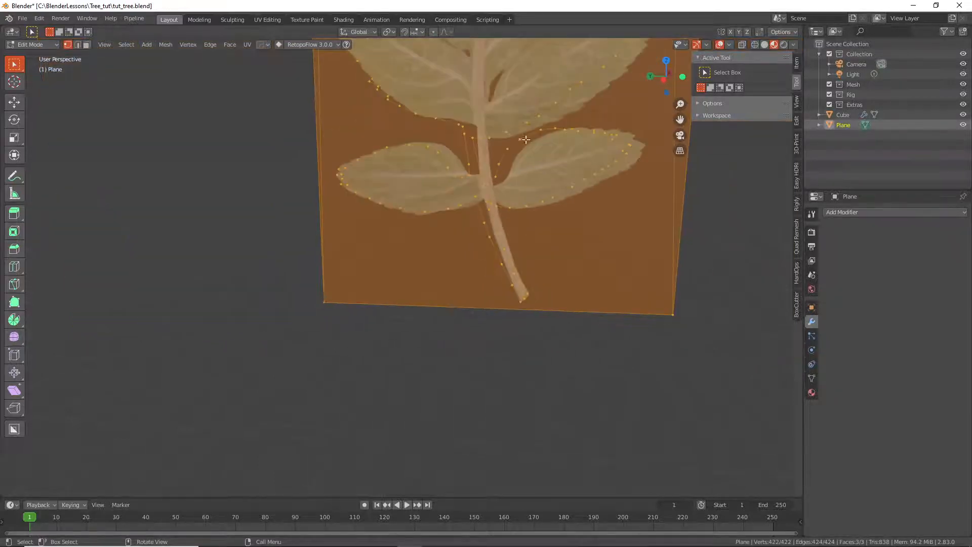
shift+middle_drag(503, 132, 464, 325)
scroll(464, 325, down, 1)
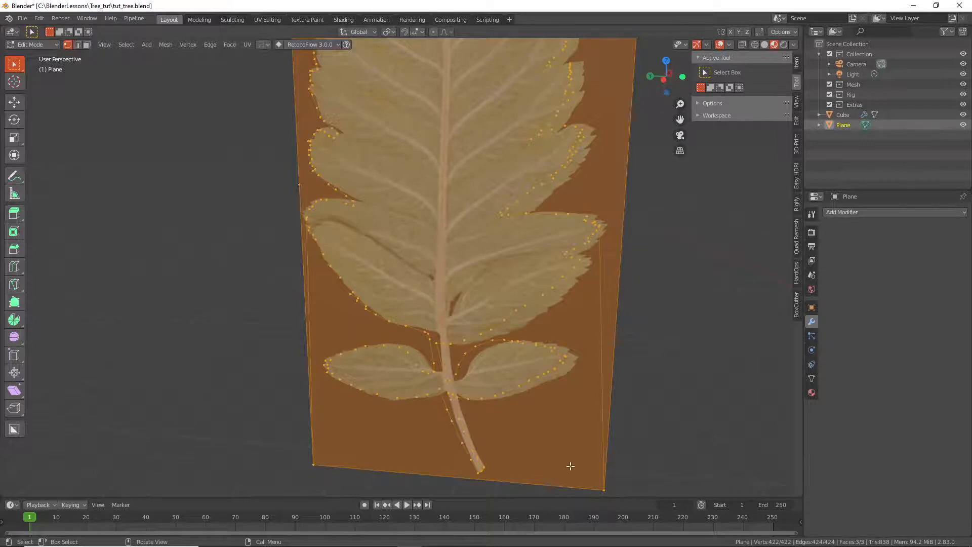
drag(591, 473, 674, 497)
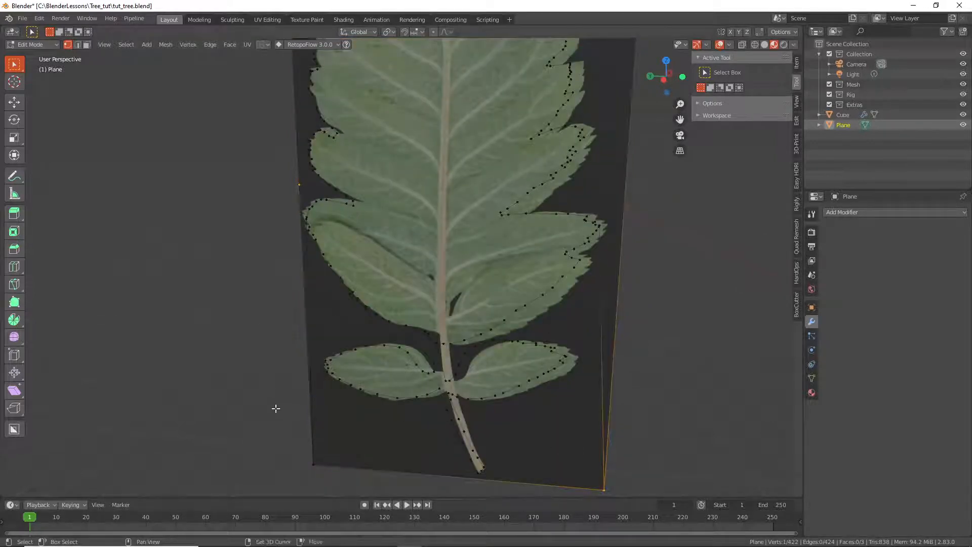
shift+drag(299, 443, 330, 480)
shift+middle_drag(486, 122, 337, 415)
shift+drag(421, 90, 543, 211)
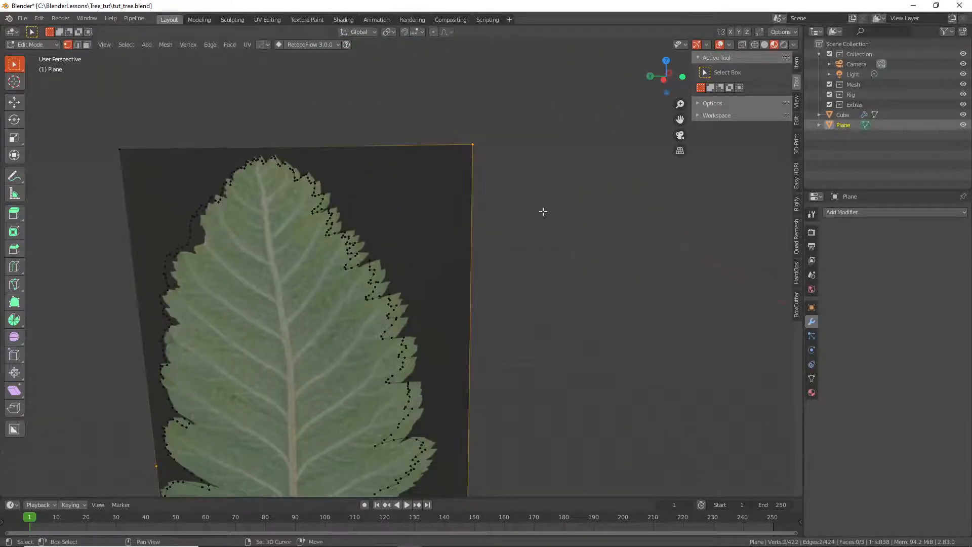
shift+drag(80, 124, 152, 178)
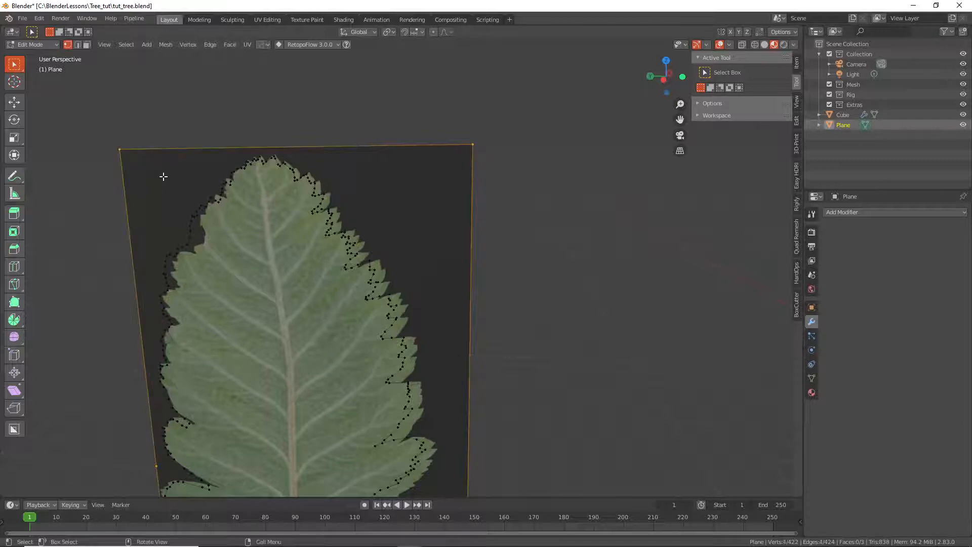
middle_drag(162, 174, 236, 155)
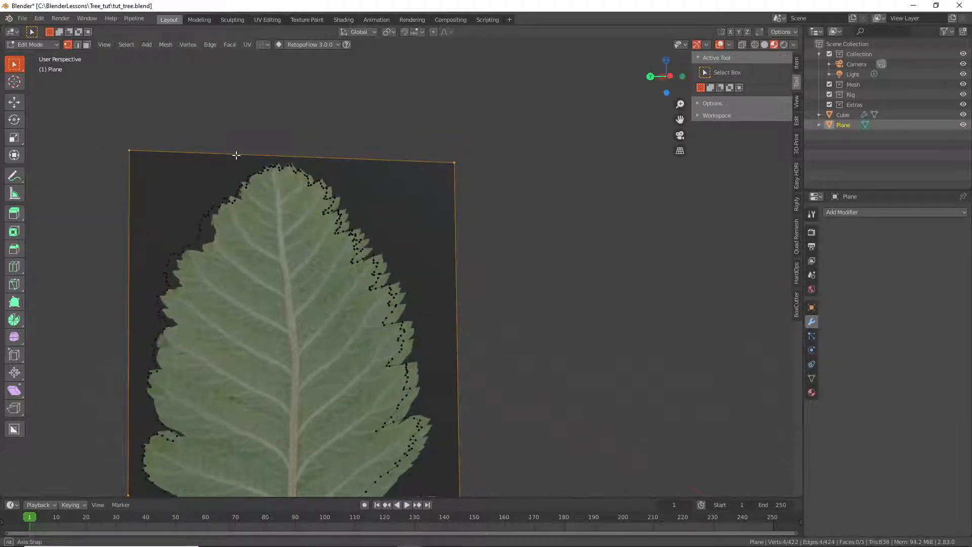
key(x)
click(328, 215)
- Select the whole leaf mesh, switch to the UV Editing workspace and shift its UV outline slightly left over the leaf image
scroll(327, 217, down, 2)
shift+middle_drag(345, 248, 446, 164)
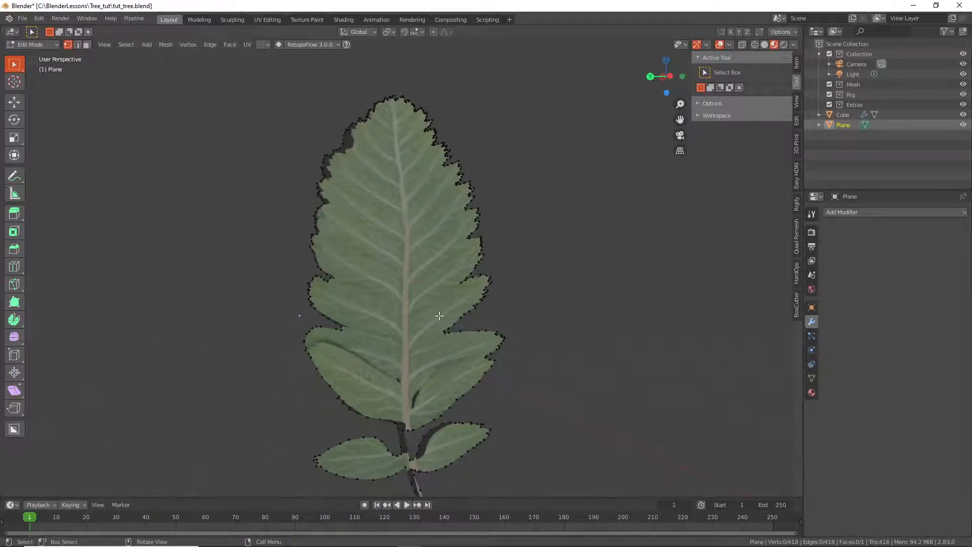
right_click(439, 315)
key(a)
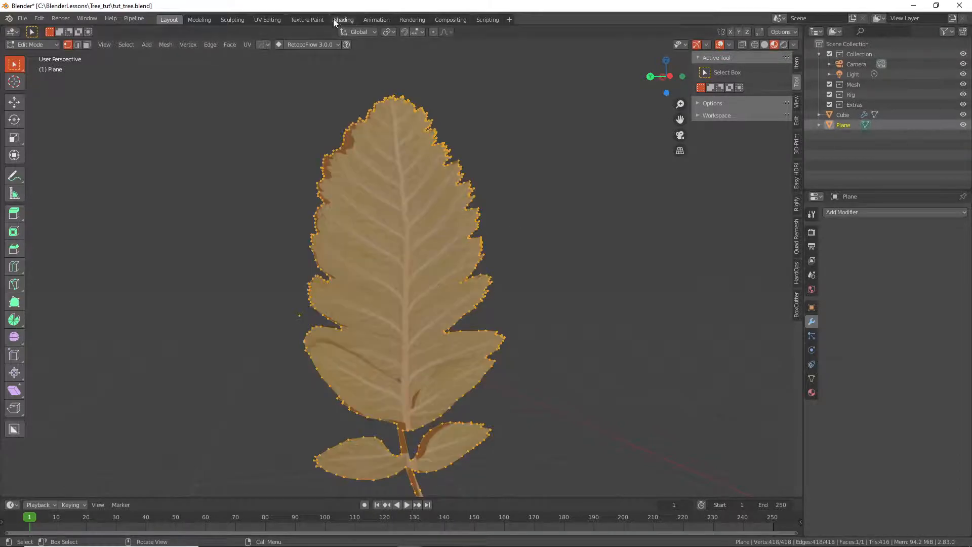
click(266, 21)
scroll(66, 307, up, 5)
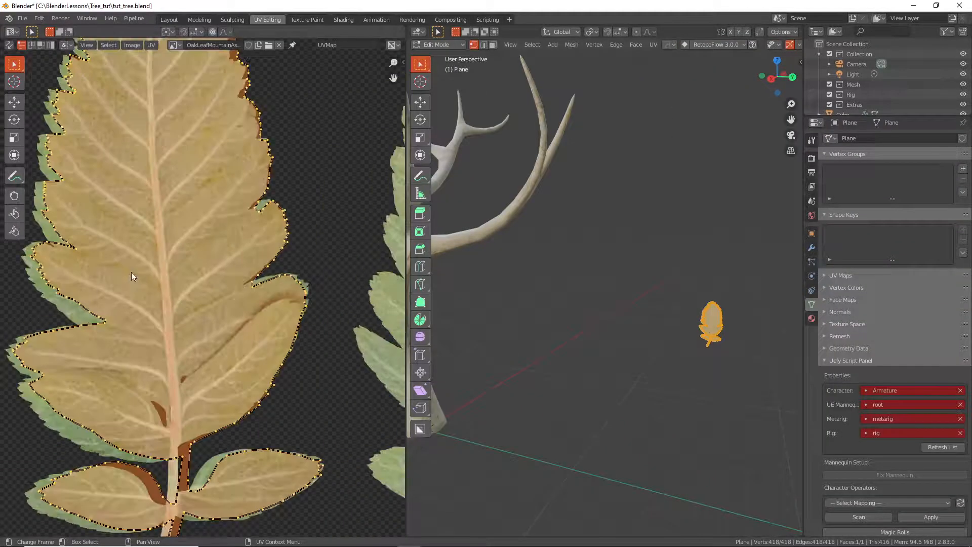
key(g)
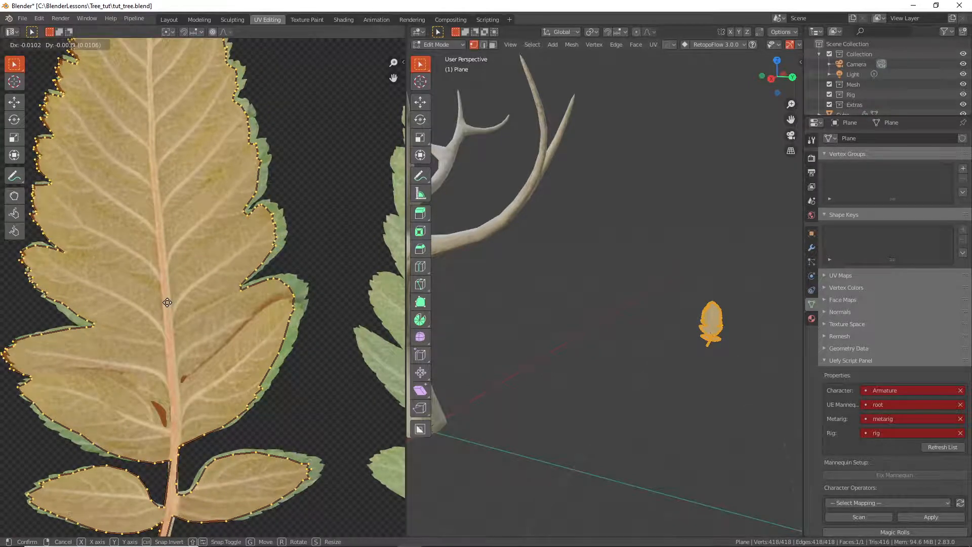
click(171, 302)
- Scale the leaf's UV outline down to about 0.94, shift it slightly down and leave Edit Mode
key(s)
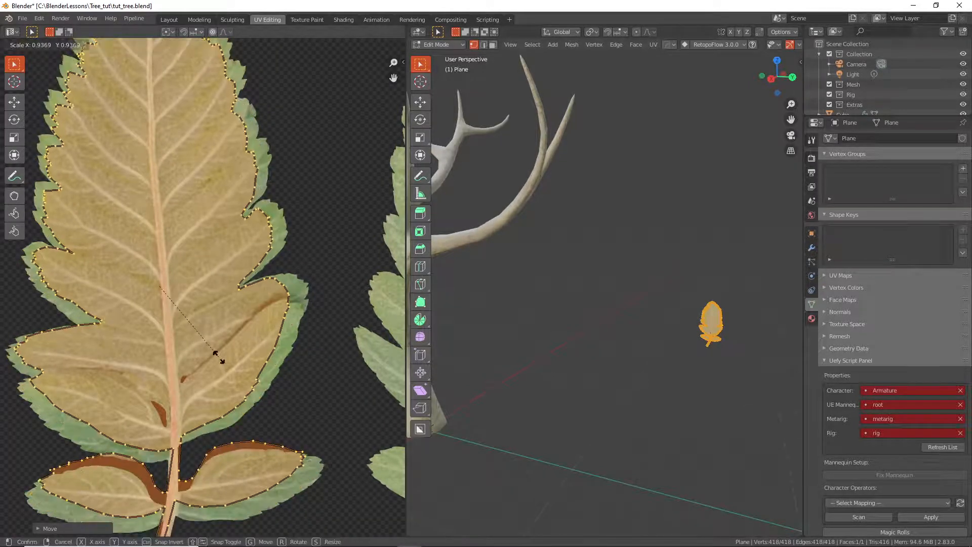
click(219, 357)
key(g)
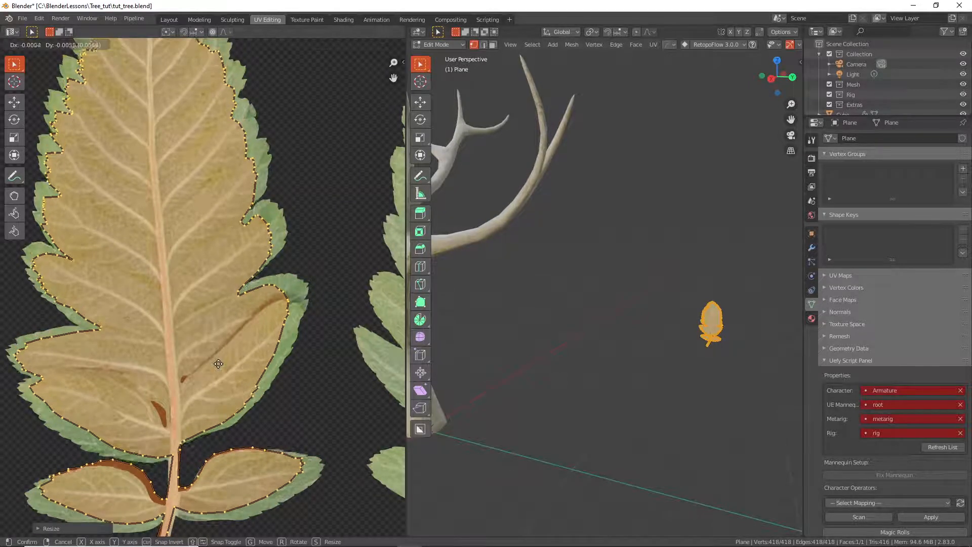
click(218, 372)
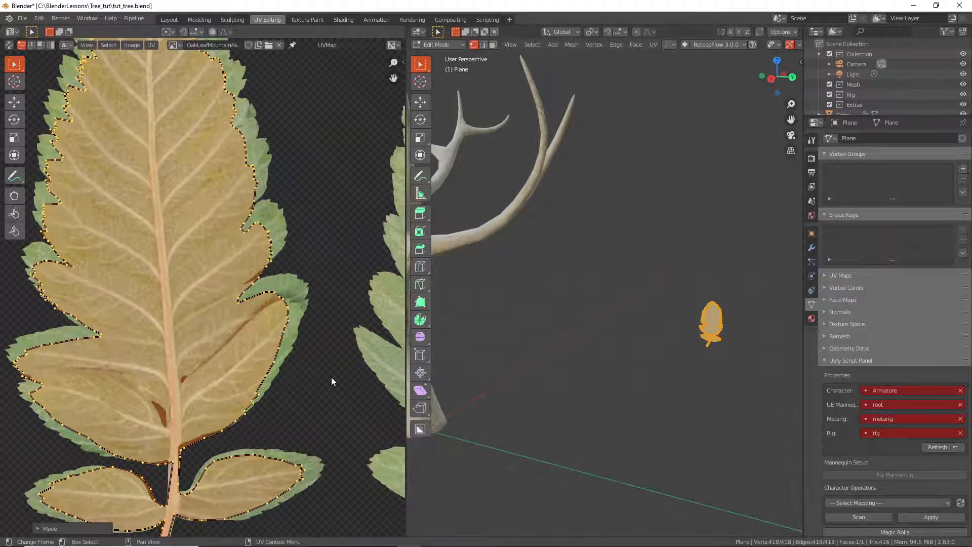
key(Tab)
scroll(703, 328, down, 3)
scroll(703, 329, up, 12)
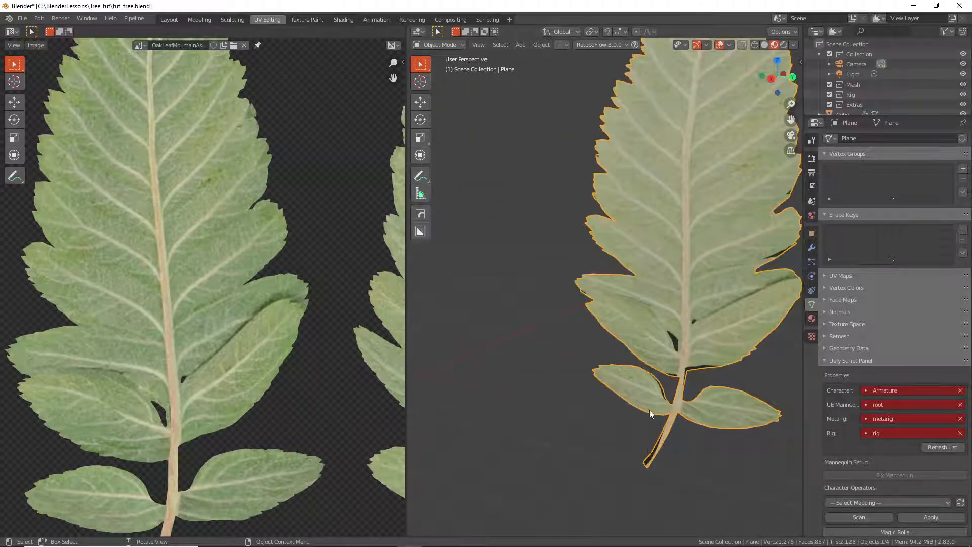
- In Edit Mode, move the UV vertices along the left side of the stem's lower end rightward onto the stem image
scroll(304, 350, down, 6)
scroll(282, 275, up, 7)
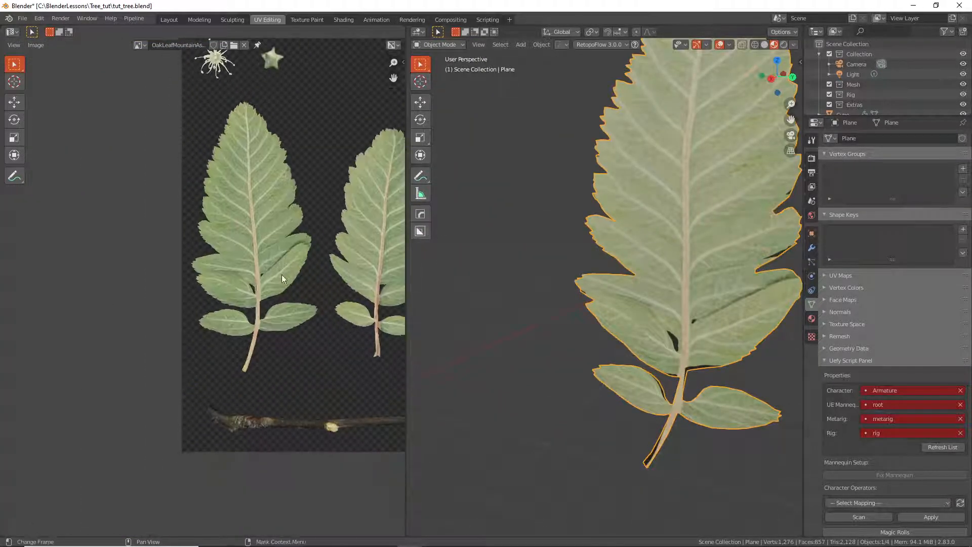
key(Tab)
drag(235, 384, 263, 440)
drag(222, 353, 335, 442)
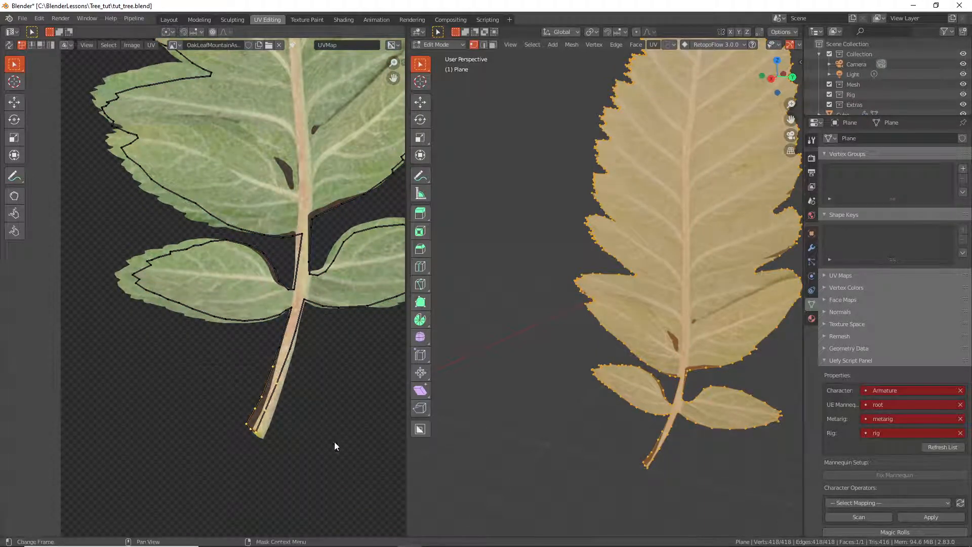
key(g)
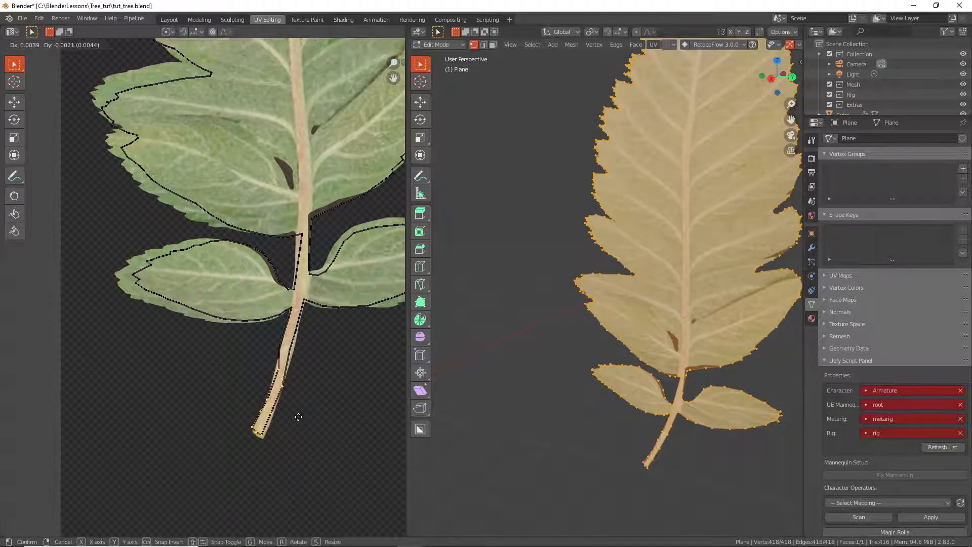
click(267, 424)
- Nudge the UV vertices at the stem's end and on its upper left side to fit the stem image
drag(242, 415, 265, 447)
key(g)
click(267, 447)
key(g)
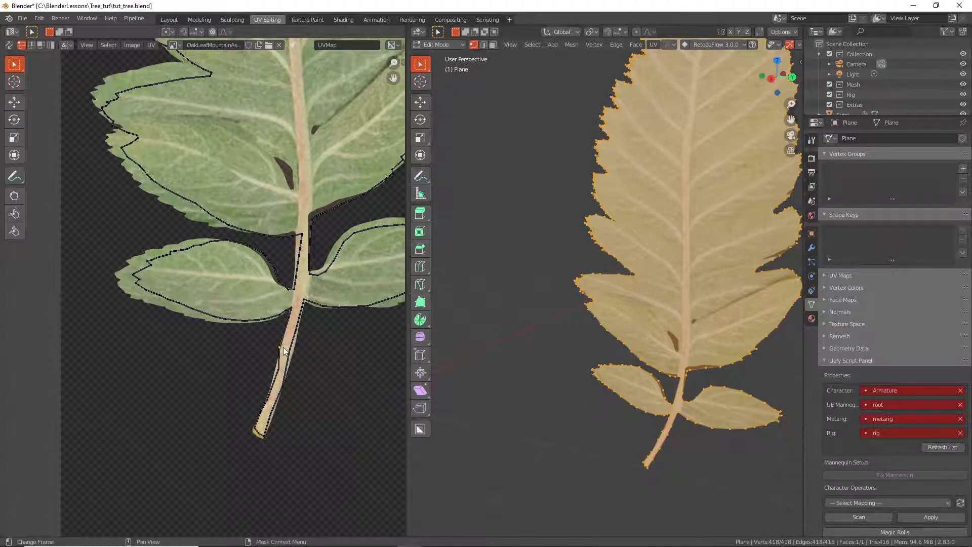
click(286, 349)
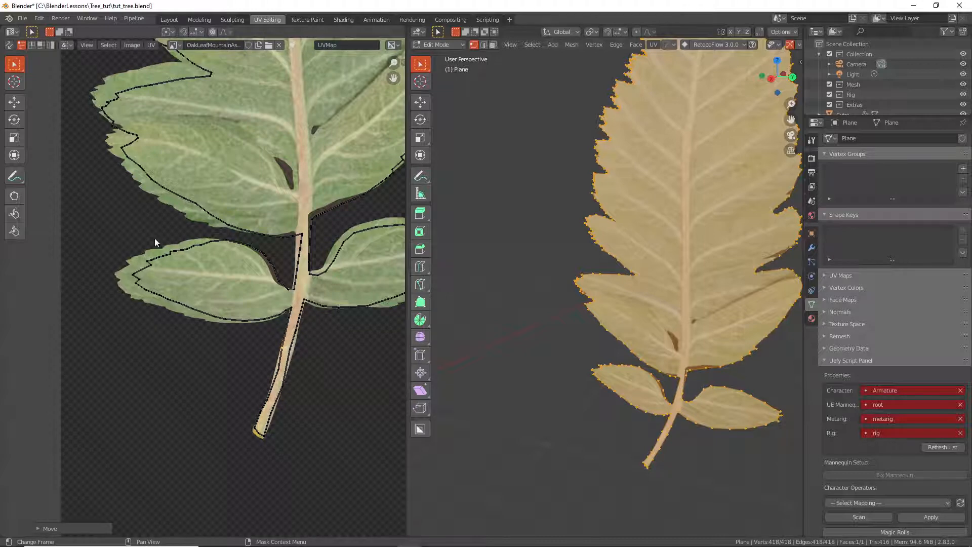
- Move the small left leaflet's upper-edge UVs inward and the UVs where the main leaf's left lower edge meets the stem upward
drag(154, 240, 287, 296)
key(g)
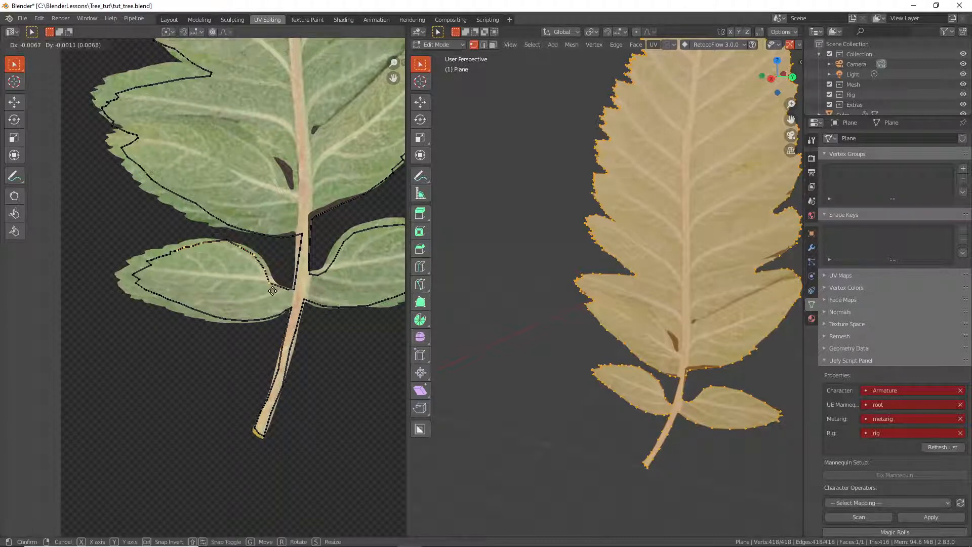
click(272, 296)
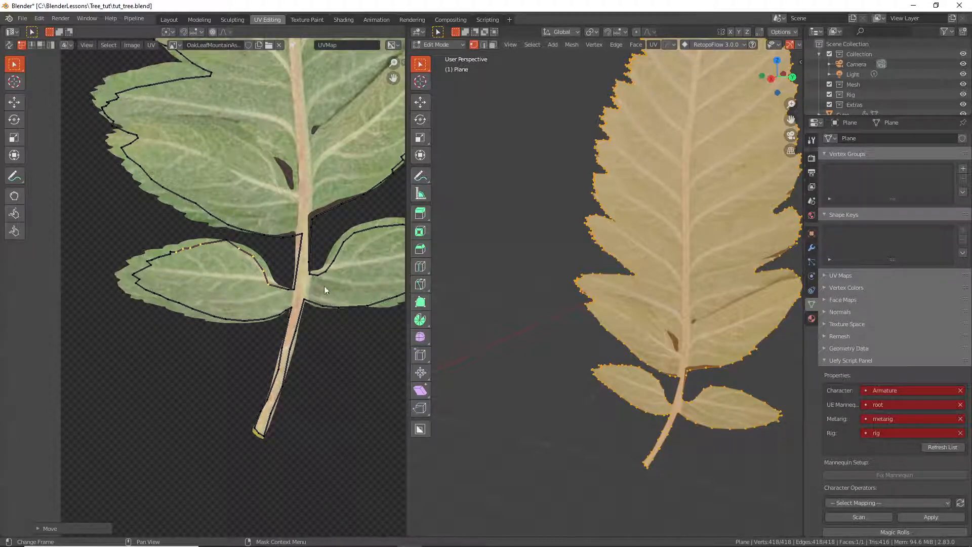
drag(273, 217, 304, 247)
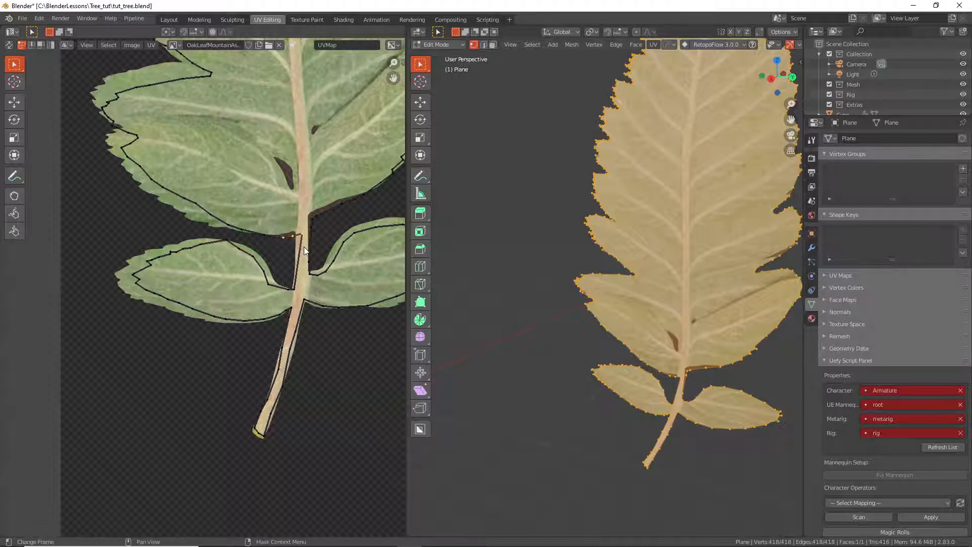
key(g)
click(297, 240)
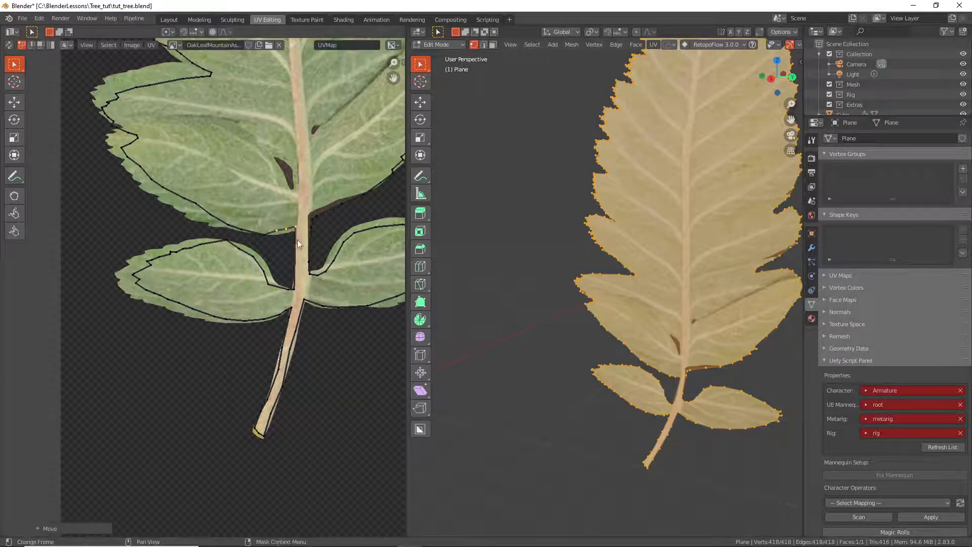
- Move the UV vertices where the main leaf's right lower edge meets the stem up and left onto the leaf image
click(262, 238)
scroll(338, 237, down, 2)
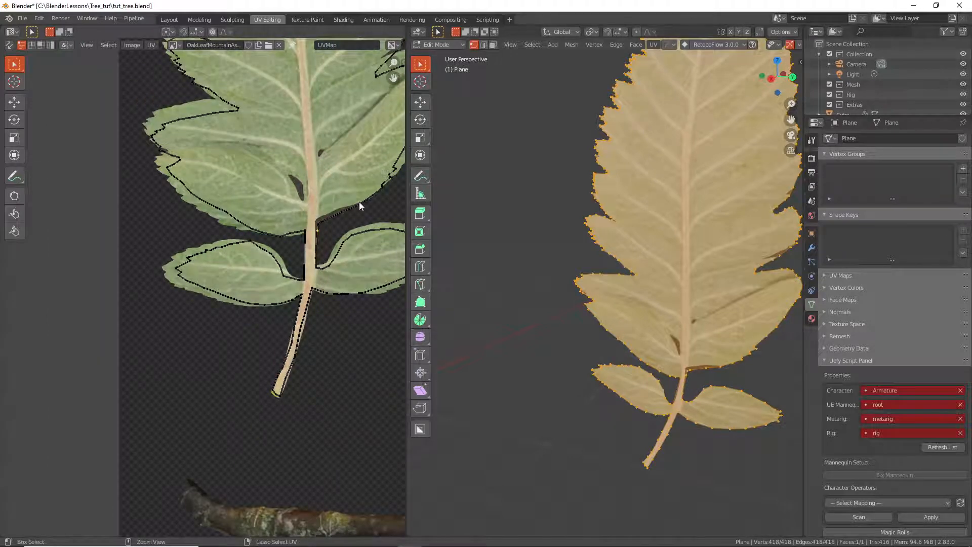
click(320, 224)
key(g)
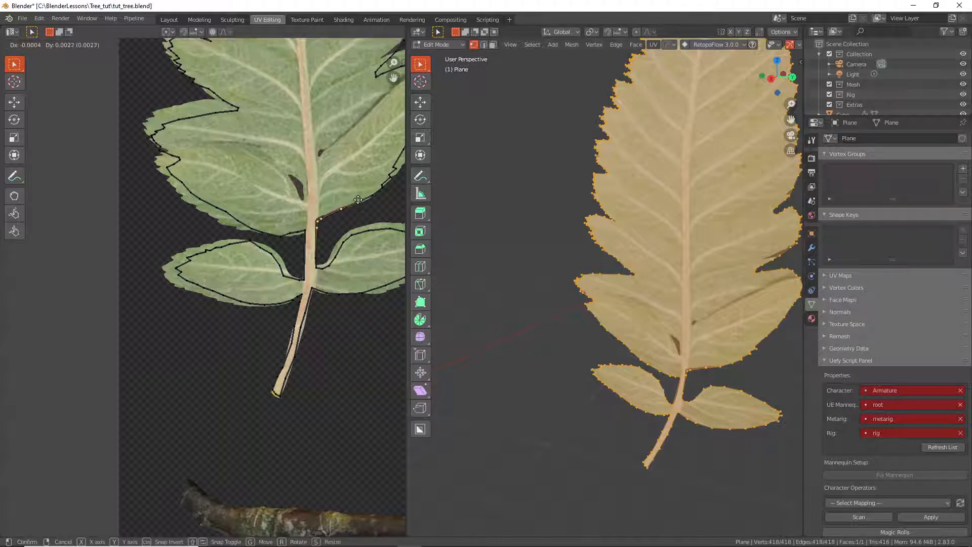
click(356, 200)
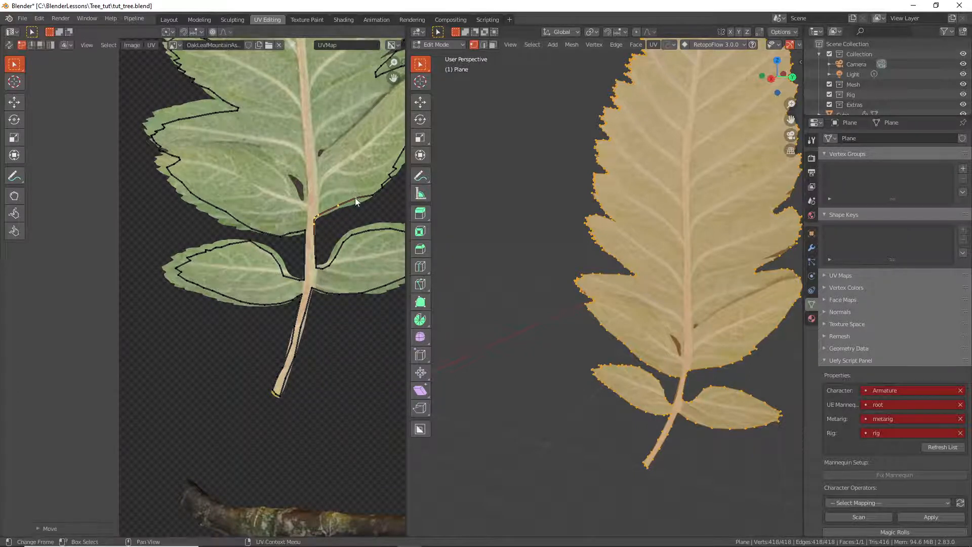
- Move the UV vertices around the notch above the main leaf's lowest right lobe inward onto the leaf image
scroll(313, 201, up, 4)
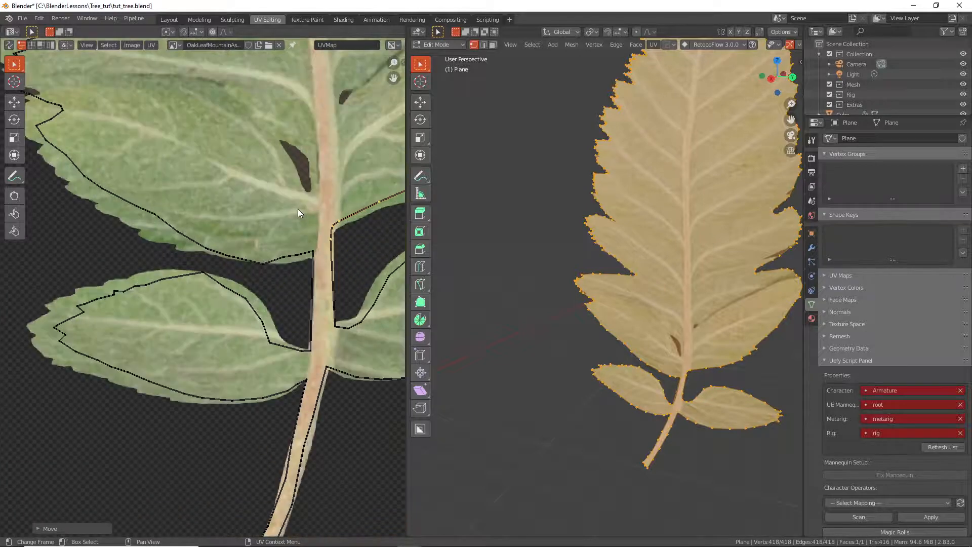
scroll(306, 361, down, 3)
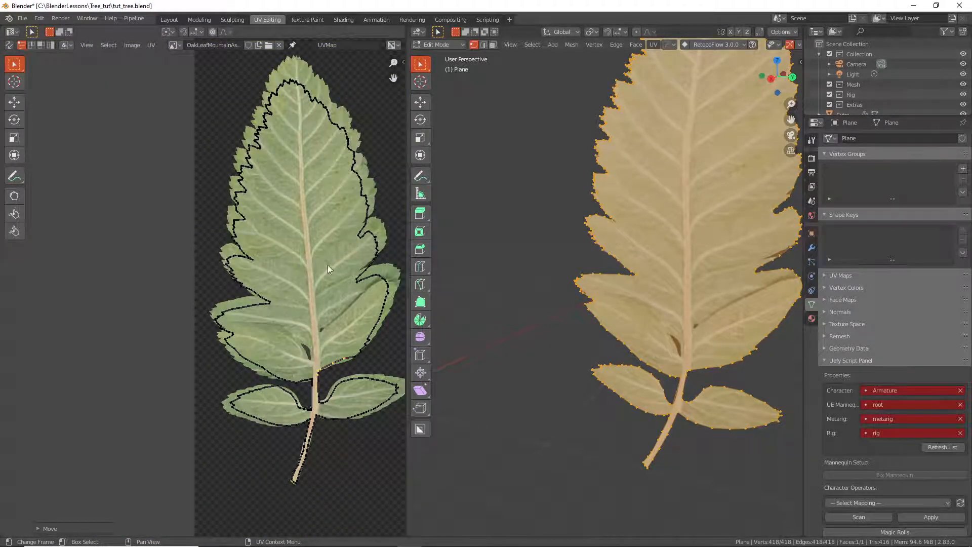
drag(357, 252, 381, 275)
key(g)
click(358, 276)
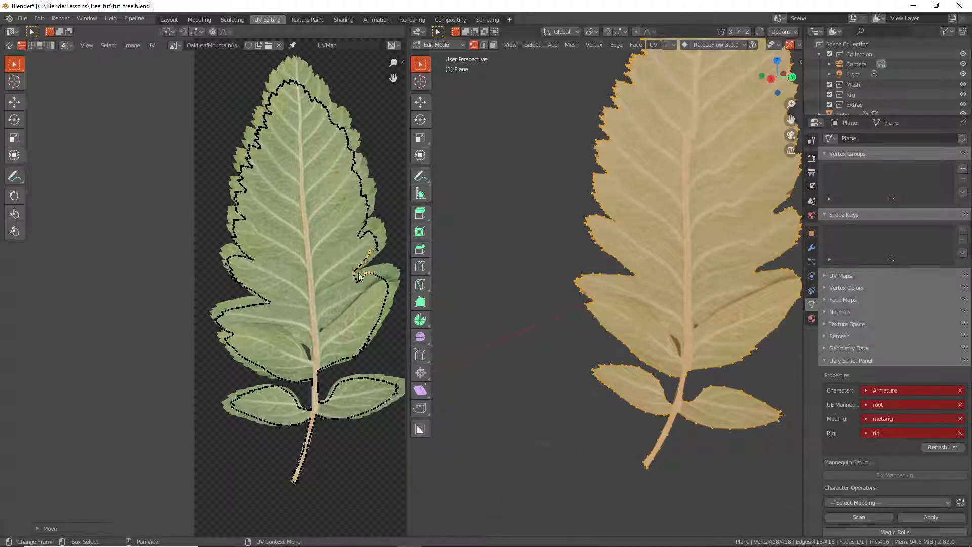
- Leave Edit Mode and return to the Layout workspace
scroll(729, 375, down, 3)
key(Tab)
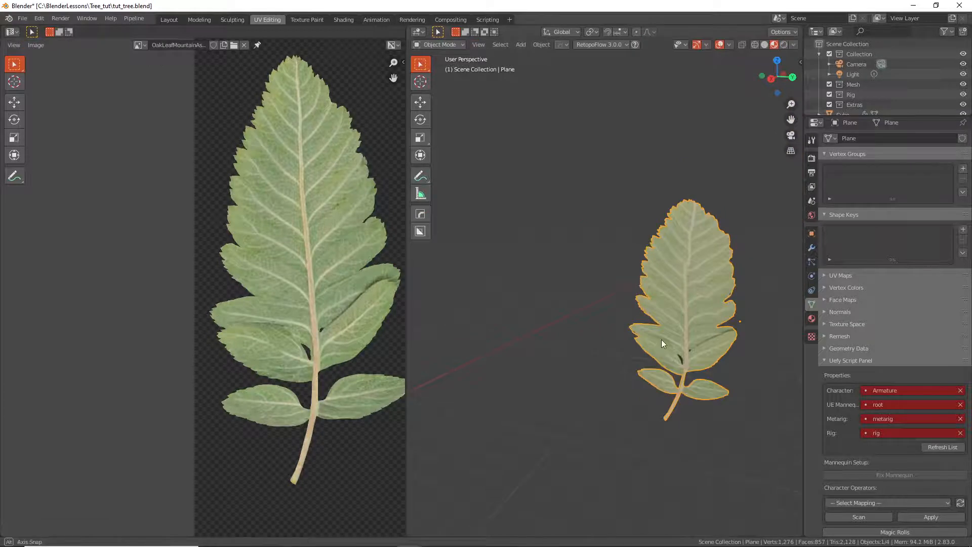
middle_drag(661, 340, 678, 323)
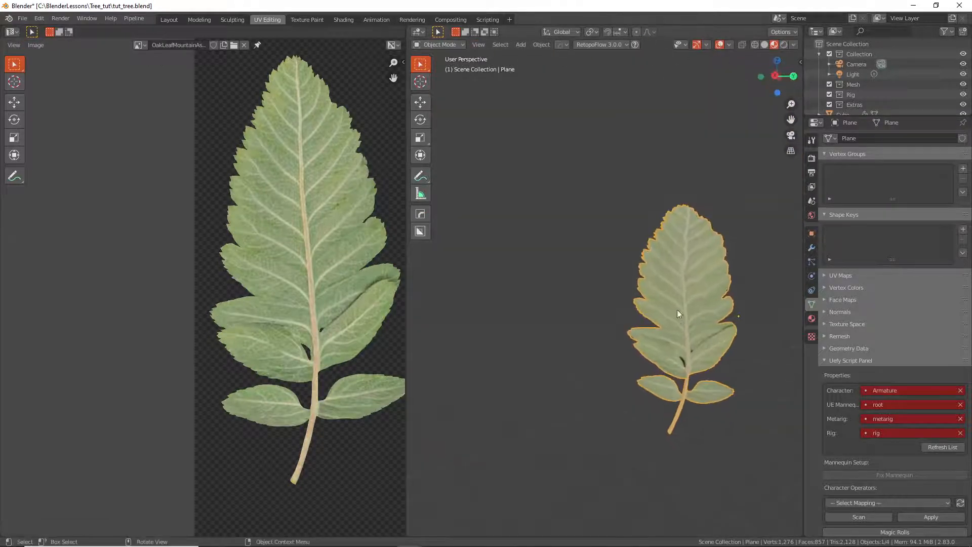
click(173, 20)
scroll(405, 324, down, 4)
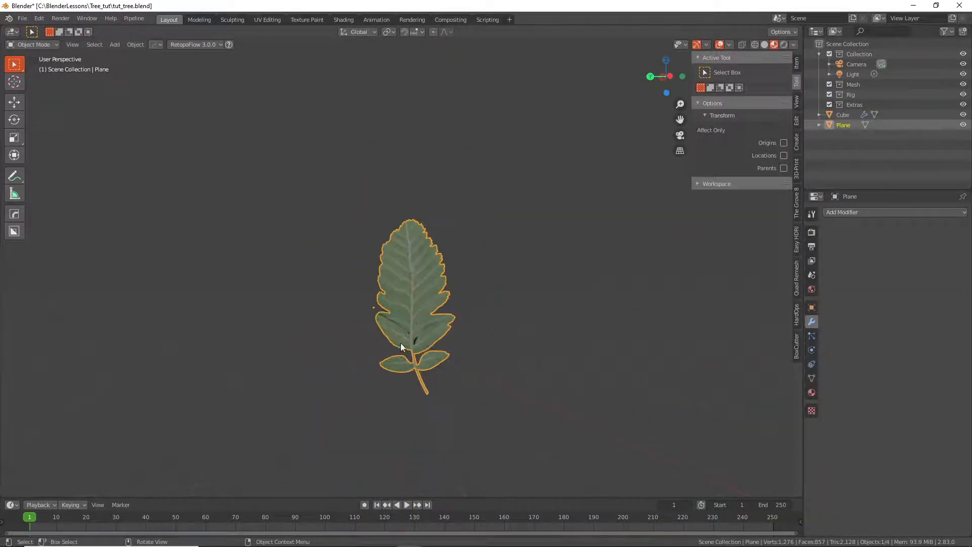
- Connect the leaf's tip vertex and the vertex where the blade meets the stem with an edge along the midrib
mouse_move(401, 347)
middle_down()
mouse_move(510, 381)
mouse_move(399, 355)
mouse_move(447, 393)
mouse_move(484, 370)
mouse_move(420, 328)
mouse_move(403, 356)
middle_up()
key(Tab)
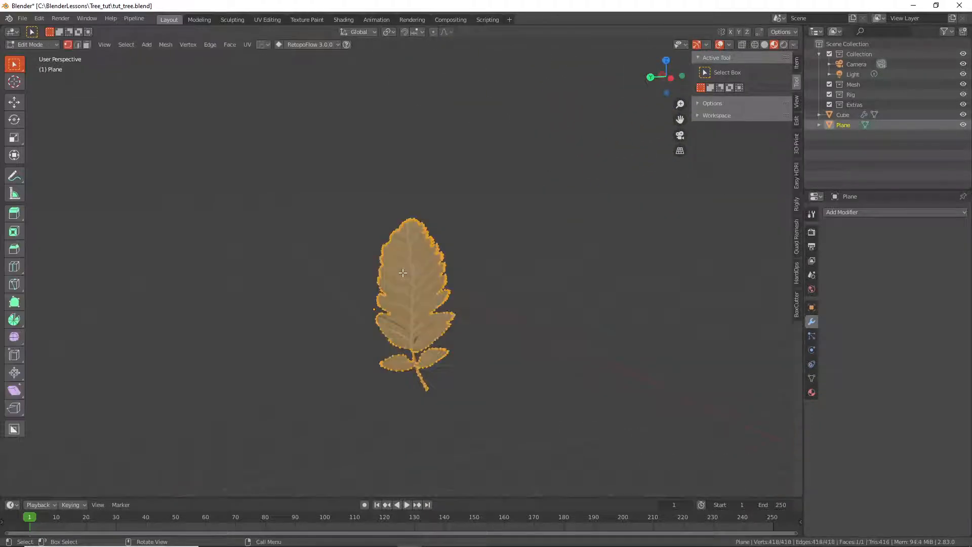
click(411, 218)
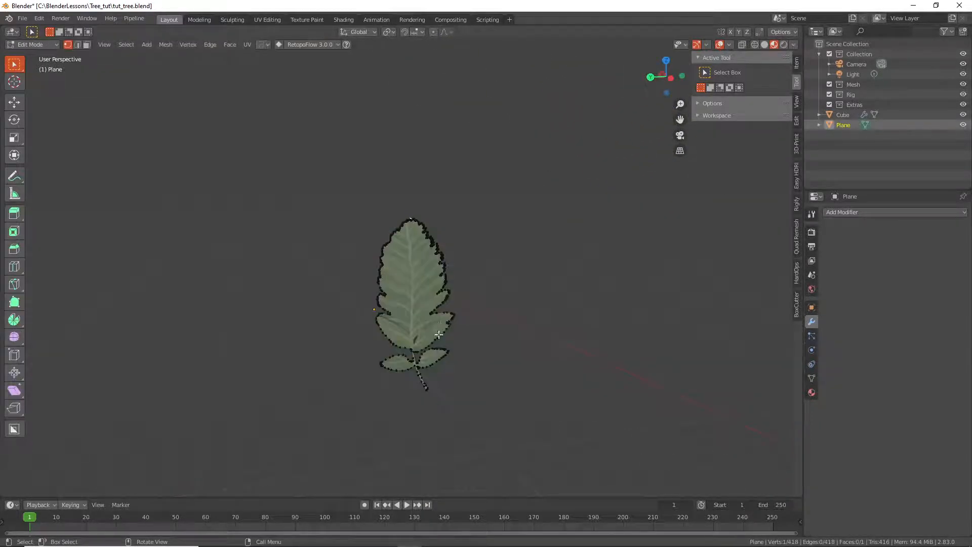
scroll(410, 356, up, 4)
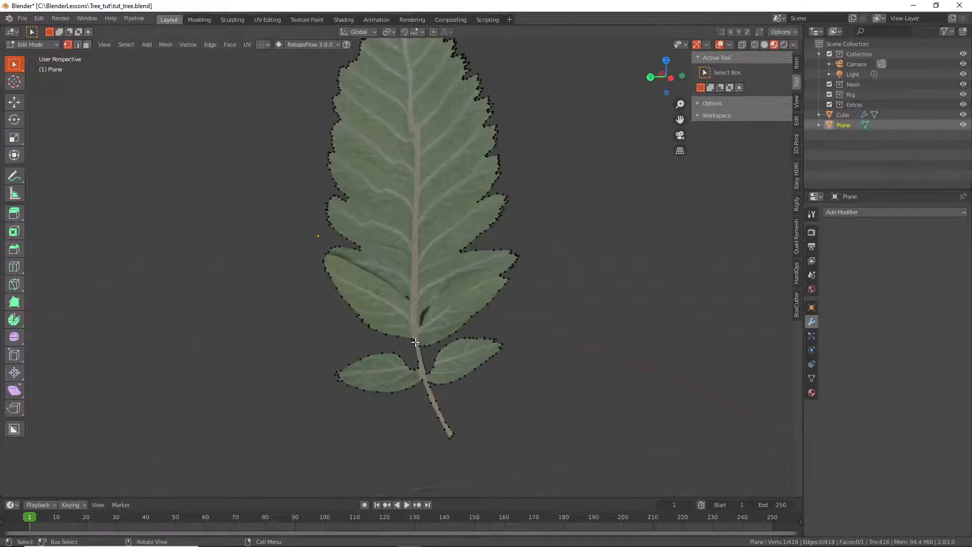
key(j)
key(j)
scroll(433, 256, down, 2)
shift+middle_drag(431, 240, 442, 289)
shift+click(428, 135)
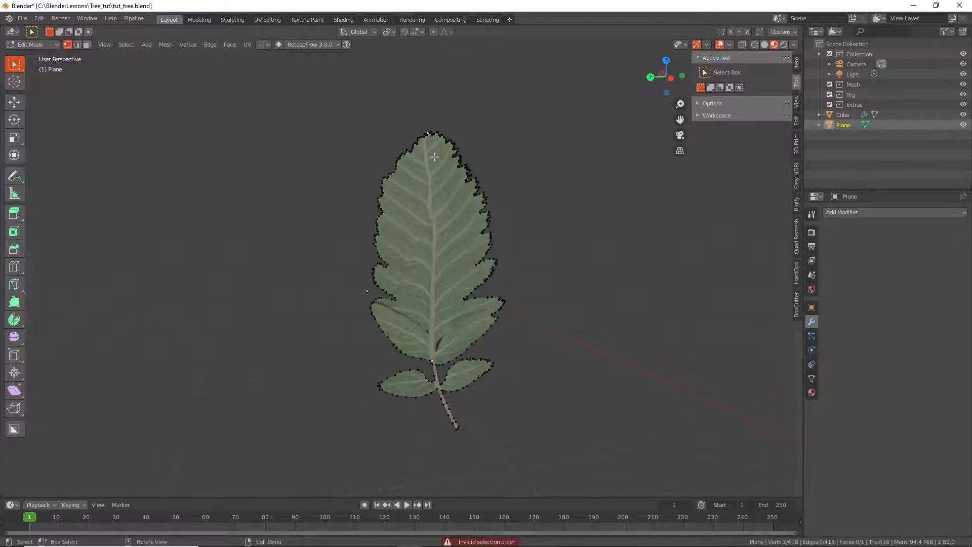
key(j)
middle_drag(438, 260, 513, 275)
key(g)
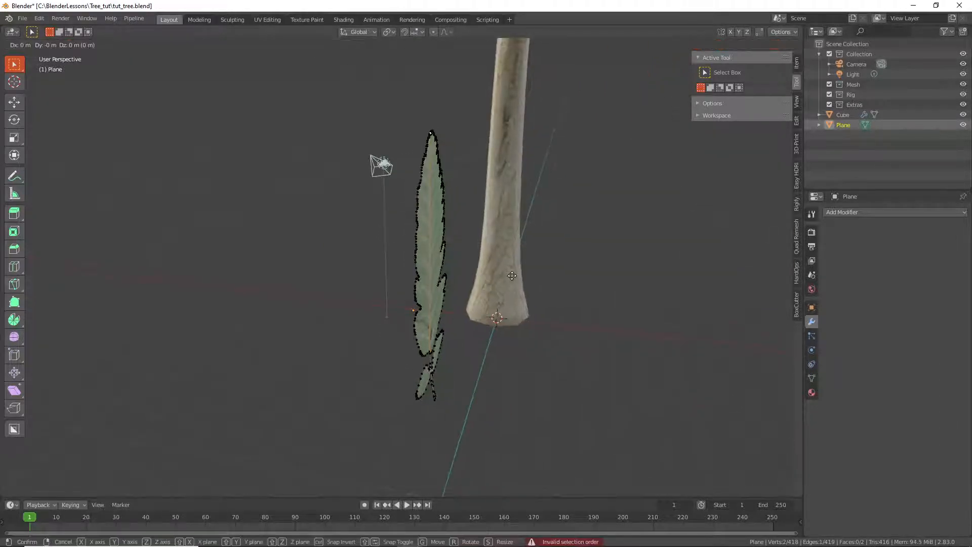
key(z)
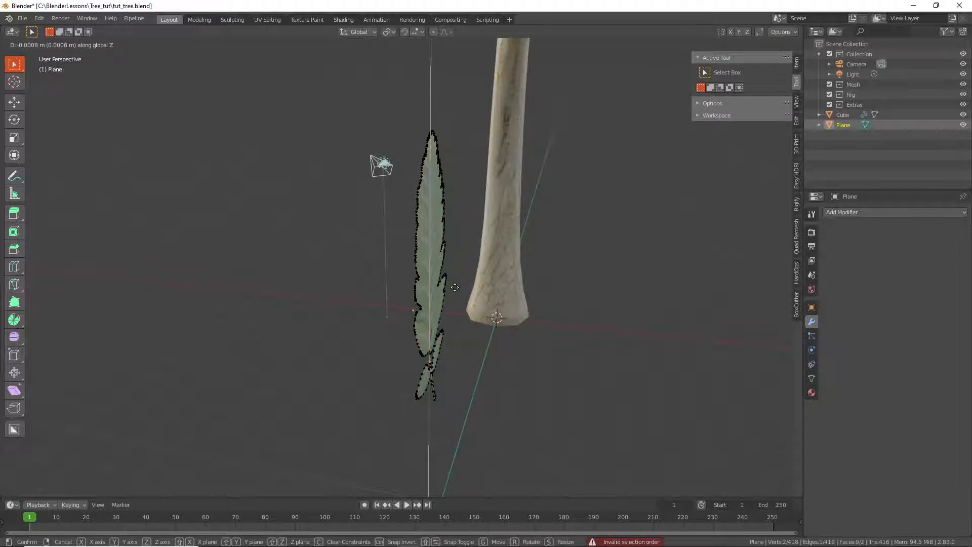
right_click(469, 290)
key(g)
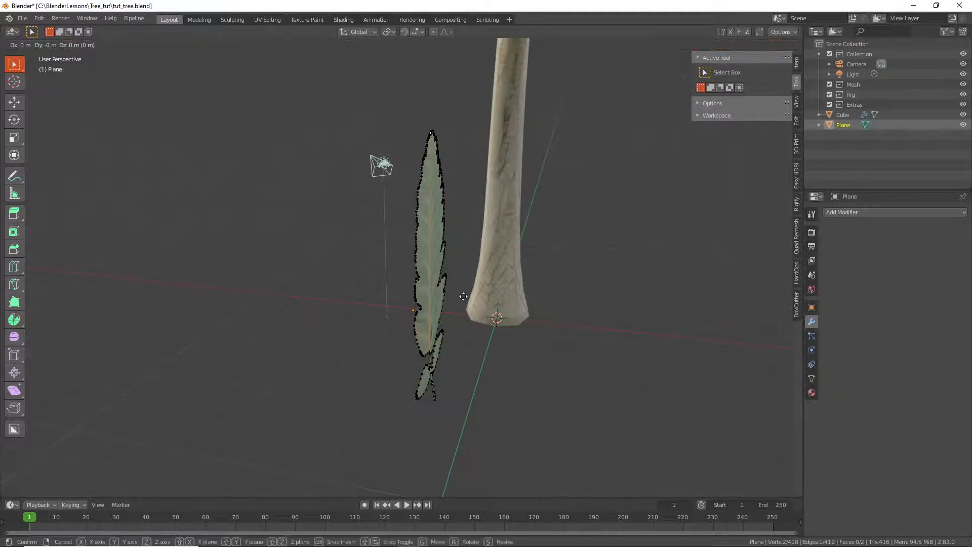
key(x)
right_click(460, 299)
- Move the leaf's midrib edge with proportional editing enabled and return to Object Mode
middle_drag(462, 299, 380, 244)
key(o)
key(g)
click(463, 287)
key(Tab)
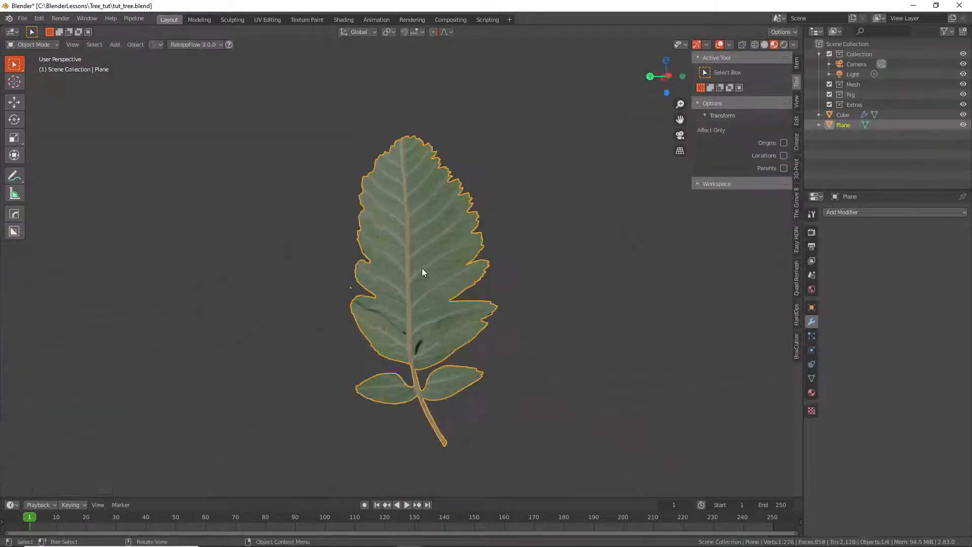
- Duplicate the leaf along Y and place the copy beside the original
scroll(421, 269, down, 4)
key(shift+d)
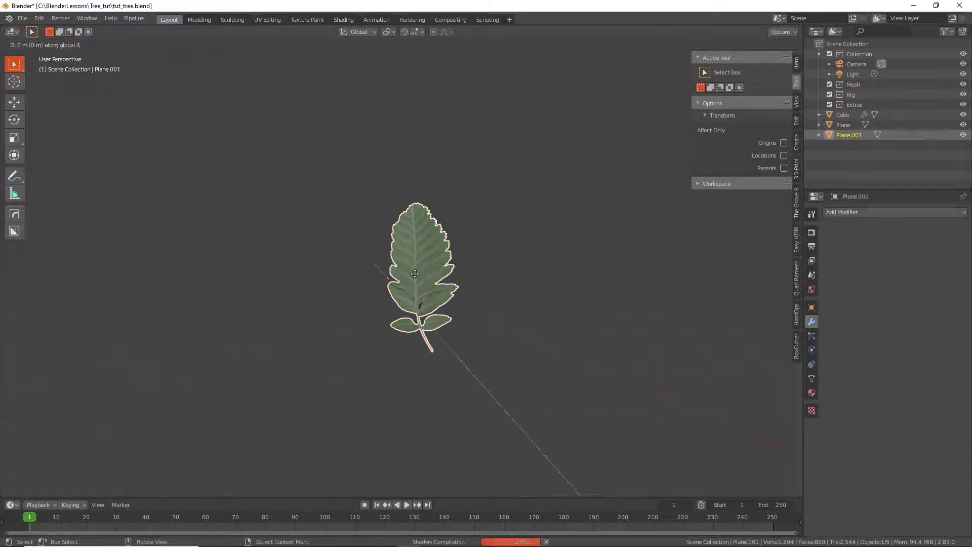
key(y)
click(307, 281)
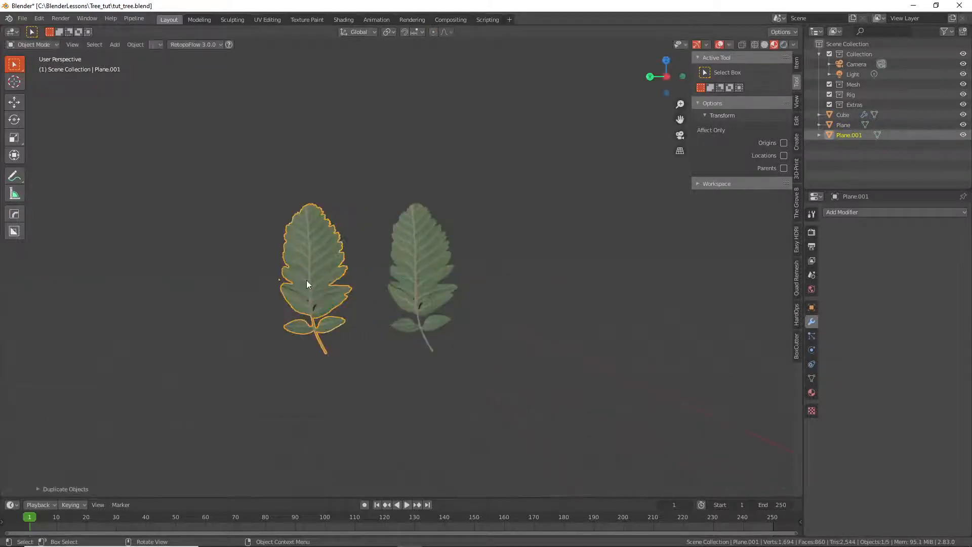
- Move the copied leaf's midrib edge along Y in Edit Mode with proportional editing on
key(Tab)
scroll(313, 282, up, 5)
middle_drag(313, 282, 409, 296)
key(g)
key(y)
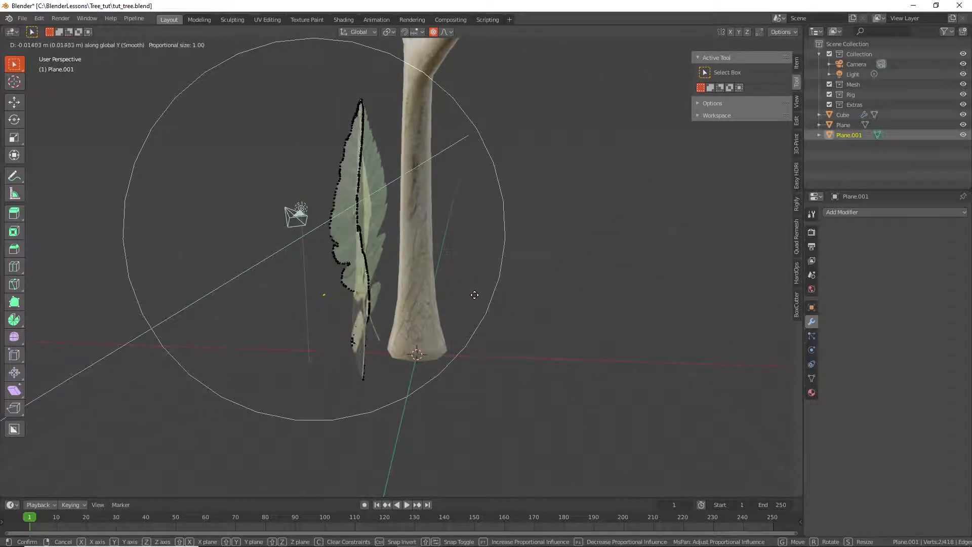
click(425, 302)
middle_drag(425, 301, 360, 291)
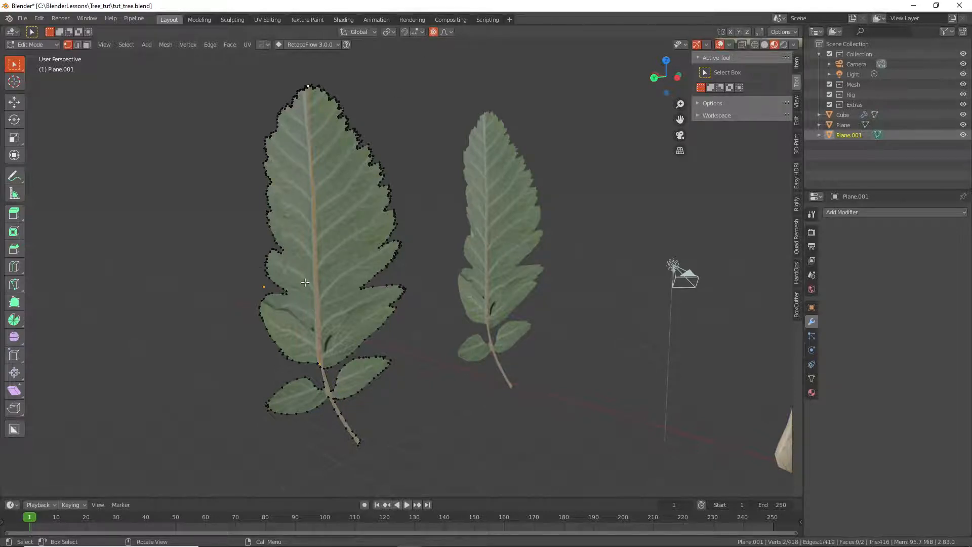
key(o)
click(434, 31)
middle_drag(296, 316, 311, 351)
click(322, 365)
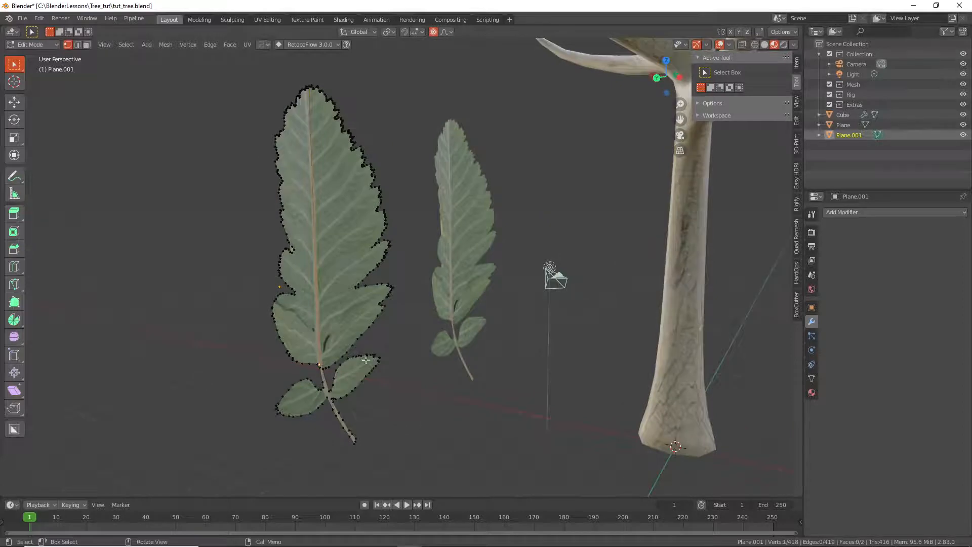
key(o)
key(g)
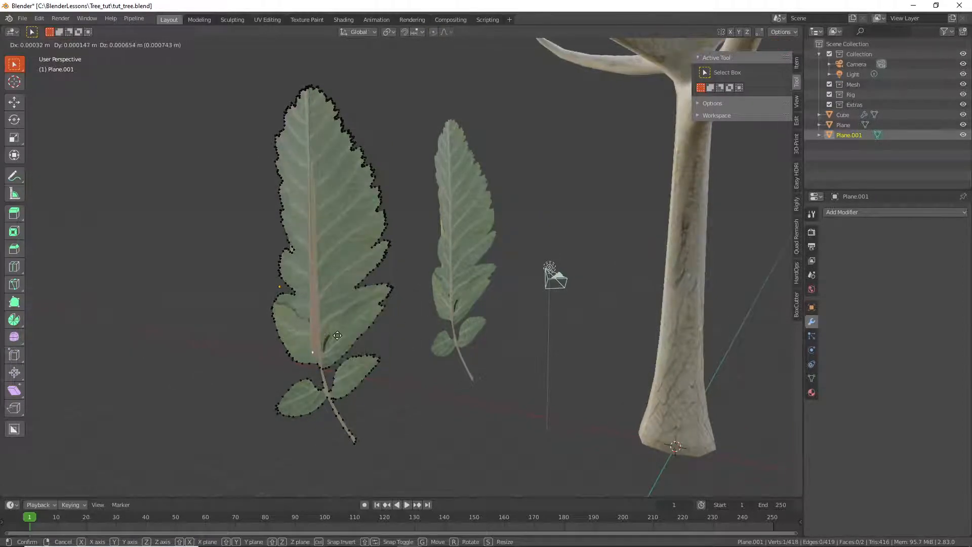
right_click(338, 346)
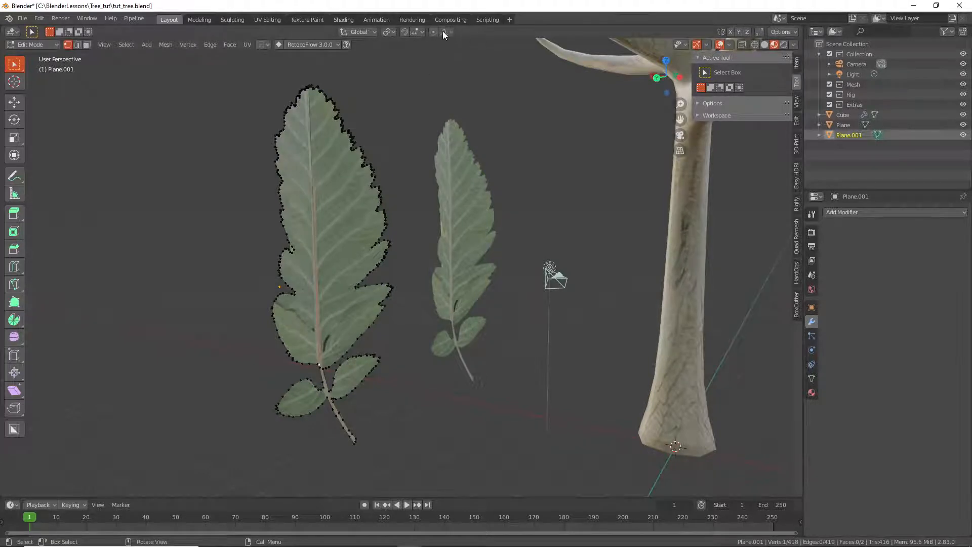
- Enable proportional editing and reduce its influence size to 0.35 while test-moving the vertex where the midrib meets the stem
key(o)
key(g)
scroll(390, 306, down, 5)
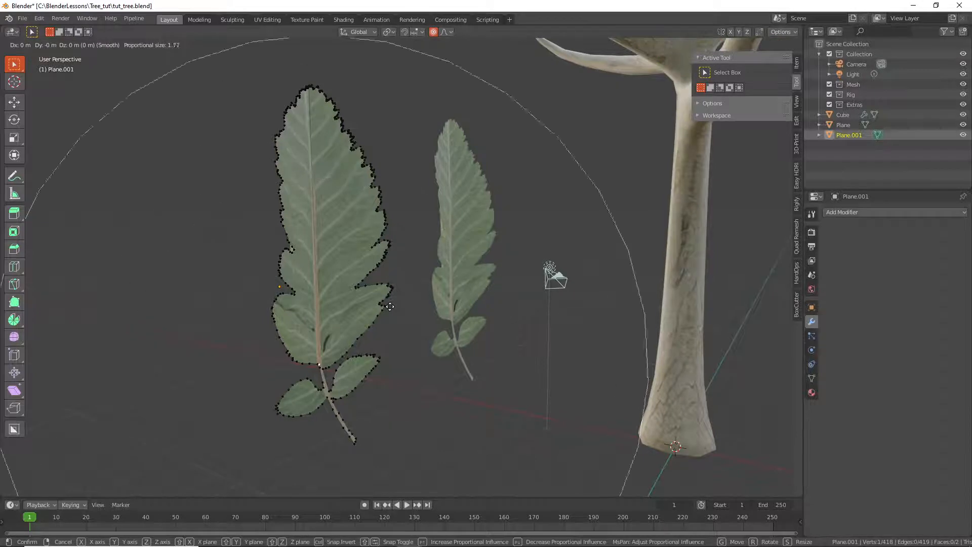
scroll(390, 306, up, 6)
scroll(390, 306, down, 2)
scroll(390, 307, down, 8)
scroll(354, 311, up, 15)
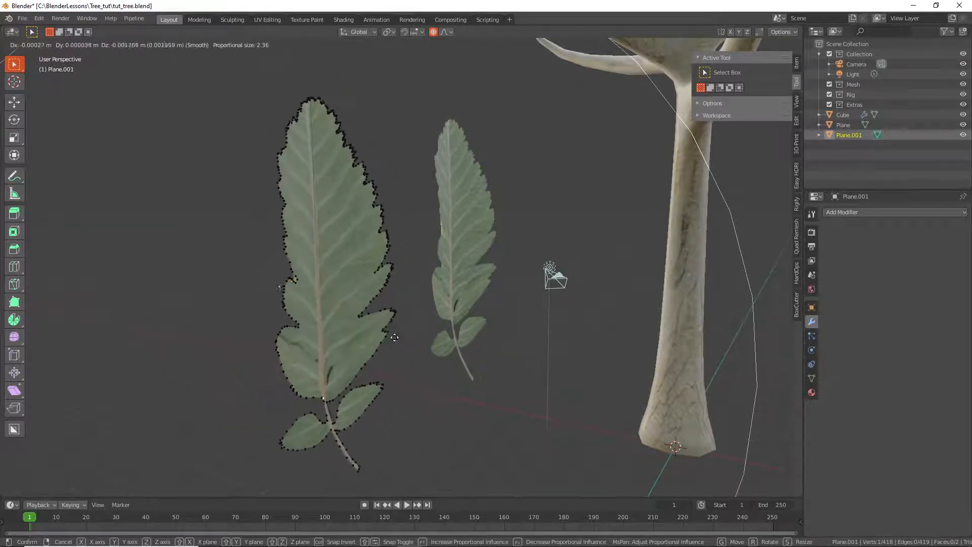
scroll(391, 315, up, 5)
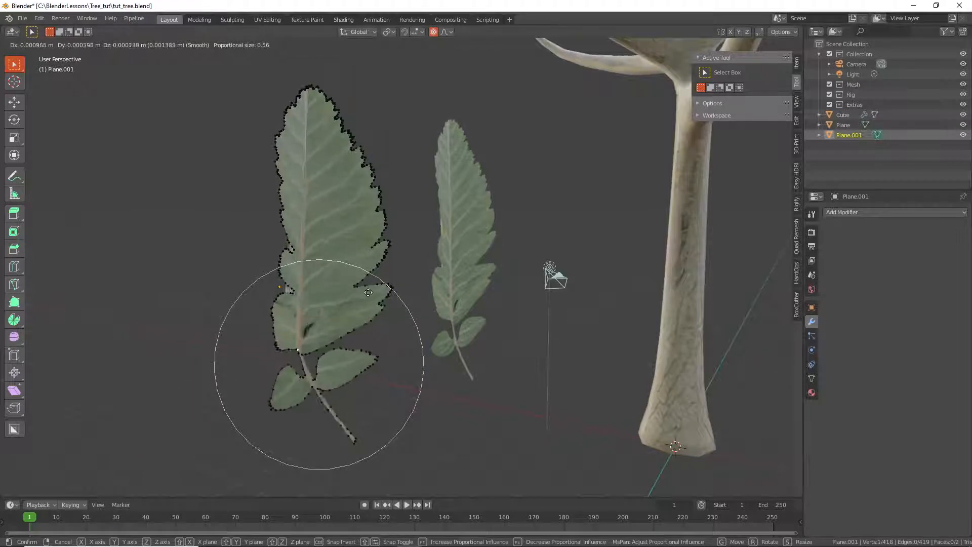
click(400, 314)
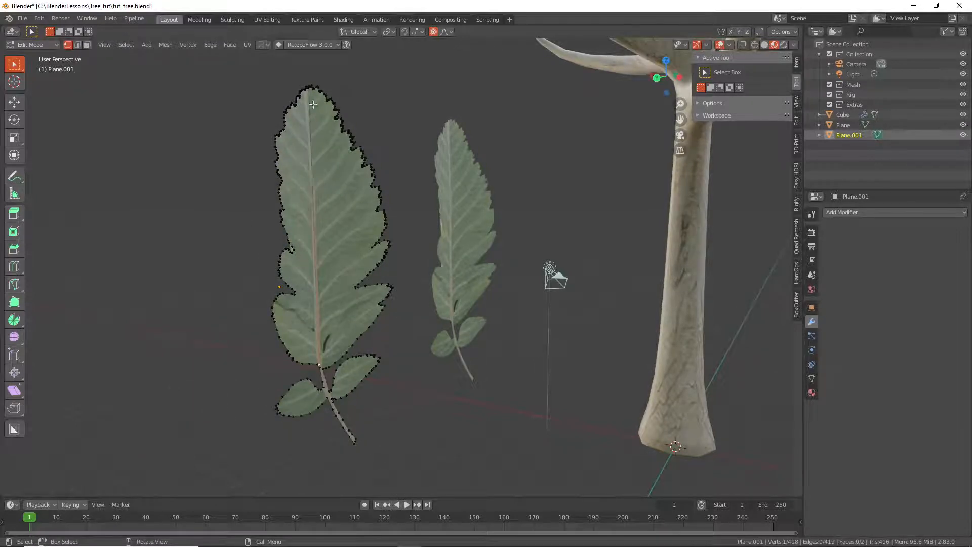
- Select the copied leaf's midrib edge in edge select mode and move it about -0.0016 m along X with proportional editing, then return to Object Mode
key(ctrl+KP_Add)
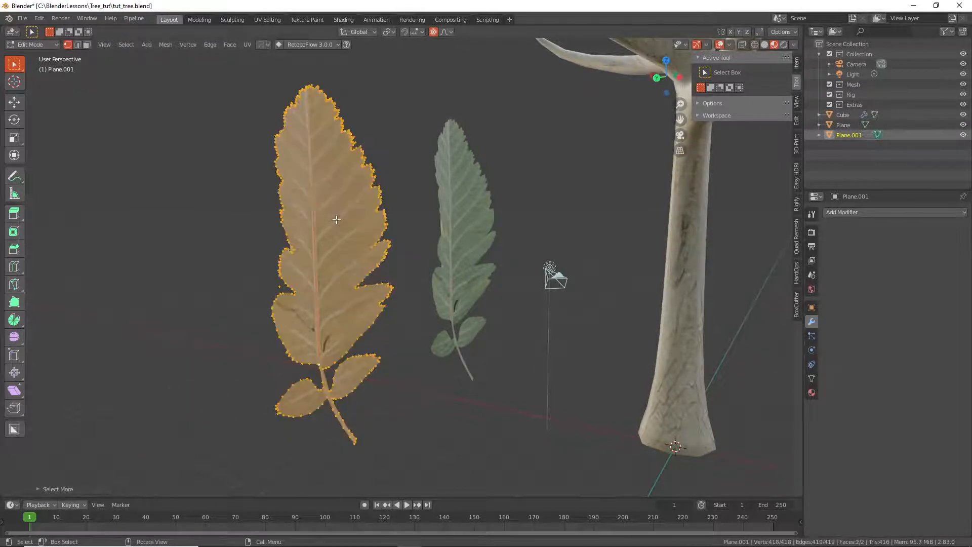
scroll(314, 281, up, 2)
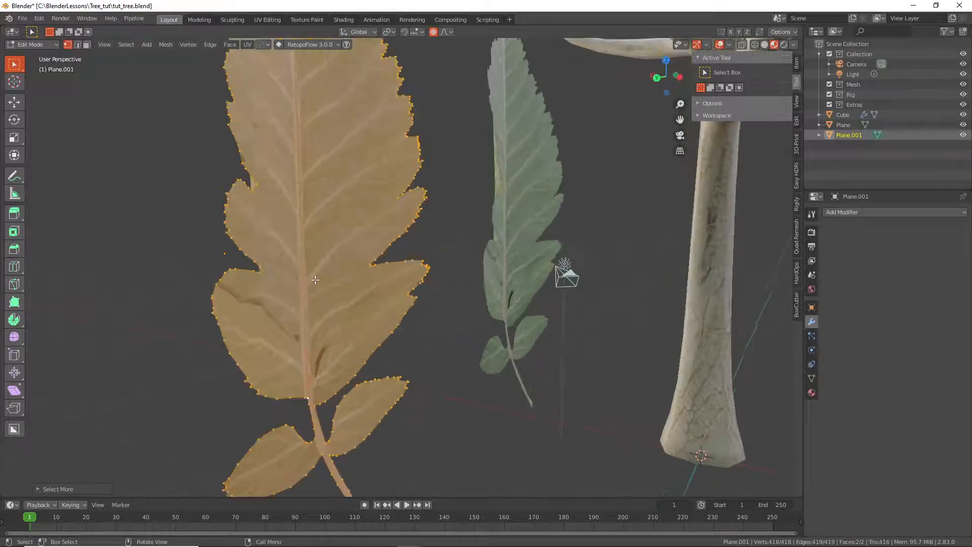
scroll(314, 281, down, 3)
click(79, 45)
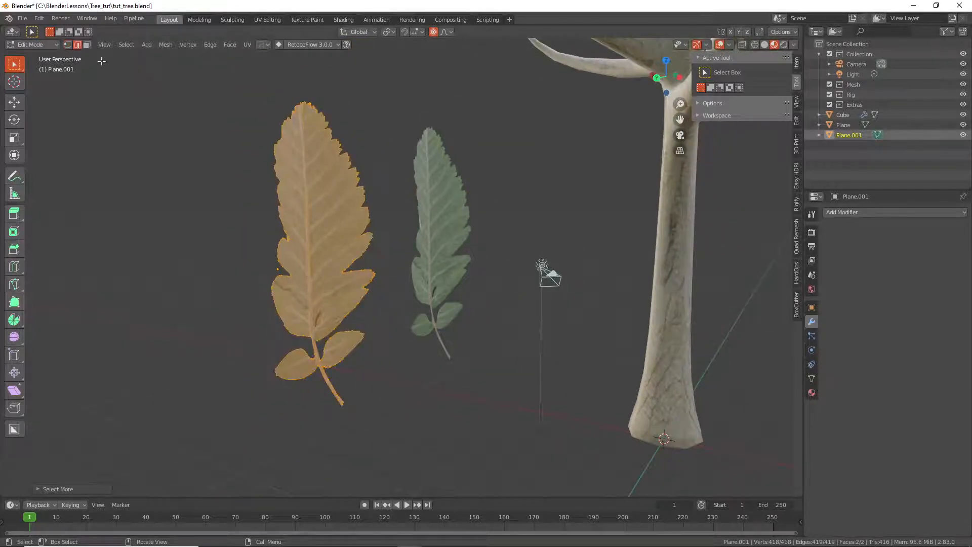
click(310, 228)
middle_drag(344, 261, 394, 273)
key(g)
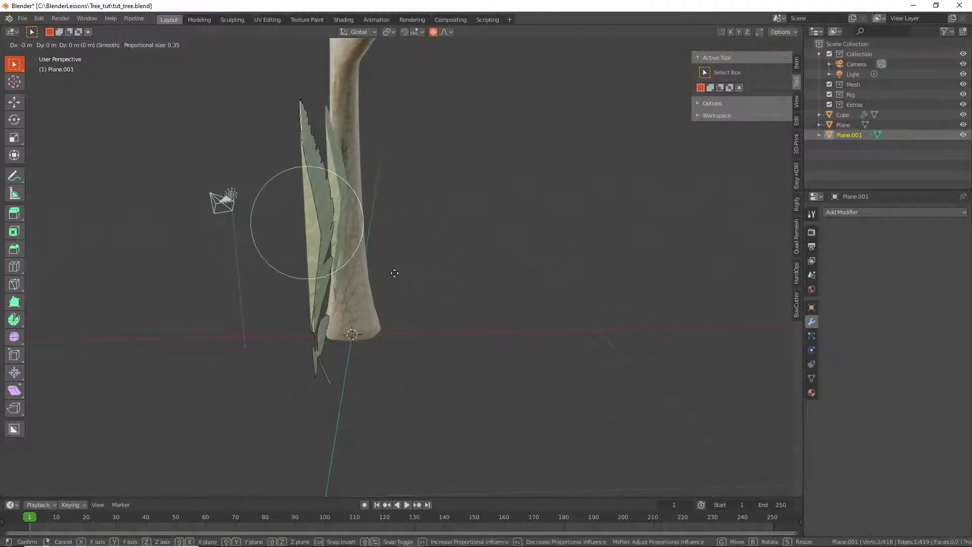
key(x)
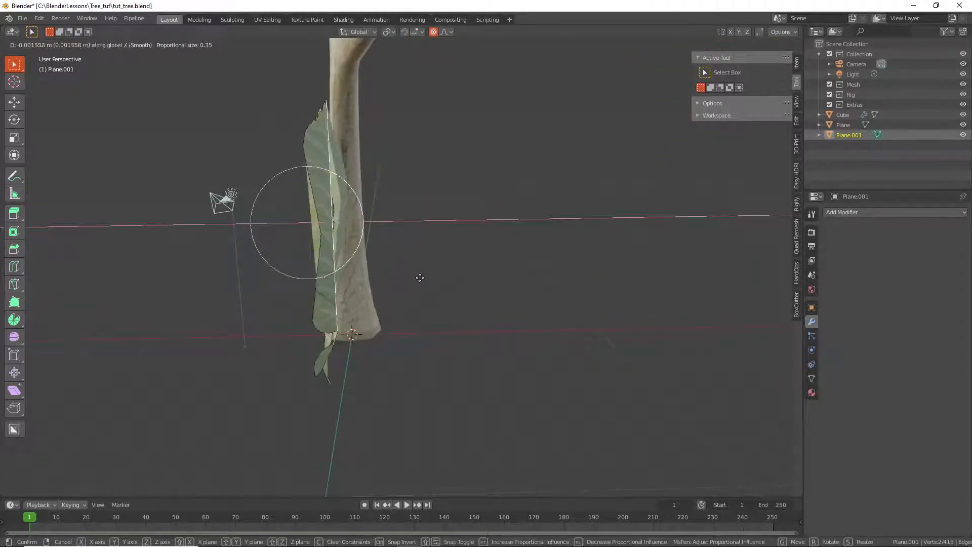
click(419, 277)
middle_drag(402, 269, 348, 248)
key(Tab)
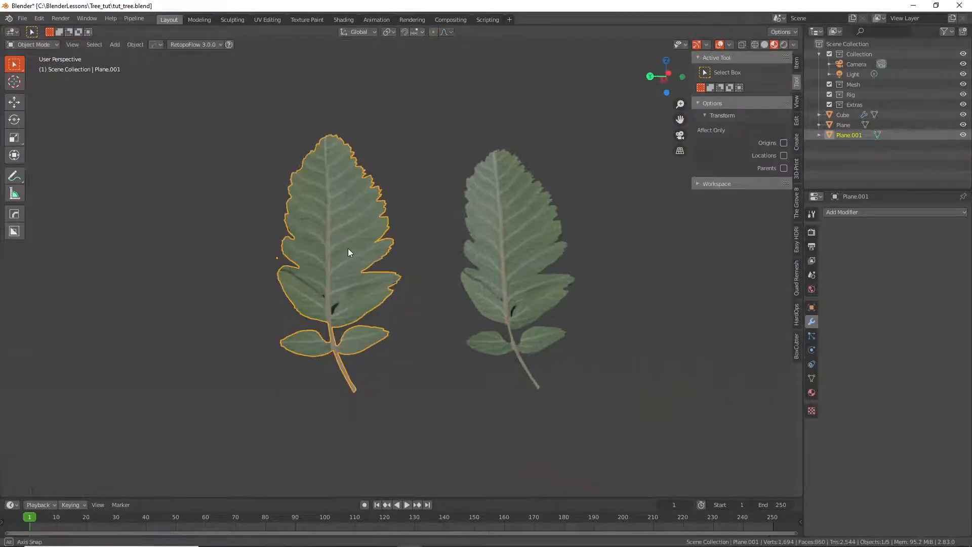
- Duplicate the reshaped leaf along Y to make a third leaf beside it
key(shift+d)
key(x)
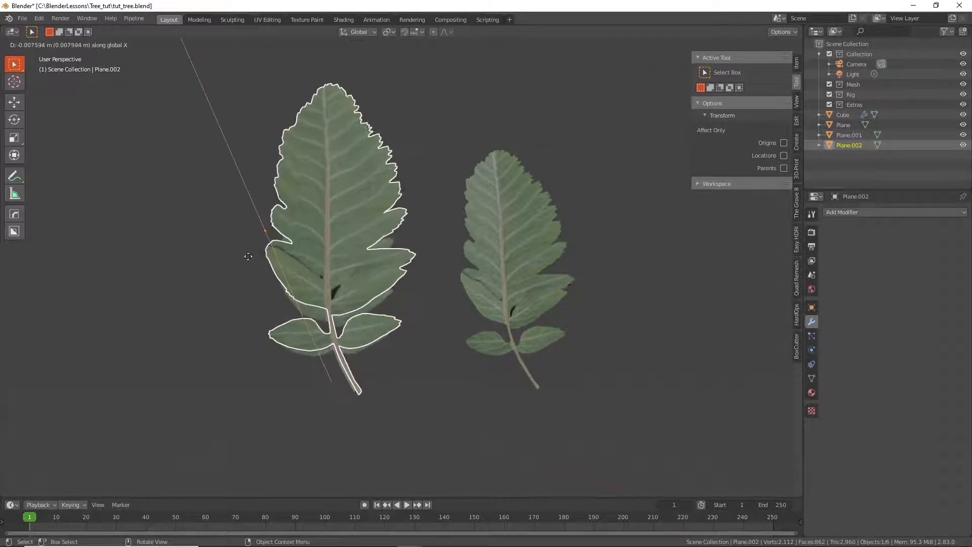
key(y)
click(149, 255)
- In vertex select mode, connect a left-margin vertex and a right-margin vertex of the third leaf with a cut across the midrib
key(Tab)
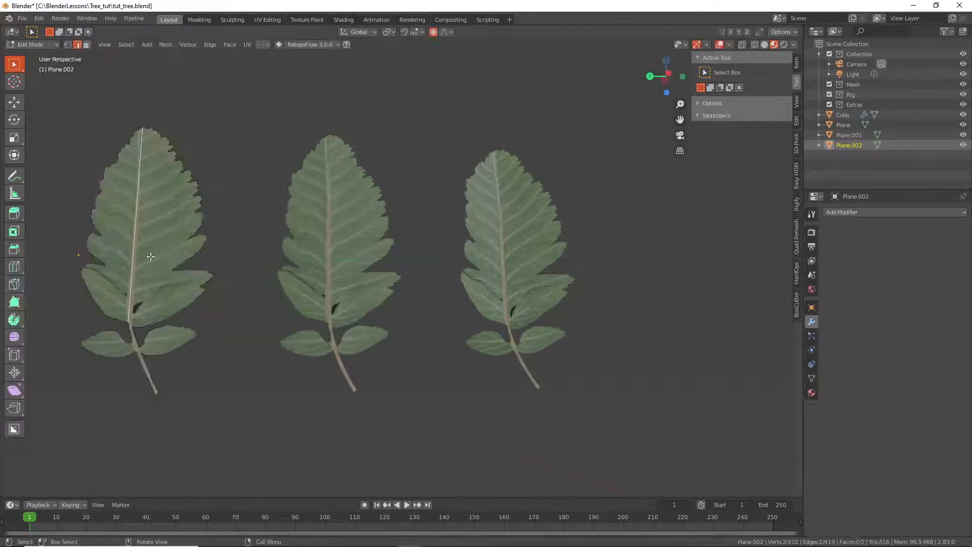
key(Tab)
scroll(103, 239, up, 3)
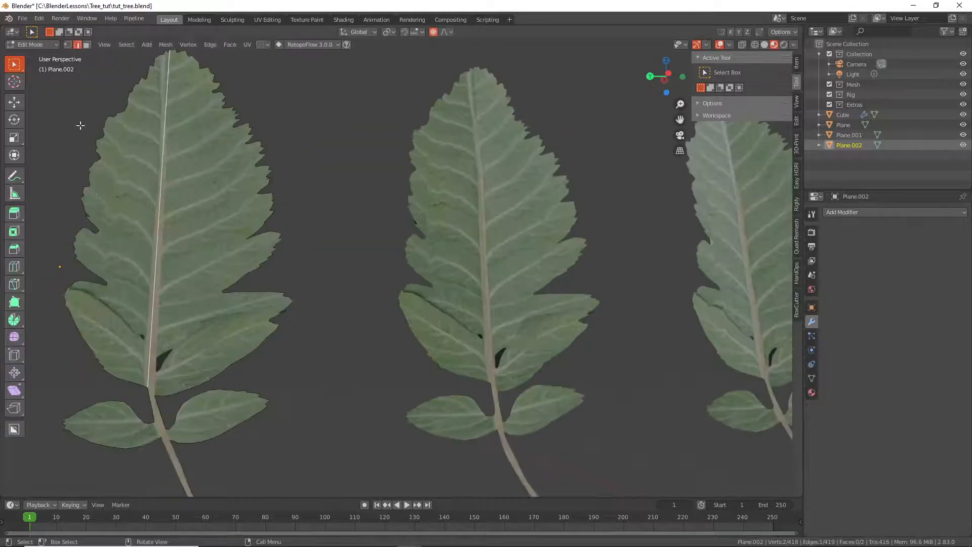
key(Tab)
click(99, 230)
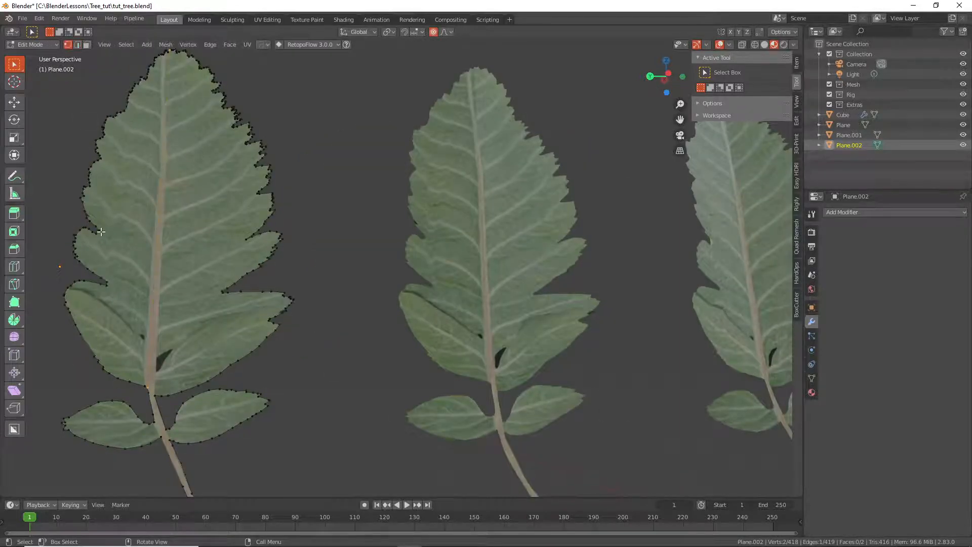
shift+click(257, 193)
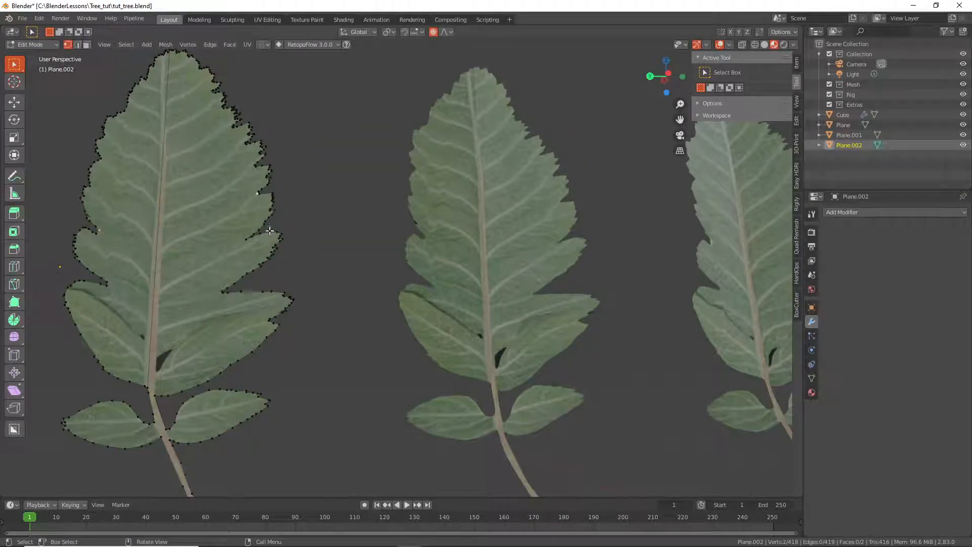
key(j)
- Move the third leaf's new midrib vertex along X with proportional editing to bend the blade, and return to Object Mode
middle_drag(262, 227, 152, 231)
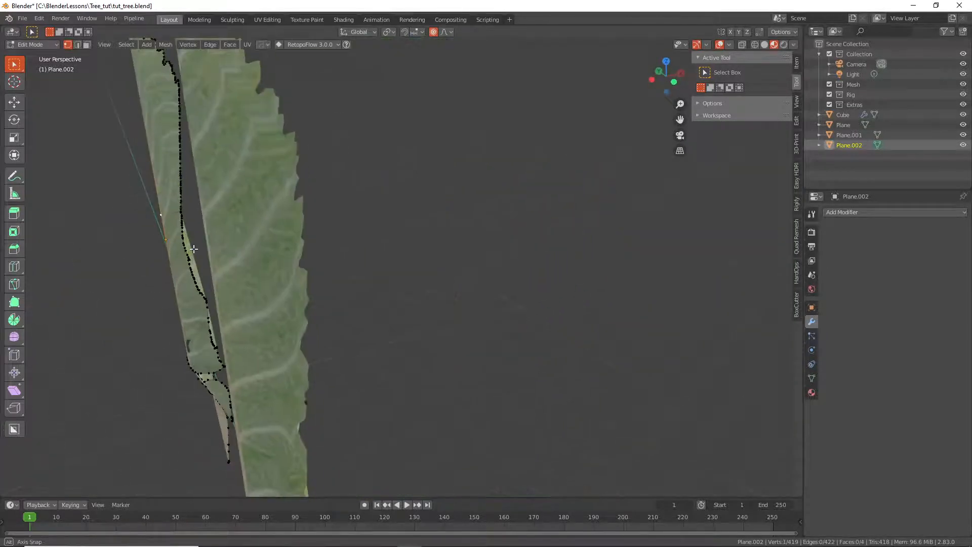
key(g)
key(z)
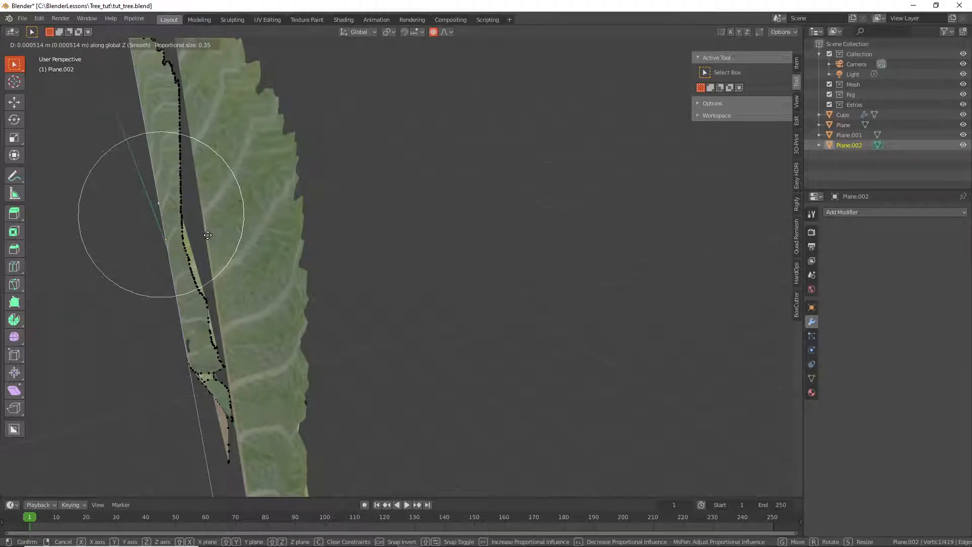
key(x)
click(241, 232)
middle_drag(244, 221, 305, 248)
middle_drag(434, 222, 319, 236)
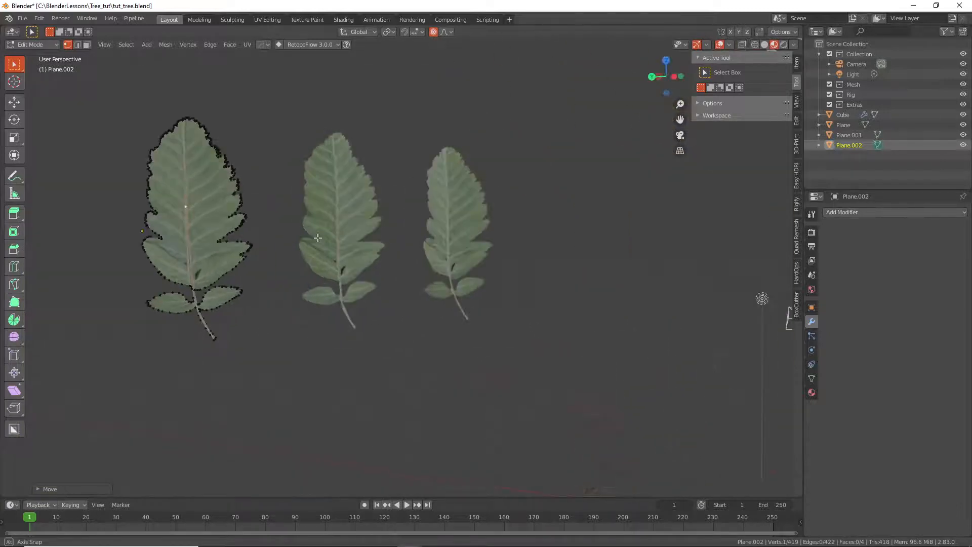
key(Tab)
scroll(333, 239, down, 5)
mouse_move(378, 237)
middle_down()
mouse_move(337, 253)
mouse_move(345, 257)
mouse_move(332, 221)
mouse_move(368, 237)
middle_up()
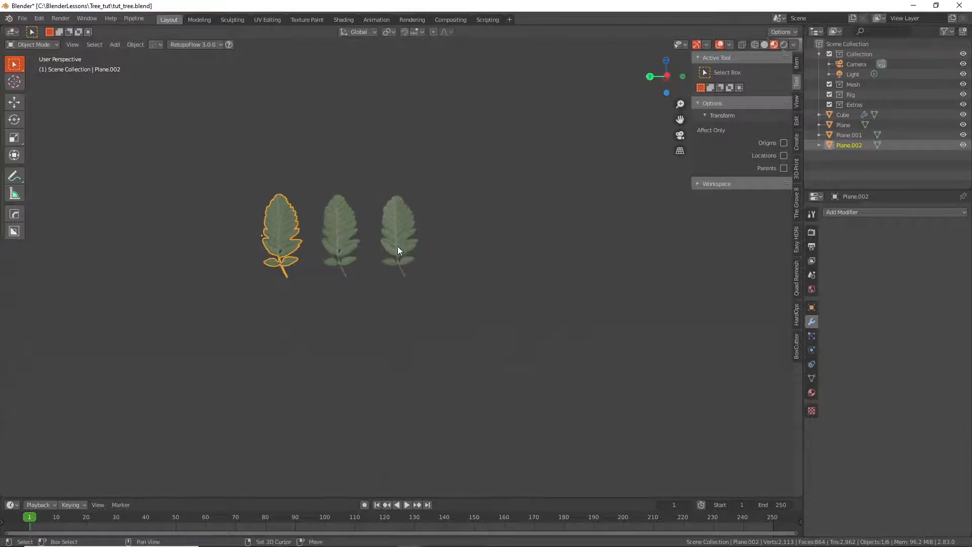
scroll(503, 296, down, 4)
scroll(503, 296, up, 2)
shift+middle_drag(524, 278, 282, 352)
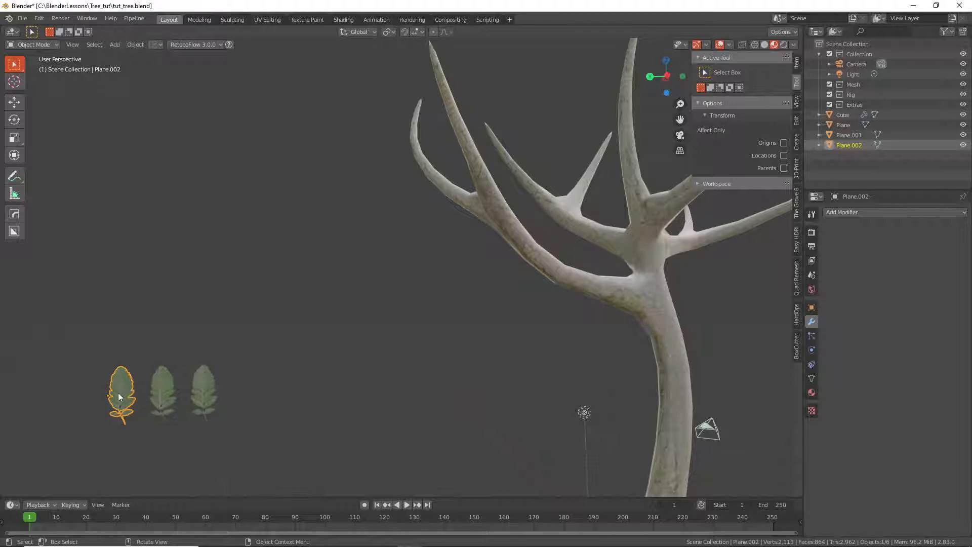
- Add a mesh cylinder to the scene as the base for a small branch
scroll(494, 150, down, 3)
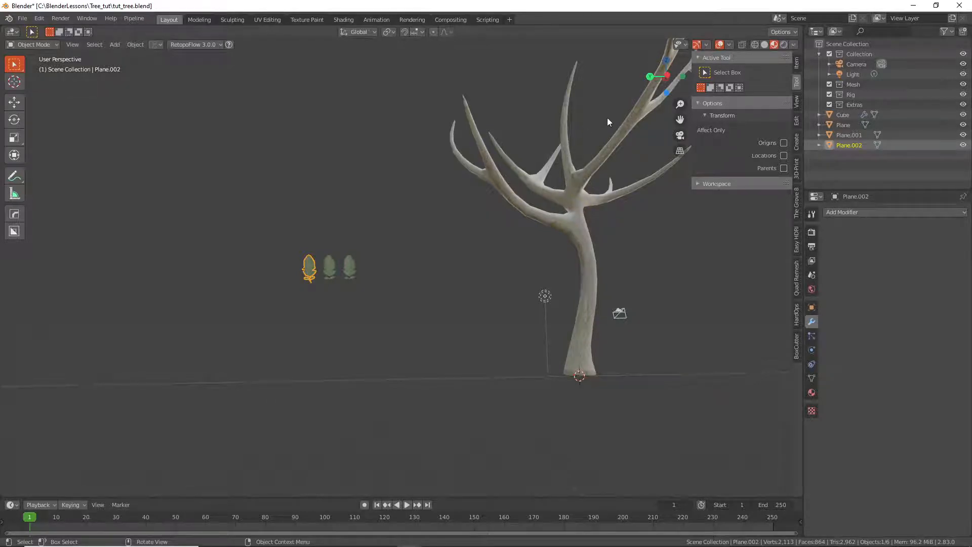
scroll(389, 283, up, 2)
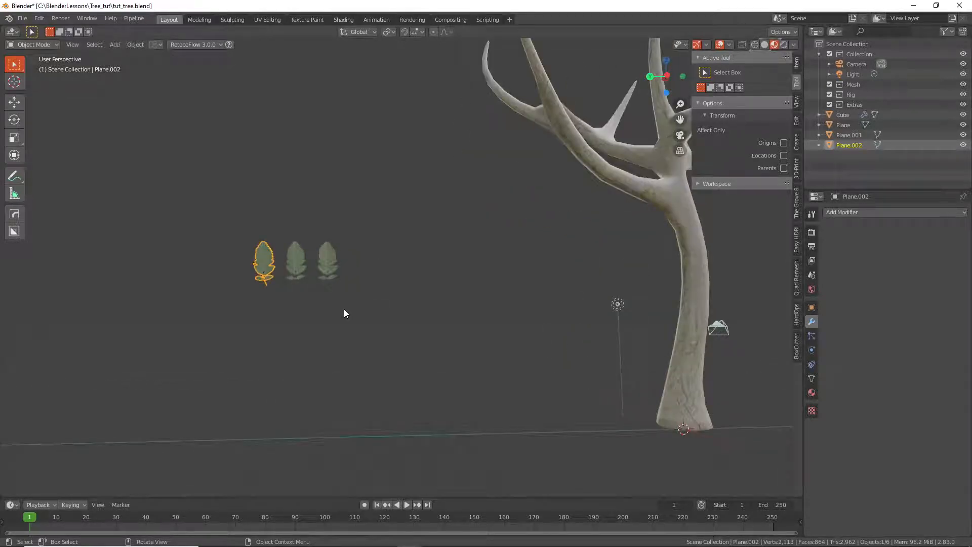
middle_drag(286, 304, 293, 326)
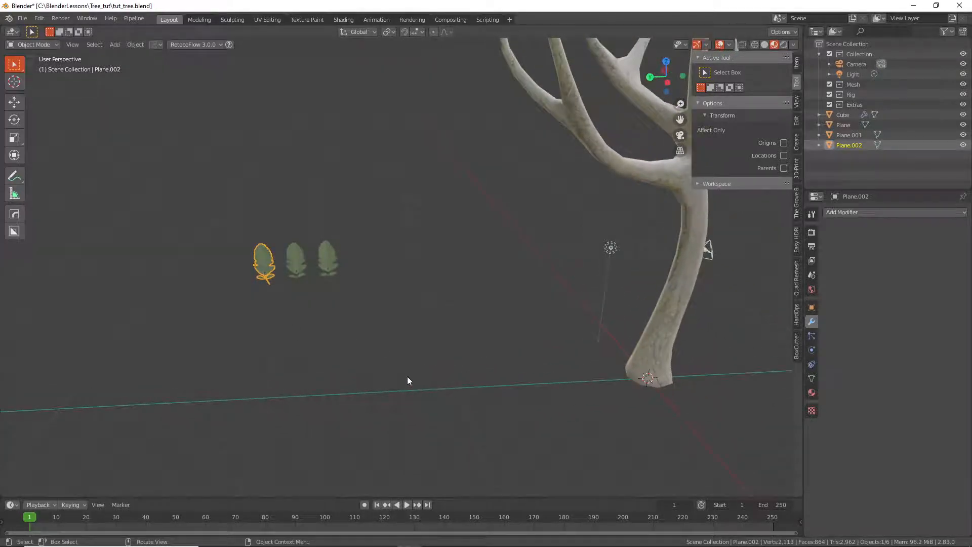
scroll(407, 376, down, 1)
scroll(407, 376, up, 3)
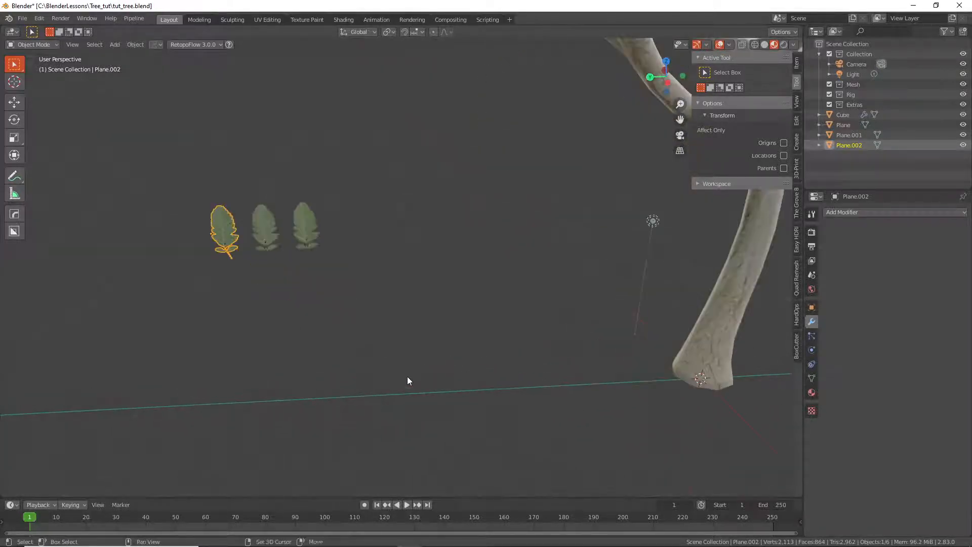
key(shift+a)
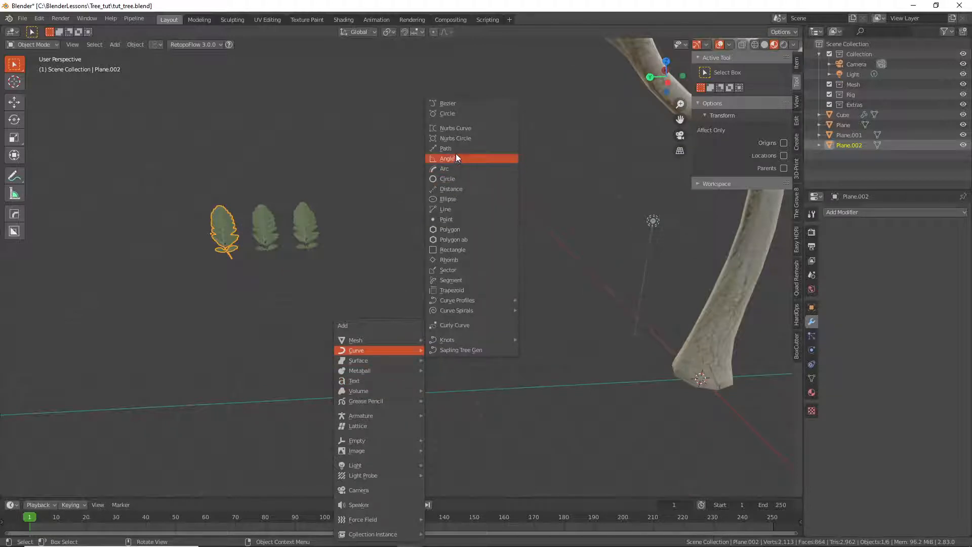
mouse_move(393, 338)
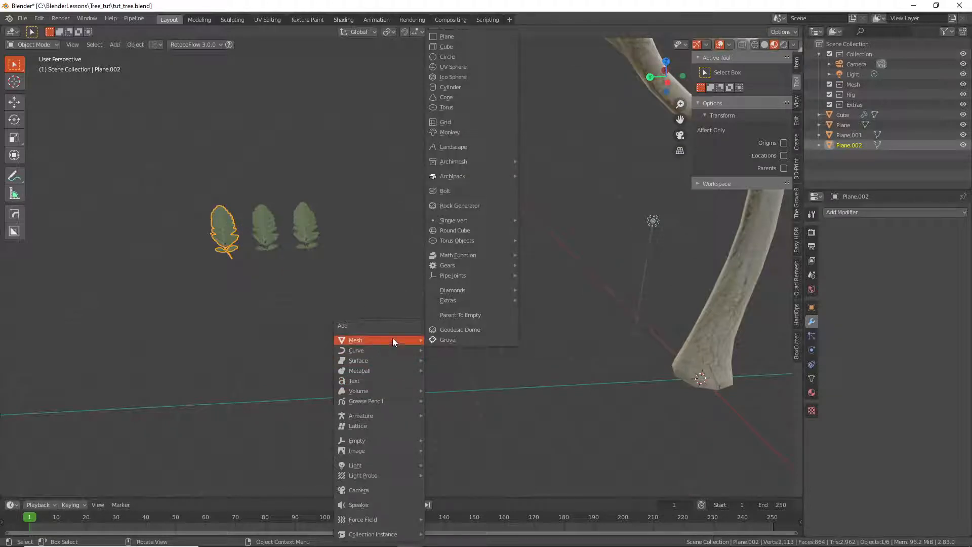
click(468, 88)
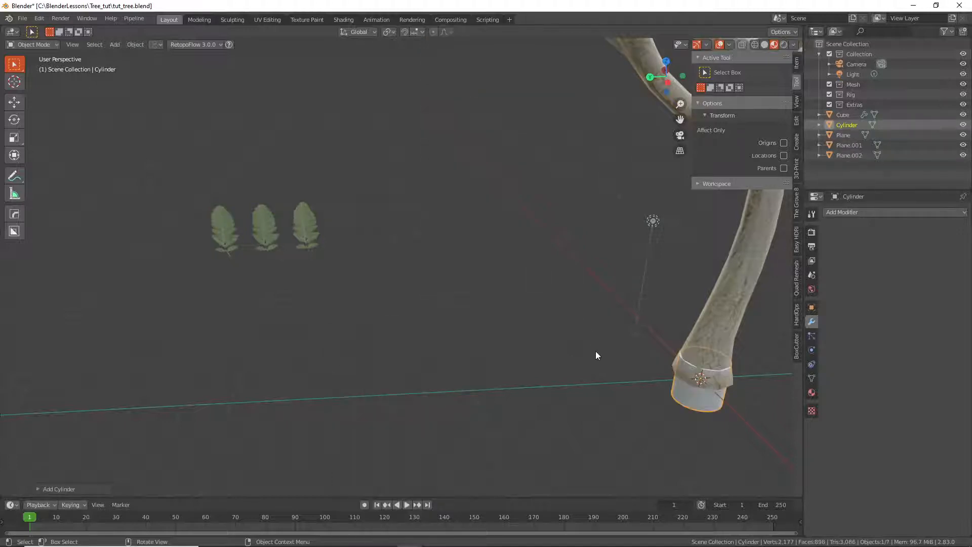
- Move the cylinder horizontally, locked on Z, into the open space between the tree trunk and the leaves
middle_drag(673, 387, 636, 347)
key(g)
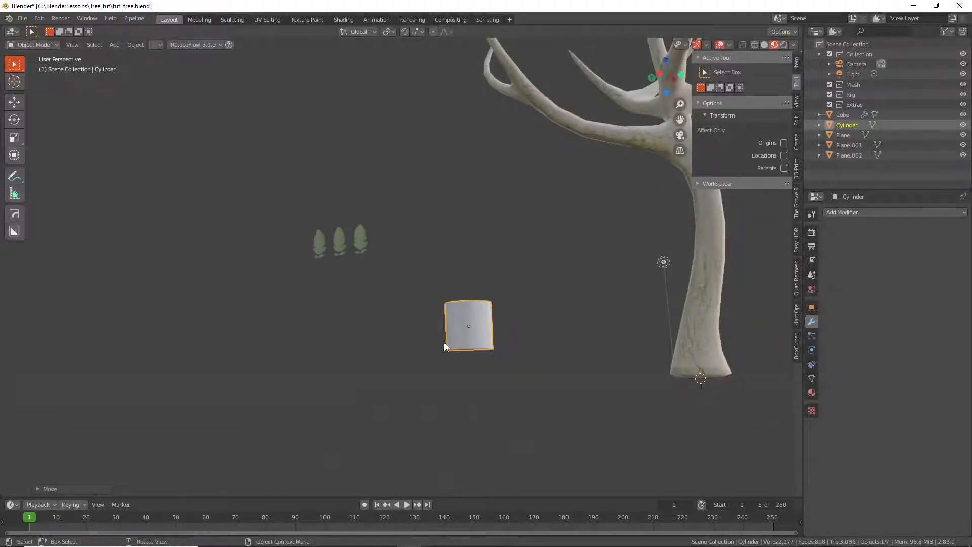
key(shift+z)
click(456, 345)
- Scale the cylinder down on X and Y only, in two passes, to make it a thin rod
middle_drag(485, 354, 517, 388)
key(s)
key(shift+z)
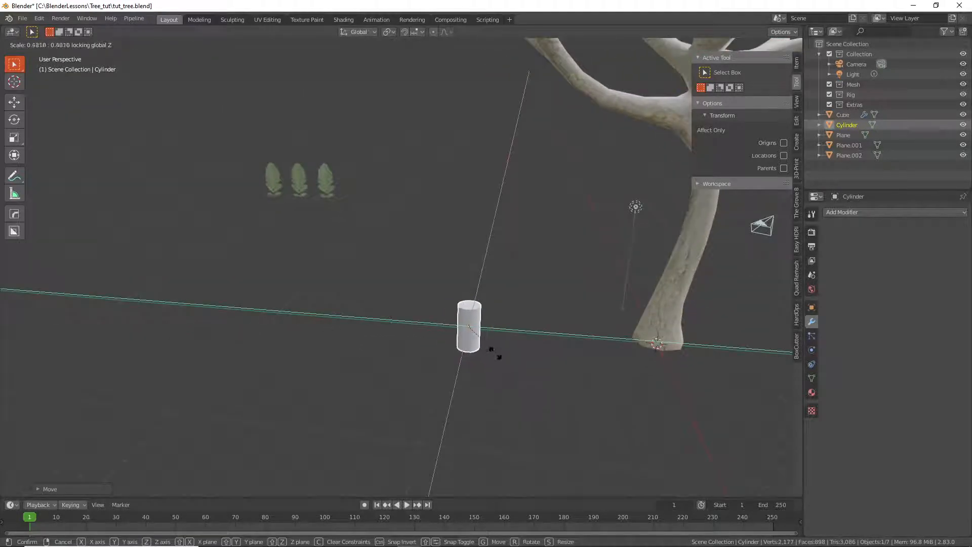
click(473, 339)
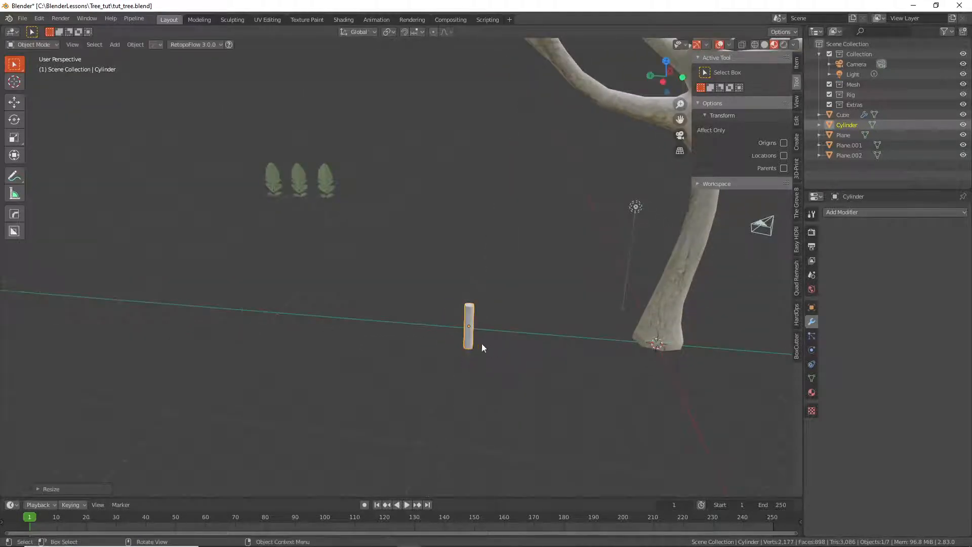
key(s)
key(shift+z)
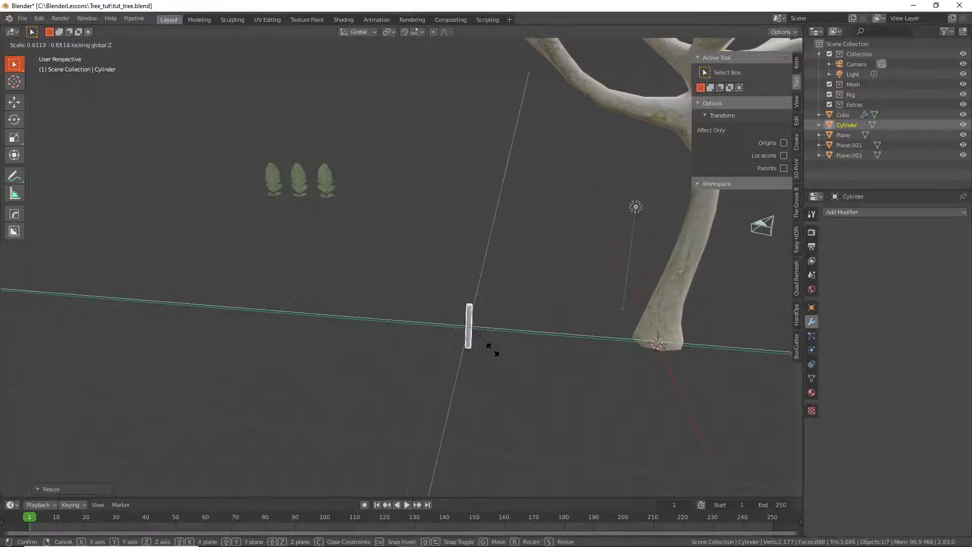
click(484, 341)
- Scale the thin cylinder along Z to about 0.2 to shorten it
middle_drag(483, 341, 485, 318)
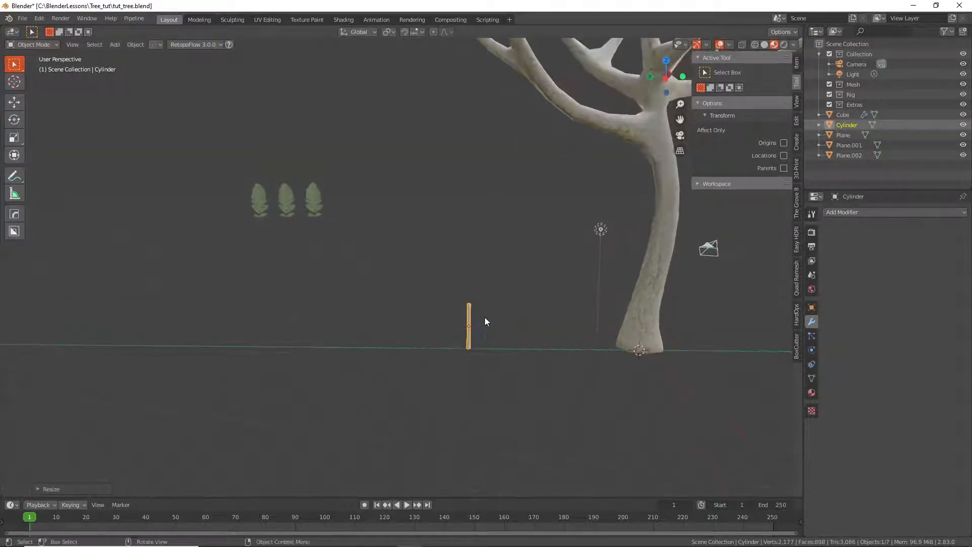
key(s)
key(z)
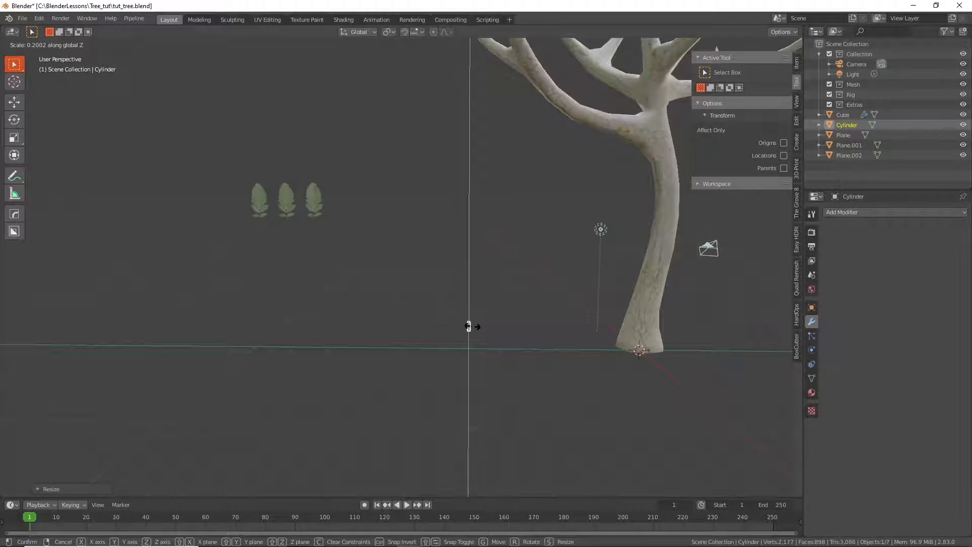
click(470, 327)
- Select the cylinder's top face in Edit Mode, try extruding it upward to a free point, and undo the extrusion
key(Tab)
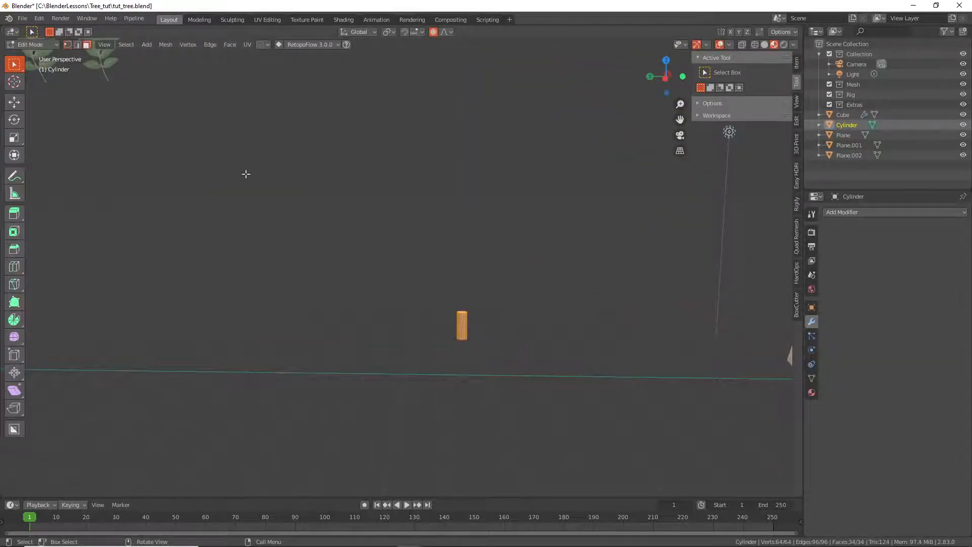
mouse_move(457, 309)
middle_down()
mouse_move(464, 315)
mouse_move(468, 301)
middle_up()
click(463, 311)
scroll(466, 329, up, 5)
ctrl+right_click(482, 161)
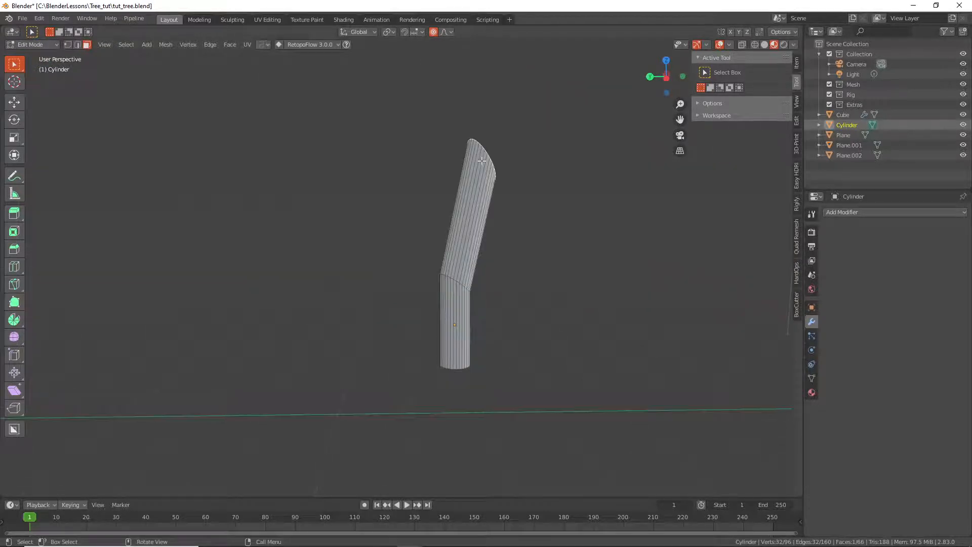
key(ctrl+z)
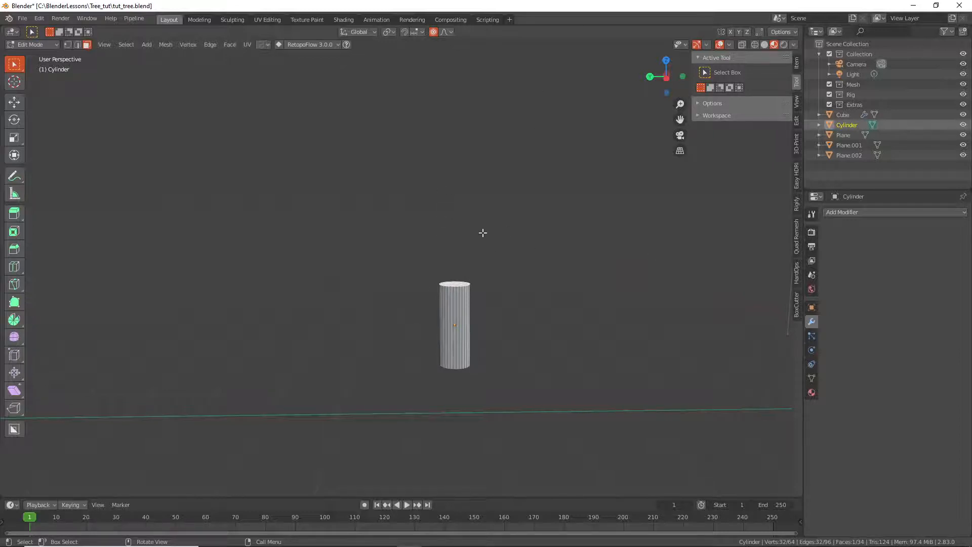
- Return to Object Mode and apply Rotation & Scale to the cylinder
key(Tab)
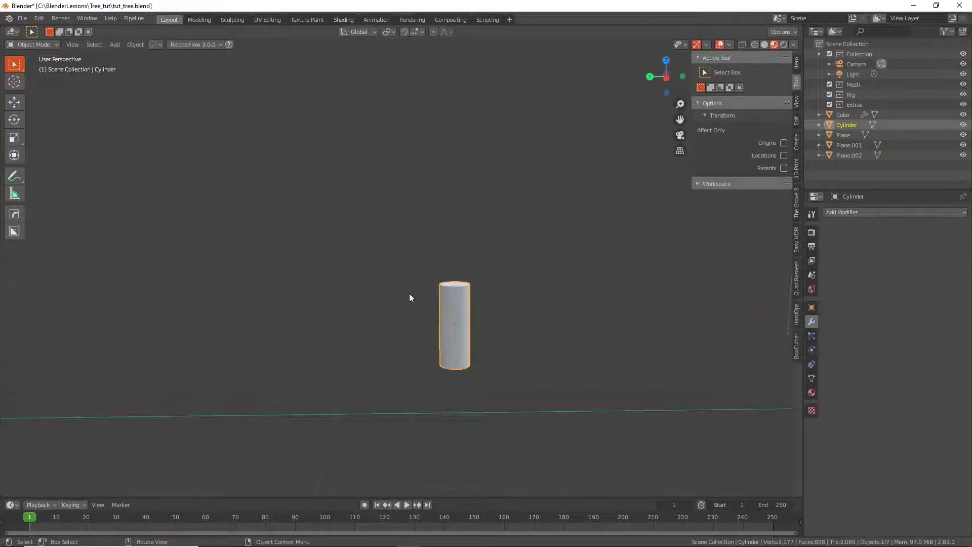
key(ctrl+a)
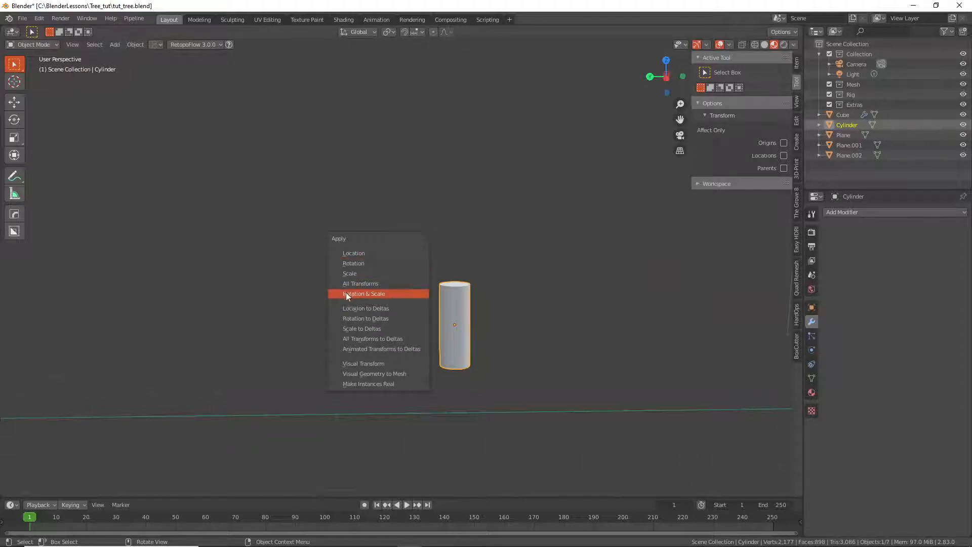
click(363, 295)
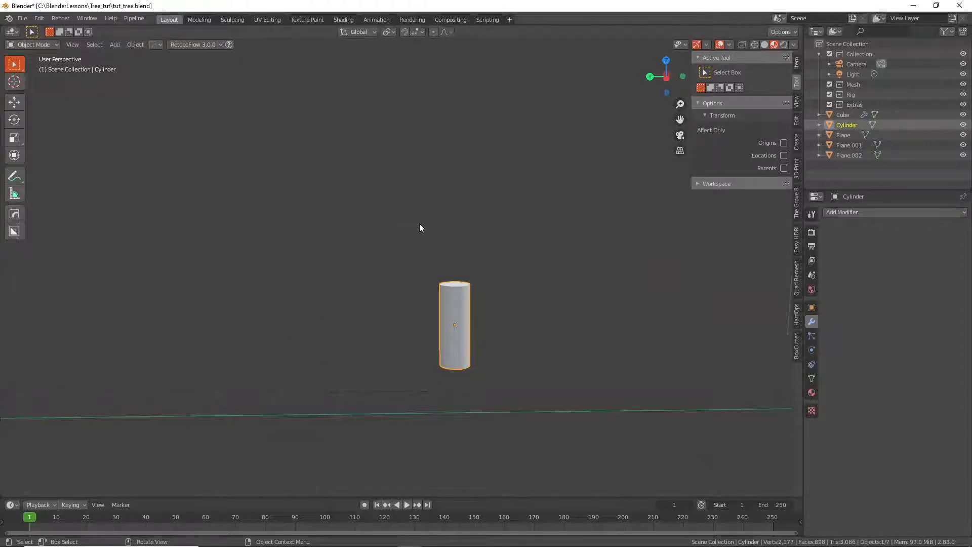
key(ctrl+a)
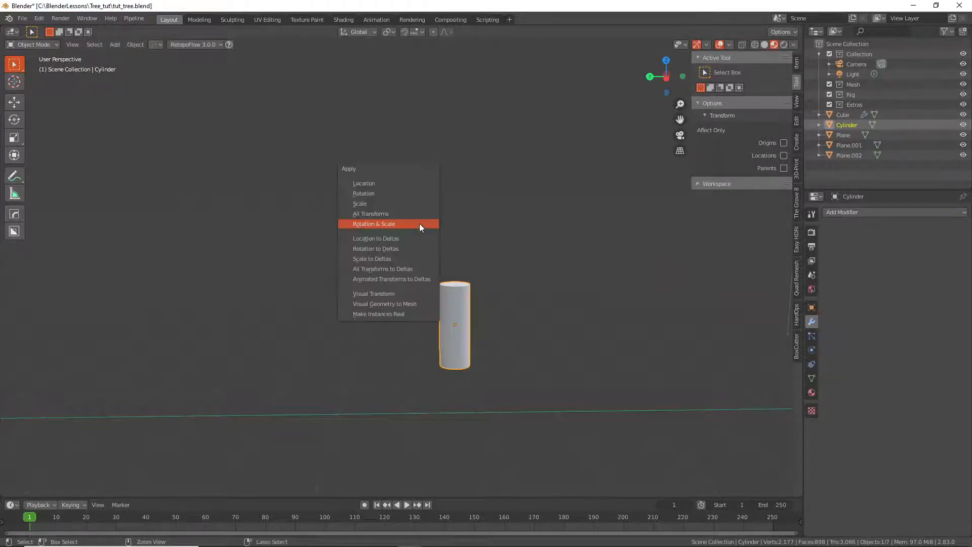
click(397, 225)
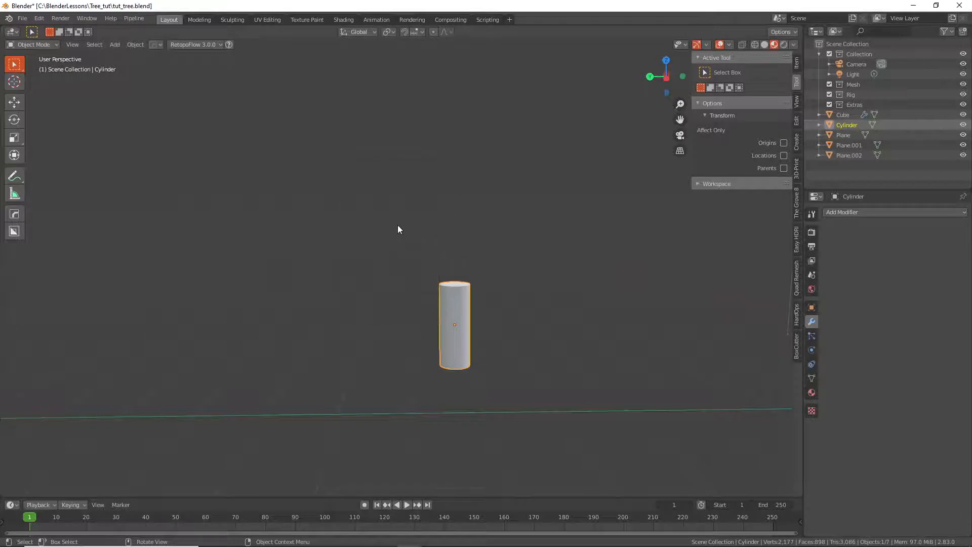
key(ctrl+a)
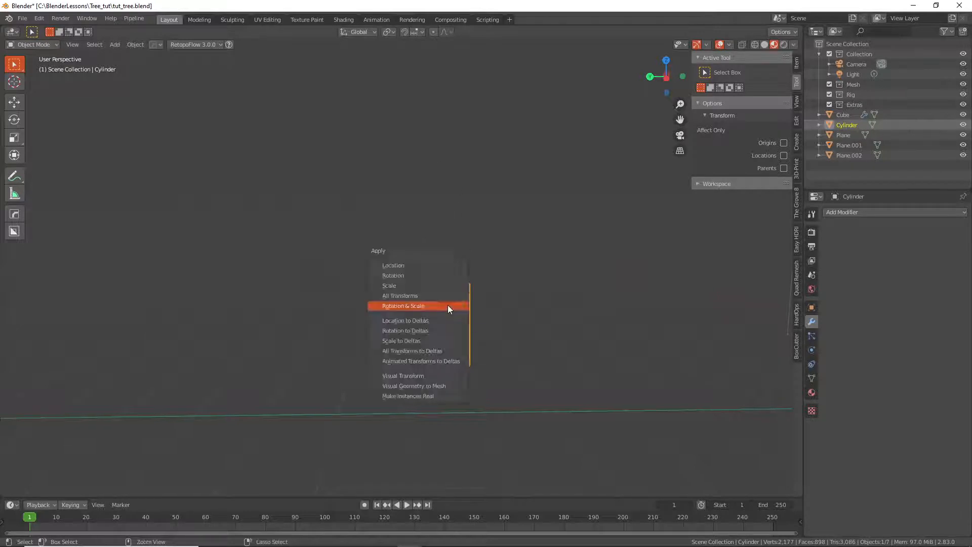
click(413, 305)
- In Edit Mode, extrude the cylinder's top face upward twice at a slant, scaling each new end face slightly smaller
key(Tab)
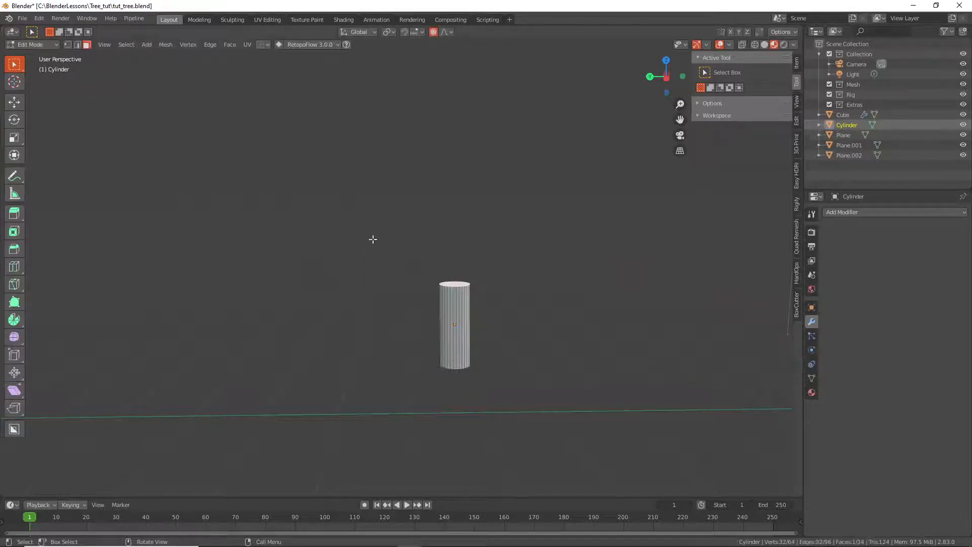
middle_drag(485, 252, 473, 220)
ctrl+right_click(473, 219)
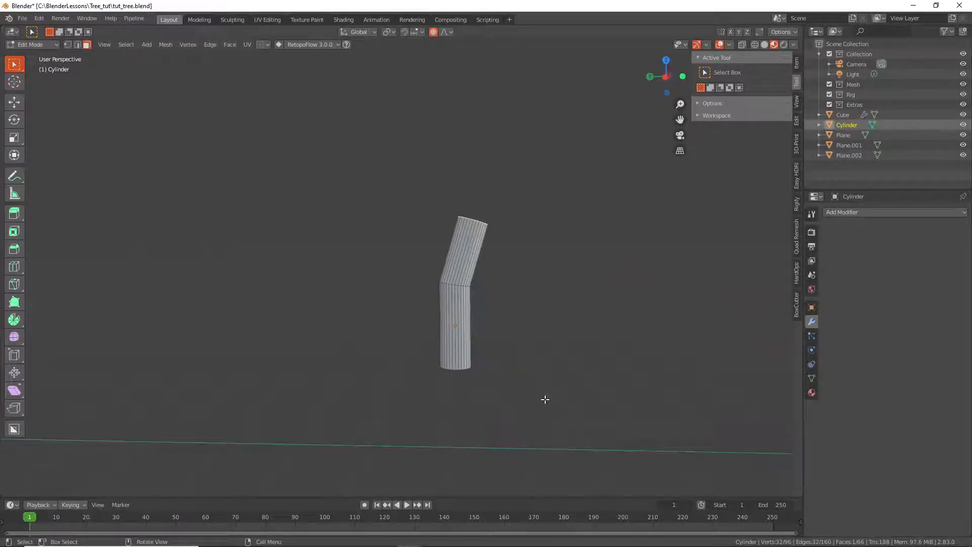
key(s)
click(562, 224)
ctrl+right_click(492, 151)
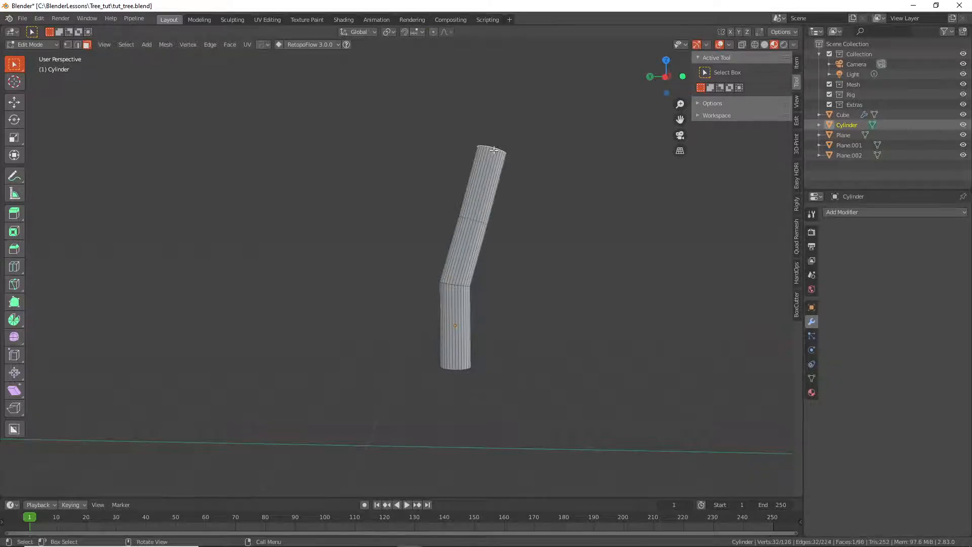
key(s)
click(566, 180)
- Extrude two more upward segments with changed directions, one bending along the other horizontal axis, and shrink each end face
shift+middle_drag(565, 197, 597, 379)
ctrl+right_click(519, 233)
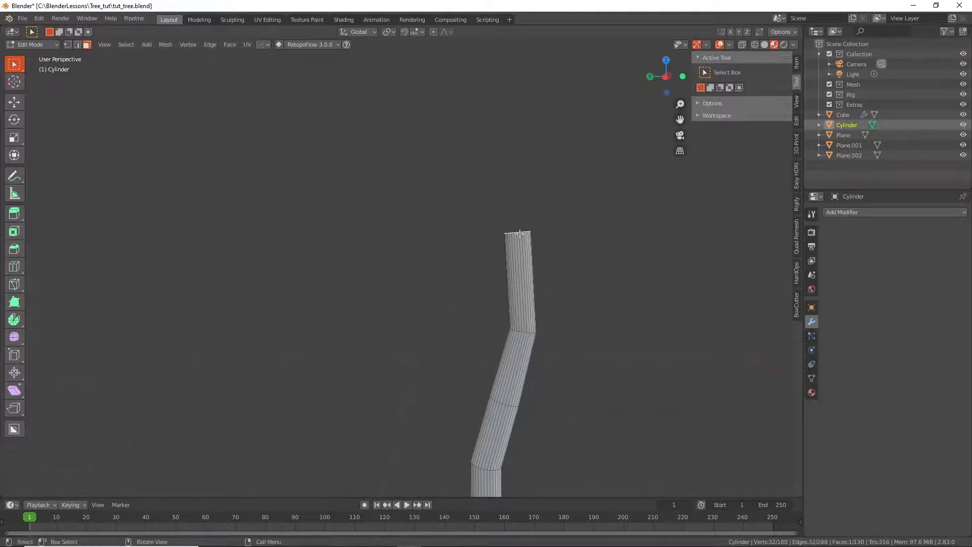
key(s)
click(582, 293)
middle_drag(575, 291, 484, 200)
ctrl+right_click(498, 151)
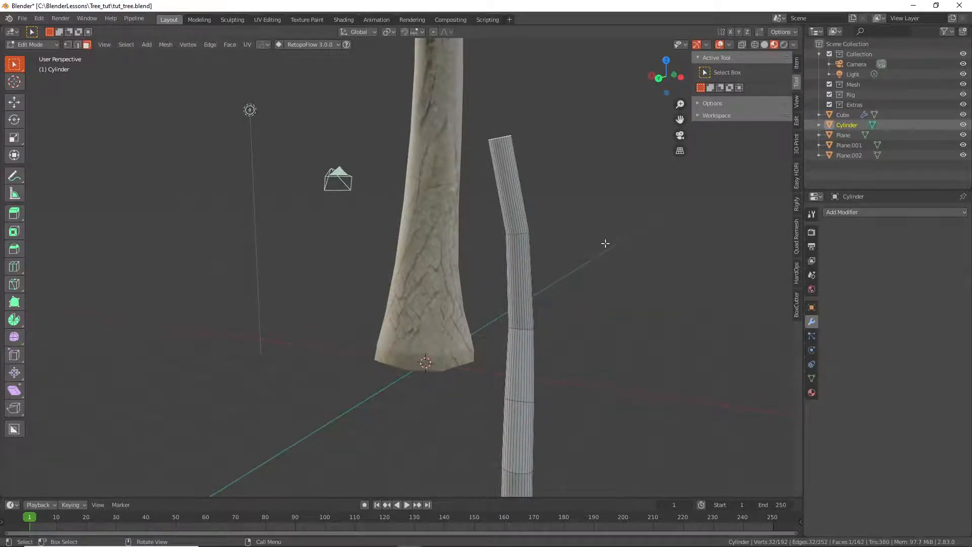
key(s)
click(582, 226)
- Extend the branch with three more slightly bent extrusions, scaling down the end faces to taper it
middle_drag(582, 226, 487, 225)
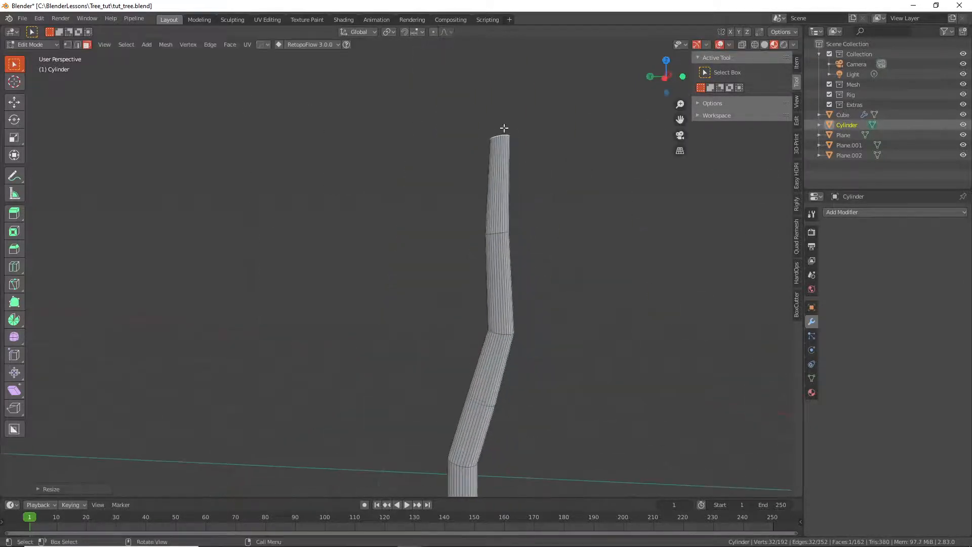
ctrl+right_click(502, 53)
middle_drag(530, 129, 562, 333)
key(s)
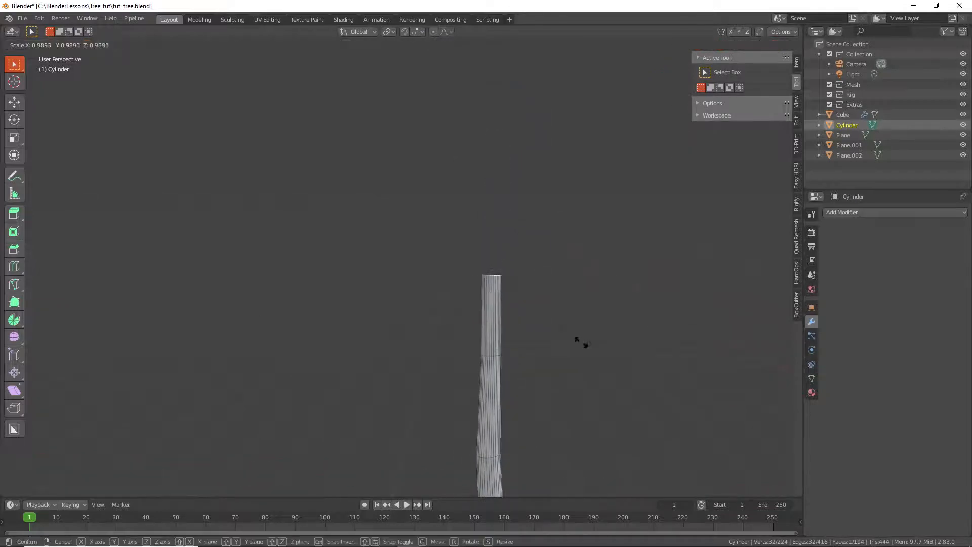
click(577, 340)
ctrl+right_click(504, 203)
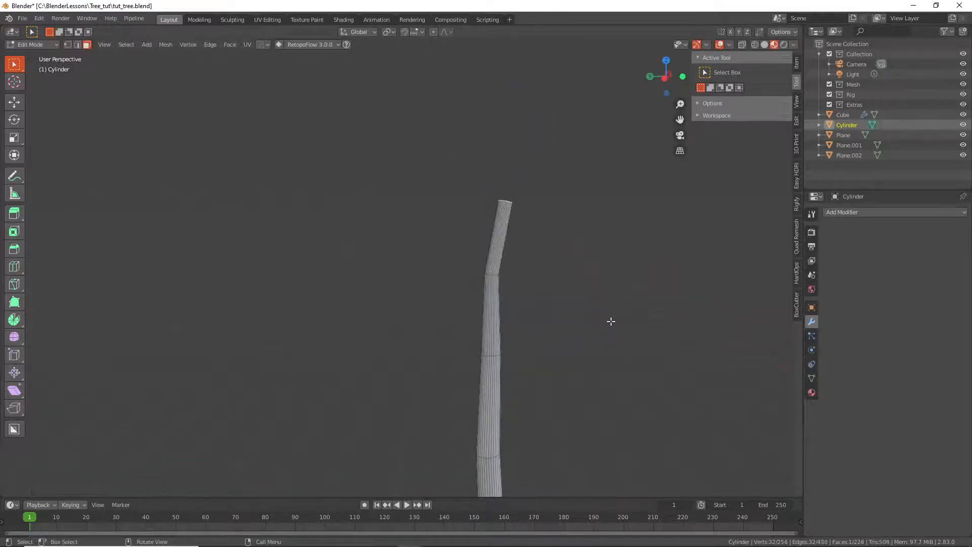
ctrl+right_click(512, 107)
key(s)
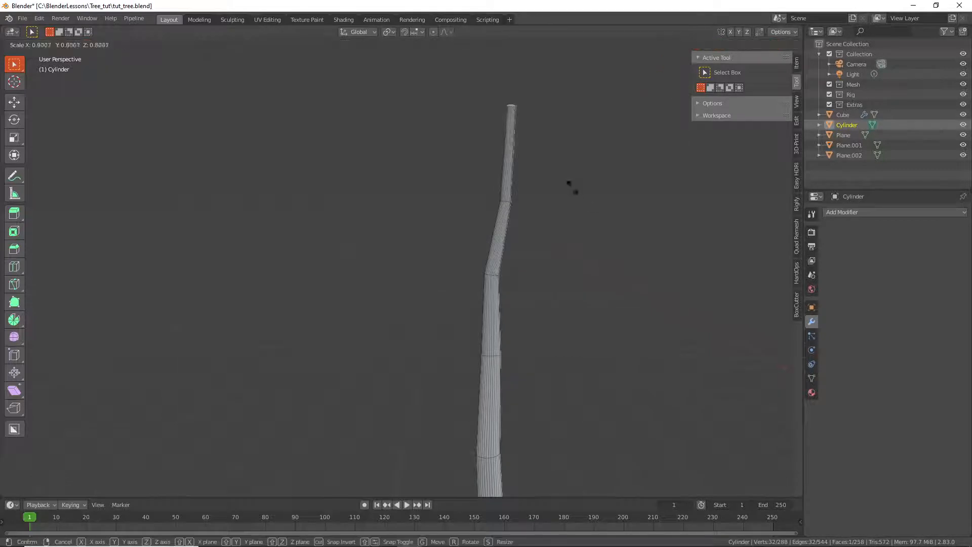
click(570, 185)
- Extrude a final segment leaning the opposite way and scale its end face down to a narrow tip
middle_drag(551, 158, 577, 282)
ctrl+right_click(526, 153)
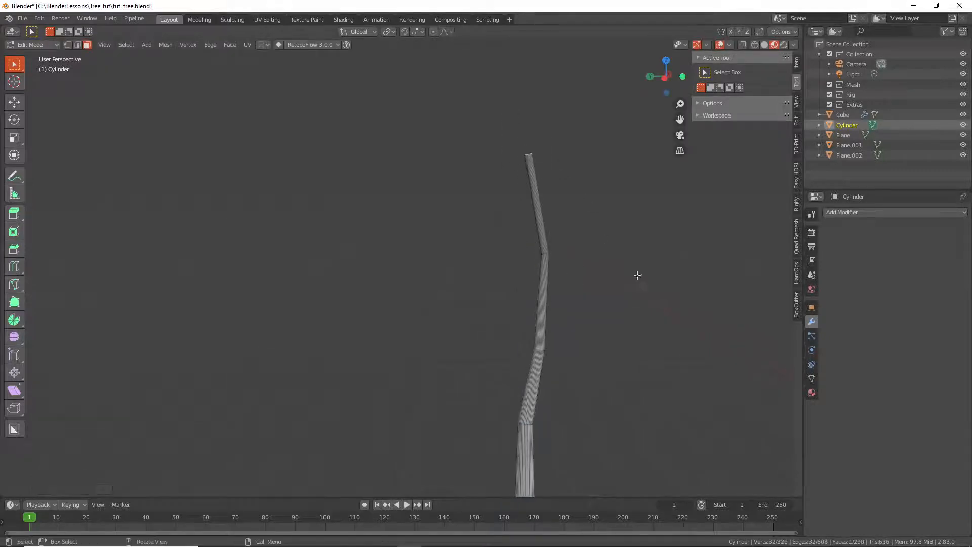
key(s)
click(595, 242)
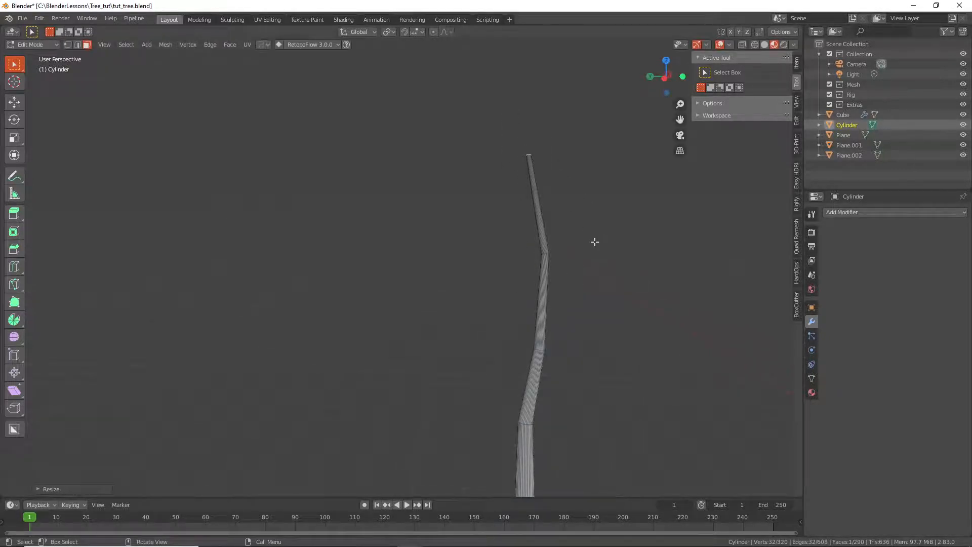
- In edge select mode, select one lengthwise edge line of the branch plus its base edge loop, and mark them as seams
click(79, 45)
middle_drag(434, 190, 515, 124)
scroll(546, 171, up, 4)
alt+click(562, 284)
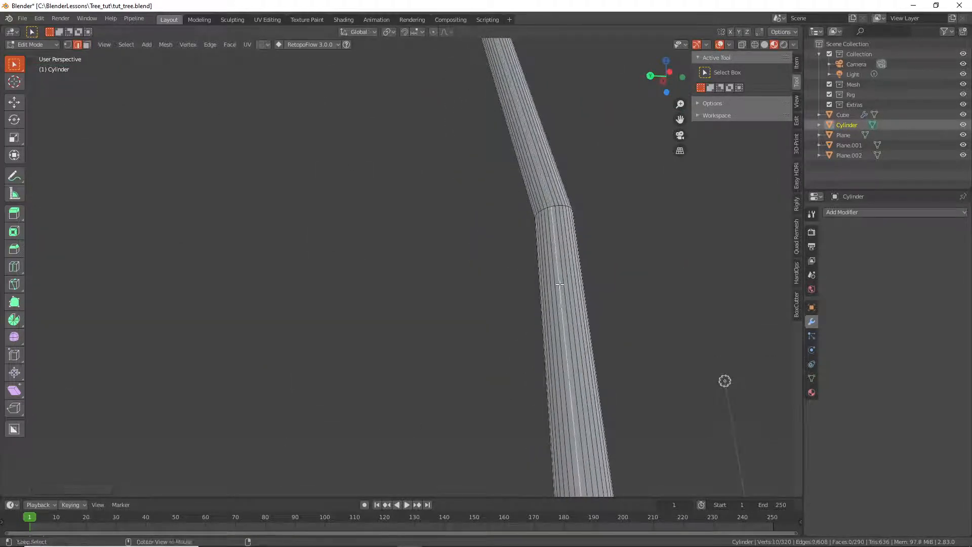
middle_drag(562, 284, 420, 380)
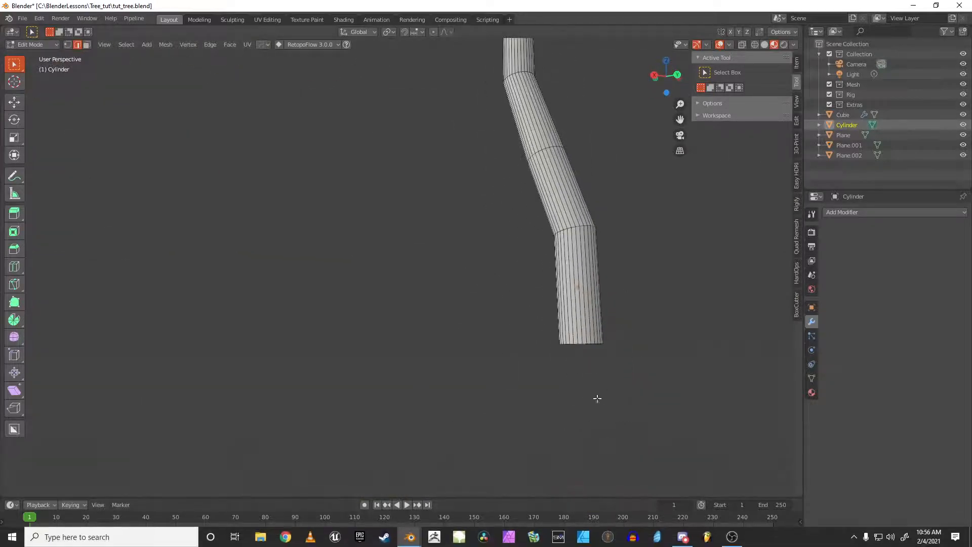
scroll(577, 364, up, 6)
key(alt)
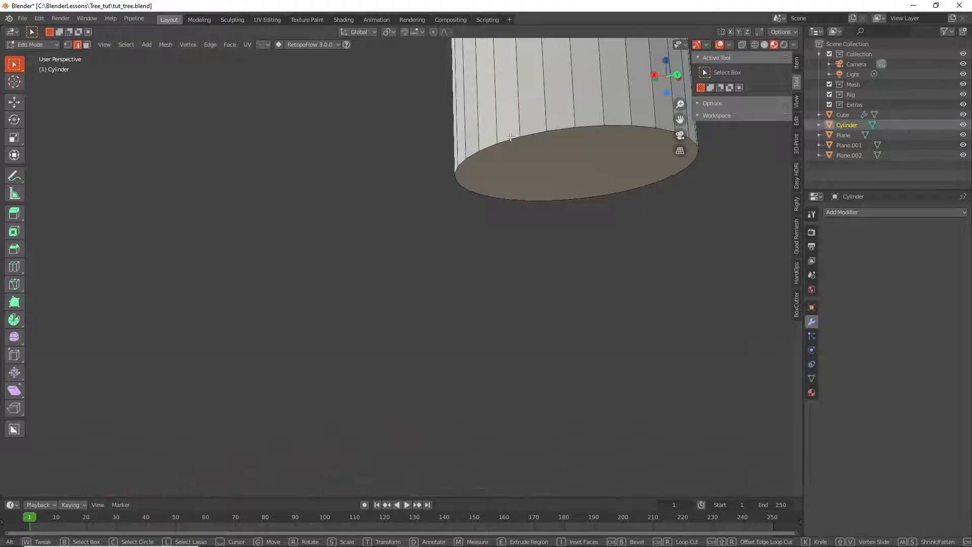
alt+click(511, 137)
scroll(527, 214, down, 5)
middle_drag(539, 223, 475, 449)
key(ctrl+e)
click(407, 237)
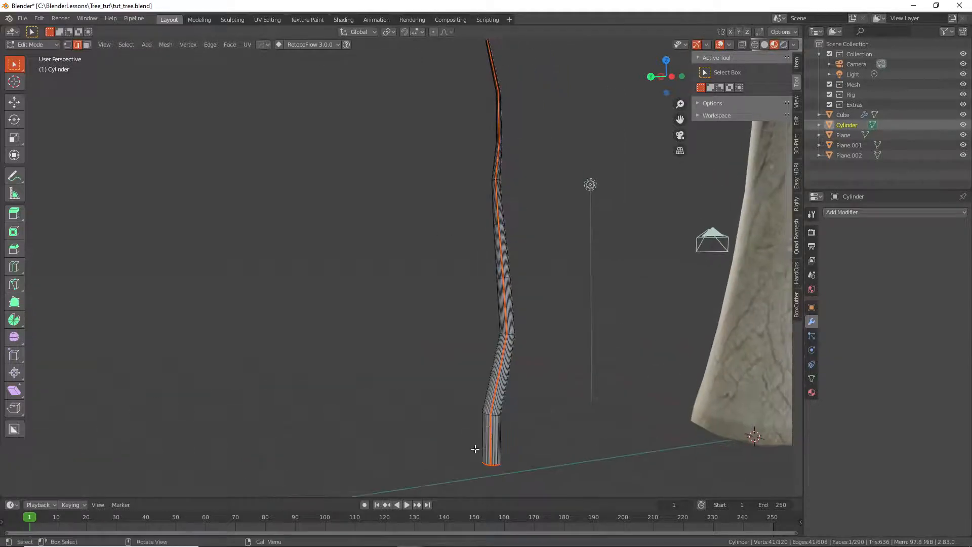
- Switch to the UV Editing workspace with the branch mesh still in Edit Mode
click(268, 19)
scroll(583, 313, down, 2)
scroll(260, 242, down, 4)
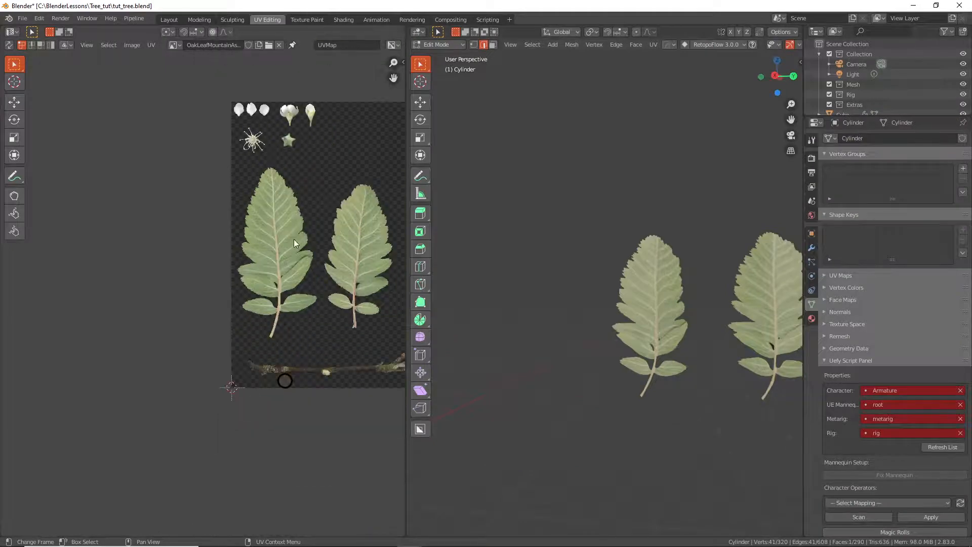
- Select the whole branch cylinder mesh and unwrap its UVs
shift+middle_drag(701, 306, 410, 354)
scroll(841, 358, down, 1)
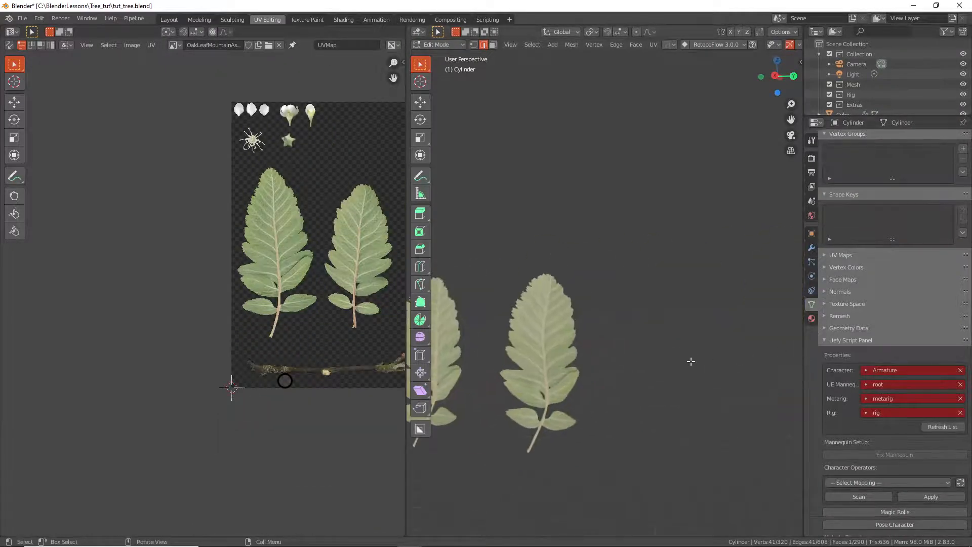
scroll(690, 362, down, 5)
shift+middle_drag(723, 359, 482, 321)
scroll(641, 341, down, 10)
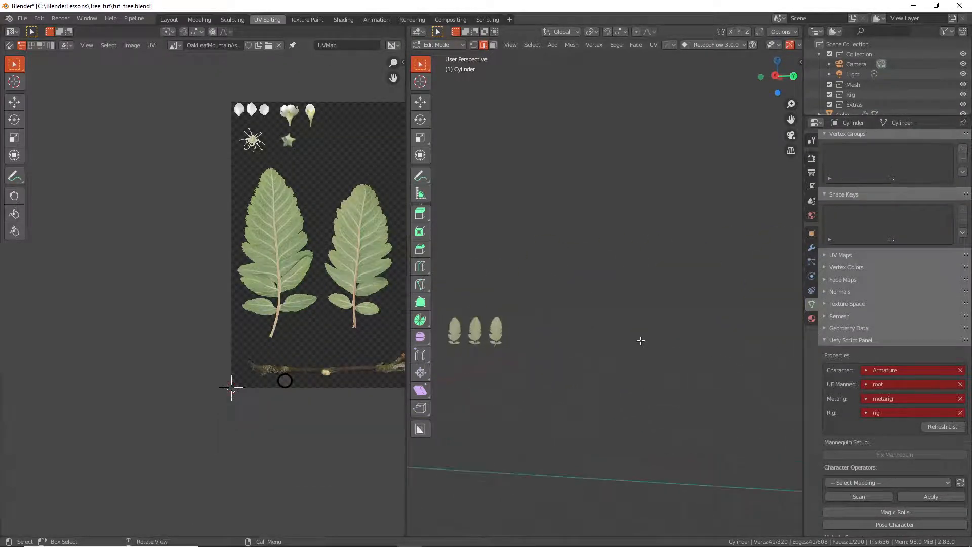
shift+middle_drag(561, 340, 664, 354)
scroll(664, 357, up, 11)
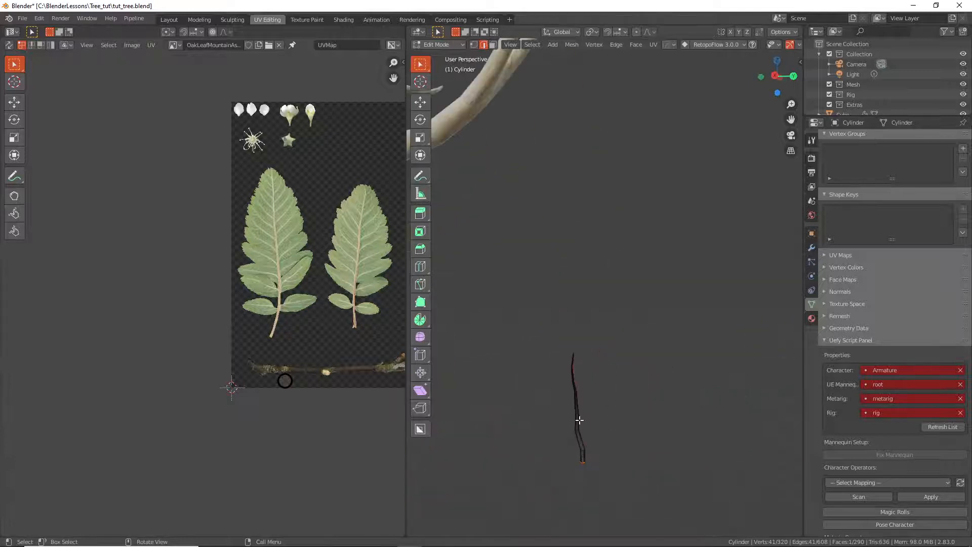
key(a)
middle_drag(548, 398, 551, 391)
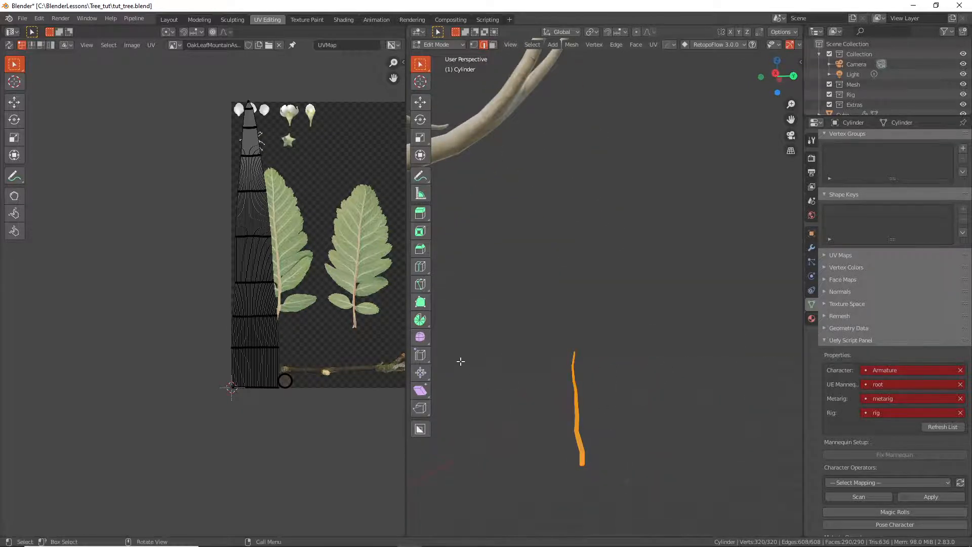
key(u)
click(536, 214)
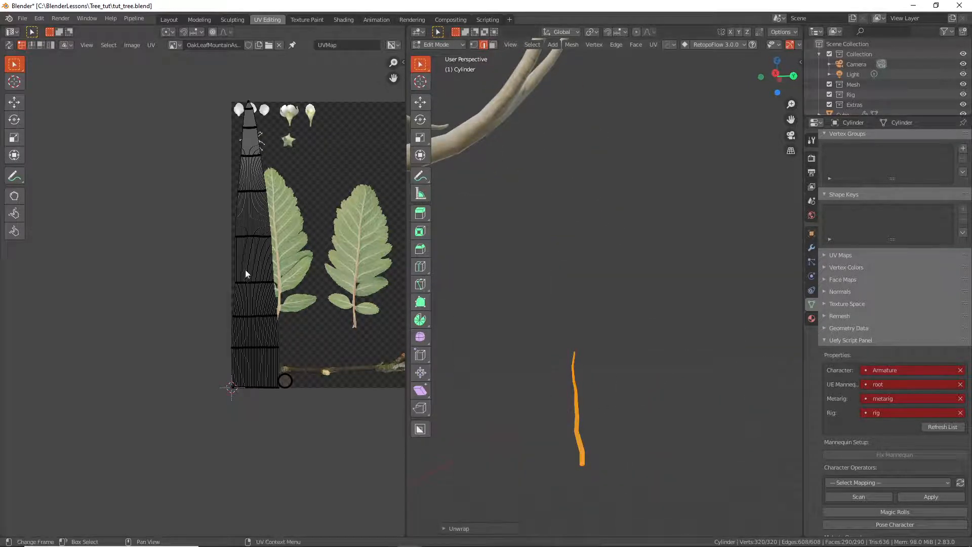
scroll(250, 251, down, 4)
scroll(250, 250, up, 6)
scroll(252, 253, down, 5)
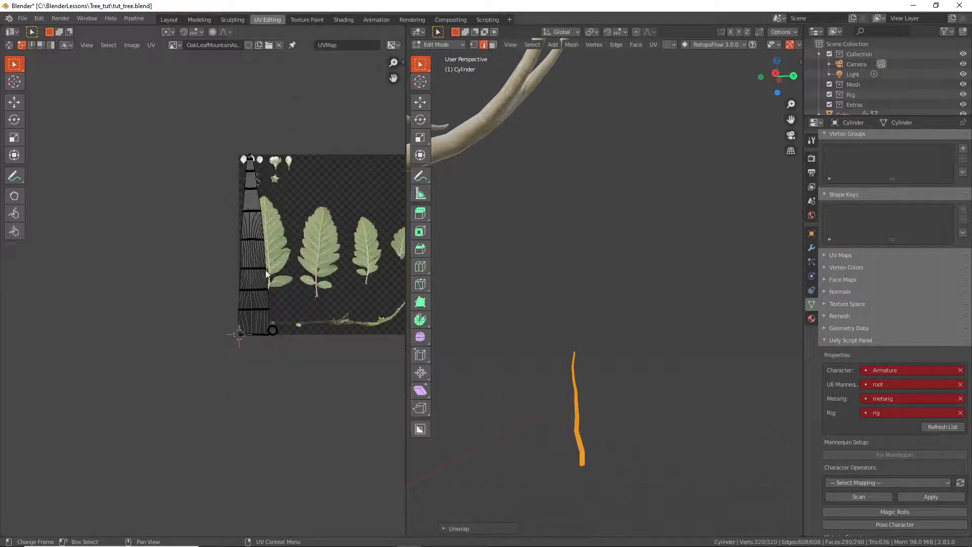
scroll(260, 247, up, 4)
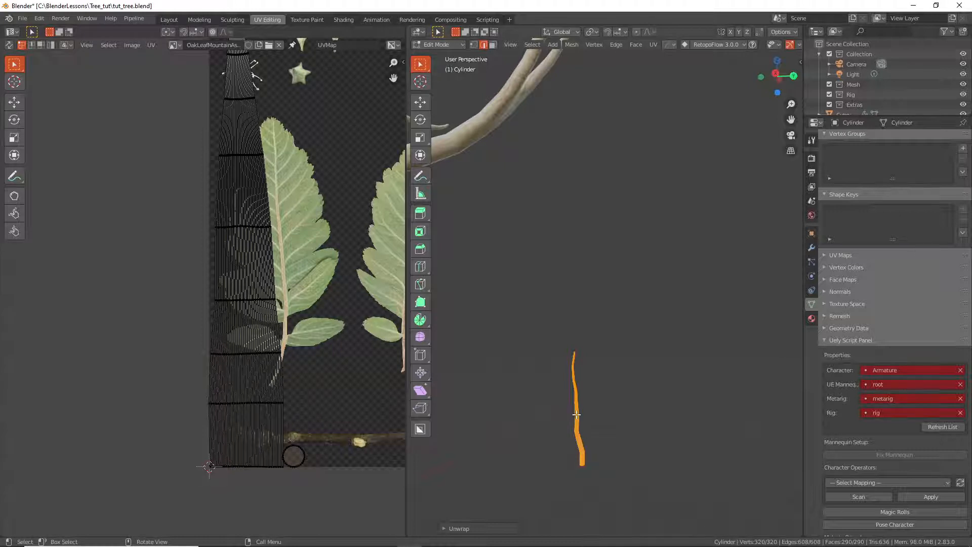
- In the Shading workspace, rename the Cylinder object as Branch and the Cube object as Tree
click(343, 19)
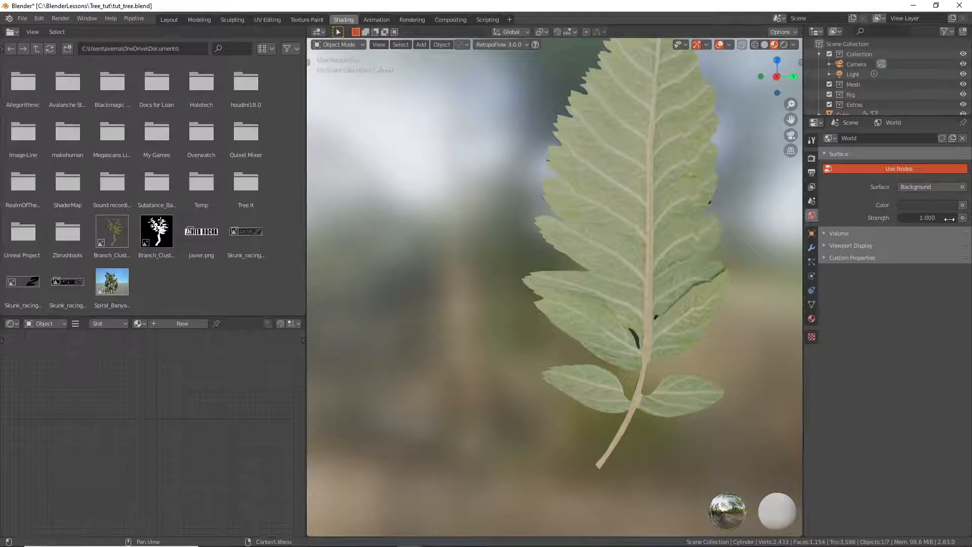
scroll(857, 76, down, 3)
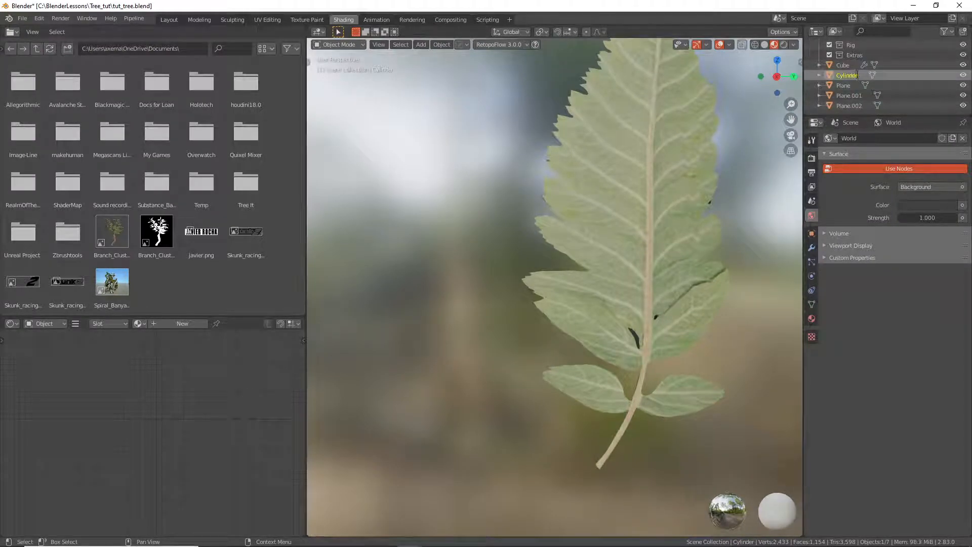
double_click(856, 75)
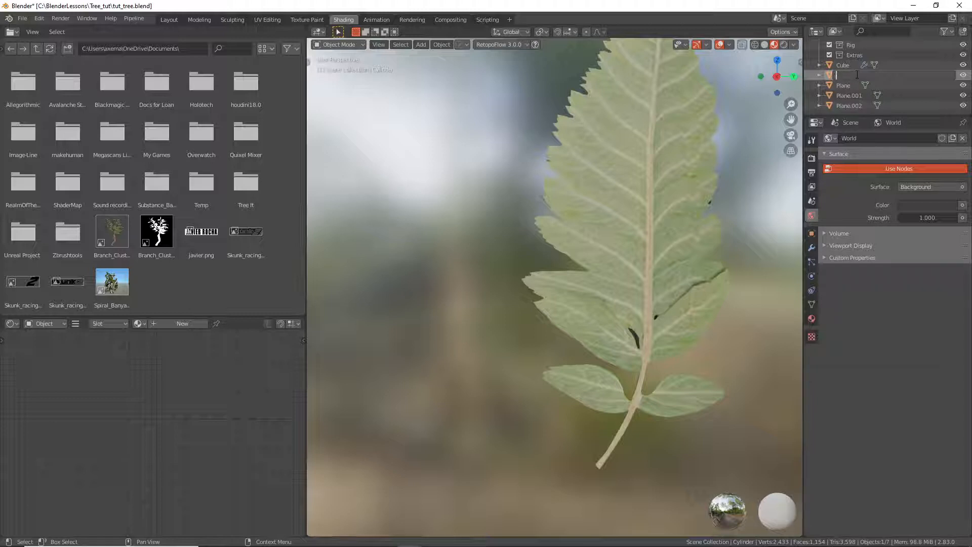
key(Return)
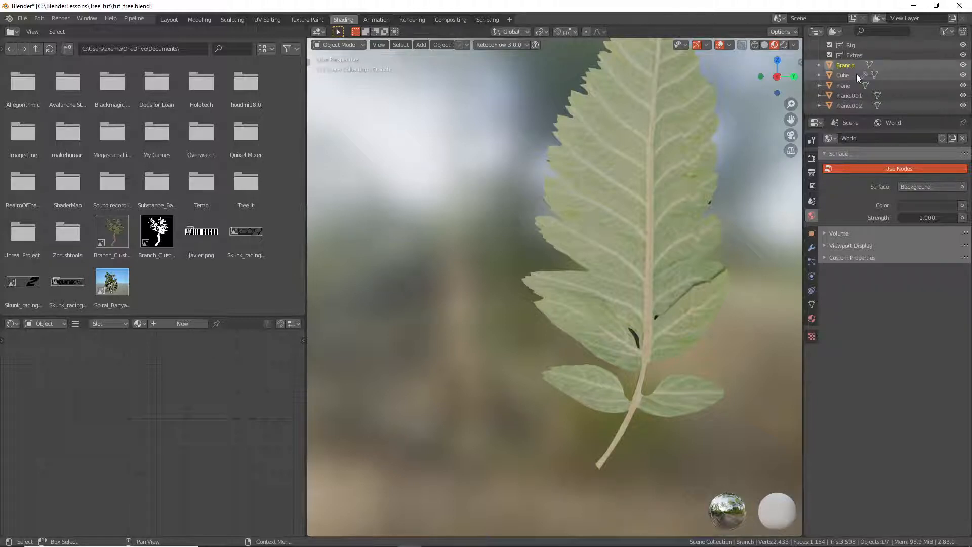
click(856, 74)
double_click(856, 74)
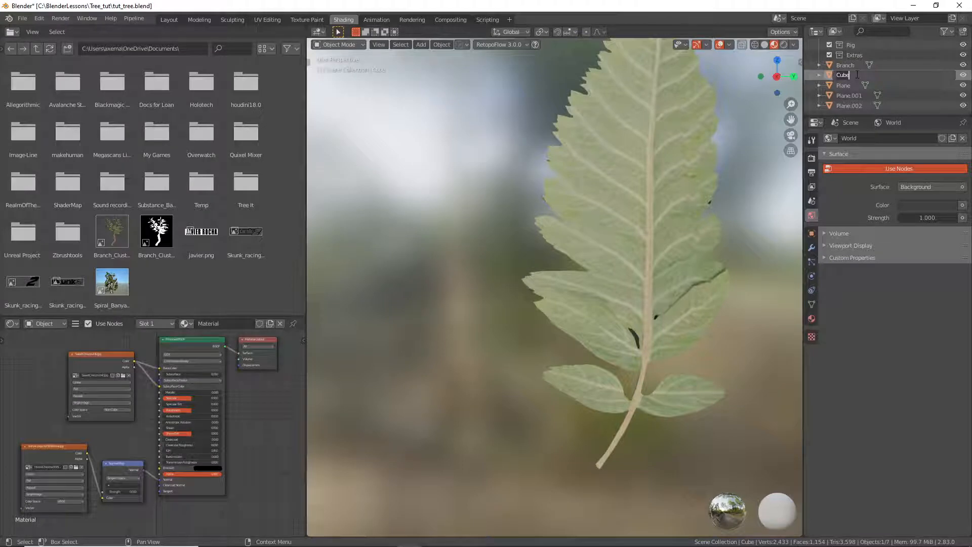
text(Tree)
key(Return)
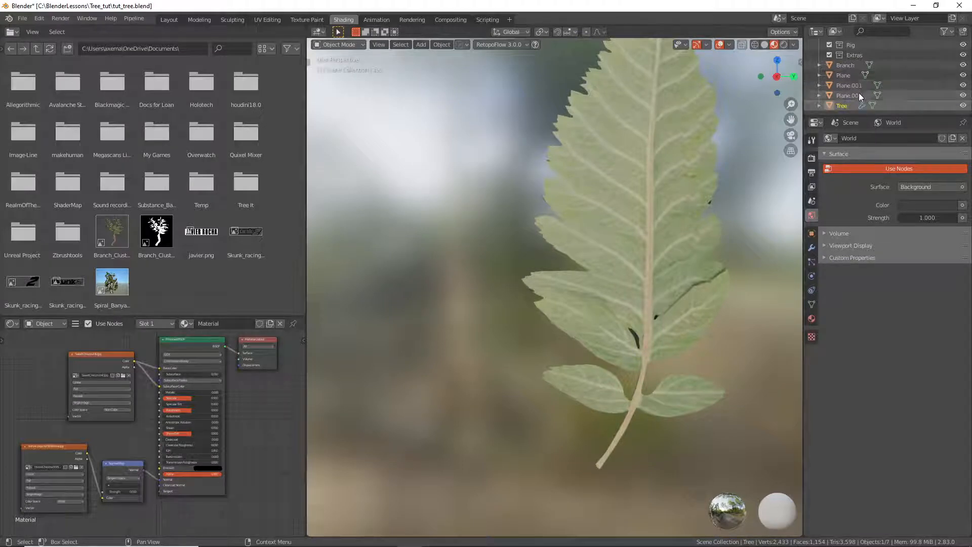
- Rename the three leaf planes as leaf_001, leaf_002 and leaf_003
double_click(846, 75)
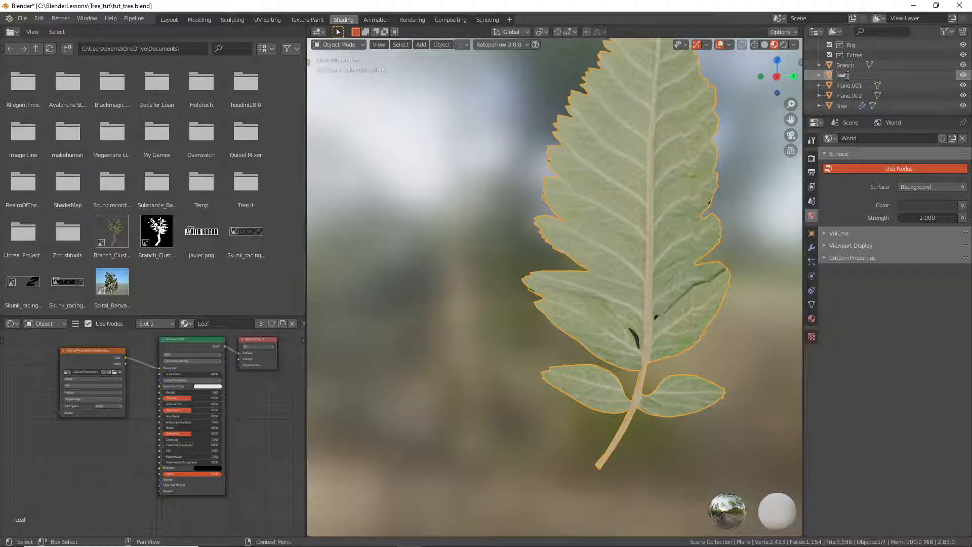
text(leaf_001)
key(Return)
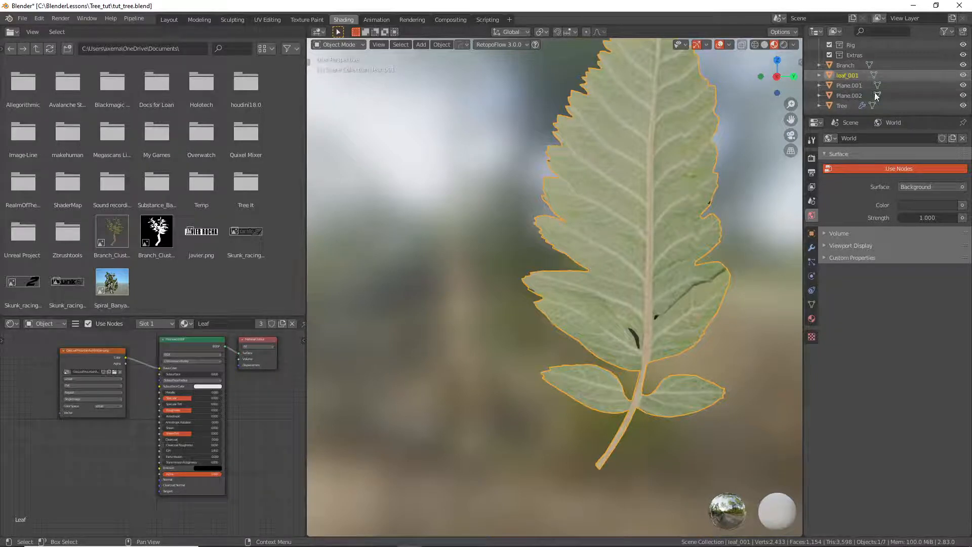
double_click(855, 84)
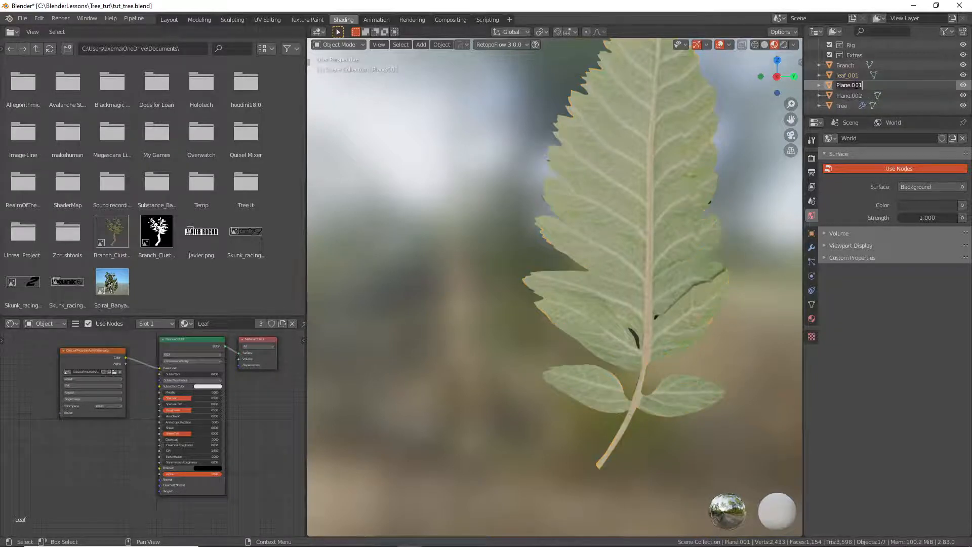
text(leaf_002)
key(Return)
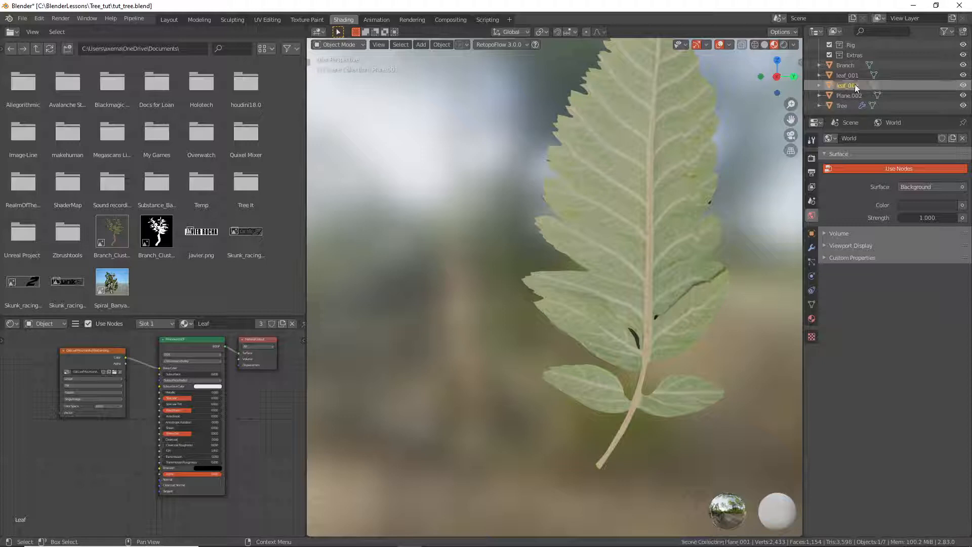
double_click(854, 96)
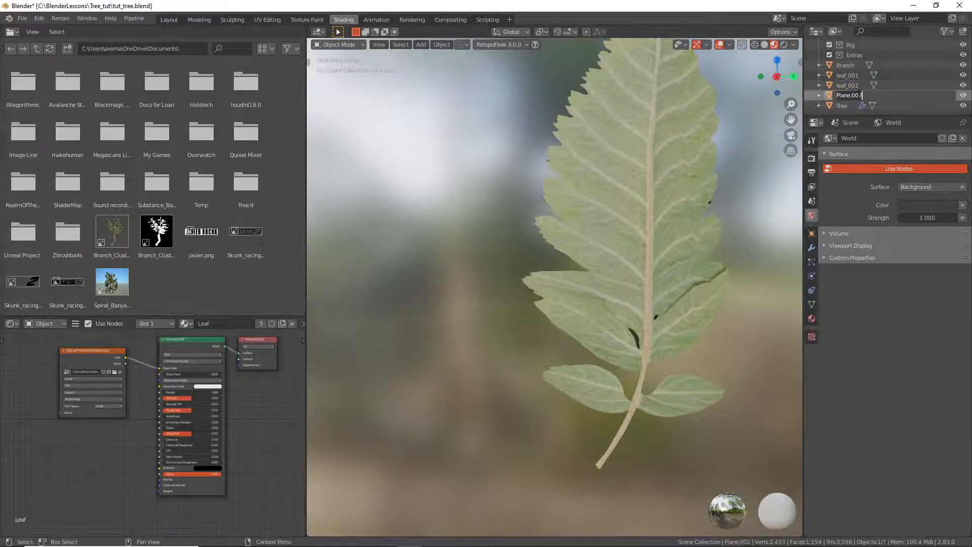
text(leaf_003)
key(Return)
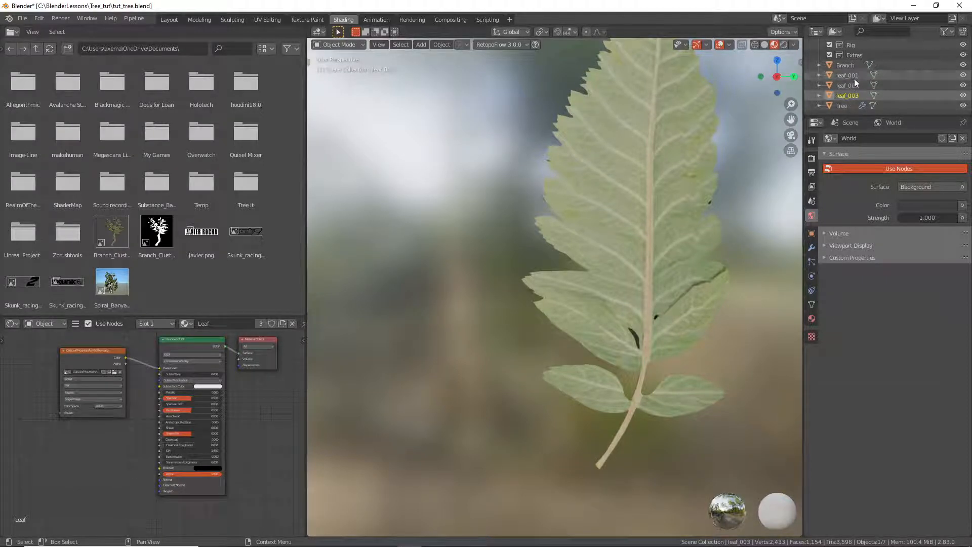
- Assign the existing bark material named Material to the Branch object
click(854, 66)
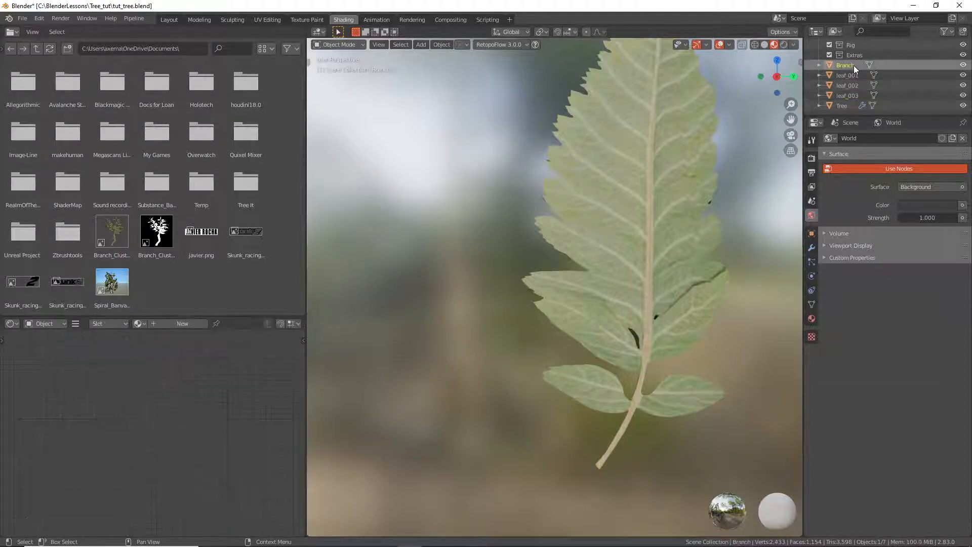
click(145, 323)
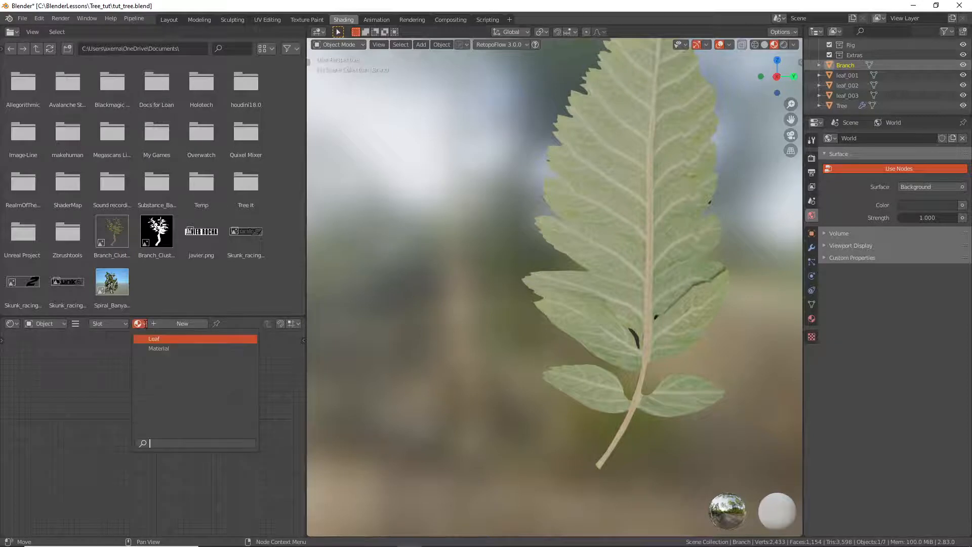
click(159, 349)
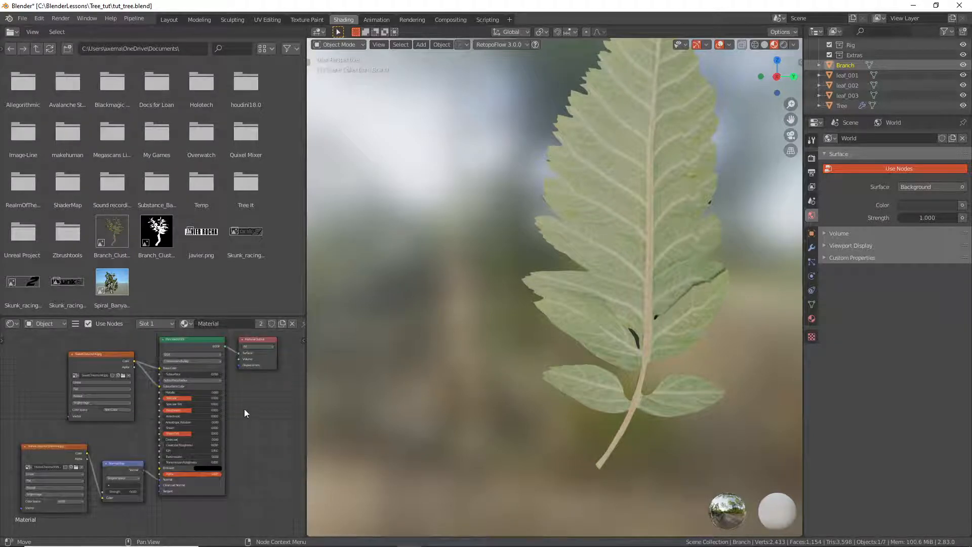
- Apply smooth shading to the Branch object
scroll(677, 427, down, 5)
right_click(610, 381)
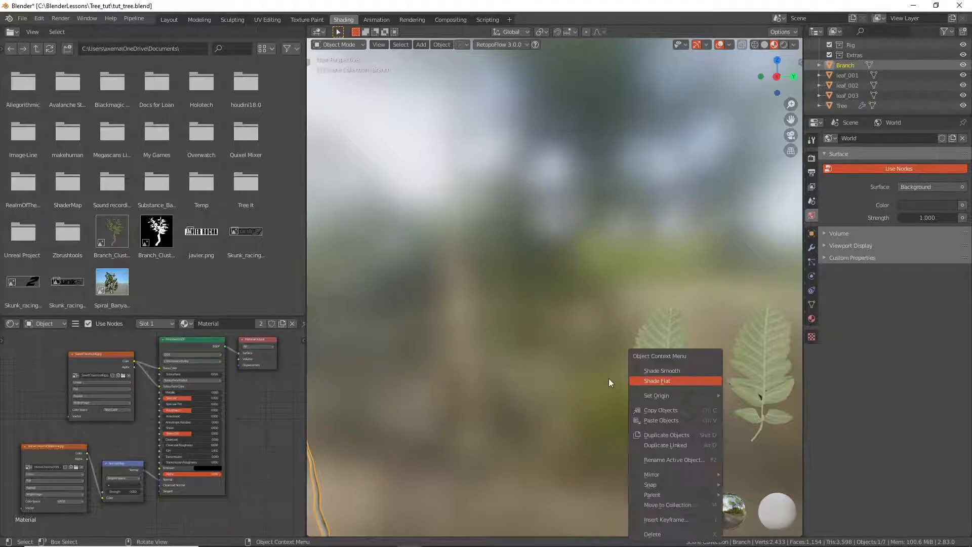
shift+middle_drag(396, 409, 554, 350)
scroll(434, 467, up, 5)
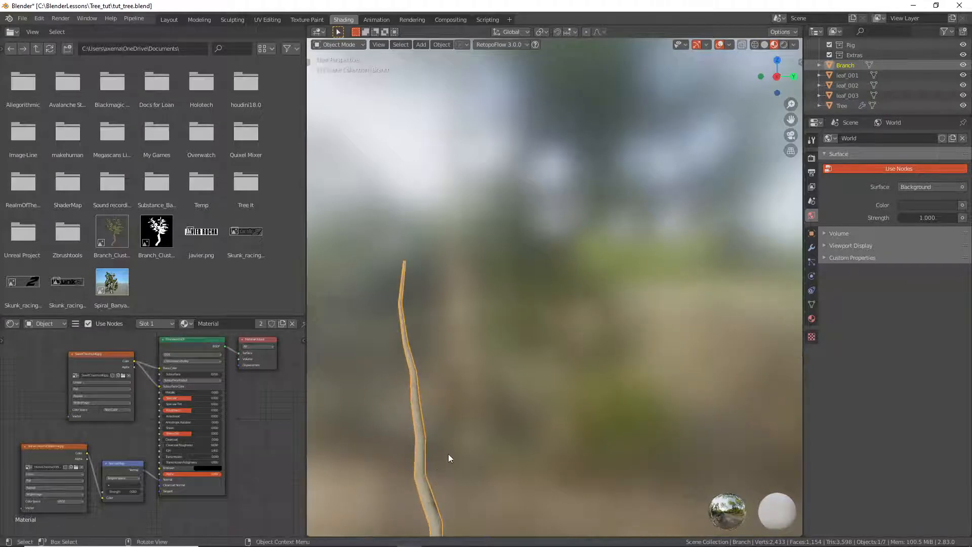
scroll(418, 437, up, 5)
scroll(418, 437, down, 1)
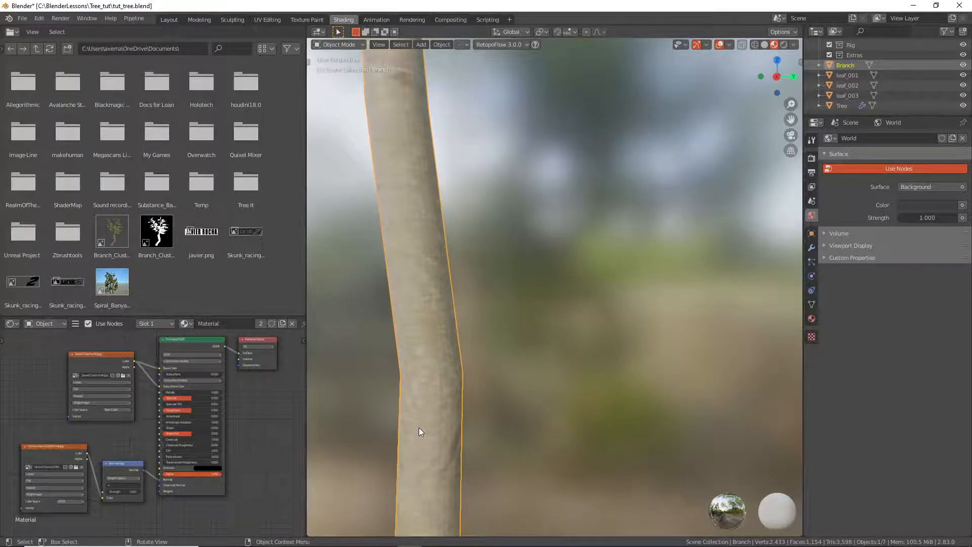
shift+middle_drag(418, 432, 518, 346)
right_click(522, 355)
click(494, 345)
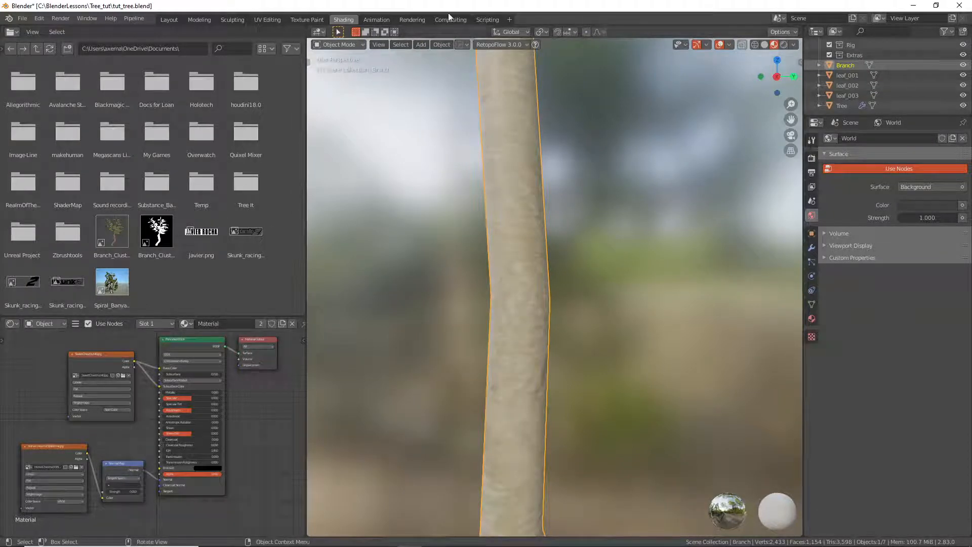
- Return to the UV Editing workspace, focus on the branch and show SweetChestnut40.jpg behind its UVs
click(268, 19)
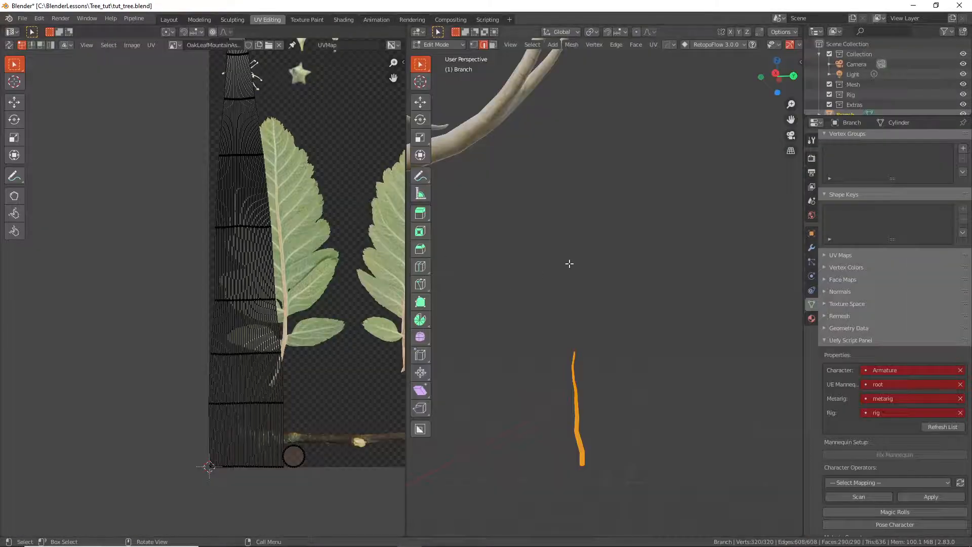
key(KP_Decimal)
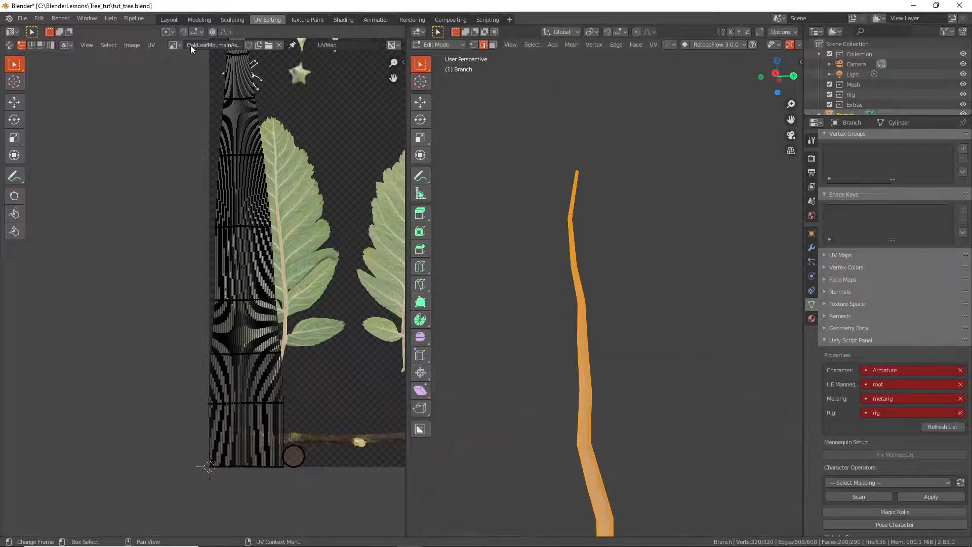
click(174, 44)
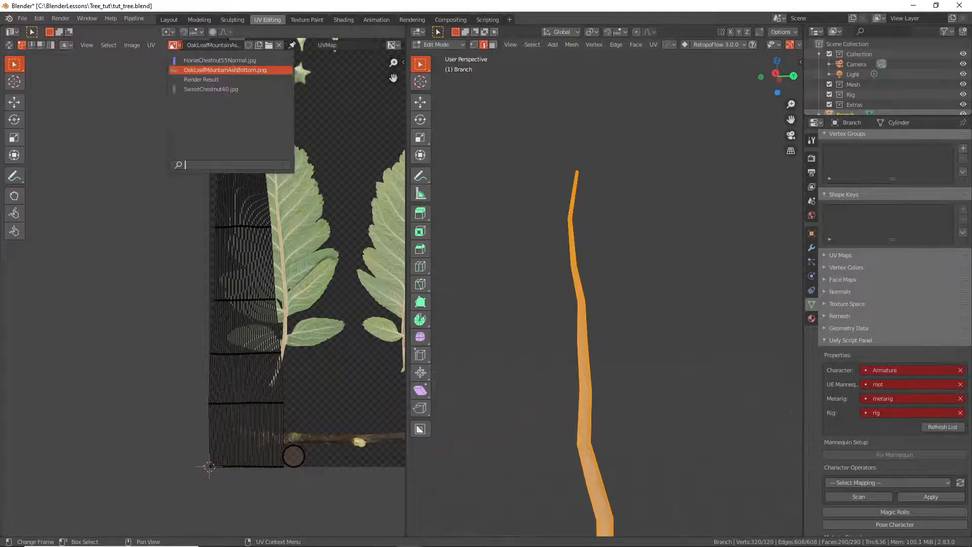
click(203, 89)
scroll(241, 220, down, 3)
middle_drag(265, 254, 200, 267)
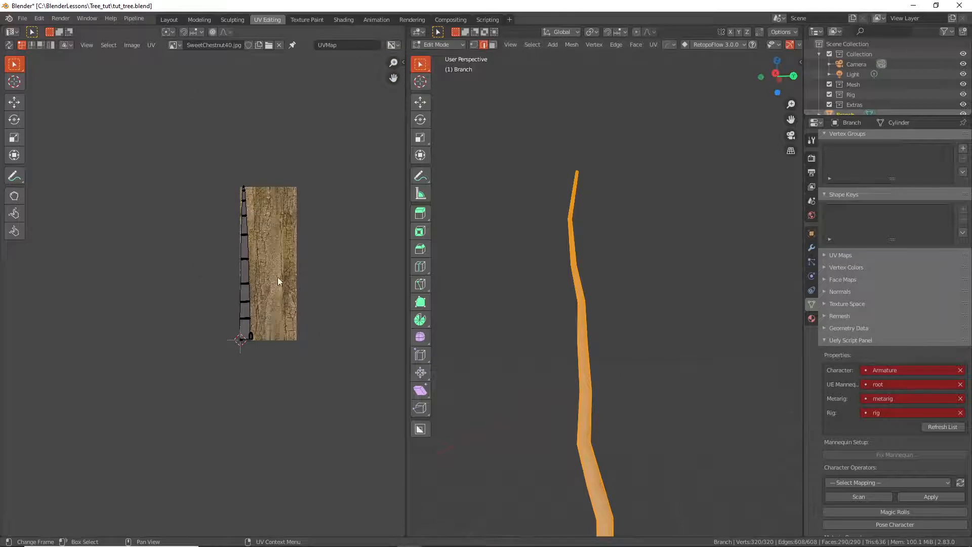
scroll(581, 347, up, 3)
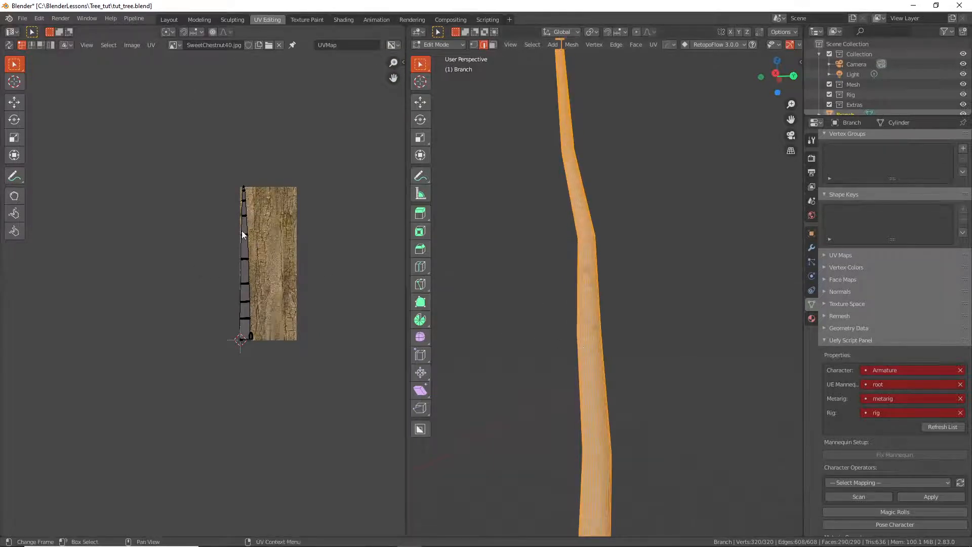
- Scale all of the branch's UVs up well beyond the bark image and check the texture in the Layout workspace
key(a)
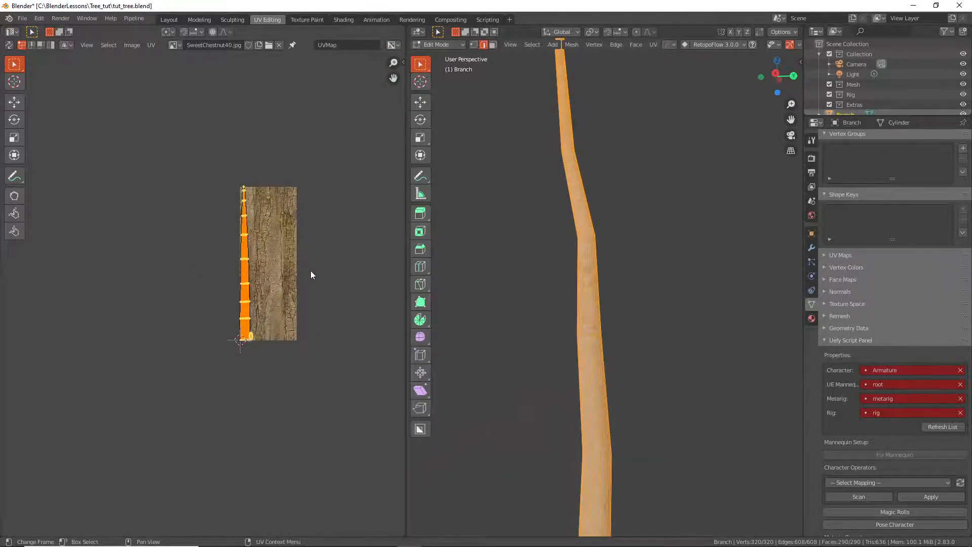
key(s)
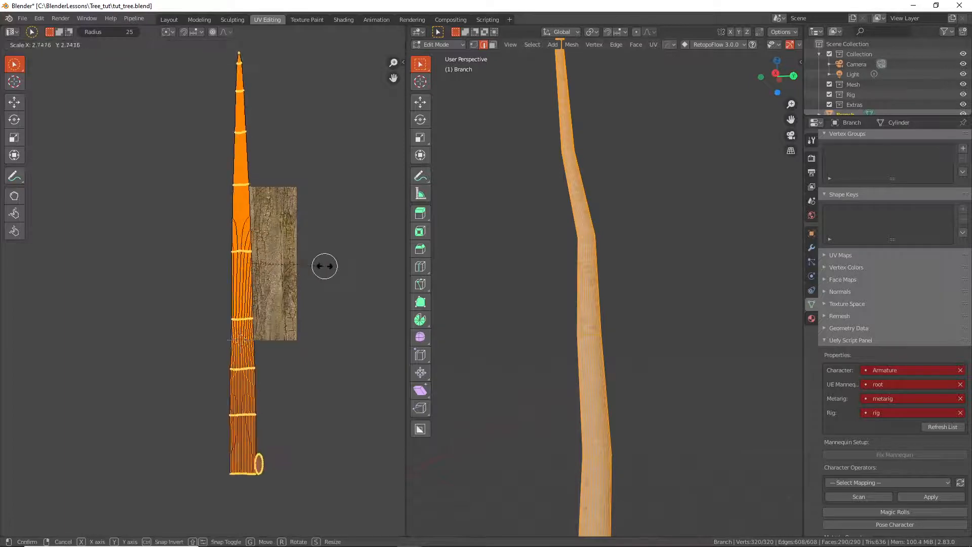
click(45, 280)
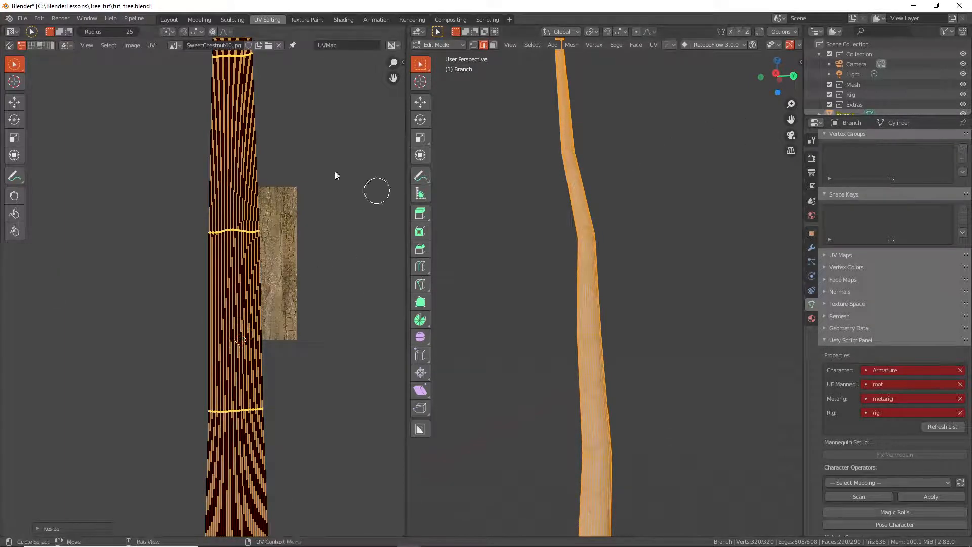
click(170, 19)
scroll(581, 314, up, 3)
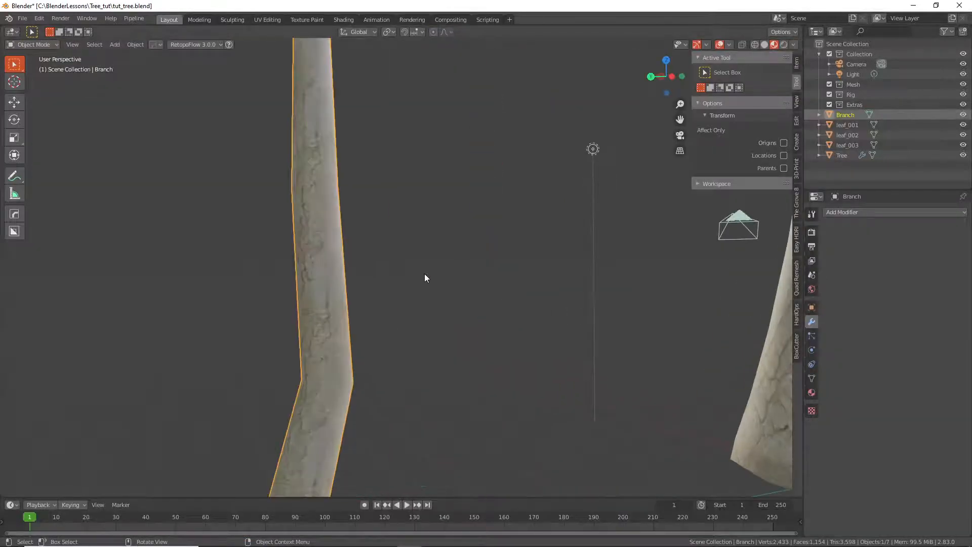
- Duplicate the branch in the back view and place the copy's base partway up the original
scroll(341, 281, down, 2)
scroll(334, 282, down, 4)
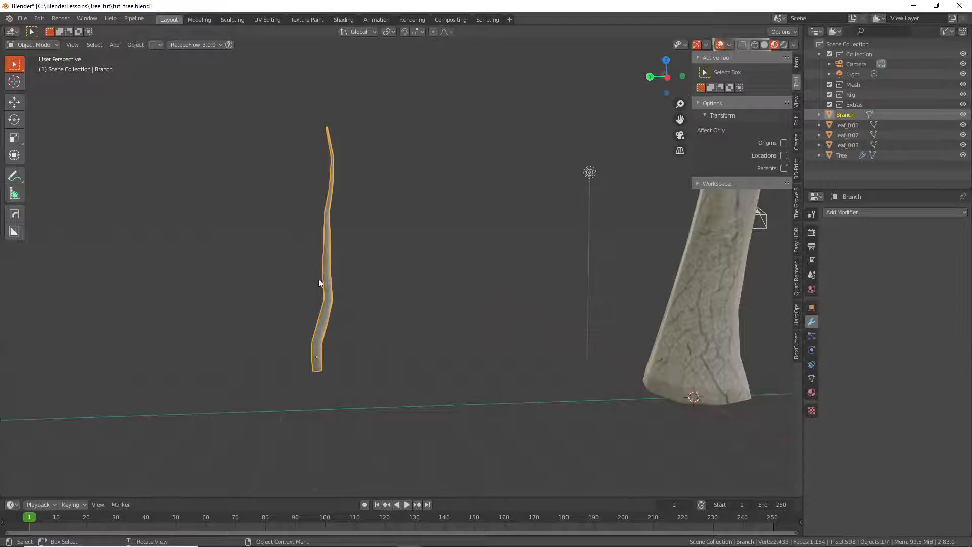
click(650, 76)
scroll(352, 273, up, 3)
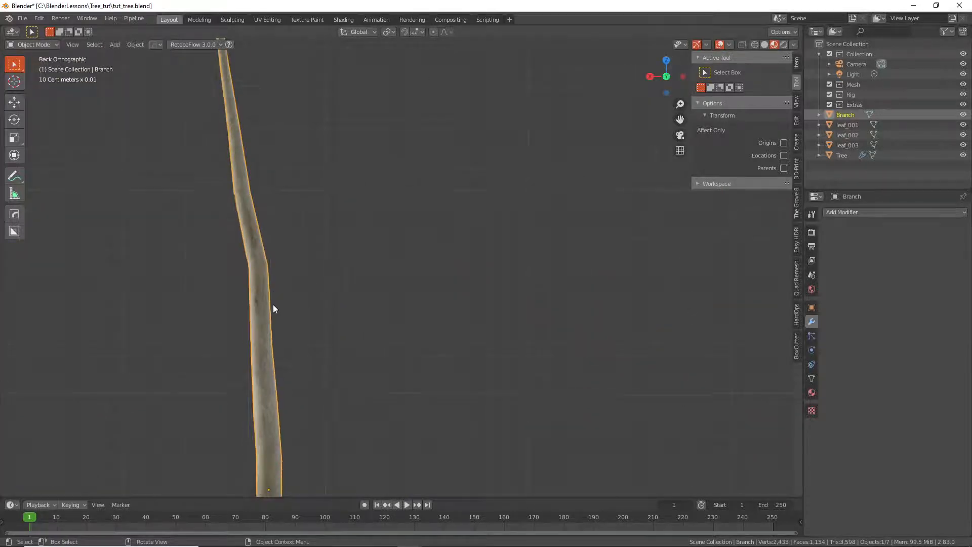
scroll(272, 305, down, 1)
key(shift+d)
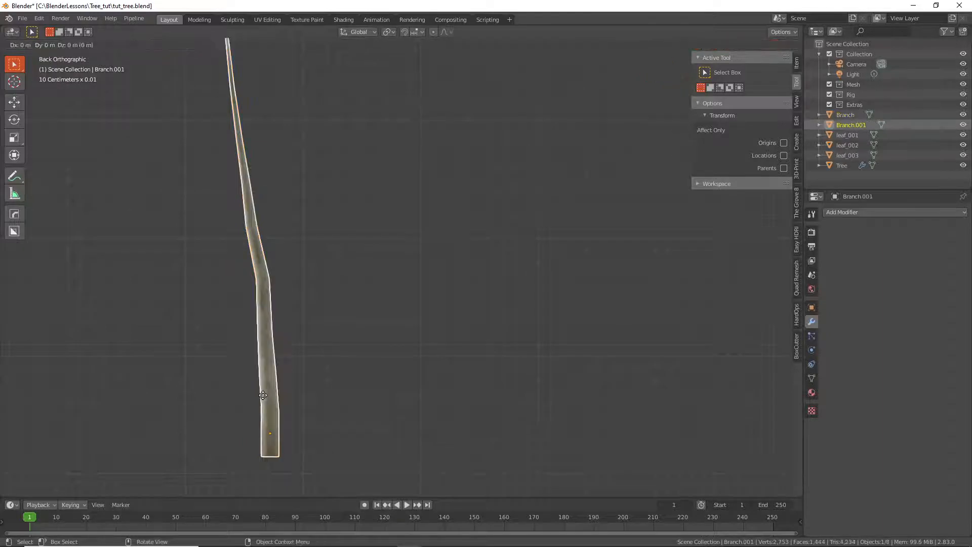
click(257, 190)
- Rotate the duplicated branch outward from the stem and scale it down to a smaller side branch
key(r)
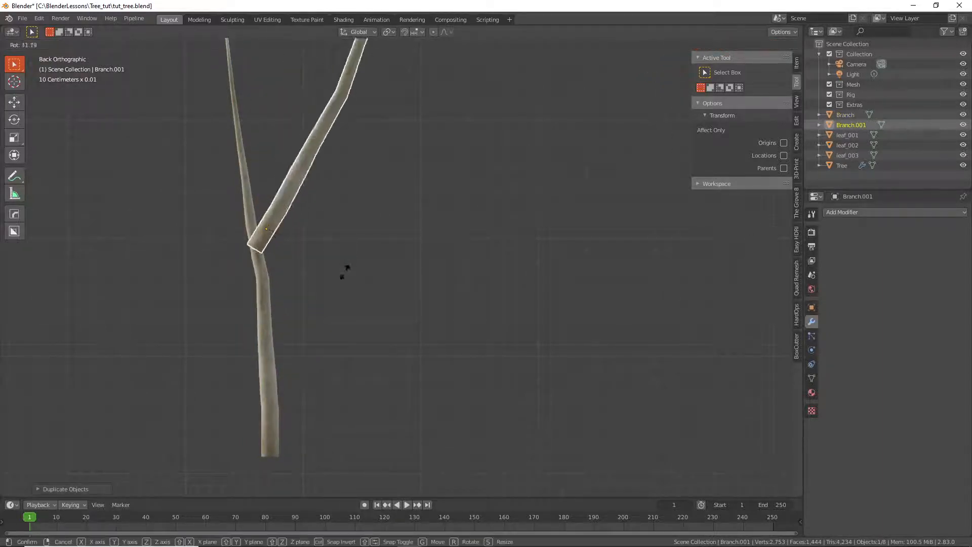
click(337, 287)
key(s)
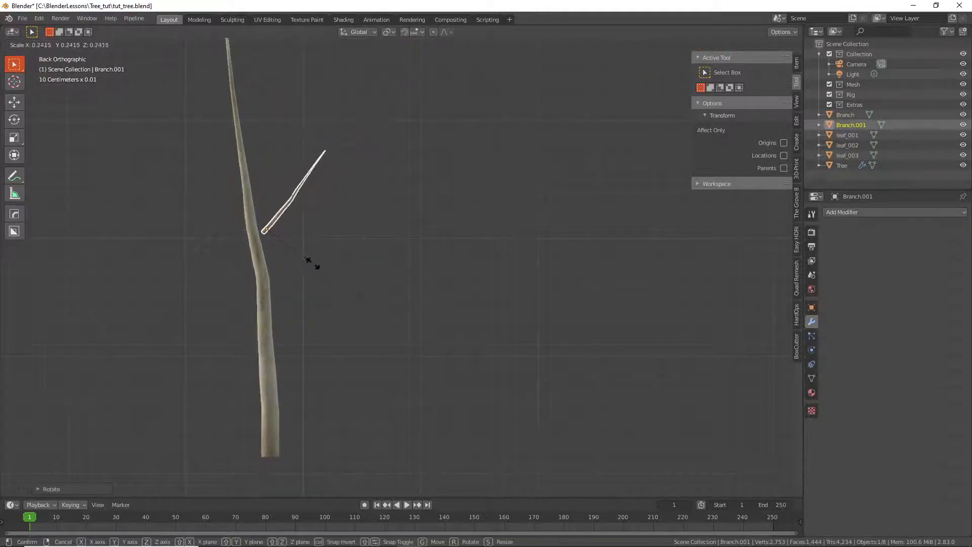
click(335, 276)
- Move the small side branch from several viewing angles until its base sits against the main branch
key(g)
click(331, 282)
middle_drag(331, 281, 378, 286)
key(g)
click(265, 274)
key(g)
click(378, 287)
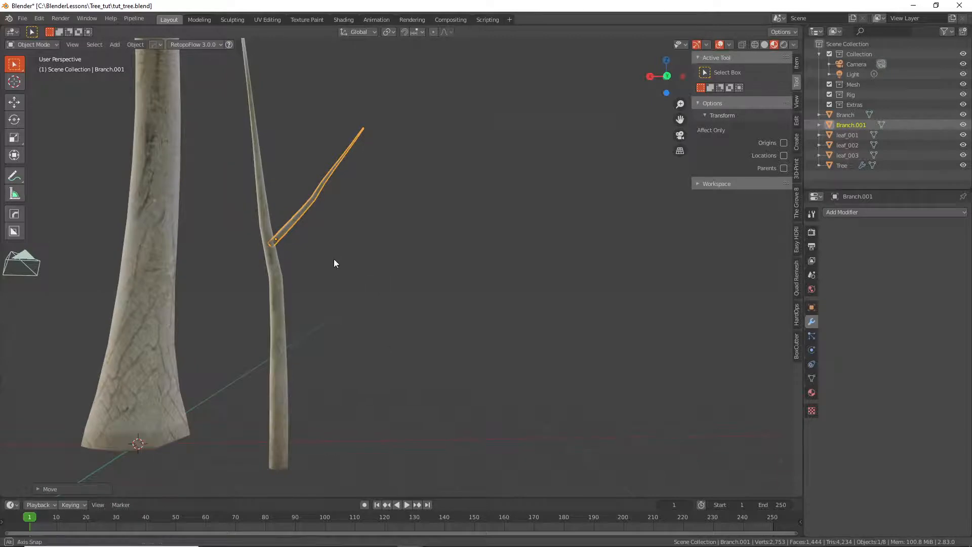
- Duplicate the side branch to the lower part of the main branch and enlarge the copy
middle_drag(334, 263, 320, 261)
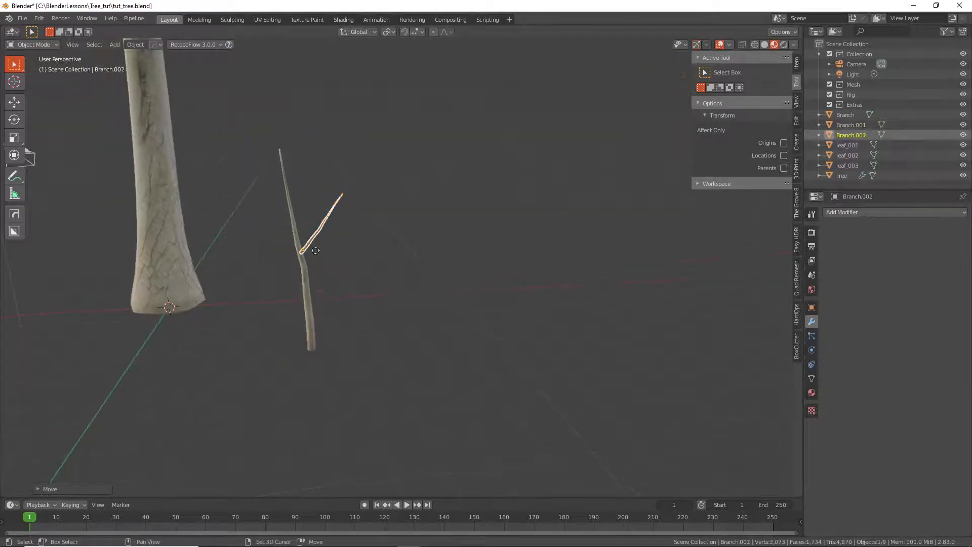
key(shift+d)
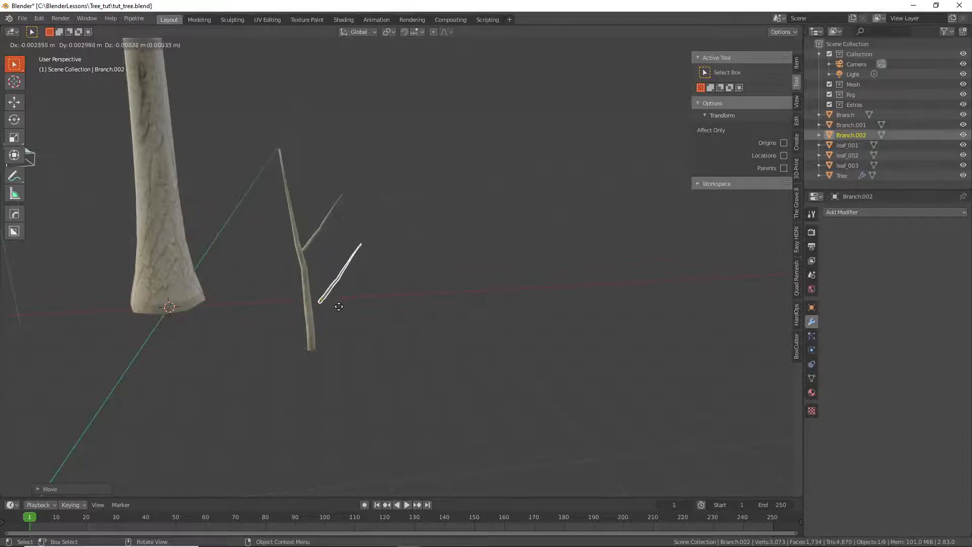
click(331, 336)
scroll(312, 342, up, 4)
middle_drag(312, 347, 397, 339)
key(g)
click(357, 354)
key(g)
click(471, 348)
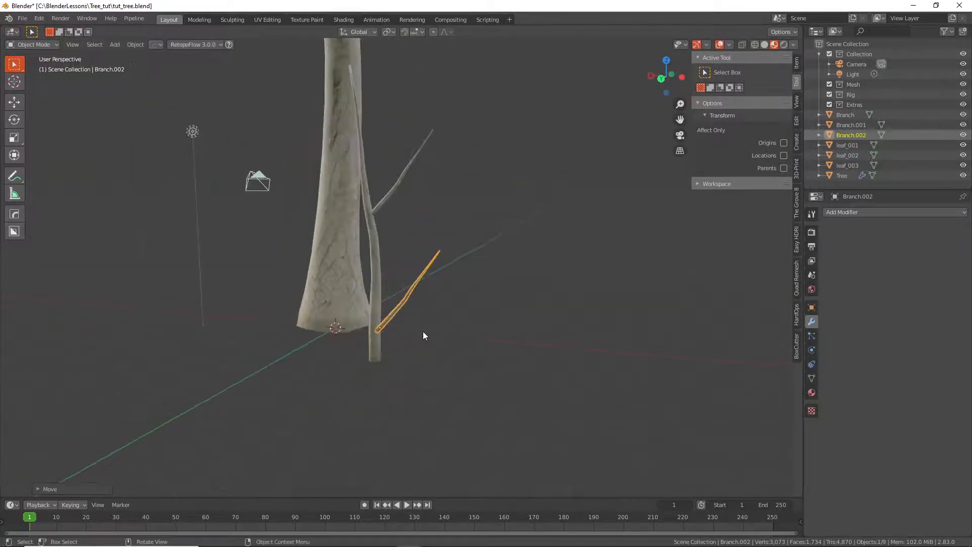
key(s)
click(466, 321)
- Duplicate the lower side branch to the opposite side of the stem and flip the copy by scaling it -1 along Z
middle_drag(466, 321, 421, 321)
key(shift+d)
click(353, 300)
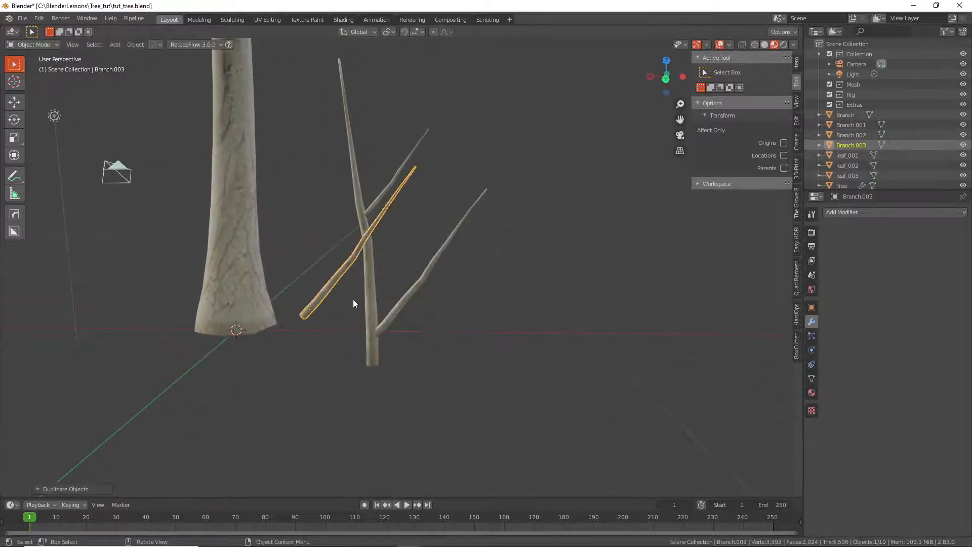
text(s)
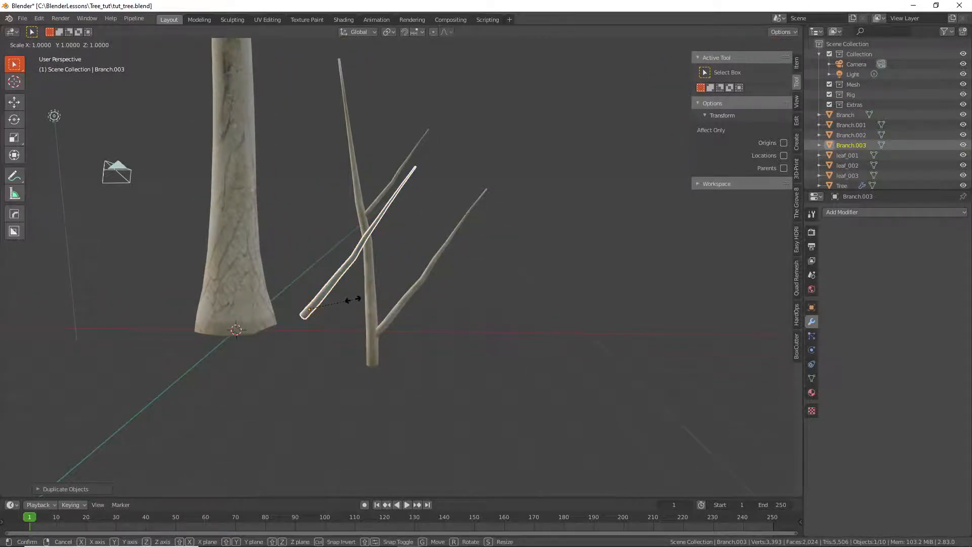
text(x-1)
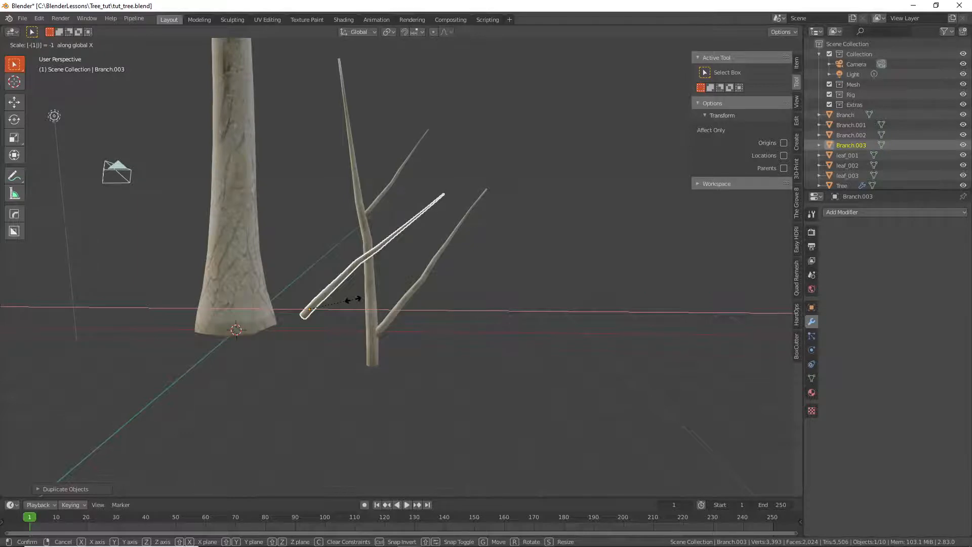
text(y)
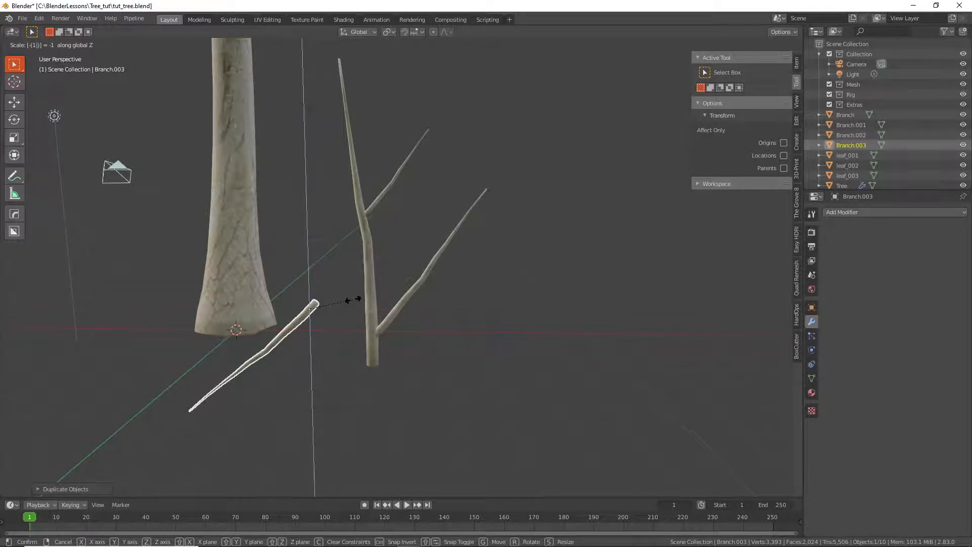
click(353, 300)
- Rotate the flipped side branch so it points upward and away from the main branch
middle_drag(359, 299, 424, 242)
key(r)
click(425, 441)
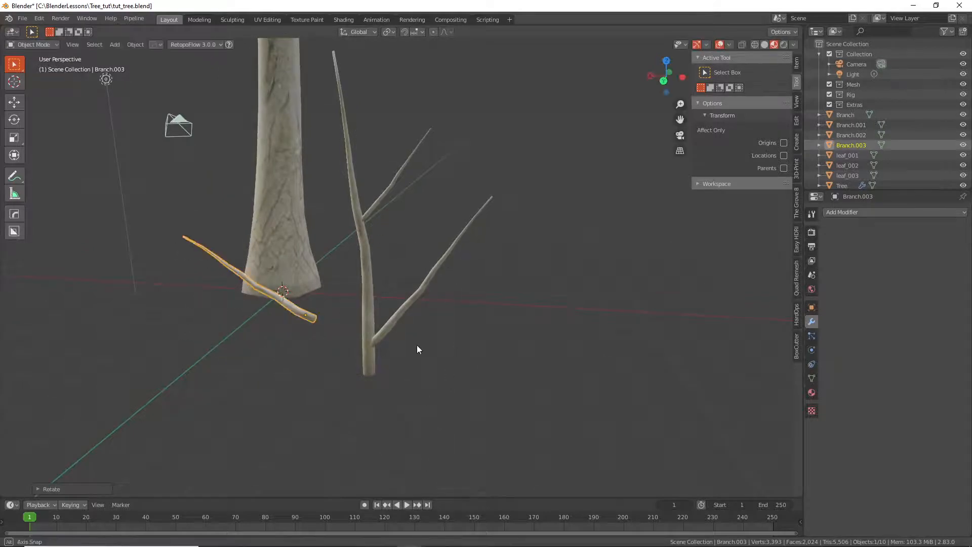
- Move the flipped side branch until its base meets the lower part of the main branch
middle_drag(418, 350, 357, 307)
key(g)
click(460, 321)
key(g)
click(481, 321)
key(g)
click(484, 318)
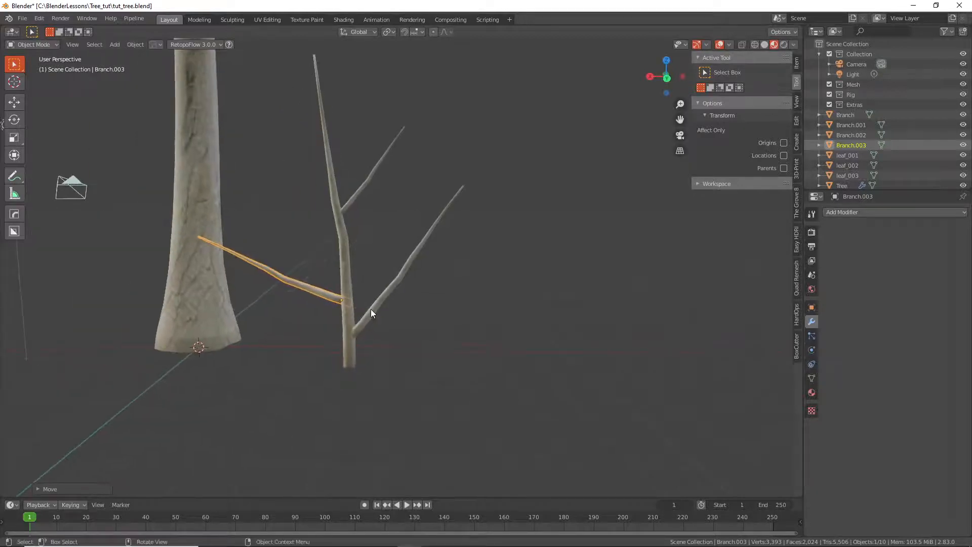
key(g)
click(355, 295)
- Duplicate the flipped side branch near the top of the main branch and scale the copy down
scroll(355, 293, down, 2)
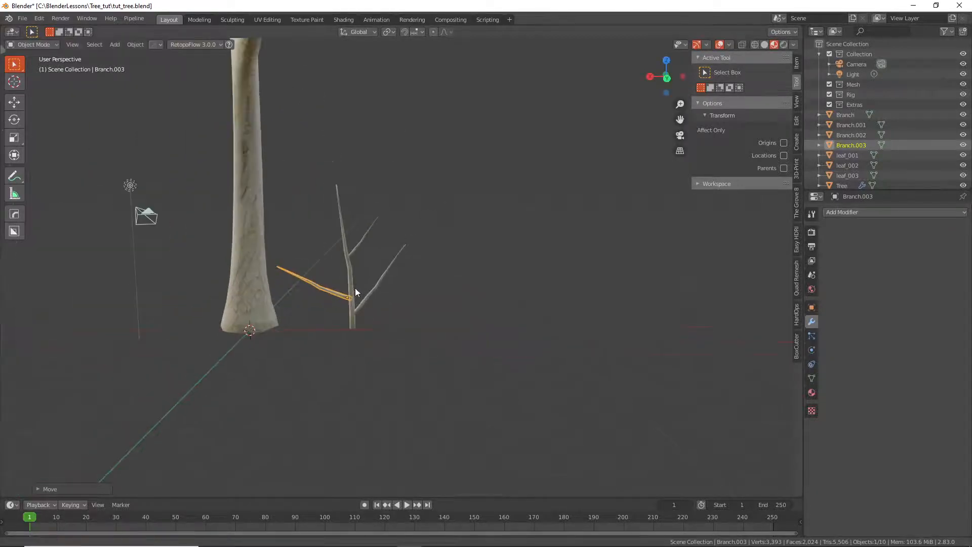
scroll(314, 327, up, 3)
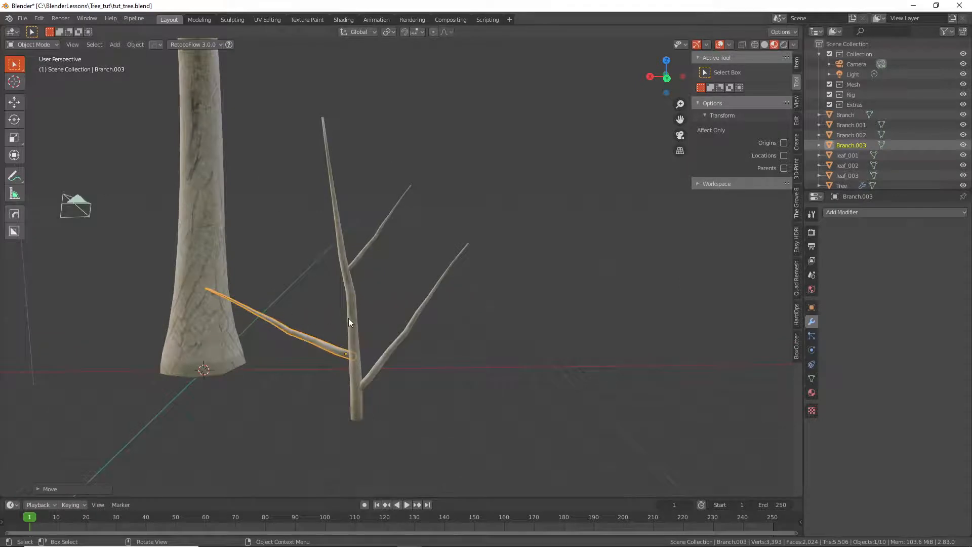
key(shift+d)
click(329, 172)
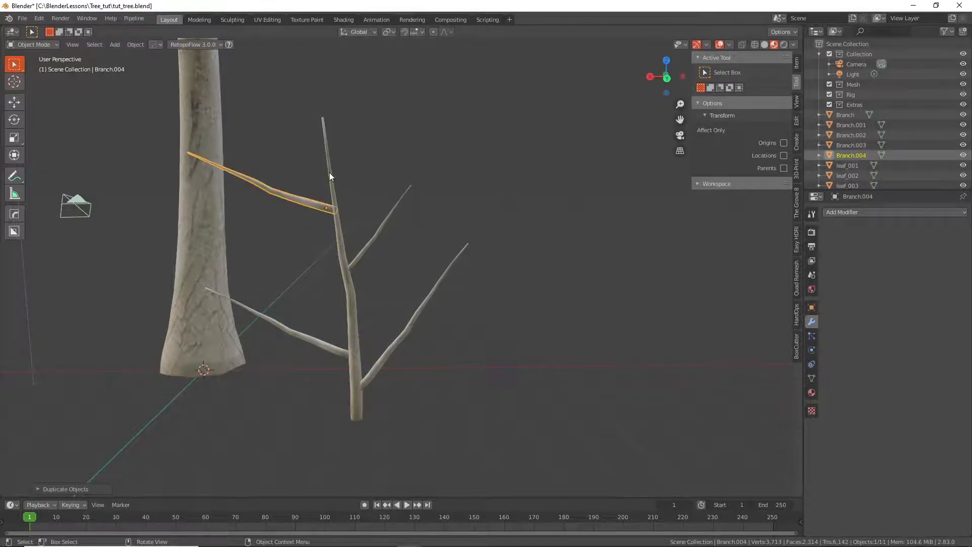
key(s)
click(385, 263)
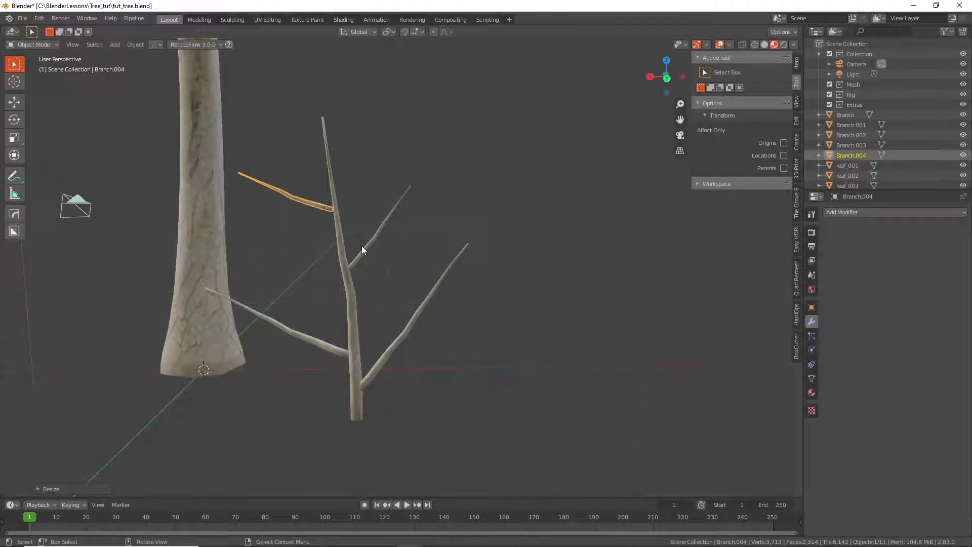
- Adjust the upper copy's position so its base connects to the main branch from all angles
mouse_move(361, 248)
middle_down()
mouse_move(400, 259)
mouse_move(482, 256)
mouse_move(345, 244)
middle_up()
key(g)
click(490, 256)
key(g)
click(345, 244)
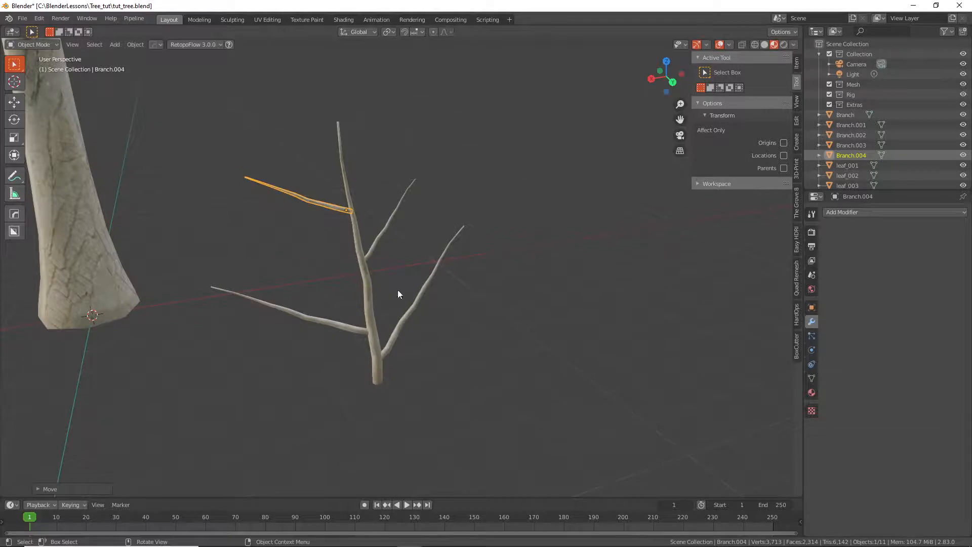
- Join the four side branches with the main branch into the single Branch object
middle_drag(397, 290, 308, 280)
scroll(387, 257, down, 4)
scroll(362, 286, down, 4)
scroll(359, 277, up, 8)
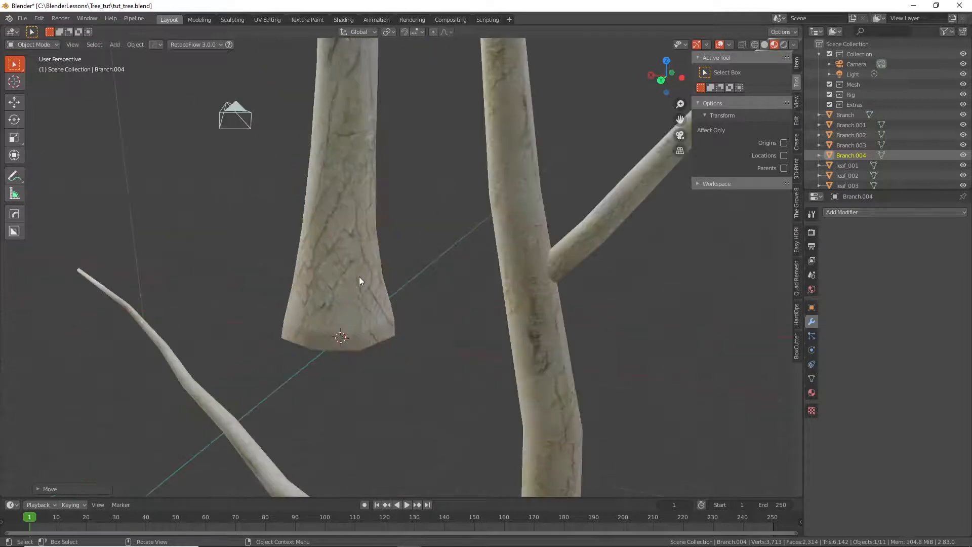
scroll(362, 276, down, 4)
scroll(364, 277, up, 3)
shift+click(416, 269)
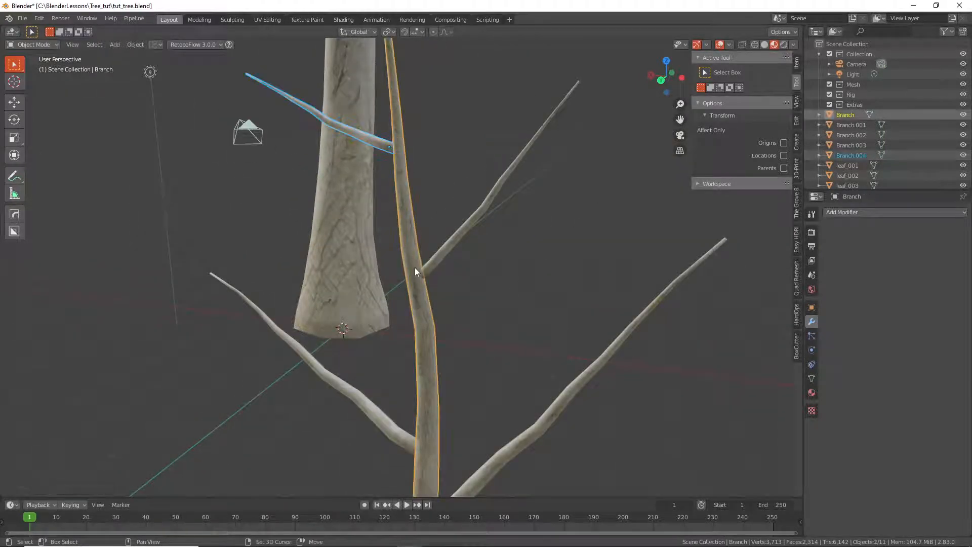
click(375, 147)
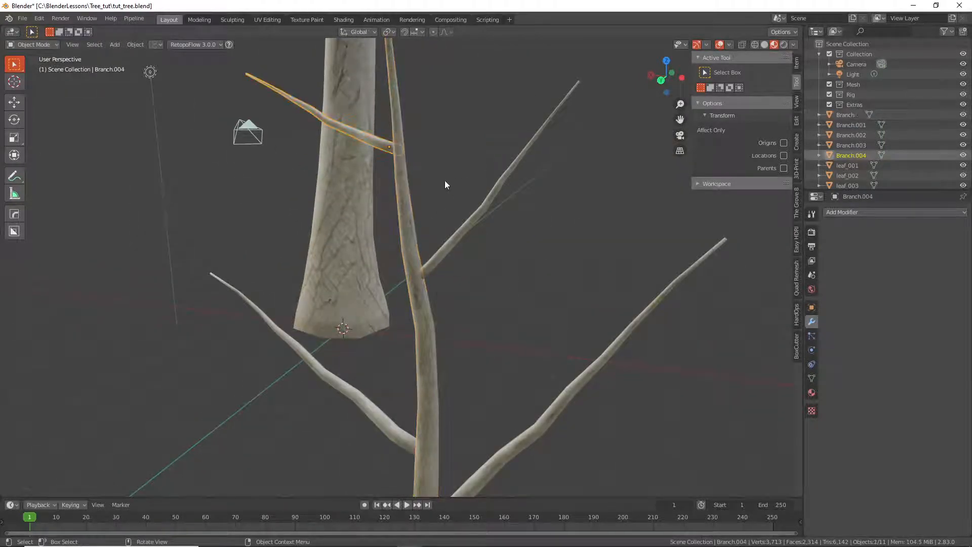
shift+click(475, 217)
shift+click(551, 432)
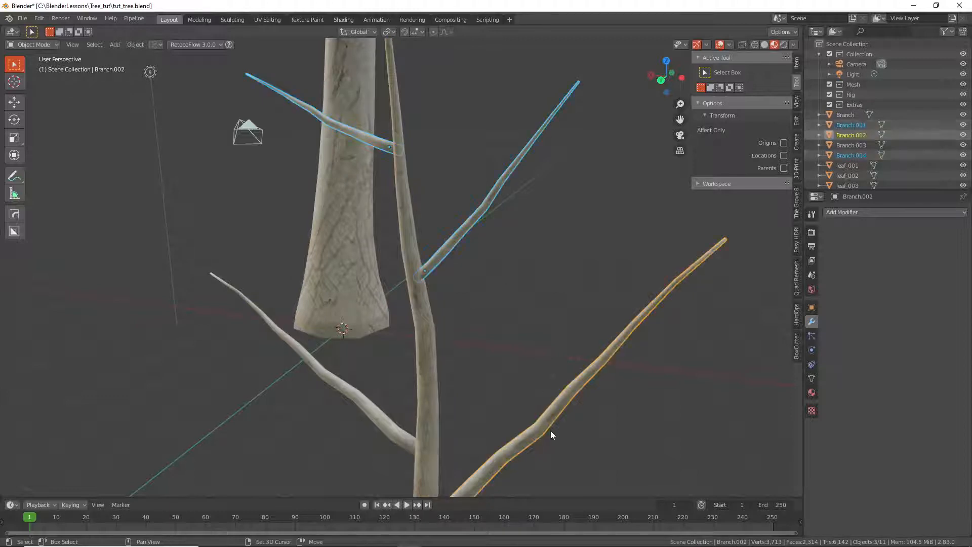
shift+click(388, 428)
shift+click(431, 405)
key(ctrl+j)
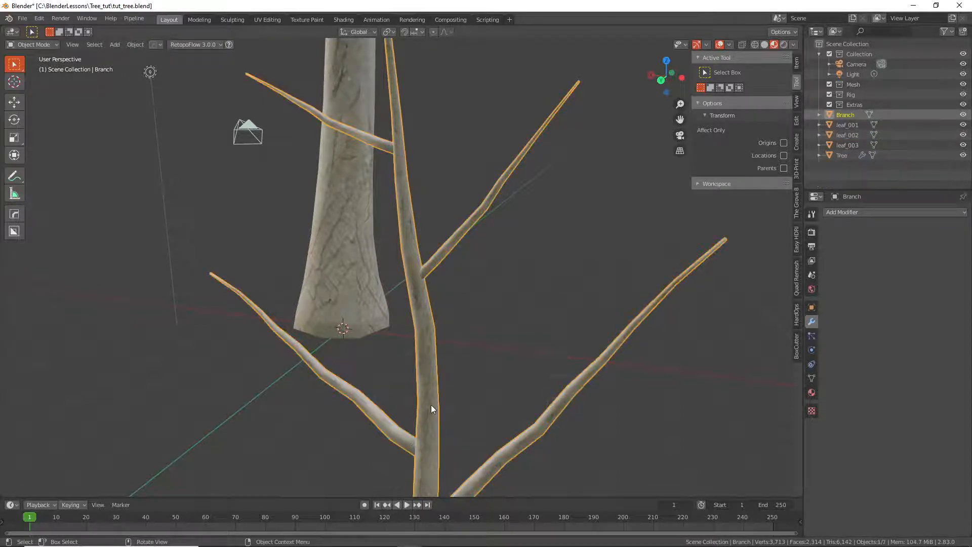
- Start editing the joined Branch mesh in vertex selection mode
scroll(430, 405, down, 3)
scroll(430, 405, up, 2)
scroll(430, 405, down, 2)
key(Tab)
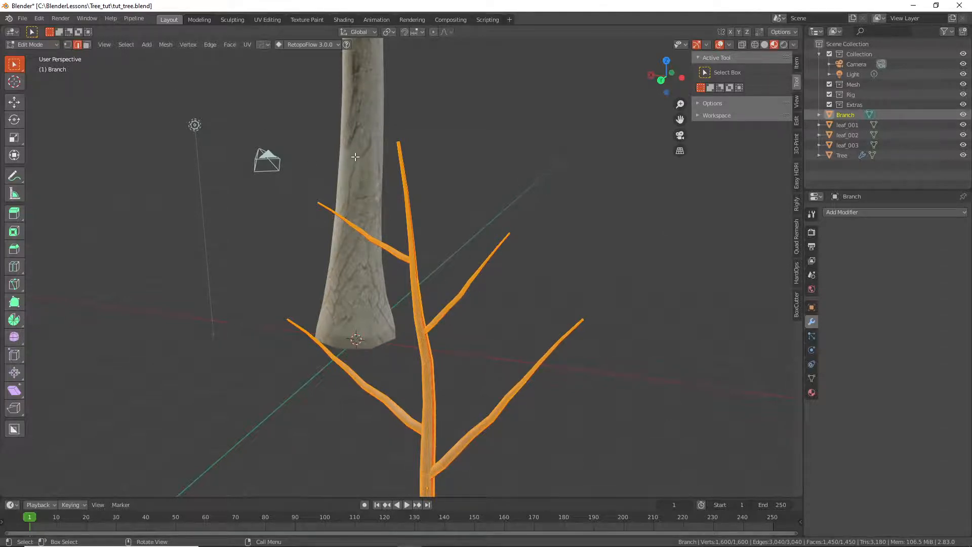
key(Tab)
scroll(394, 184, up, 1)
key(Tab)
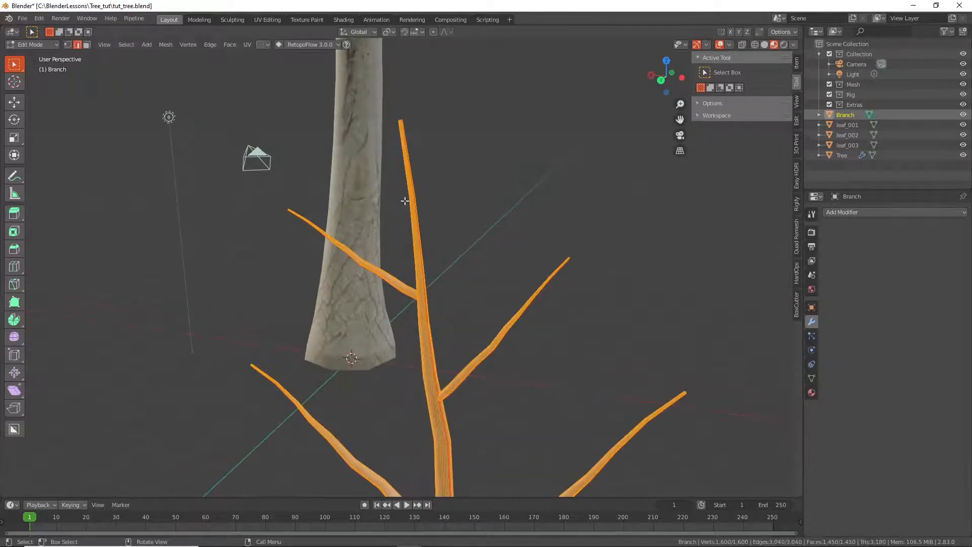
scroll(404, 201, up, 1)
click(68, 44)
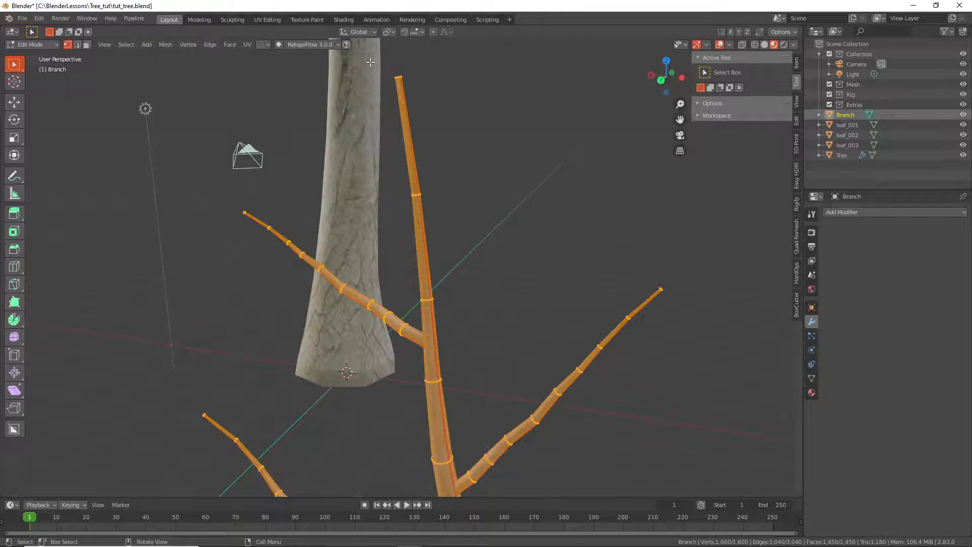
- Select the vertices at the tips of the main branch and all four side branches
click(398, 77)
shift+click(247, 215)
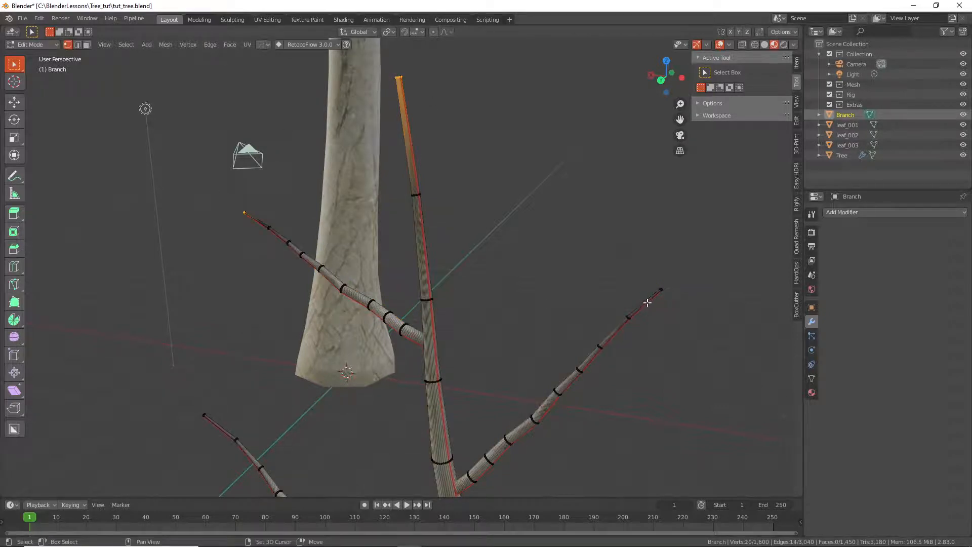
shift+drag(647, 281, 689, 303)
key(KP_Decimal)
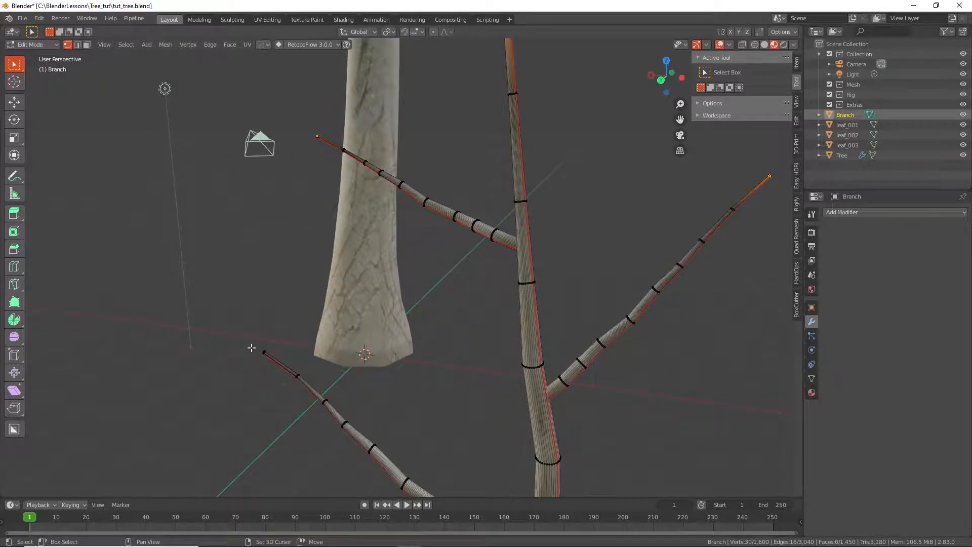
shift+drag(252, 348, 280, 366)
shift+middle_drag(286, 368, 179, 157)
scroll(550, 289, down, 3)
shift+middle_drag(463, 278, 305, 371)
shift+drag(420, 270, 460, 292)
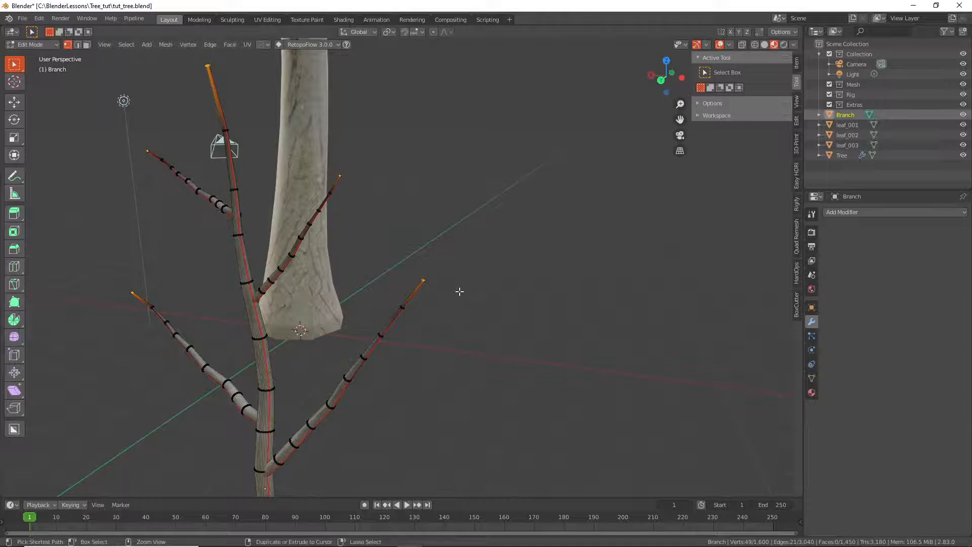
- Grow the tip selection three times down along every branch
key(ctrl+KP_Add)
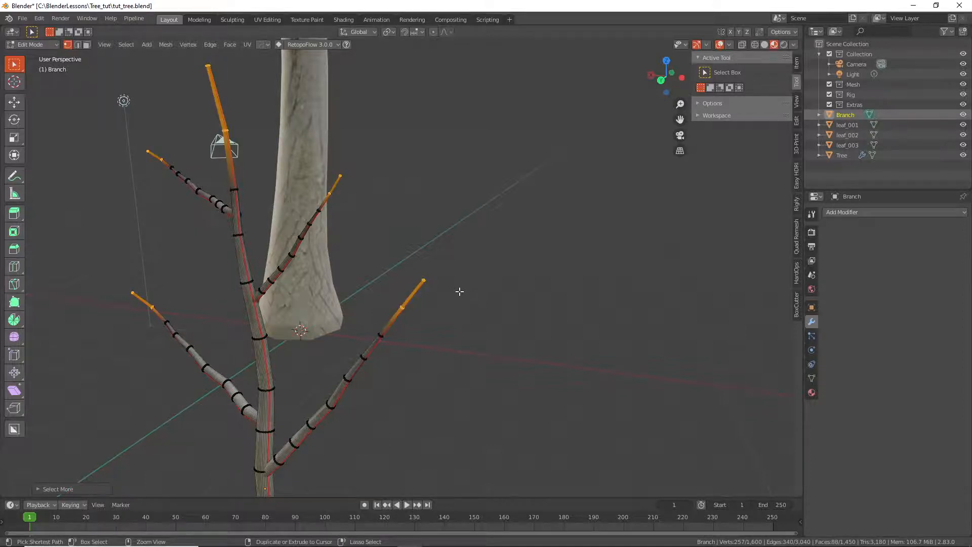
key(ctrl+KP_Add)
key(ctrl+KP_Add)
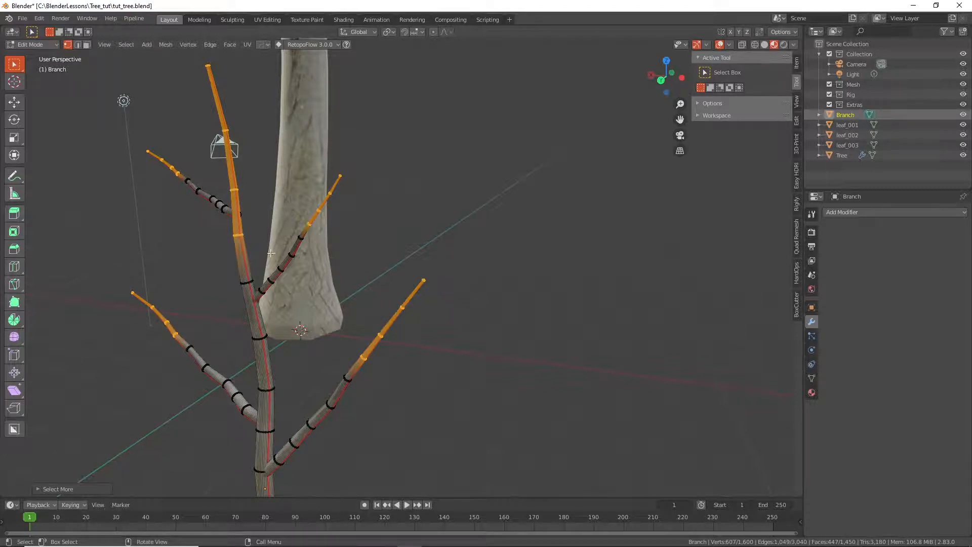
- In wireframe shading, extend the selection down all four side branches, leaving only their sections nearest the main branch unselected
middle_drag(247, 306, 302, 299)
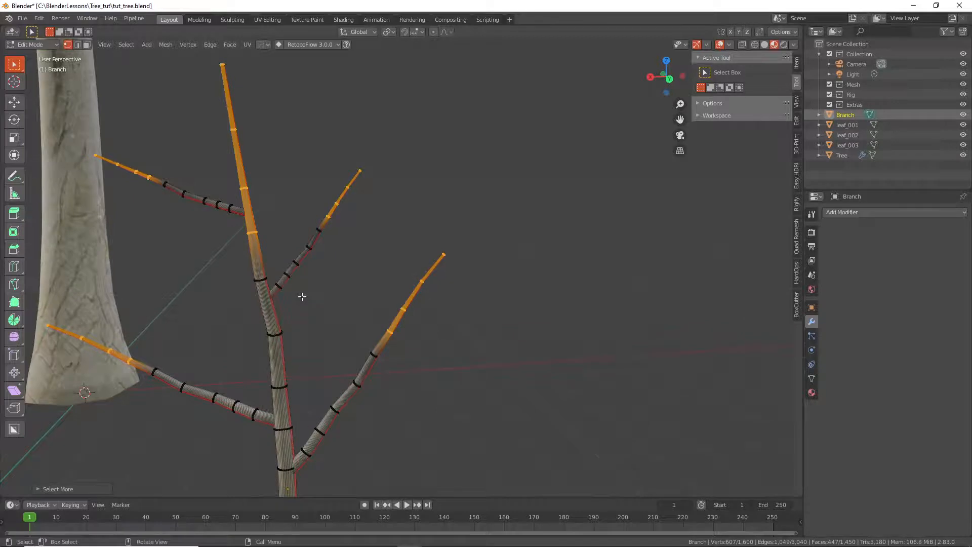
shift+drag(305, 221, 329, 252)
click(754, 46)
shift+drag(283, 203, 347, 288)
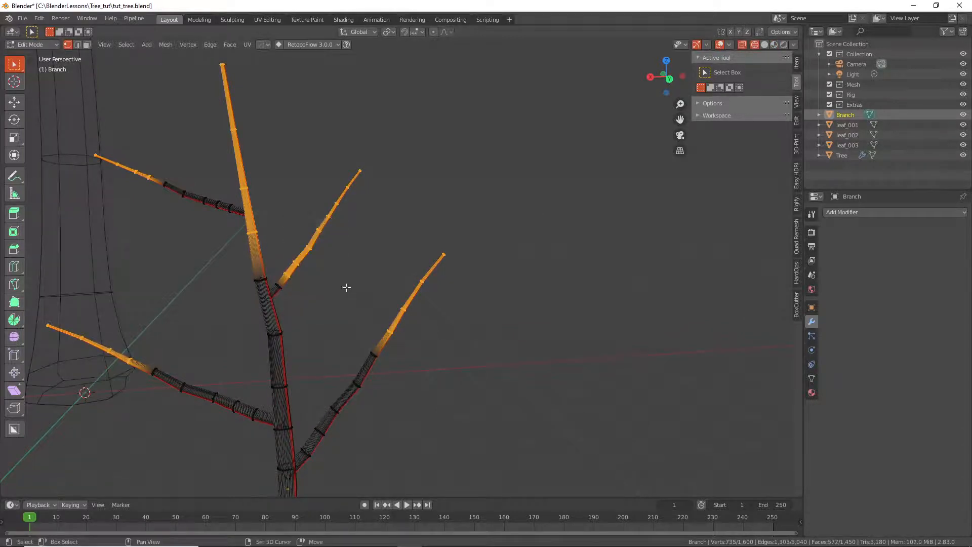
shift+drag(274, 273, 288, 293)
shift+drag(361, 325, 406, 378)
ctrl+drag(268, 278, 288, 296)
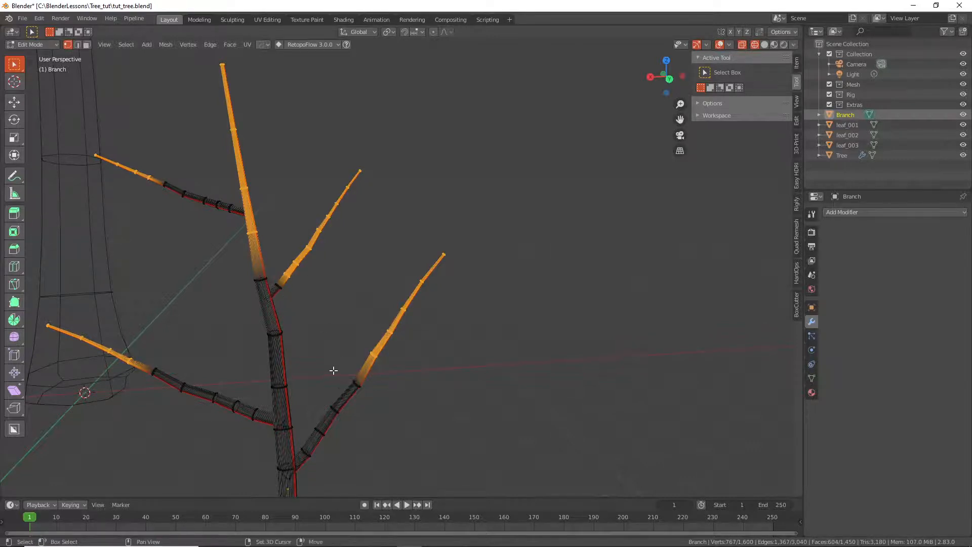
shift+drag(334, 371, 348, 419)
shift+drag(111, 319, 230, 439)
shift+drag(151, 148, 215, 235)
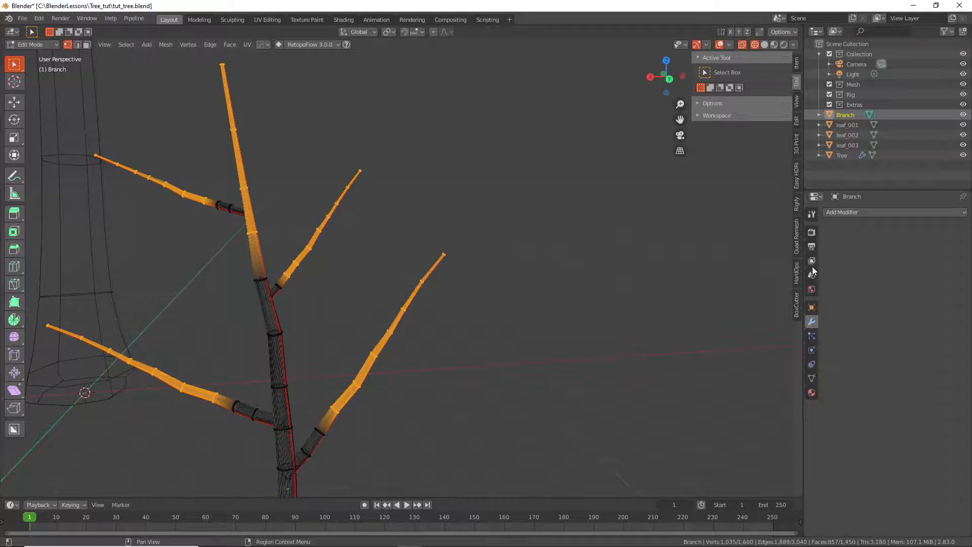
- Create a vertex group named Leaf_Generation and assign the selected outer branch vertices to it with weight 1.000
click(811, 379)
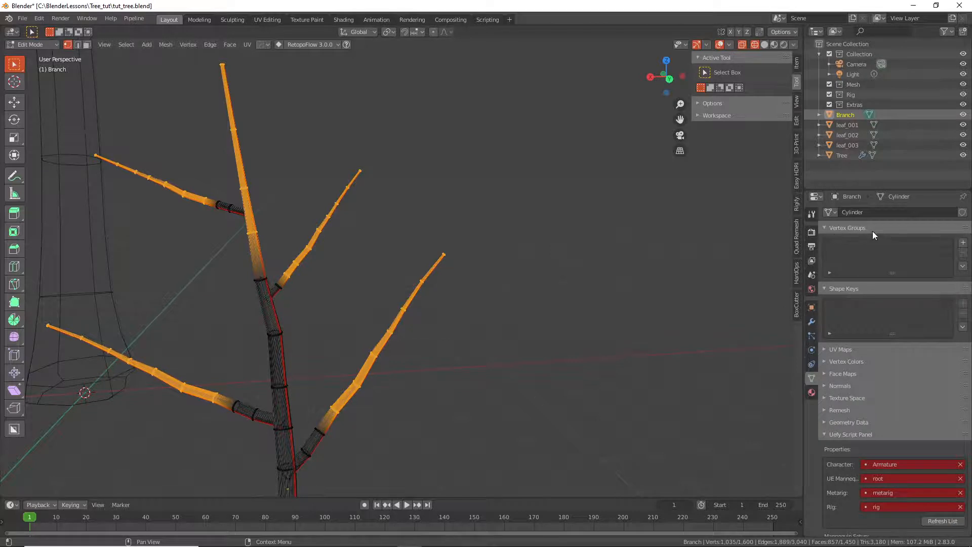
click(964, 244)
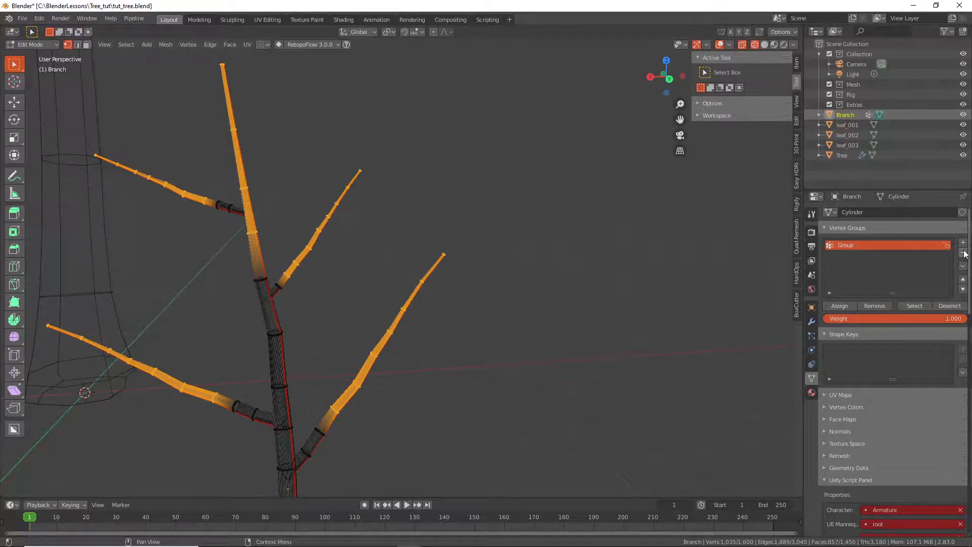
double_click(896, 244)
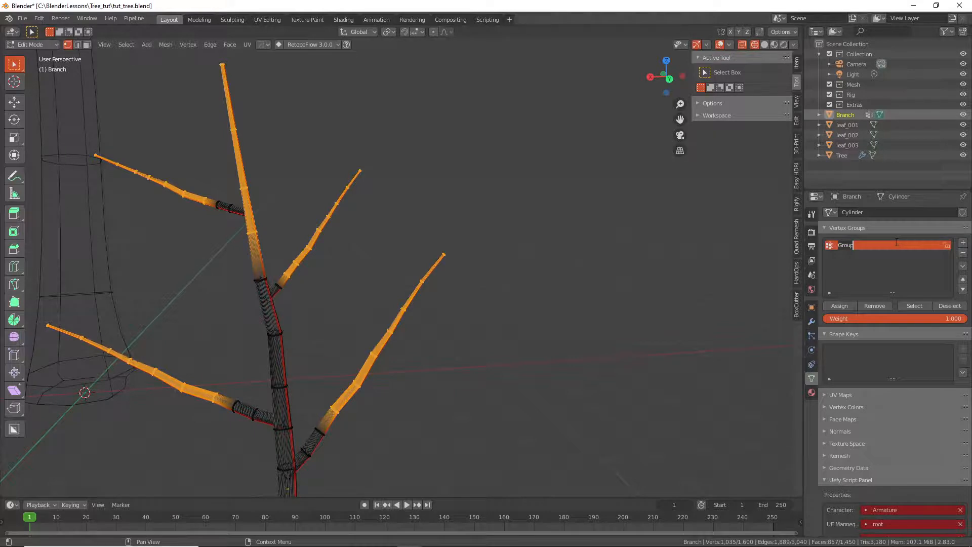
key(ctrl+BackSpace)
text(Leaf )
text(Generation)
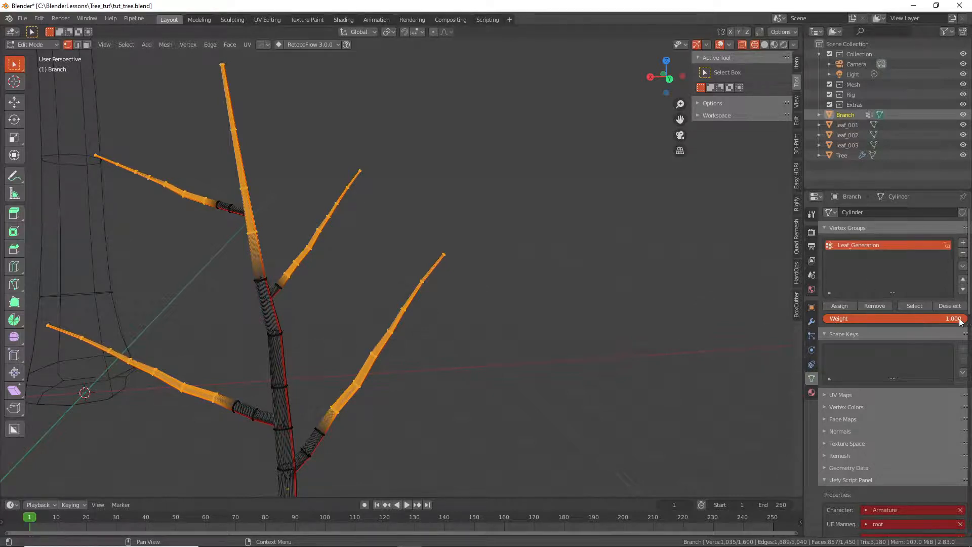
click(843, 306)
- Check the Leaf_Generation group's membership by deselecting and reselecting its vertices alongside a test selection on the main branch
click(951, 306)
drag(259, 318, 299, 399)
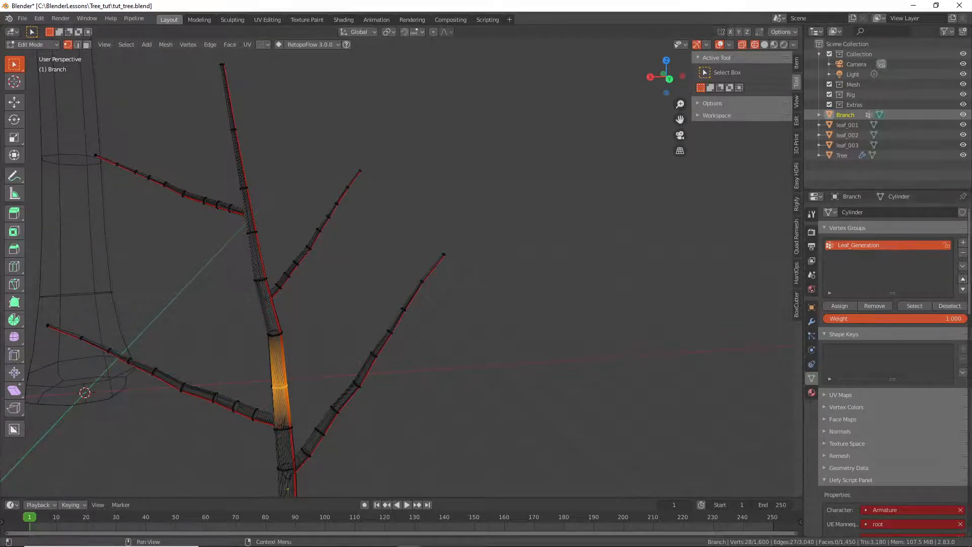
click(914, 306)
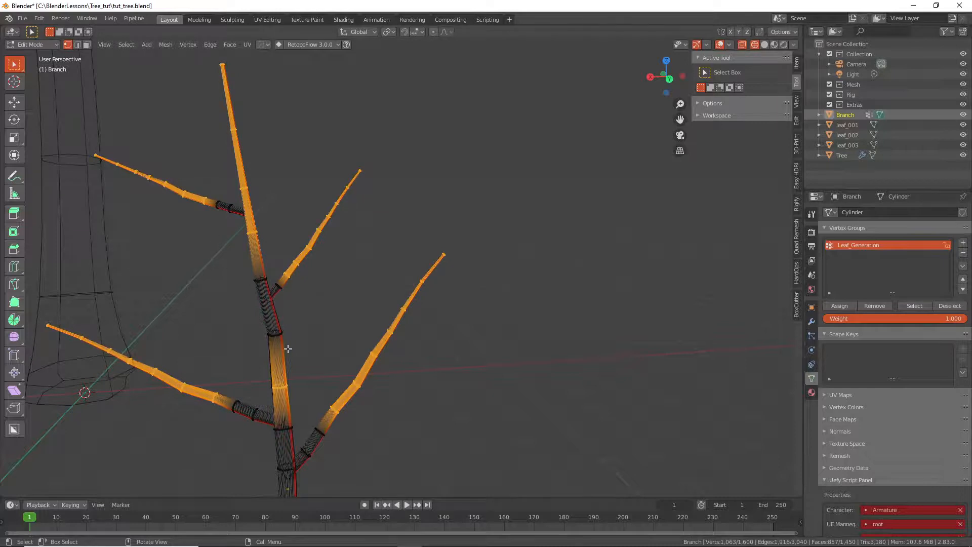
click(949, 306)
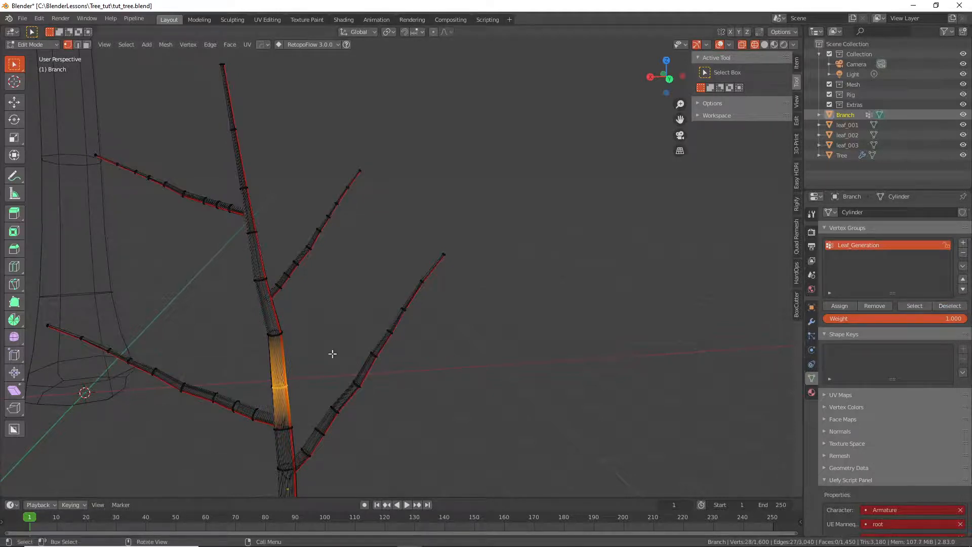
click(248, 362)
click(914, 306)
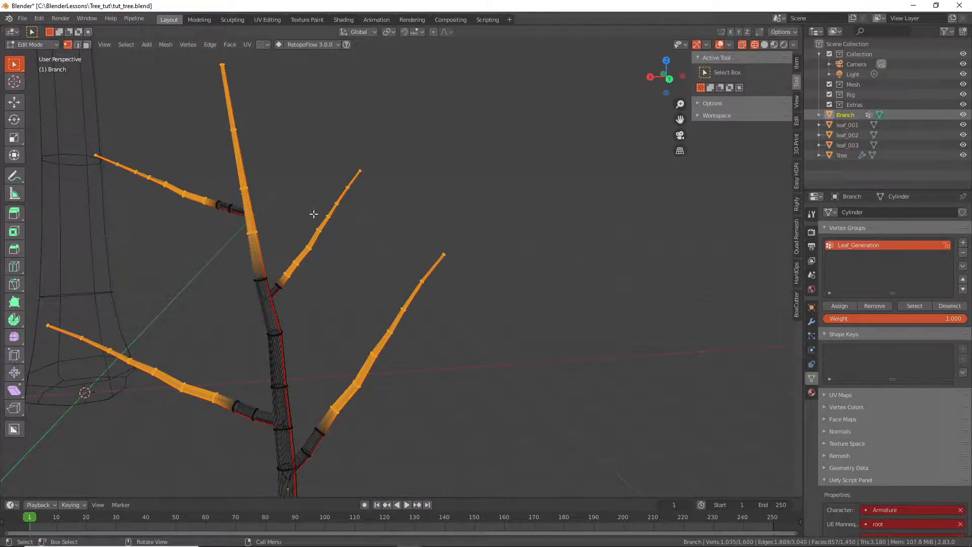
- Return the Branch to Object Mode and display the scene in solid shading
key(Tab)
scroll(428, 278, down, 5)
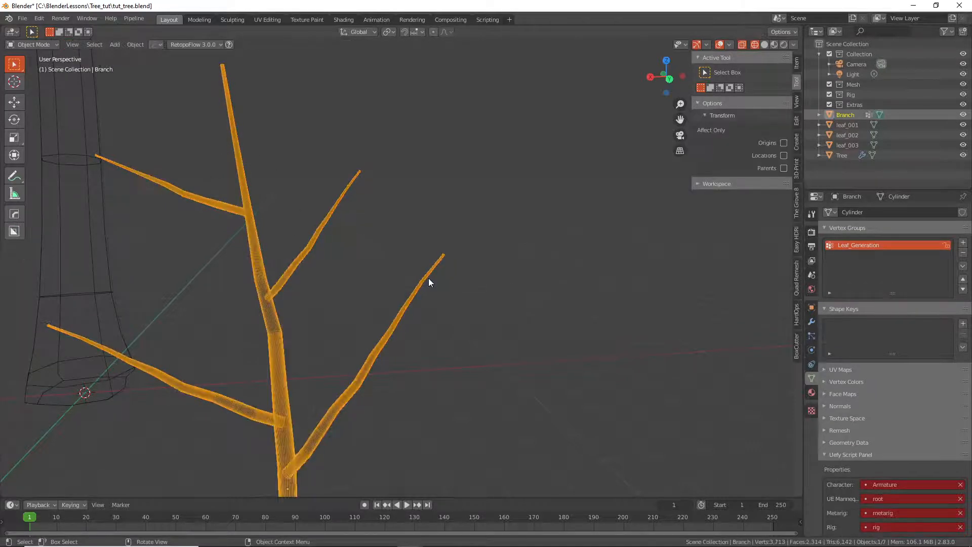
click(764, 44)
scroll(398, 306, up, 4)
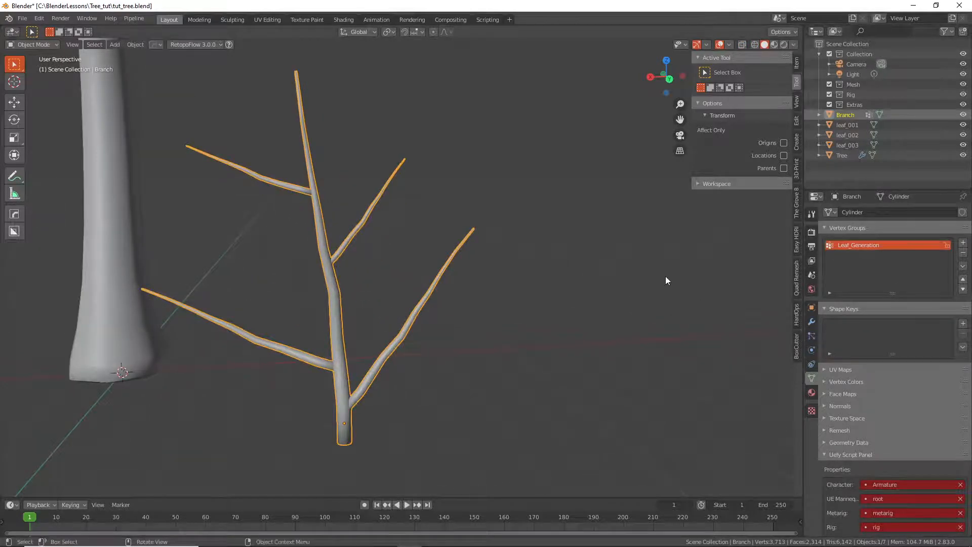
- Move the three leaf objects leaf_001, leaf_002 and leaf_003 into a new collection named Leaves
scroll(666, 276, down, 3)
shift+middle_drag(350, 266, 660, 281)
scroll(397, 233, down, 7)
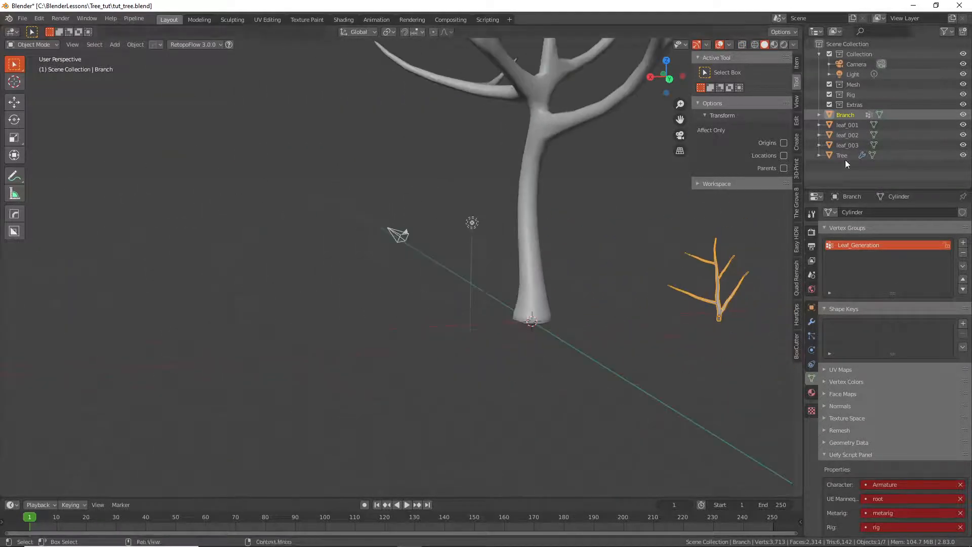
scroll(502, 274, up, 3)
drag(491, 174, 538, 209)
key(m)
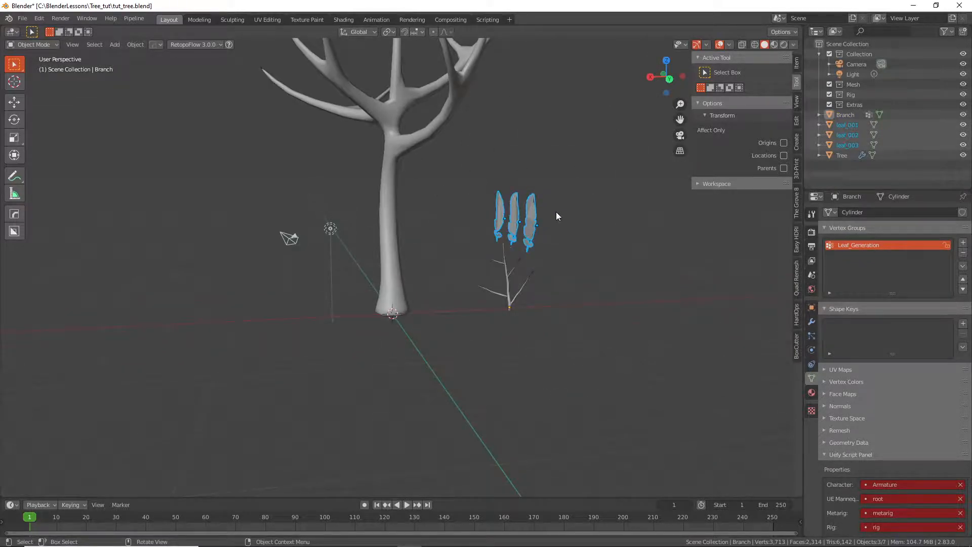
key(m)
key(Escape)
key(m)
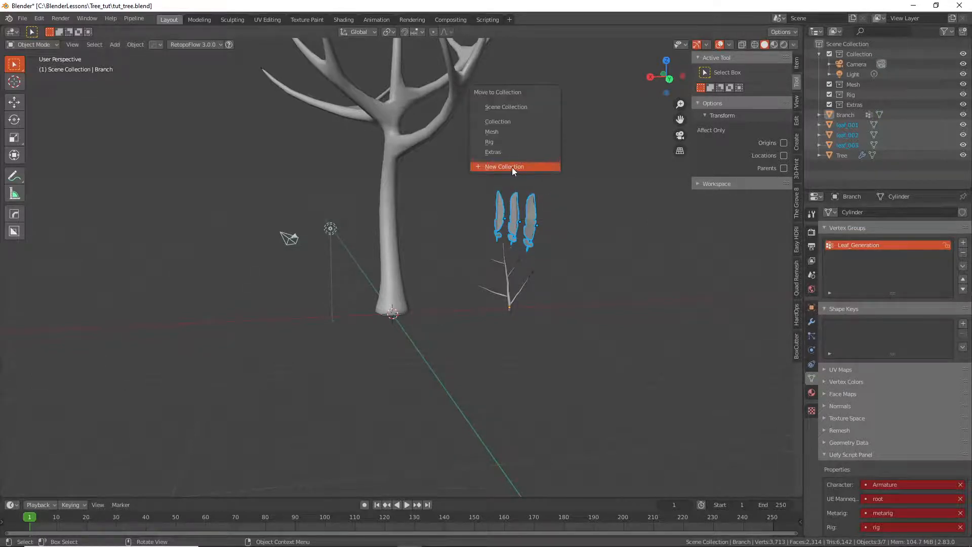
click(512, 167)
text(Leaves)
key(Return)
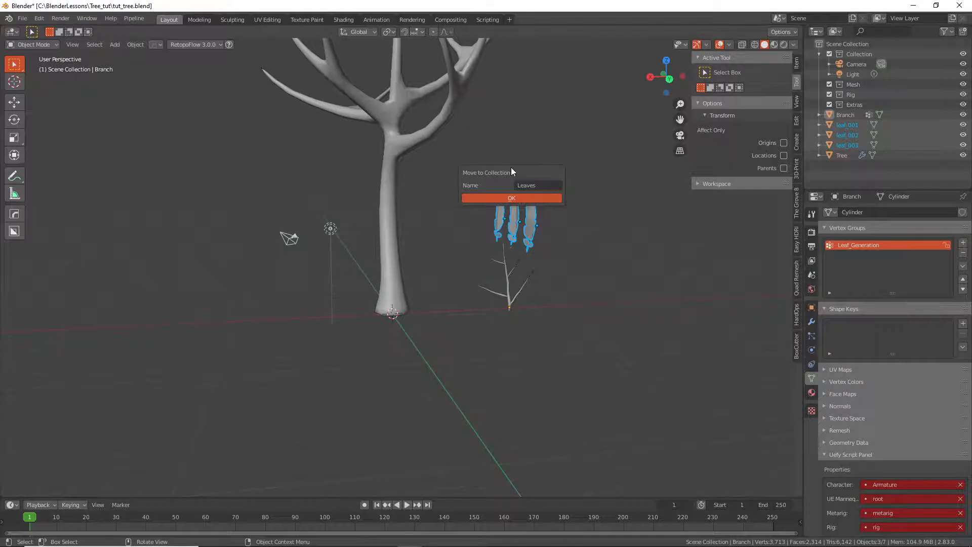
click(524, 199)
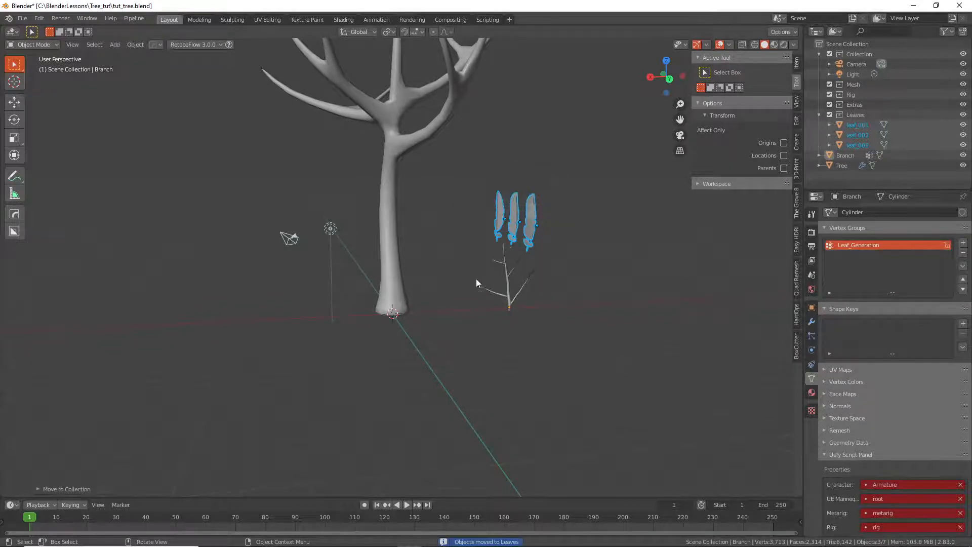
- Add a particle system named Leaves to the Branch object
click(507, 281)
key(KP_Decimal)
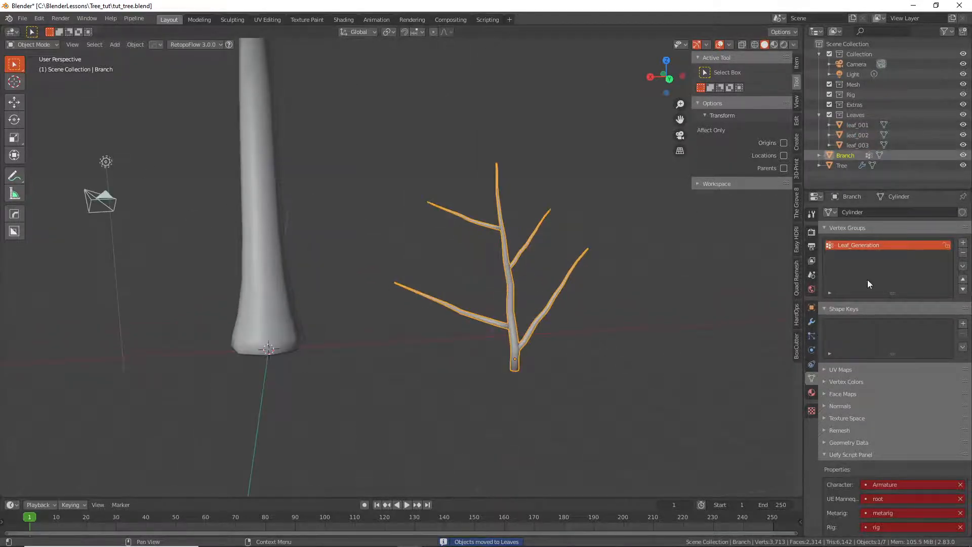
click(812, 335)
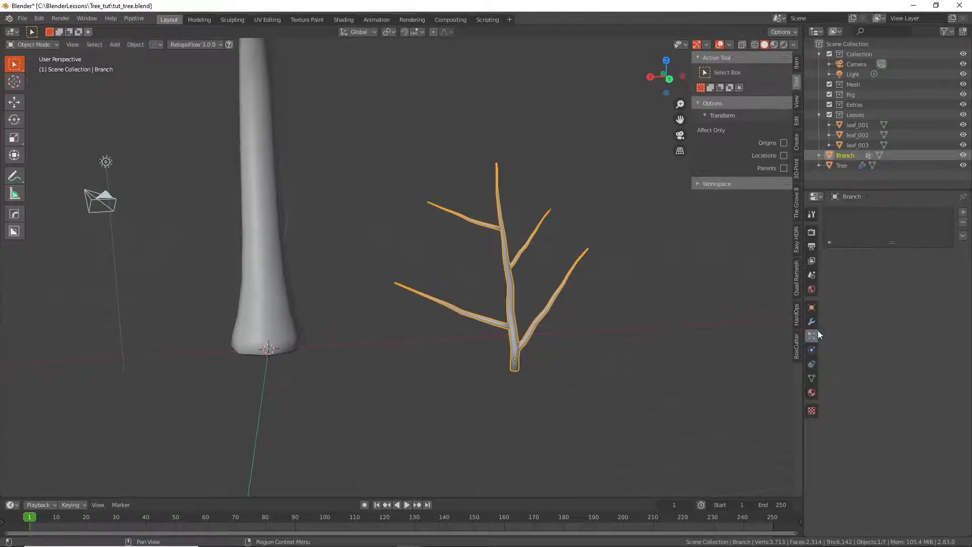
click(963, 213)
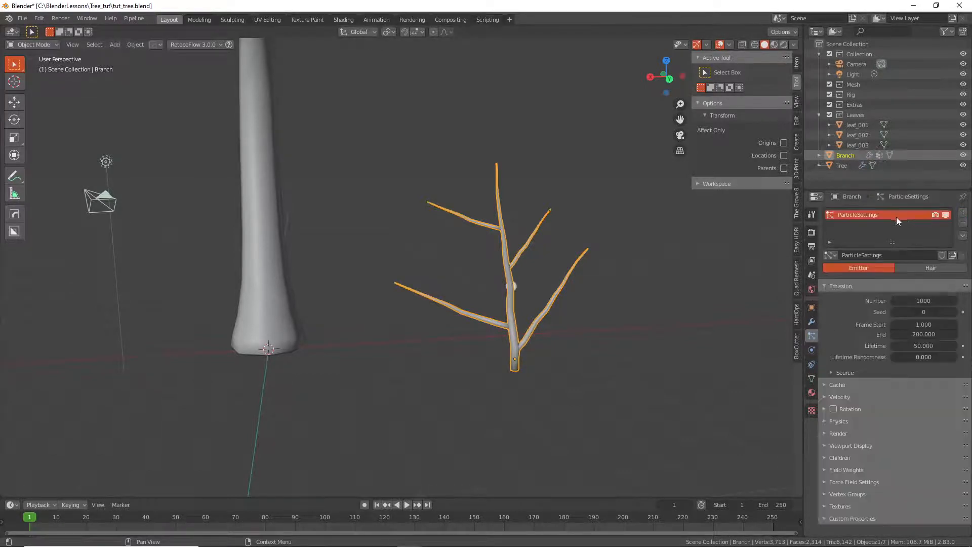
double_click(883, 214)
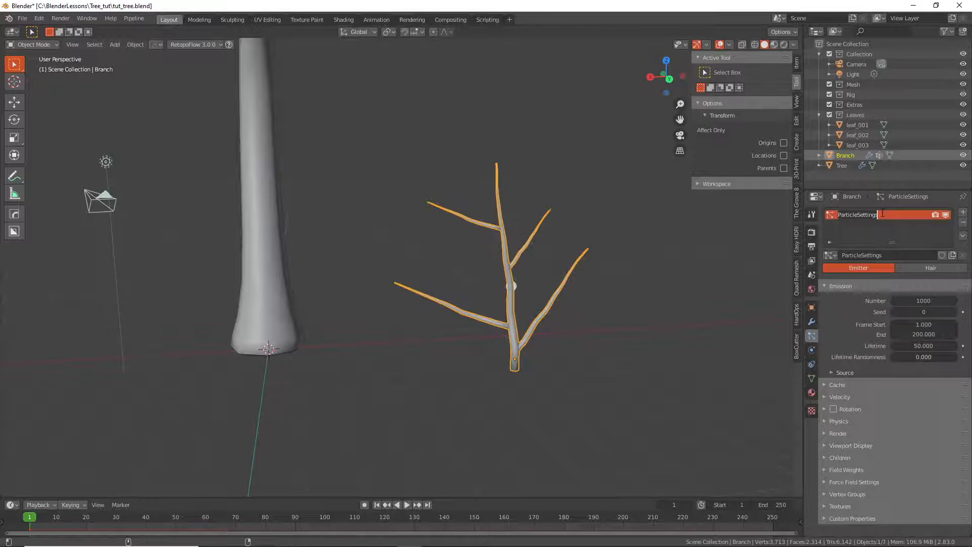
text(Leaves)
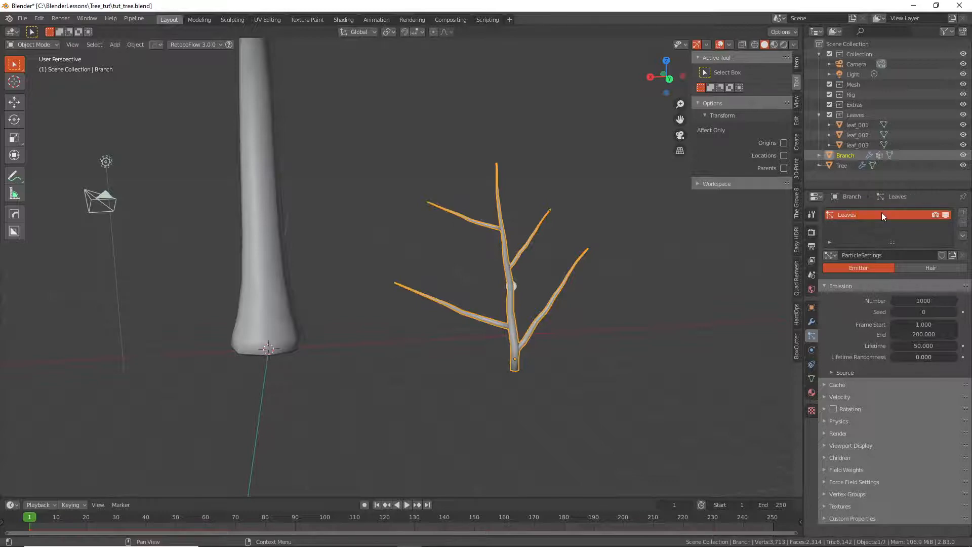
- Make the Leaves particle system a Hair type with 50 particles and enable its Advanced options
click(919, 267)
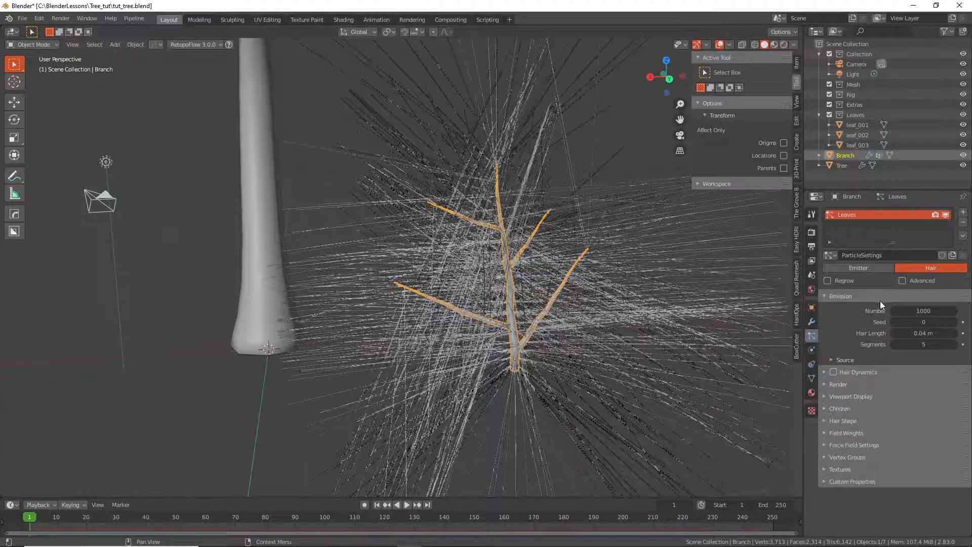
click(922, 311)
text(50)
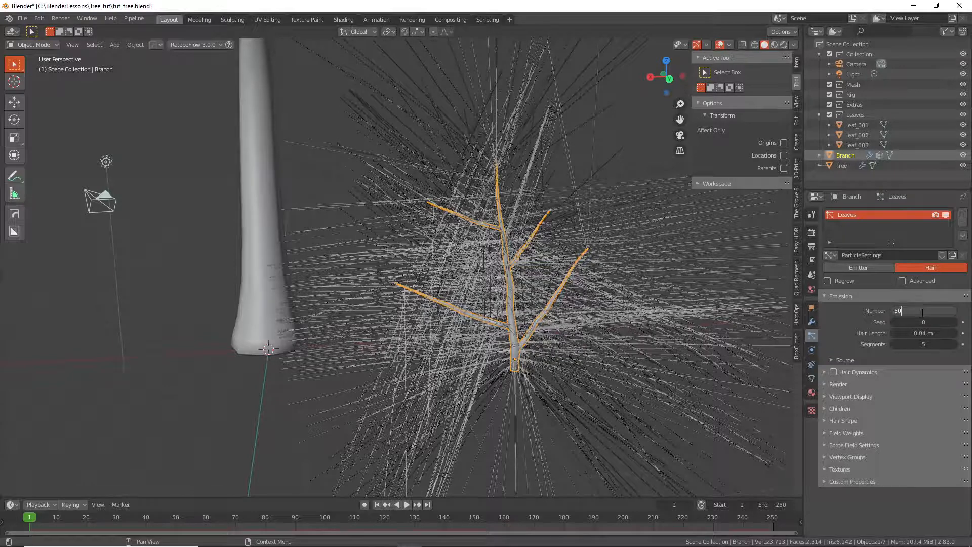
key(Return)
click(933, 312)
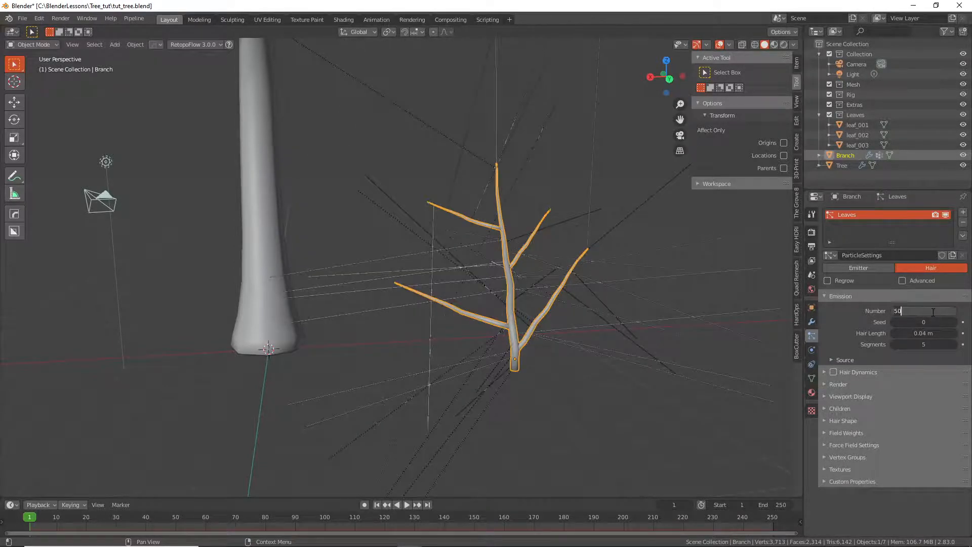
click(908, 278)
click(907, 281)
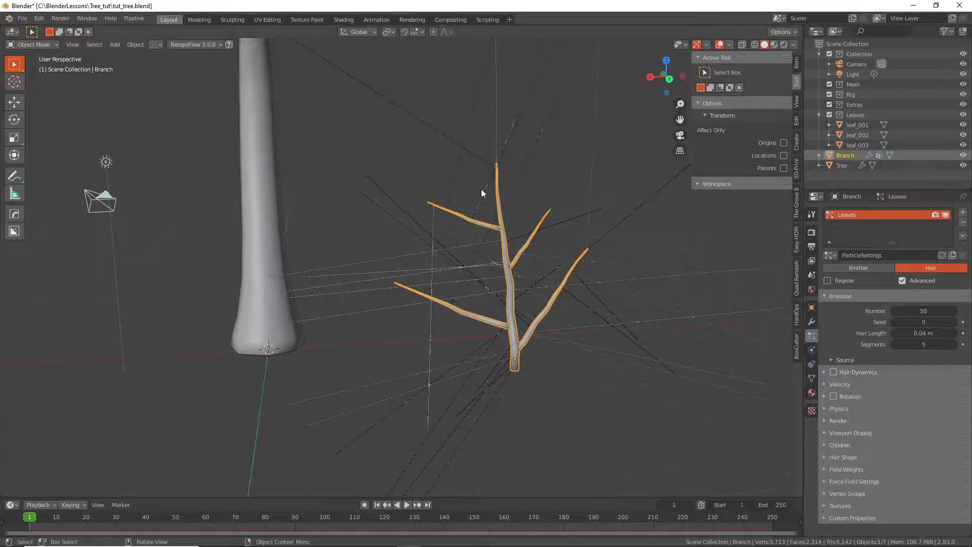
- Assign the Leaf_Generation vertex group to control the density of the Leaves particles
click(825, 494)
scroll(907, 463, down, 4)
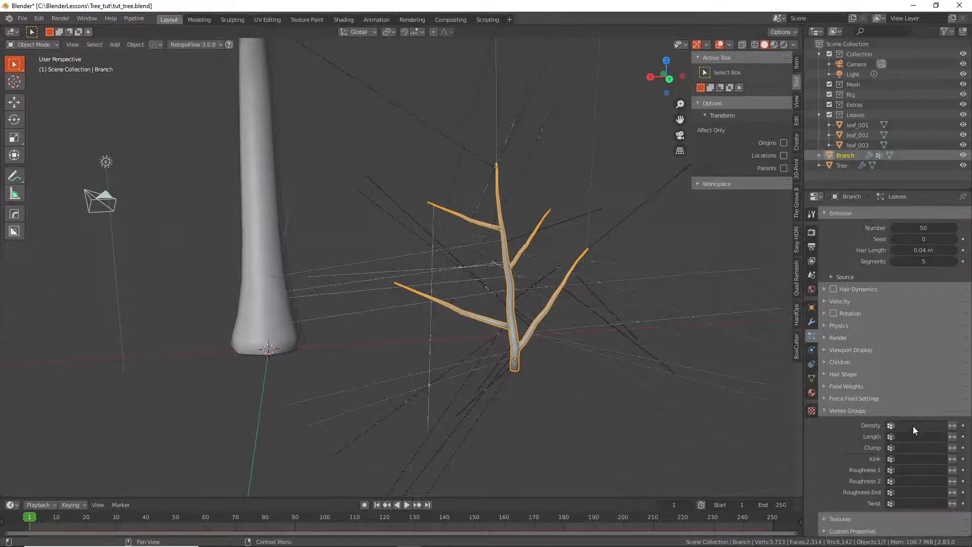
click(913, 426)
click(890, 440)
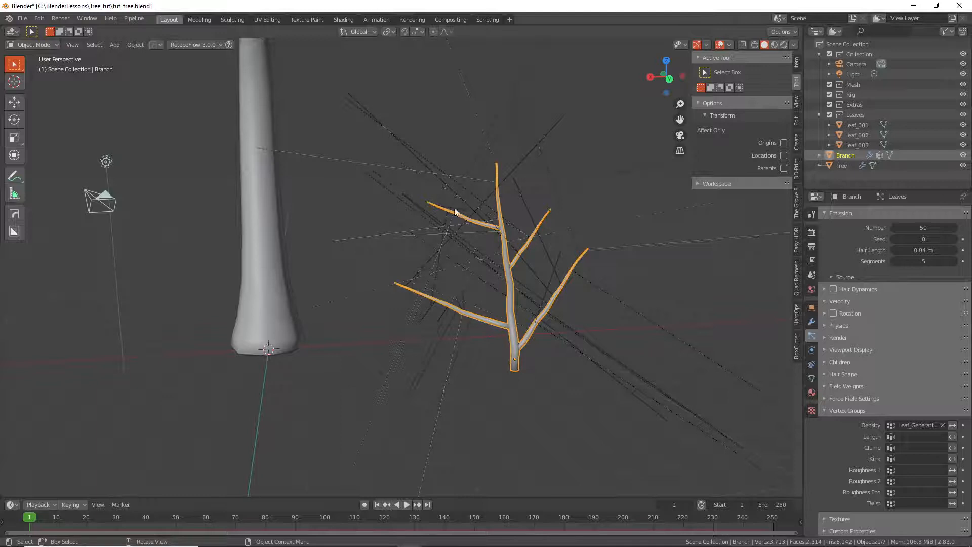
- Set the Leaves particles to render as a Collection and bring up the collection instance settings
scroll(883, 437, up, 4)
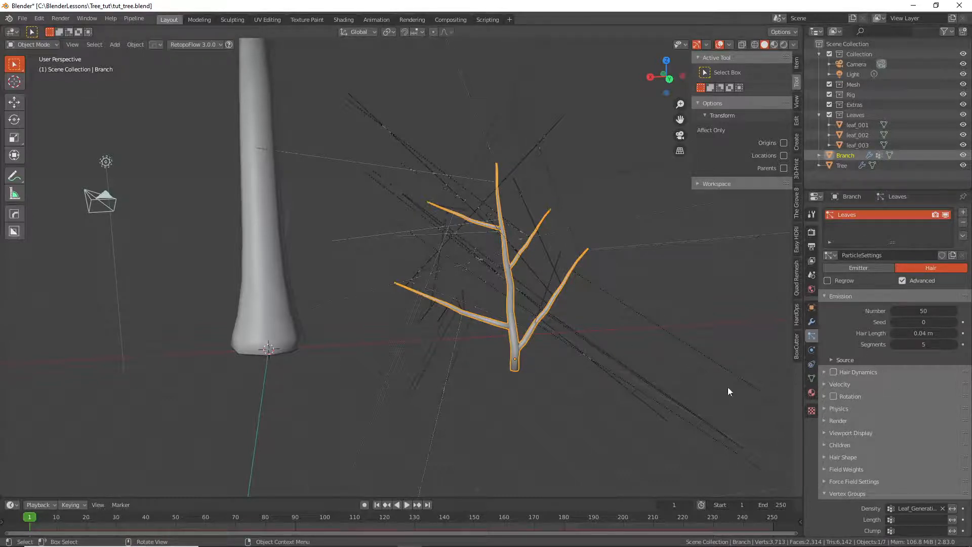
click(826, 420)
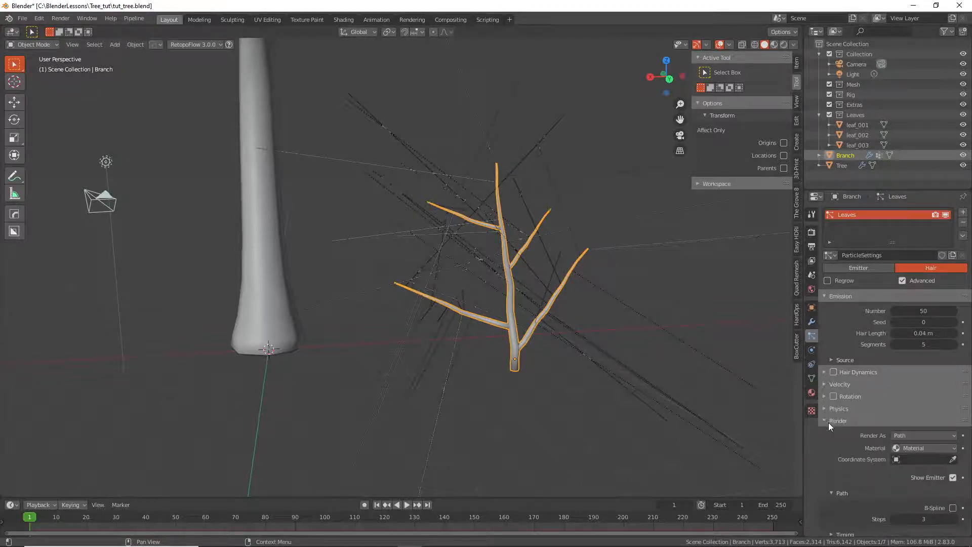
click(943, 436)
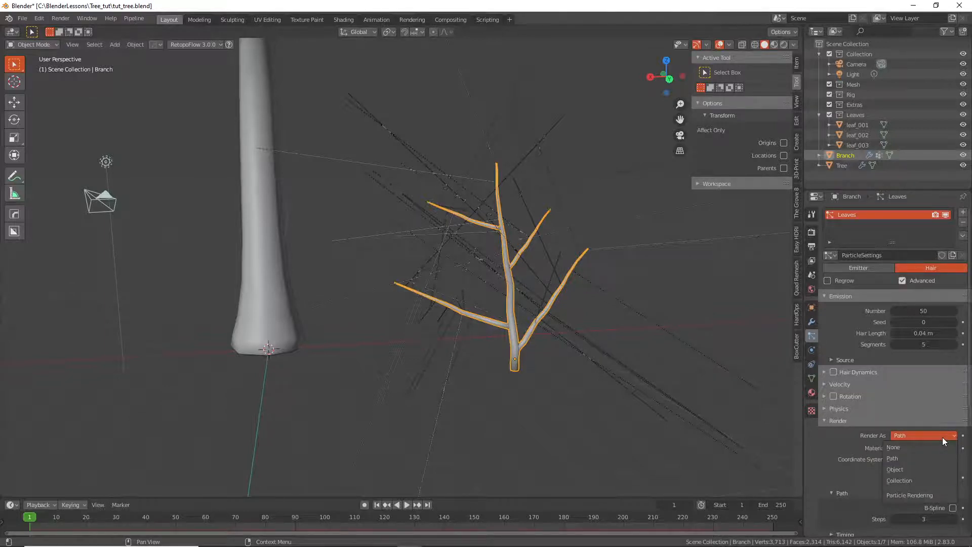
click(910, 480)
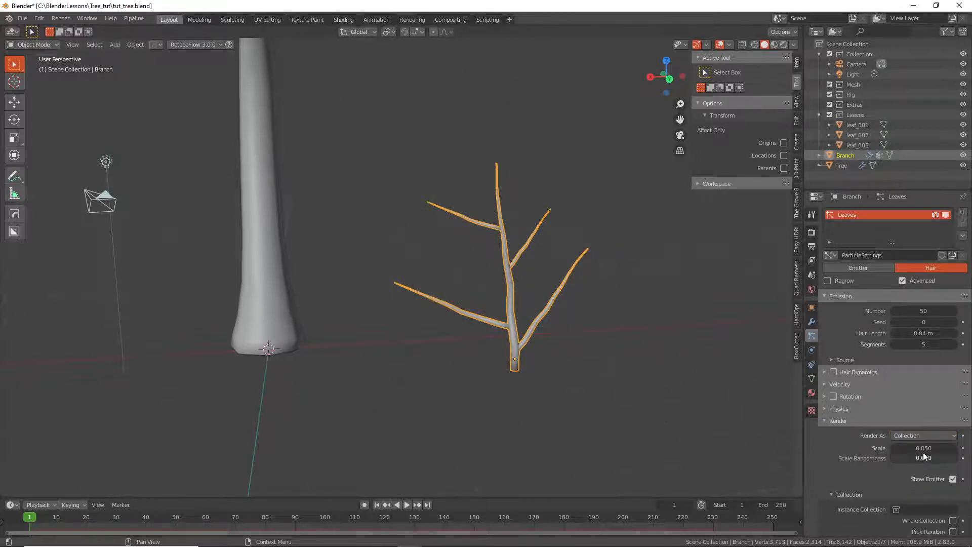
scroll(907, 472, down, 3)
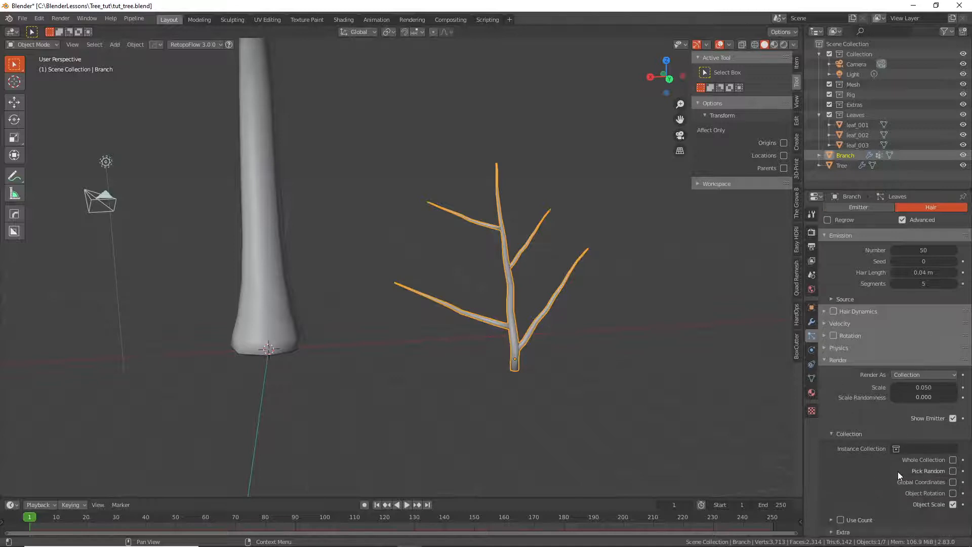
- Use the Leaves collection as the instance collection for the branch's hair particles
click(912, 448)
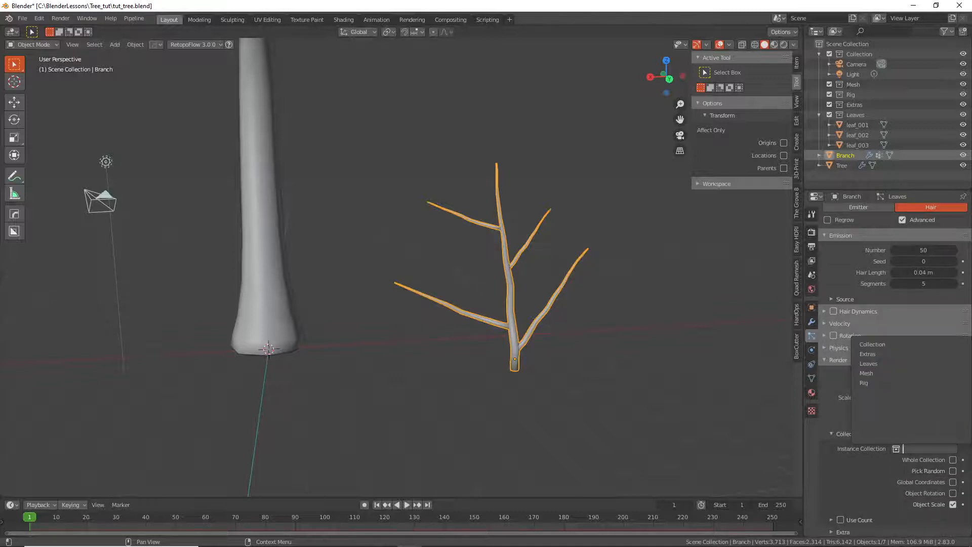
click(872, 363)
middle_drag(521, 232, 496, 223)
scroll(496, 223, up, 5)
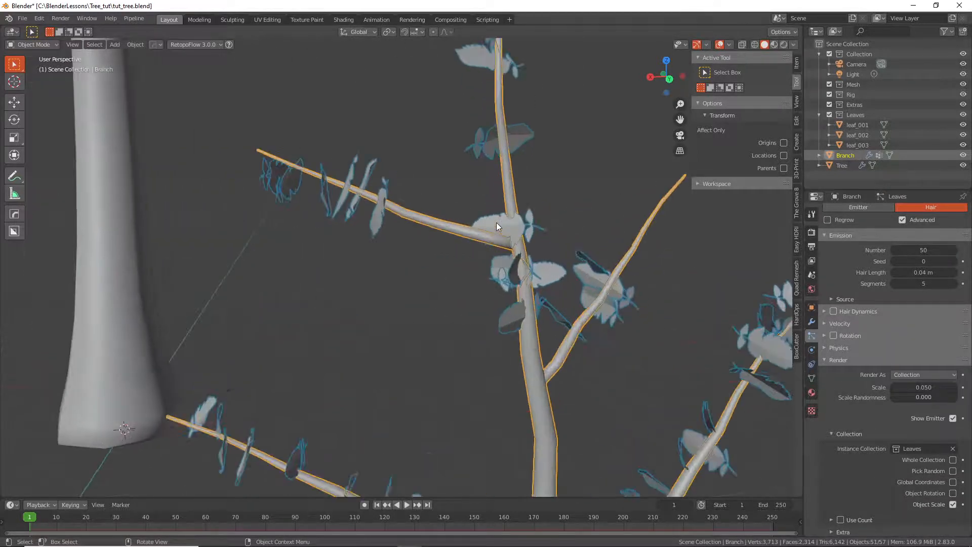
- Place the 3D cursor at the base of leaf_003's stem and set the leaf's origin to it
scroll(496, 222, down, 2)
scroll(496, 223, down, 2)
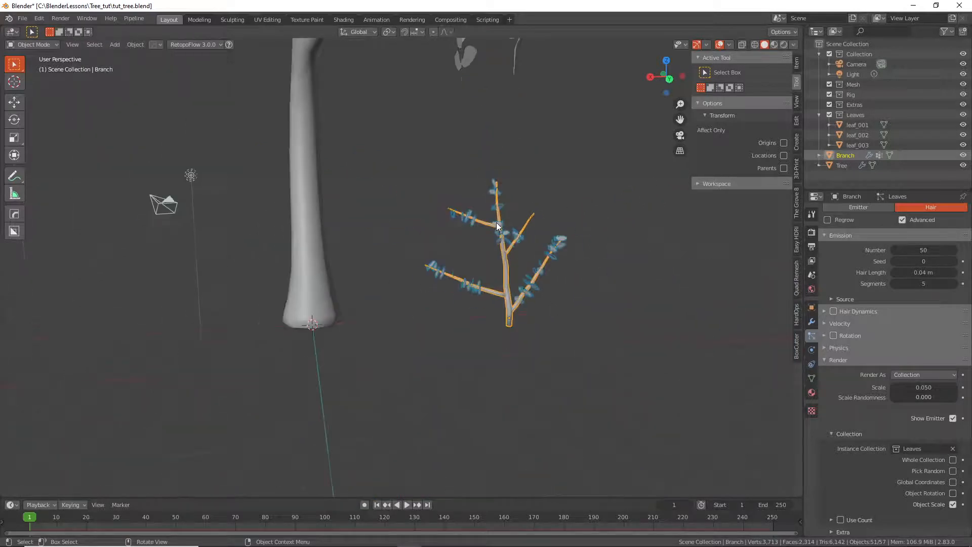
scroll(497, 223, down, 3)
scroll(496, 223, up, 1)
middle_drag(497, 223, 538, 76)
scroll(520, 245, up, 5)
scroll(514, 244, down, 5)
scroll(512, 236, down, 1)
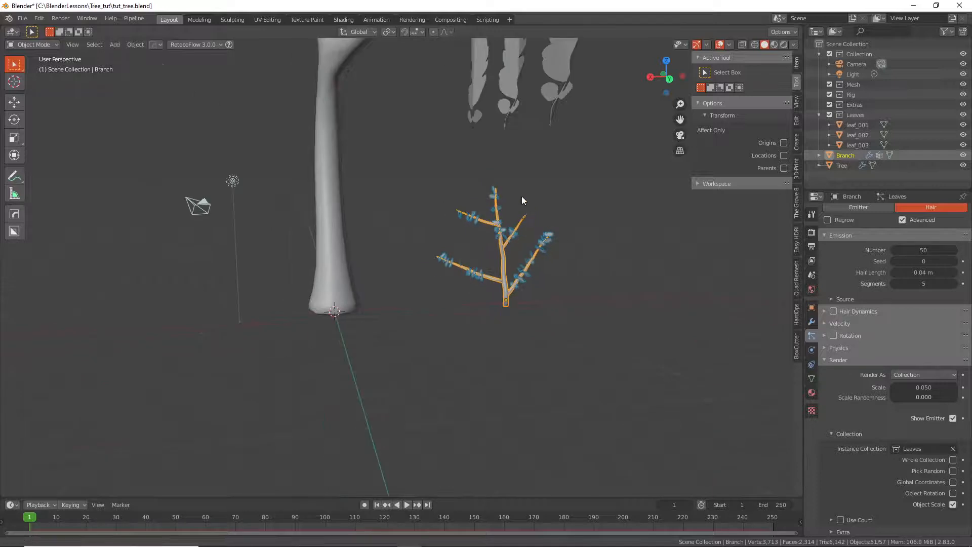
shift+middle_drag(522, 197, 633, 250)
click(655, 256)
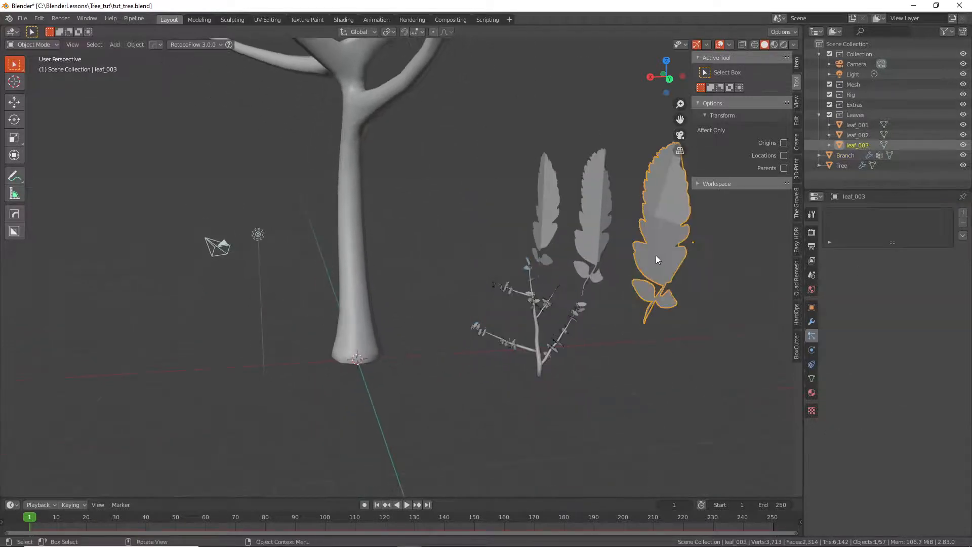
middle_drag(580, 299, 655, 297)
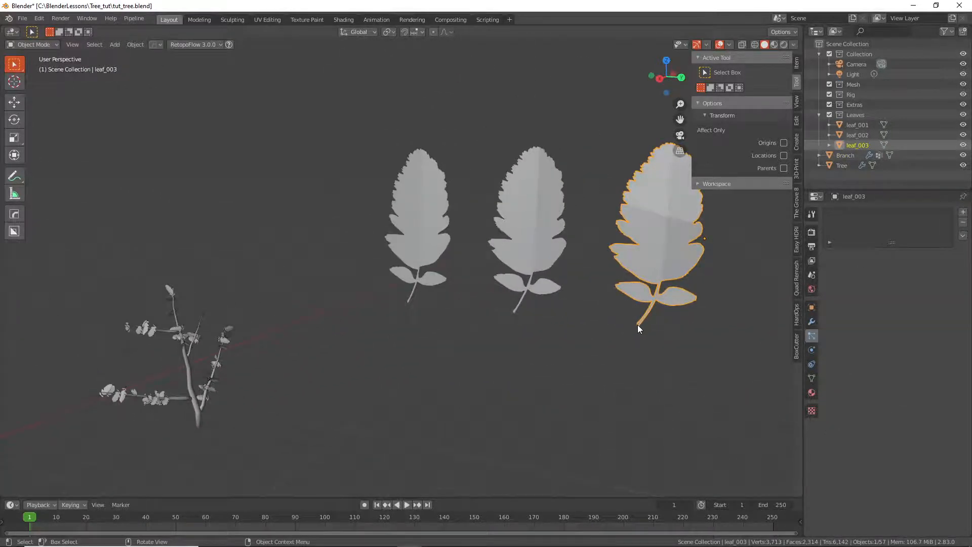
mouse_move(639, 324)
middle_down()
mouse_move(566, 306)
mouse_move(664, 324)
mouse_move(639, 321)
middle_up()
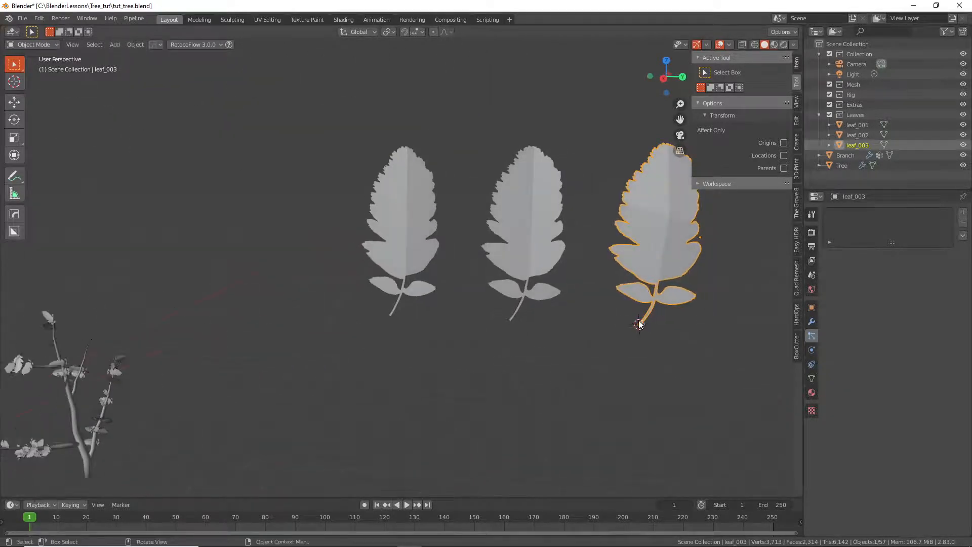
right_click(660, 235)
mouse_move(653, 255)
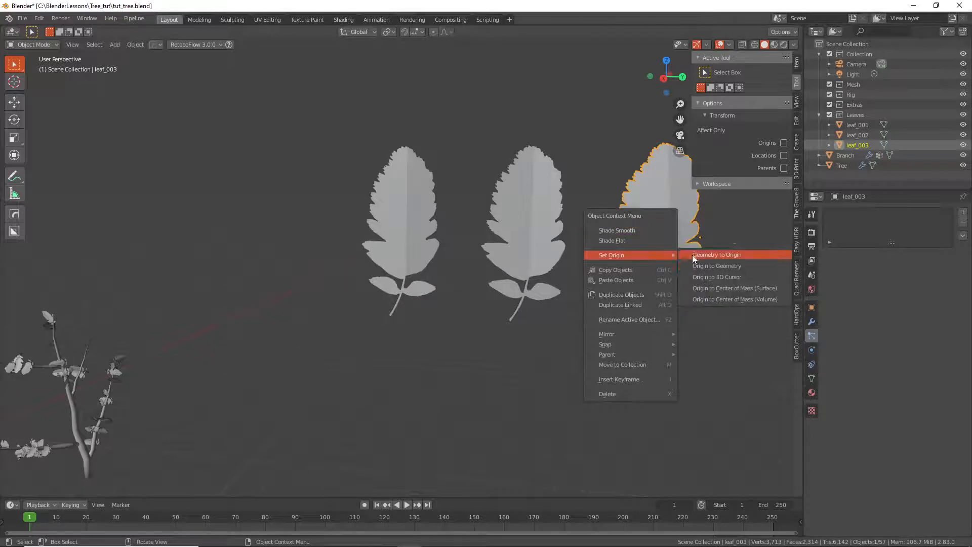
click(728, 277)
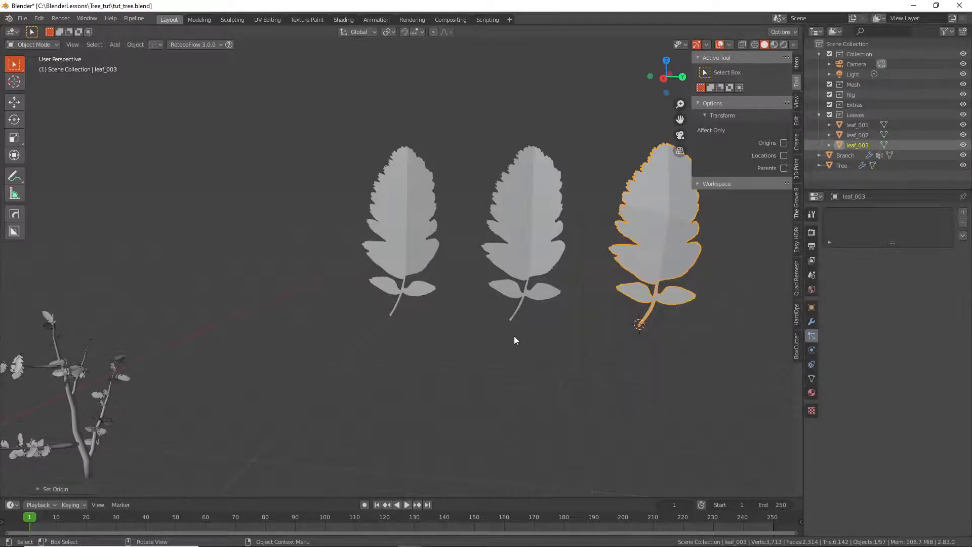
- Set leaf_002's origin to the 3D cursor placed at the base of its stem
click(512, 320)
shift+right_click(512, 320)
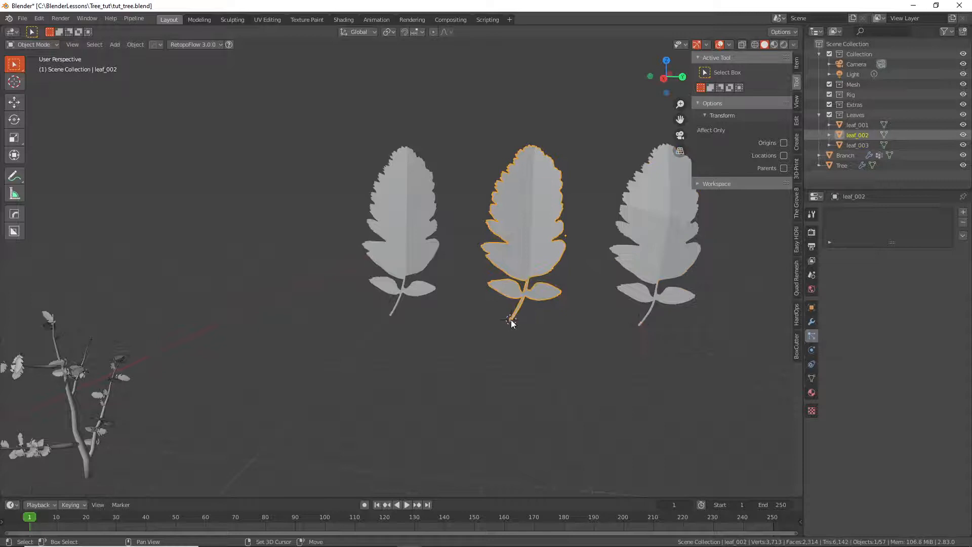
right_click(528, 257)
mouse_move(529, 256)
click(582, 281)
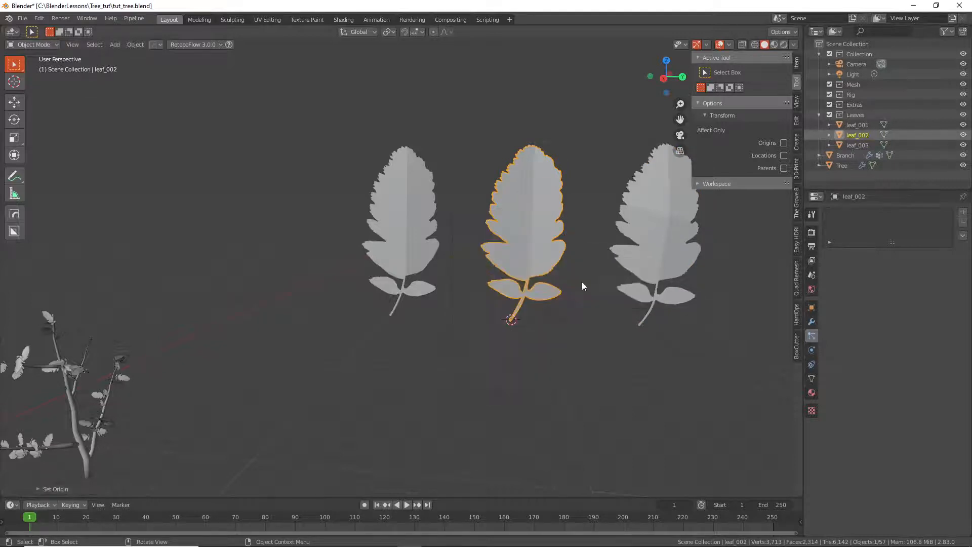
- Move the 3D cursor to leaf_001's stem base and set that leaf's origin there
shift+right_click(390, 315)
click(412, 261)
right_click(415, 243)
mouse_move(420, 240)
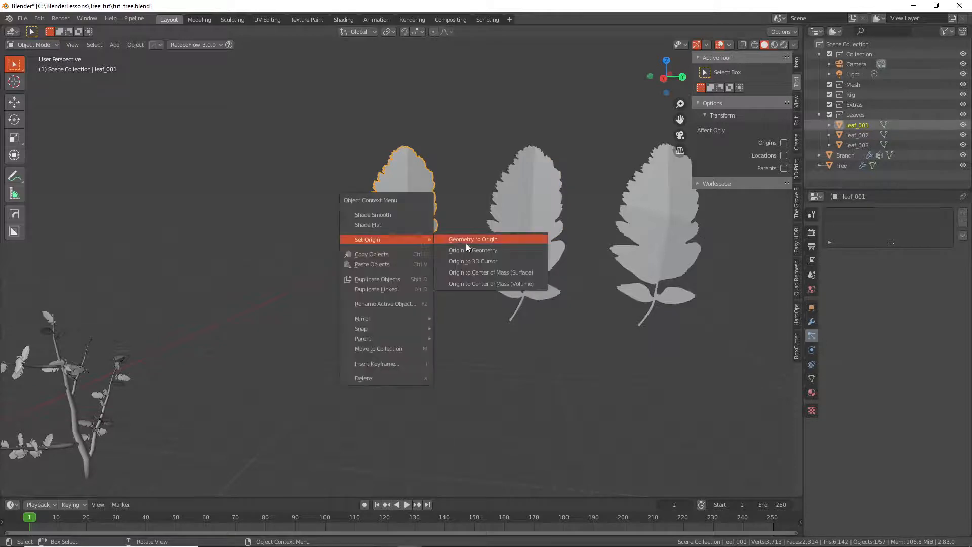
click(472, 260)
- Apply smooth shading to all three leaf objects, leaf_003, leaf_002 and leaf_001
click(657, 254)
right_click(657, 255)
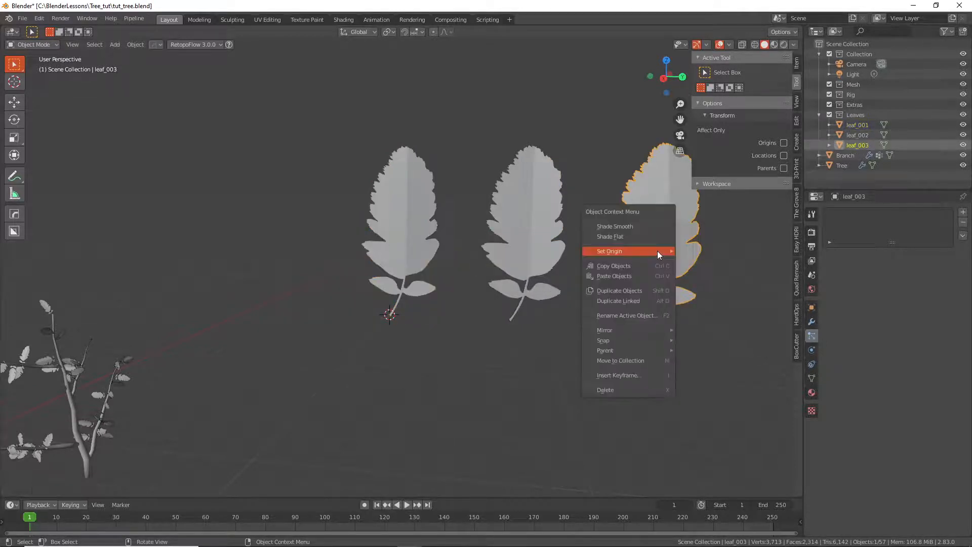
click(637, 226)
click(528, 239)
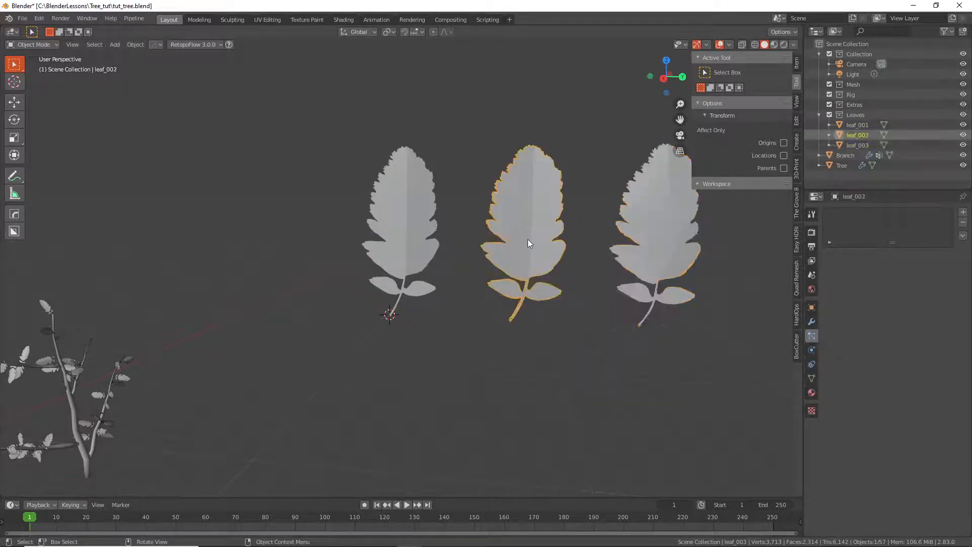
right_click(527, 239)
click(526, 239)
click(399, 227)
right_click(400, 227)
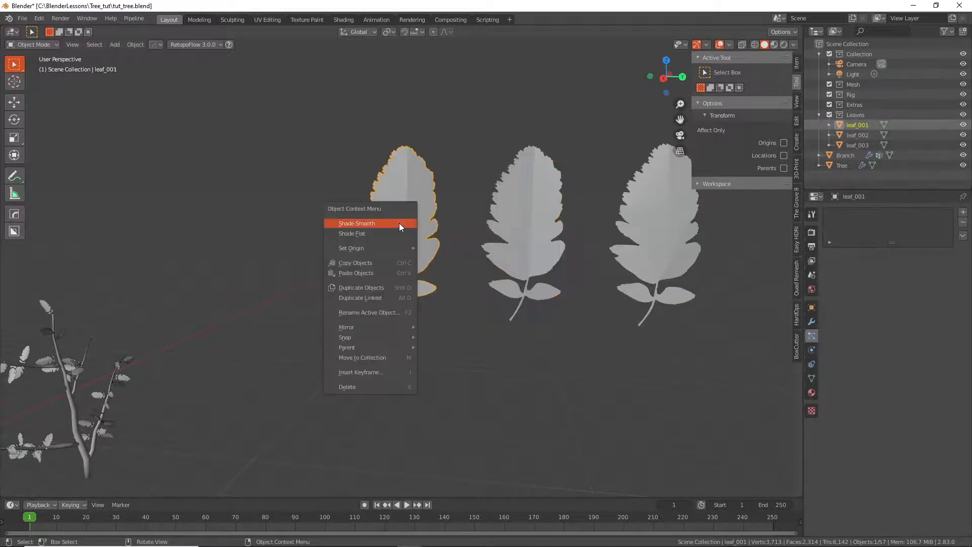
click(400, 225)
- Fly the scene camera to a front view that frames the leafy branch beside the tree trunk
scroll(427, 290, down, 8)
middle_drag(427, 289, 566, 275)
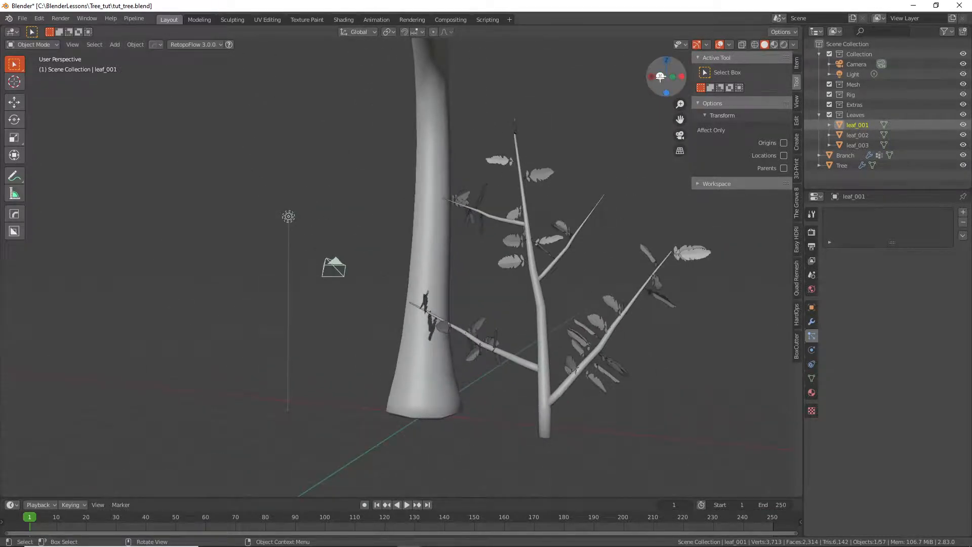
key(KP_0)
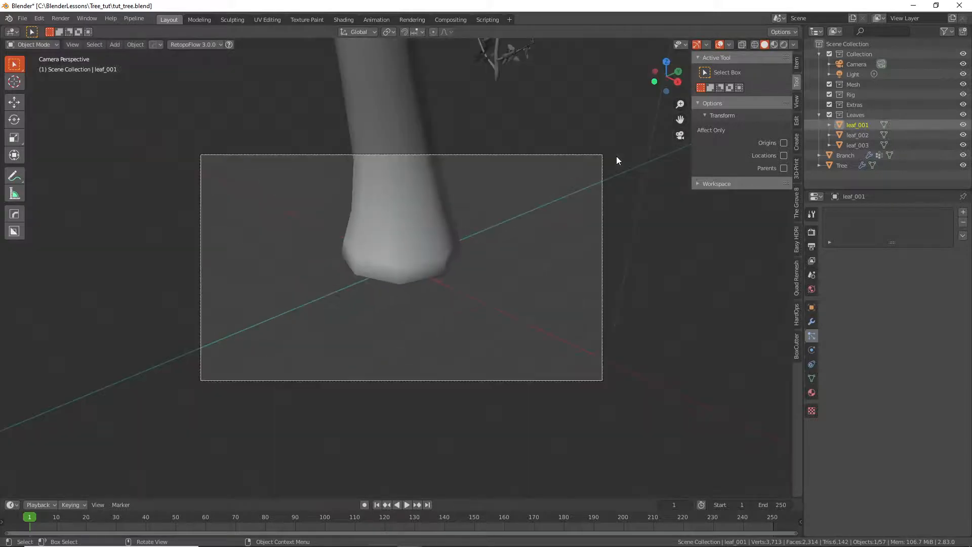
right_click(527, 219)
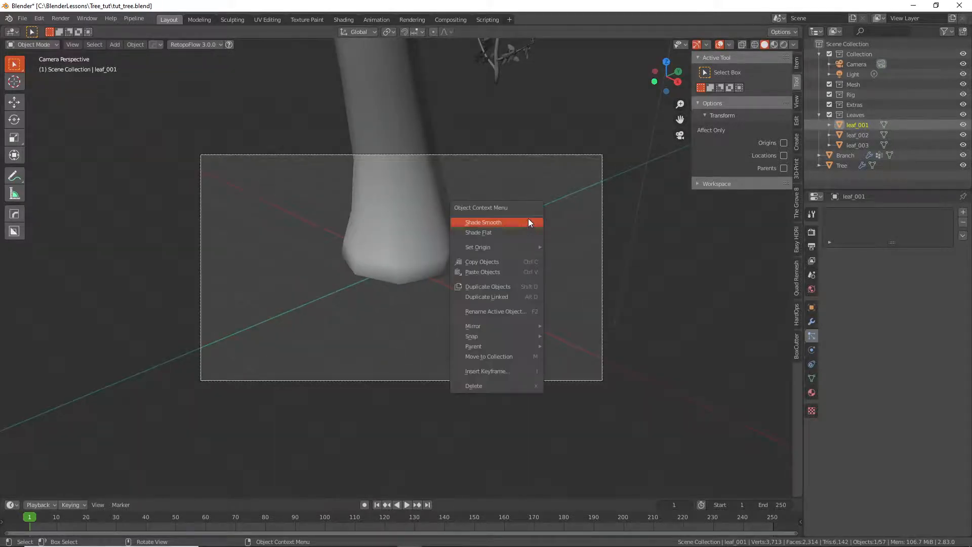
key(shift+grave)
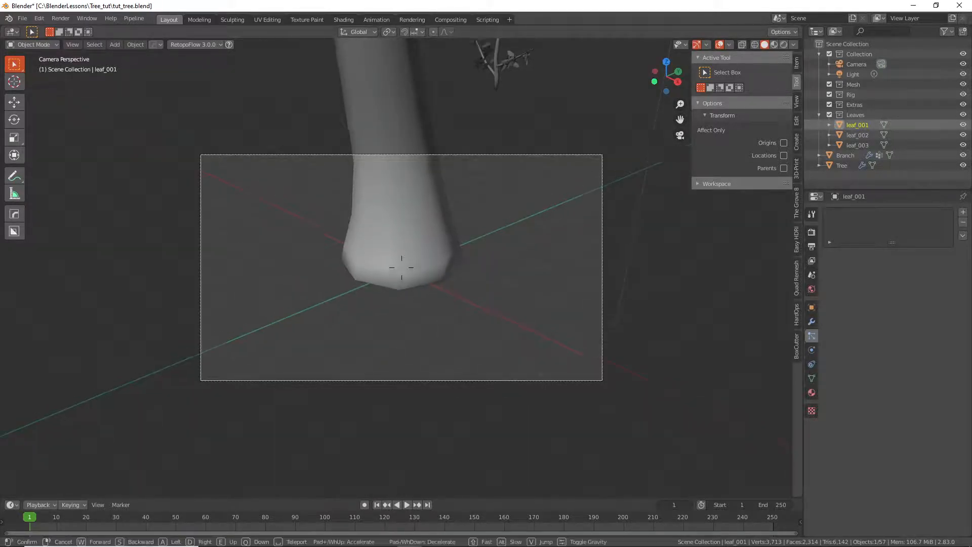
key(w)
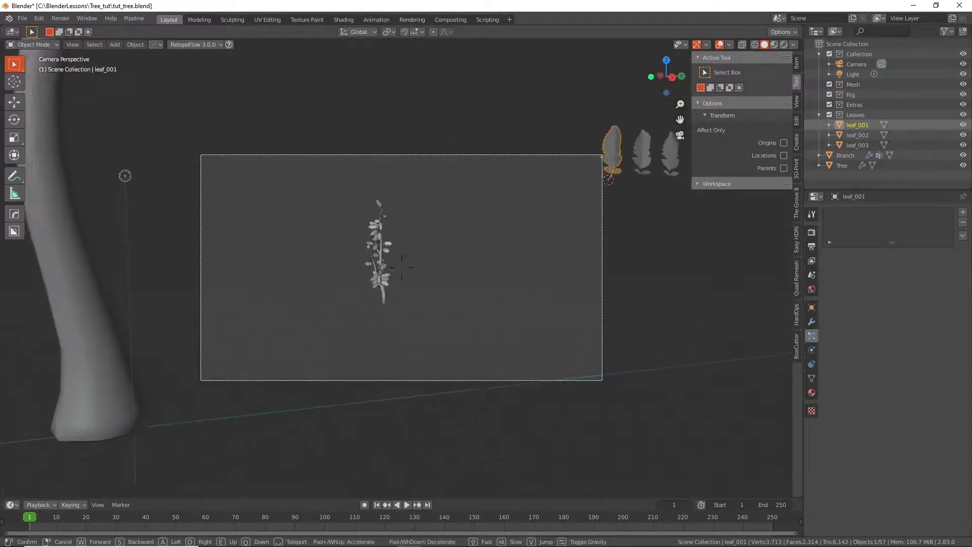
key(d)
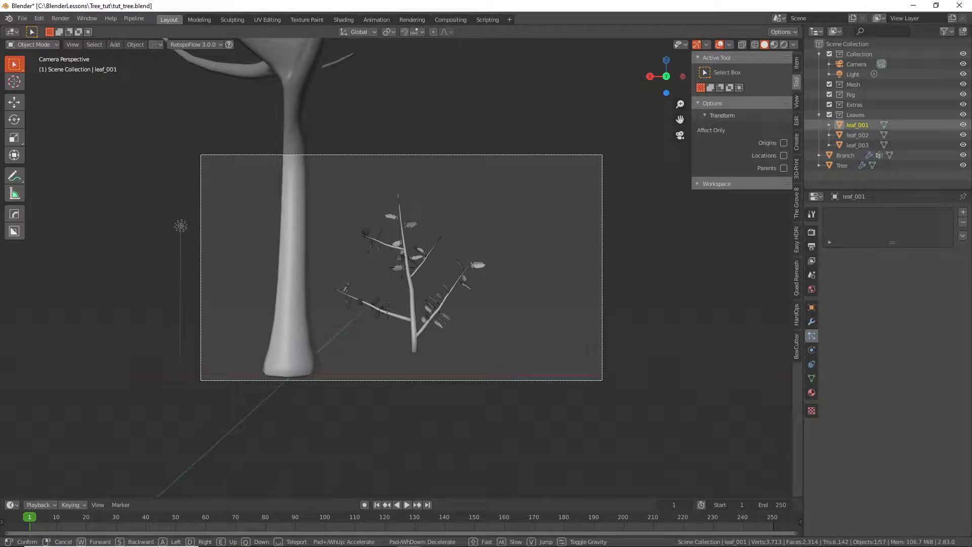
click(427, 229)
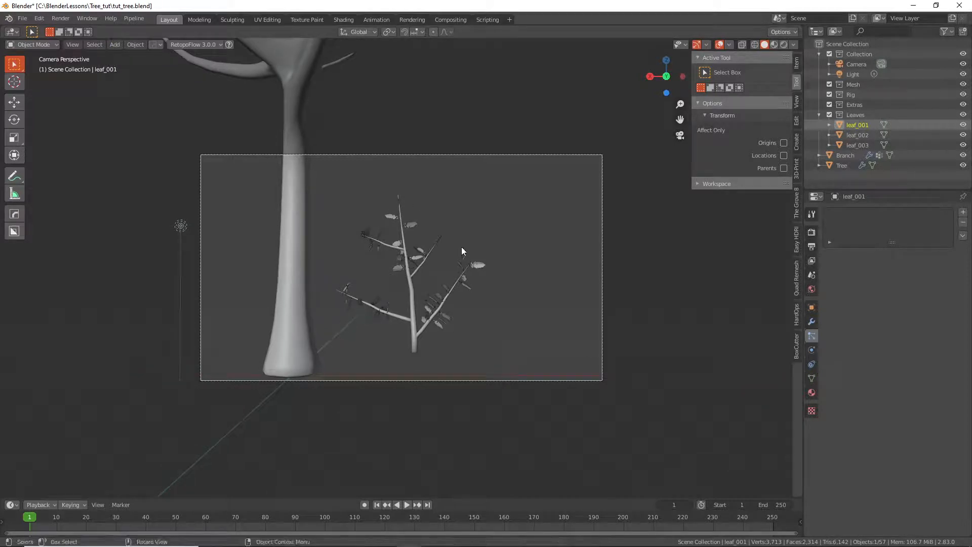
- Select the Branch object and show it up close with Material Preview shading
key(Tab)
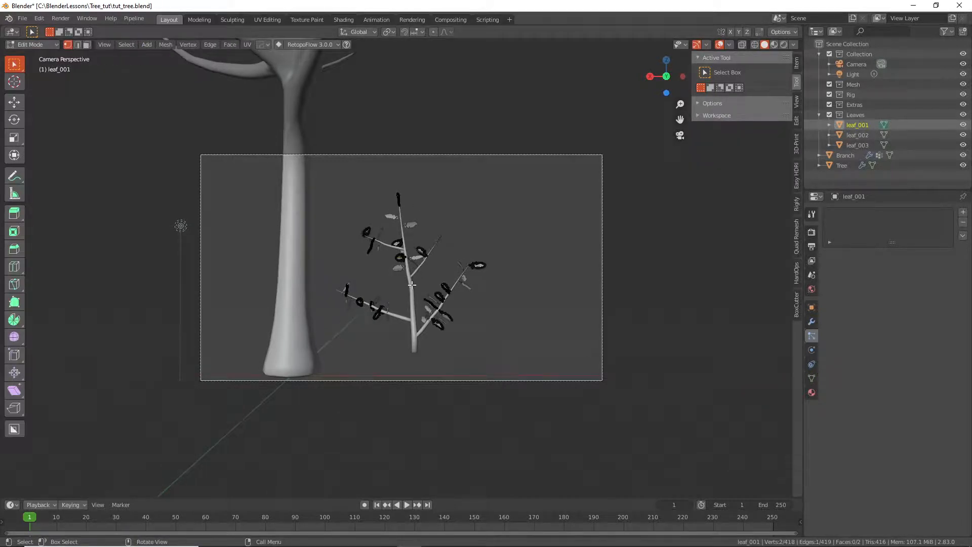
key(Tab)
click(412, 284)
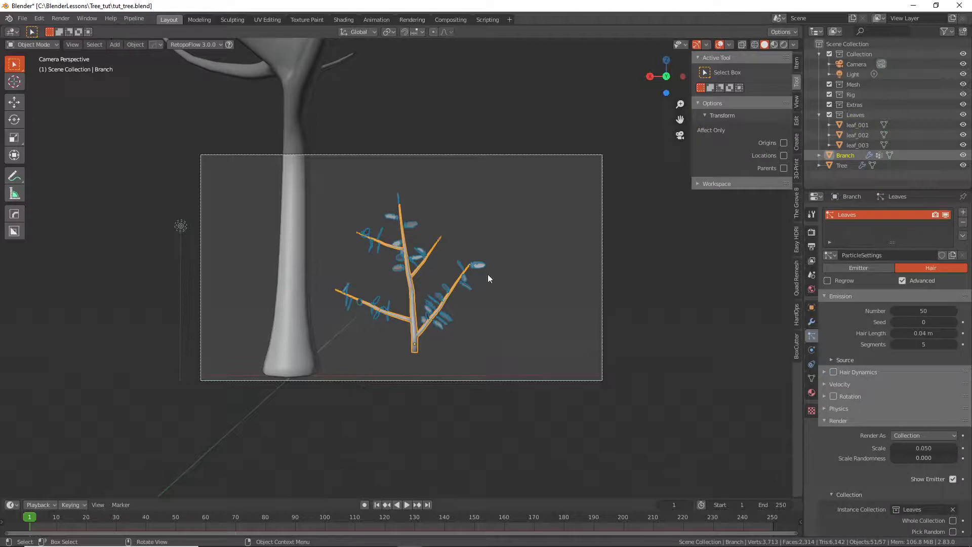
click(775, 44)
key(KP_Decimal)
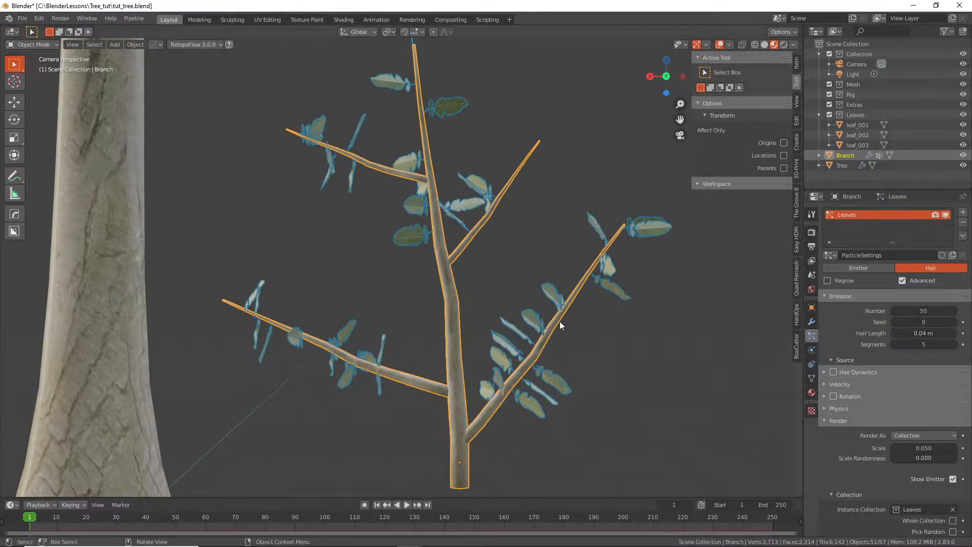
- Try a particle number of 100 for the Leaves system
click(916, 311)
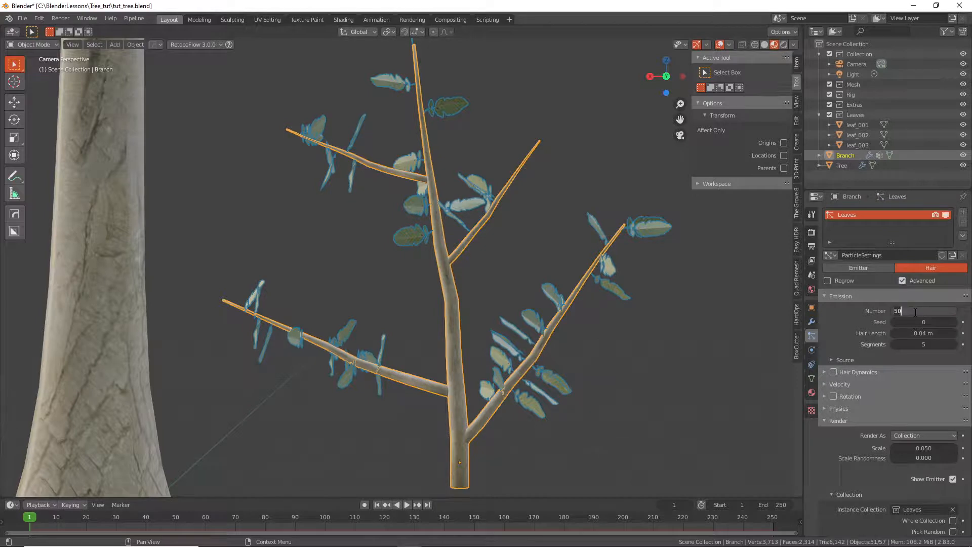
text(100)
key(Return)
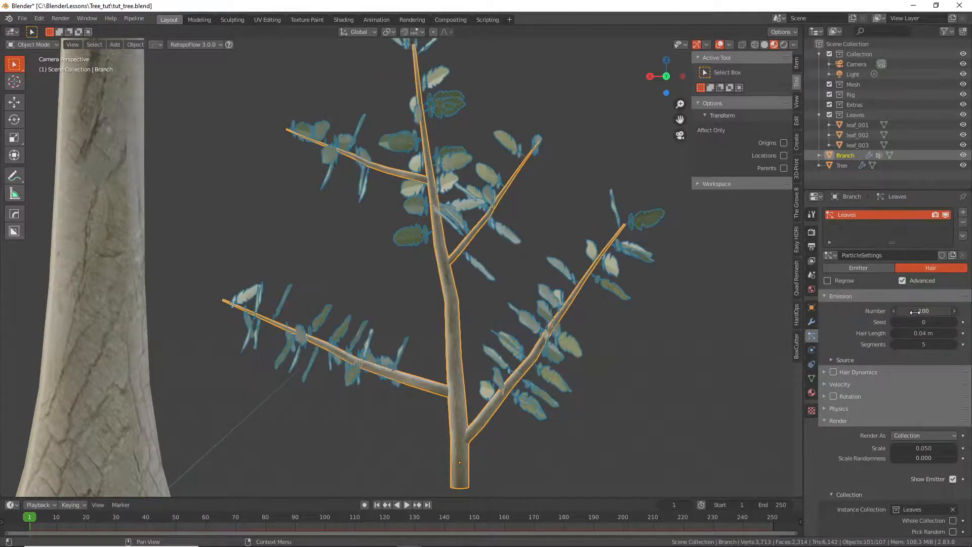
- Set the Leaves particle number to 70 and the hair length to 0.083 m
click(925, 313)
text(70)
key(Return)
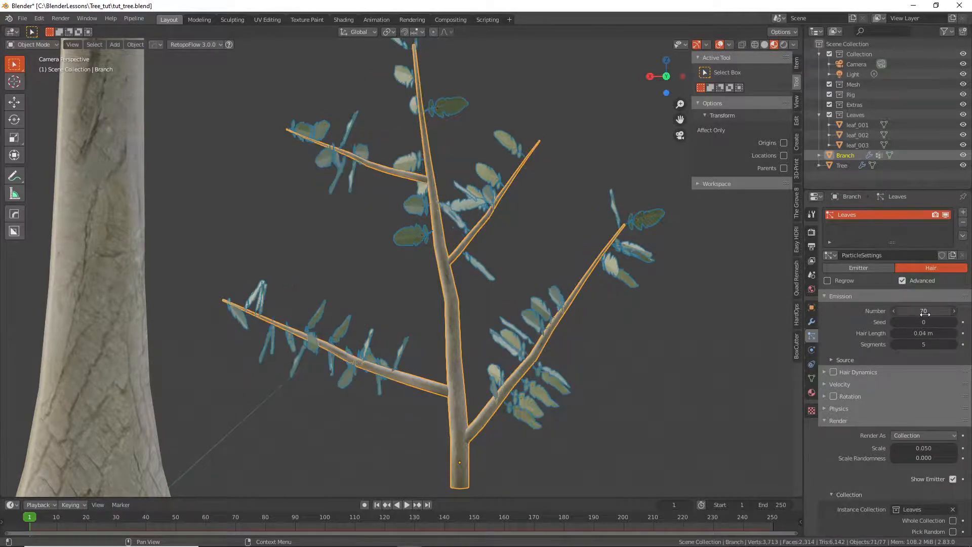
drag(924, 333, 964, 333)
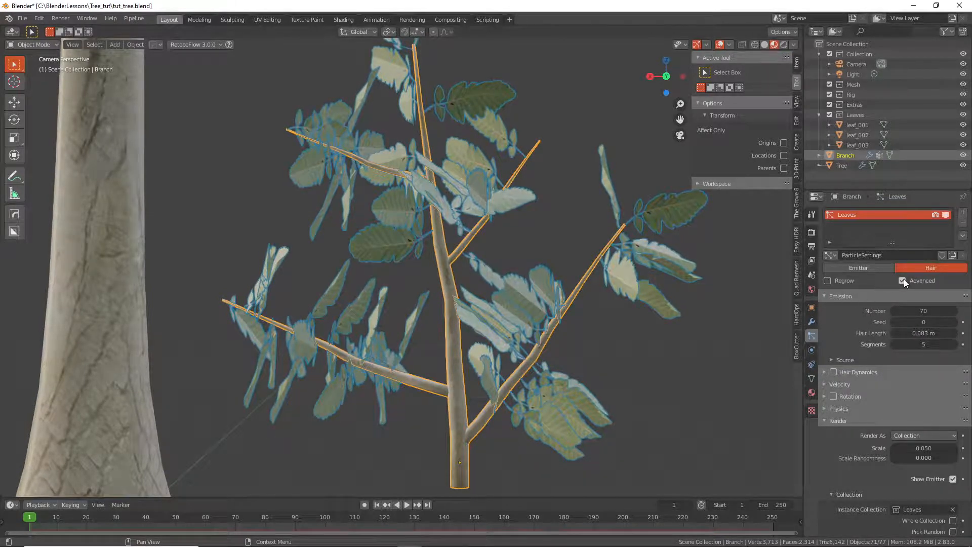
- Enable particle rotation with Randomize 0.284, Phase 0.493 and Randomize Phase 0.313
click(824, 396)
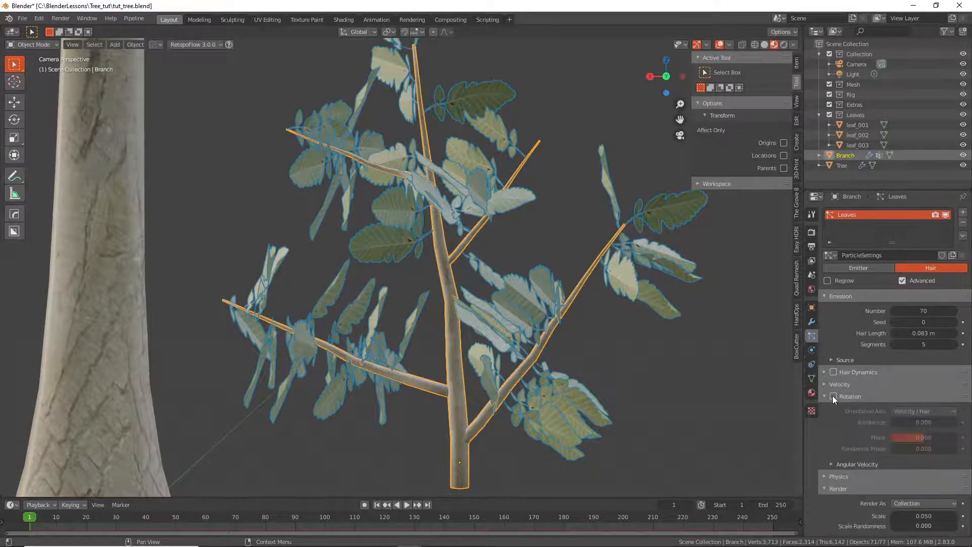
click(834, 396)
scroll(939, 415, down, 3)
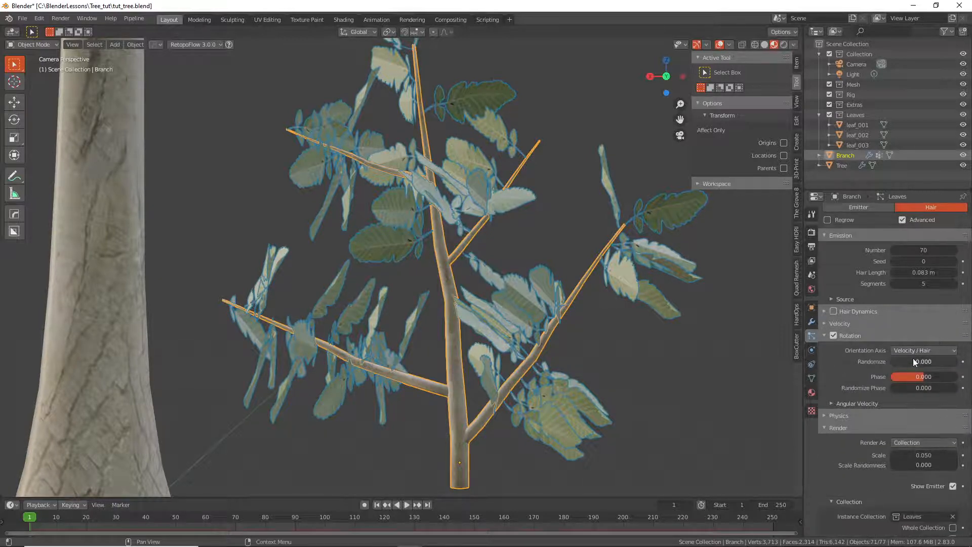
drag(913, 361, 929, 387)
- Set the leaf instances' render scale to 0.070 with a scale randomness of 1.000
scroll(881, 402, down, 4)
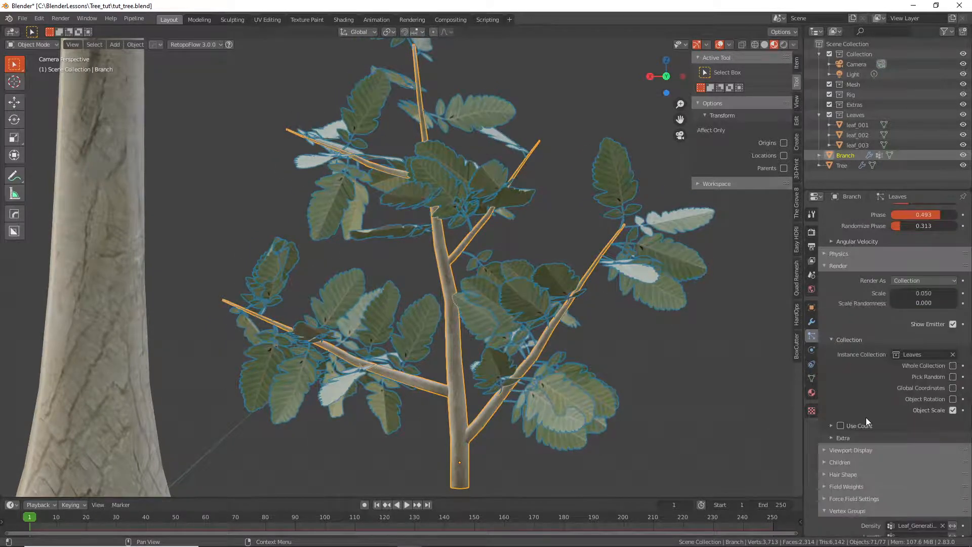
scroll(891, 308, down, 3)
scroll(891, 308, up, 1)
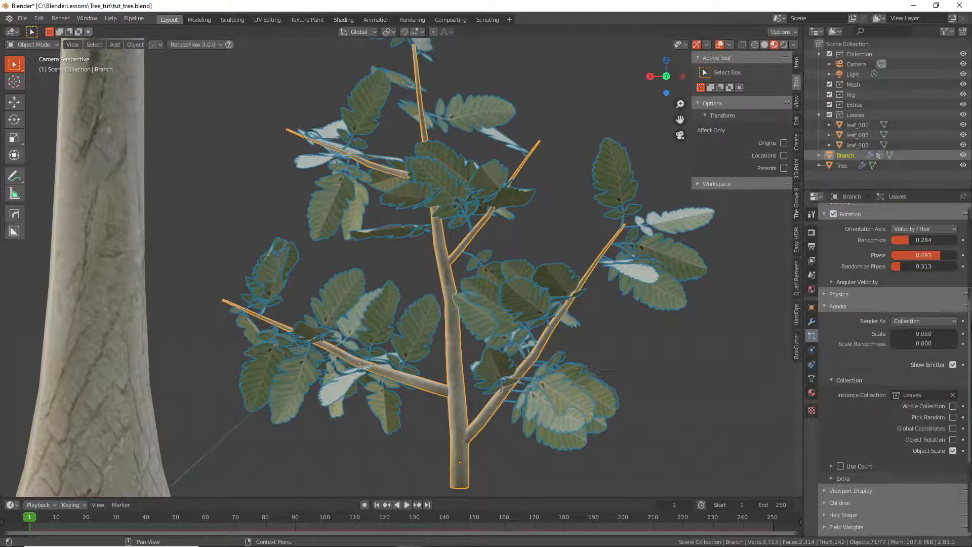
mouse_move(907, 333)
mouse_down()
mouse_move(968, 344)
mouse_move(922, 334)
mouse_up()
key(ctrl+z)
scroll(658, 353, down, 5)
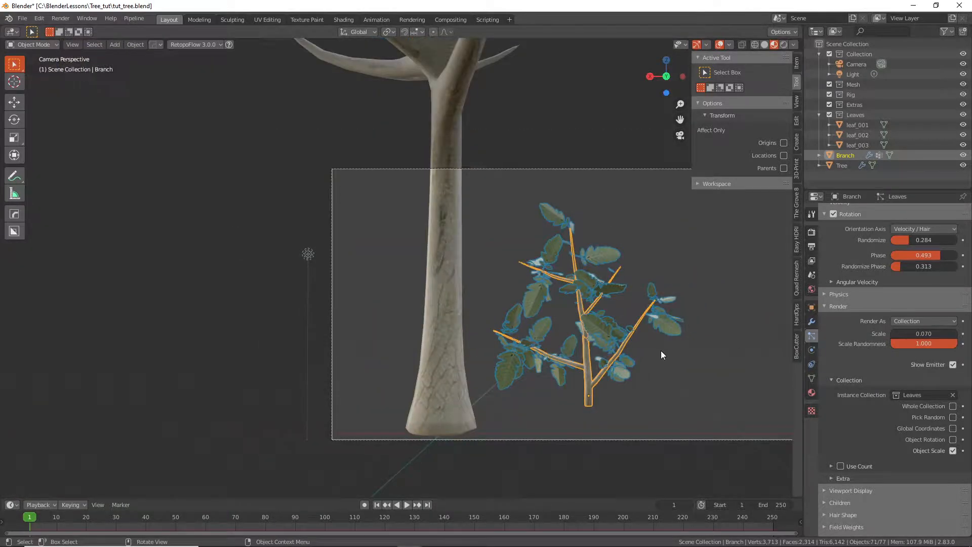
mouse_move(661, 350)
middle_down()
mouse_move(622, 309)
mouse_move(698, 366)
mouse_move(666, 347)
middle_up()
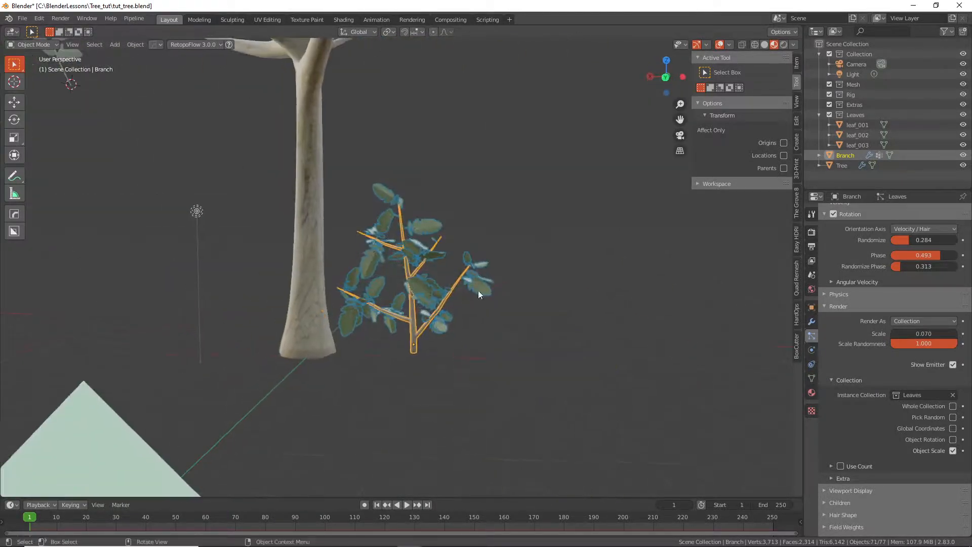
- Convert the Branch's leaf particle system into real leaf objects from its particle modifier
scroll(419, 323, up, 2)
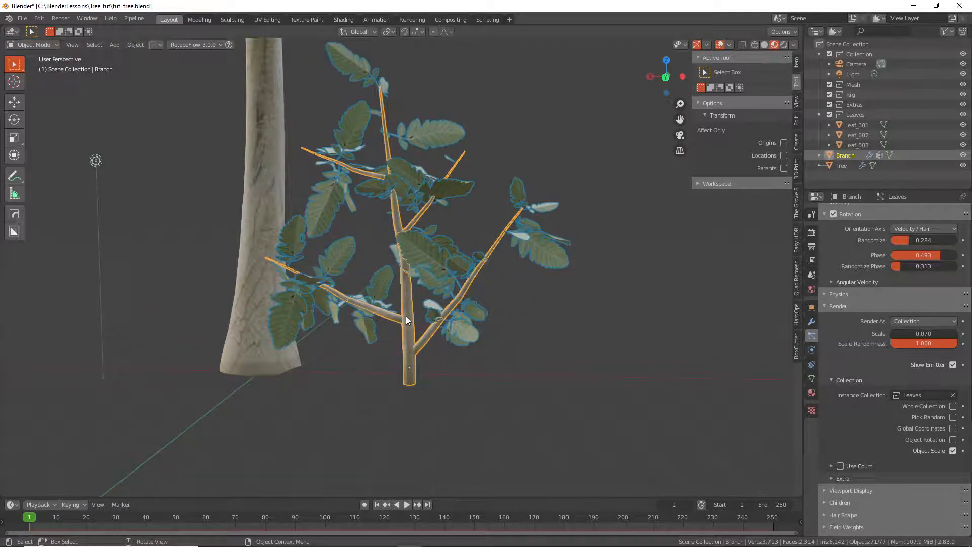
click(813, 323)
click(889, 241)
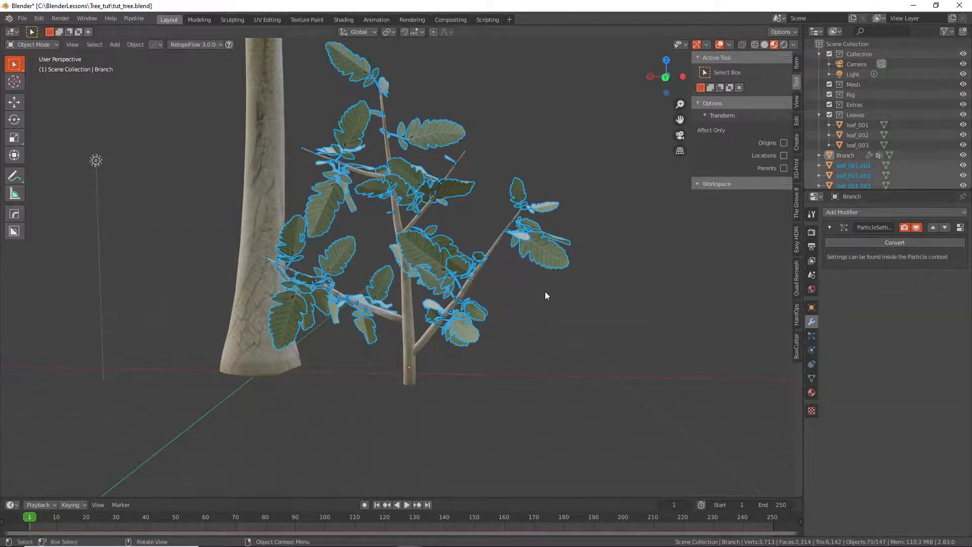
- Select the Branch and remove its Leaves particle system
shift+click(409, 355)
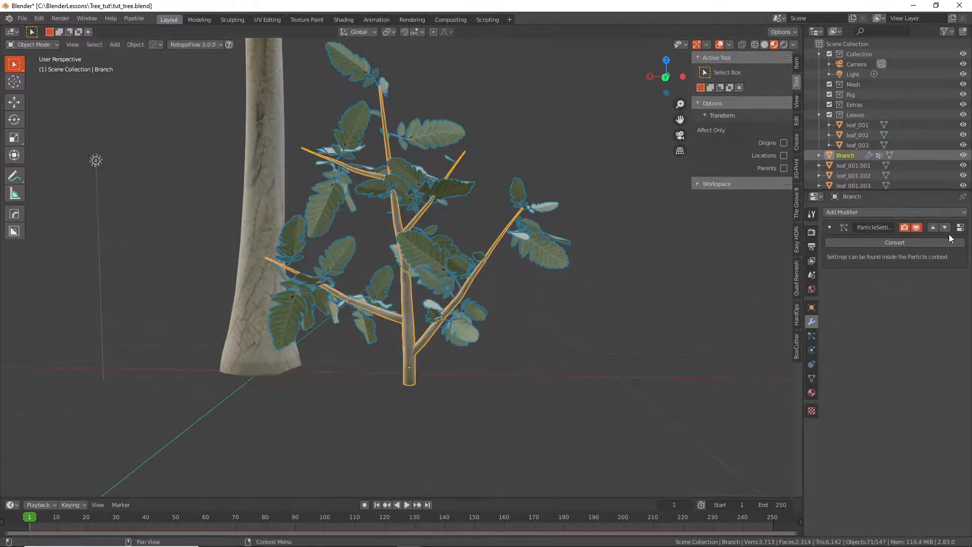
click(815, 336)
scroll(919, 250, up, 8)
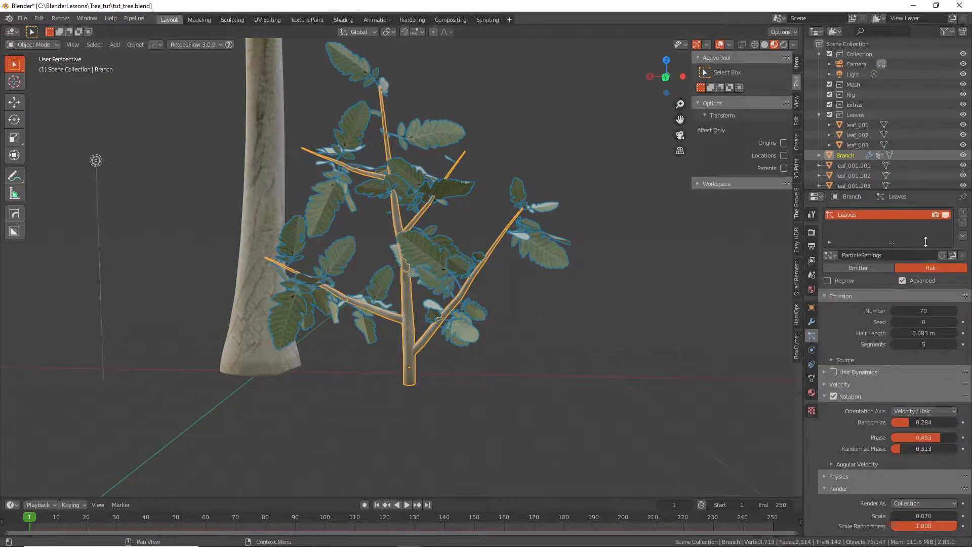
click(963, 222)
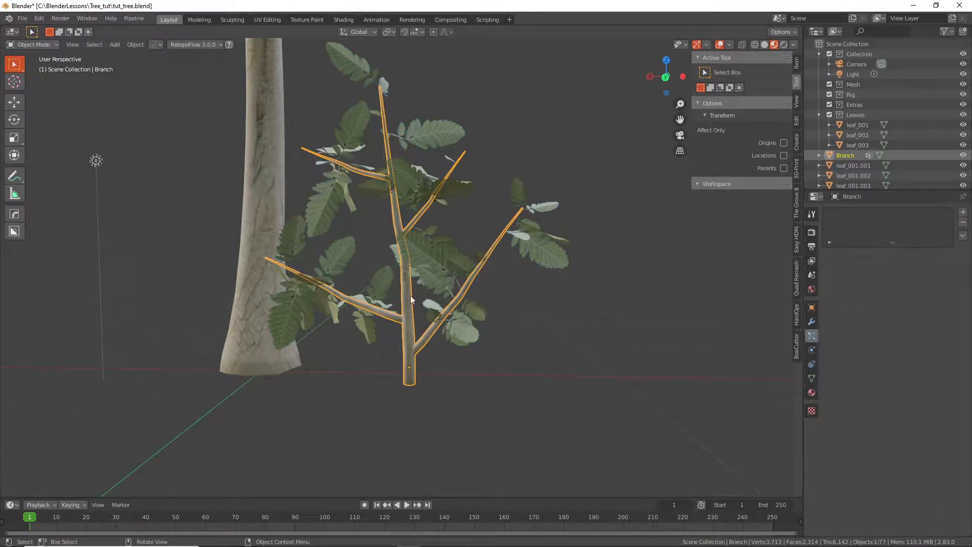
- Select all the converted leaf copies from leaf_001.001 through leaf_003.023 and join them into one object
middle_drag(385, 226, 567, 217)
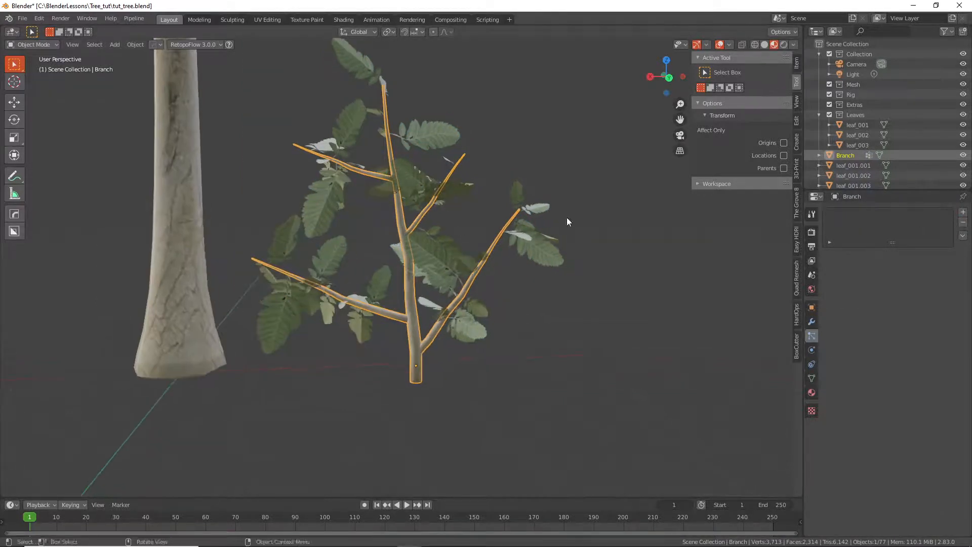
click(862, 165)
scroll(862, 165, down, 8)
scroll(862, 163, down, 6)
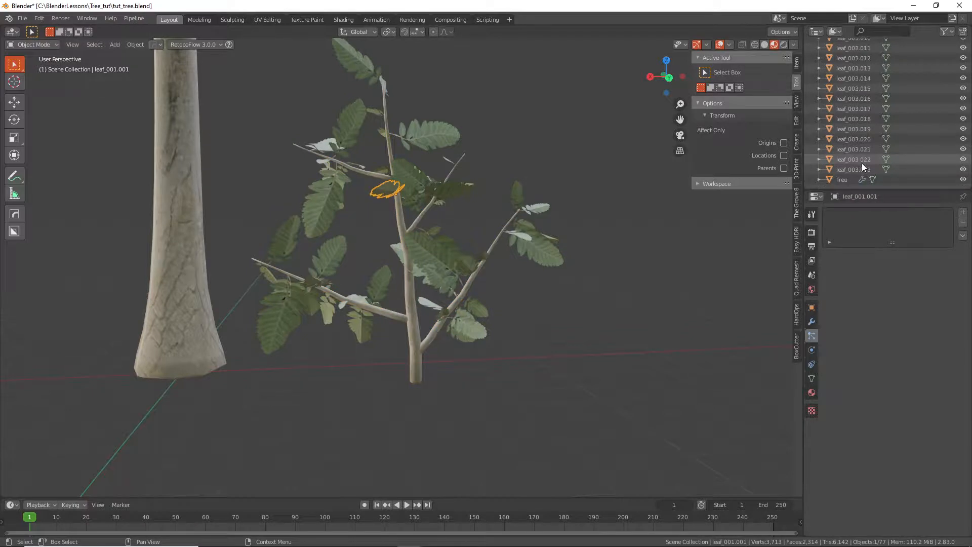
shift+click(860, 170)
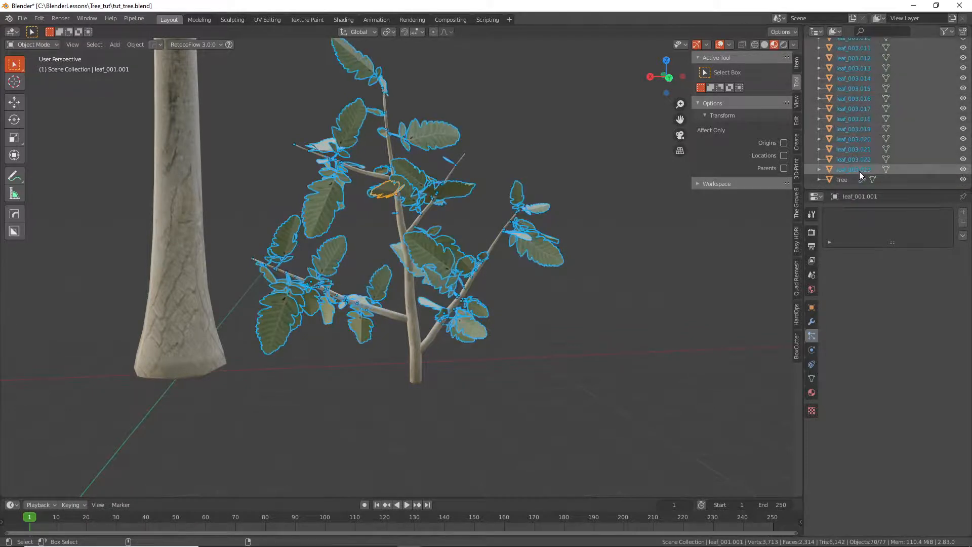
key(ctrl+j)
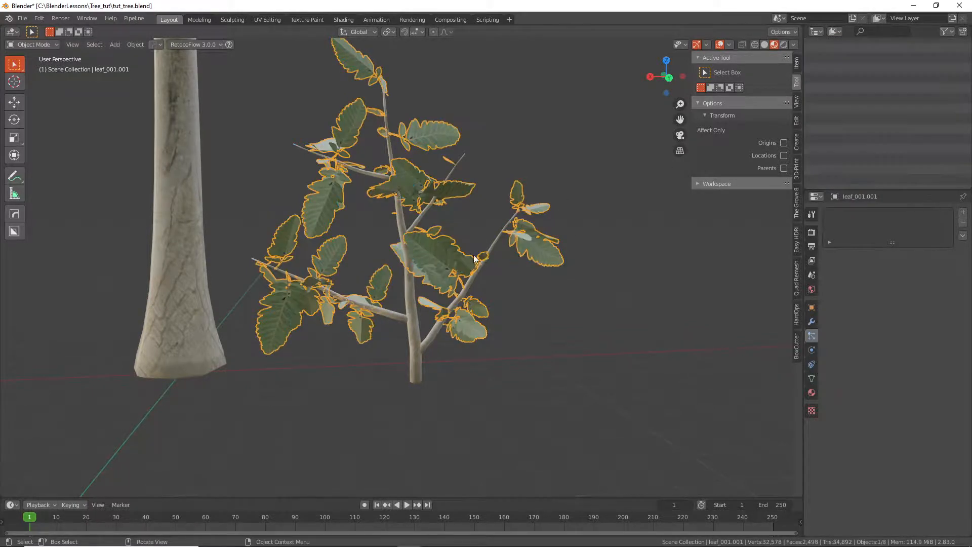
- Join the merged leaves object into the Branch object, keeping Branch as the active object
shift+click(411, 305)
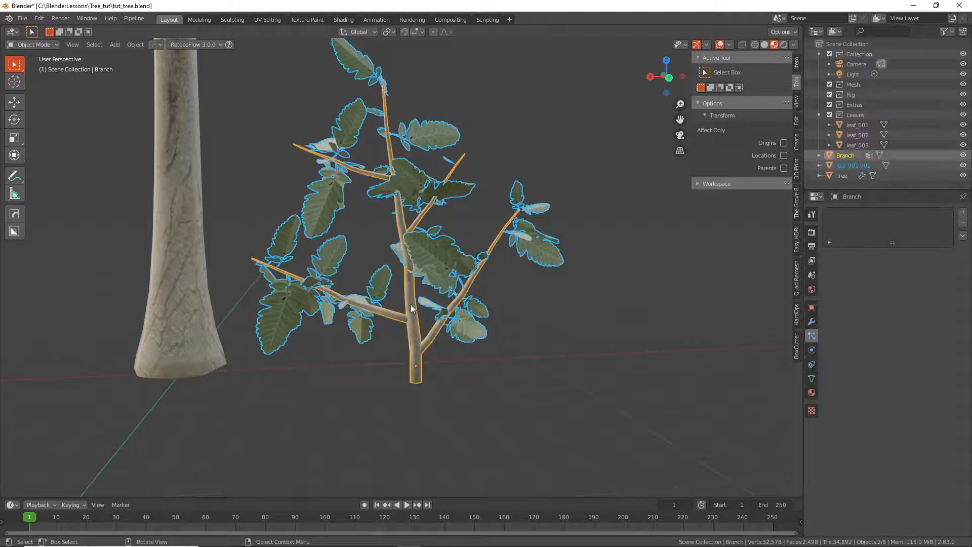
key(ctrl+j)
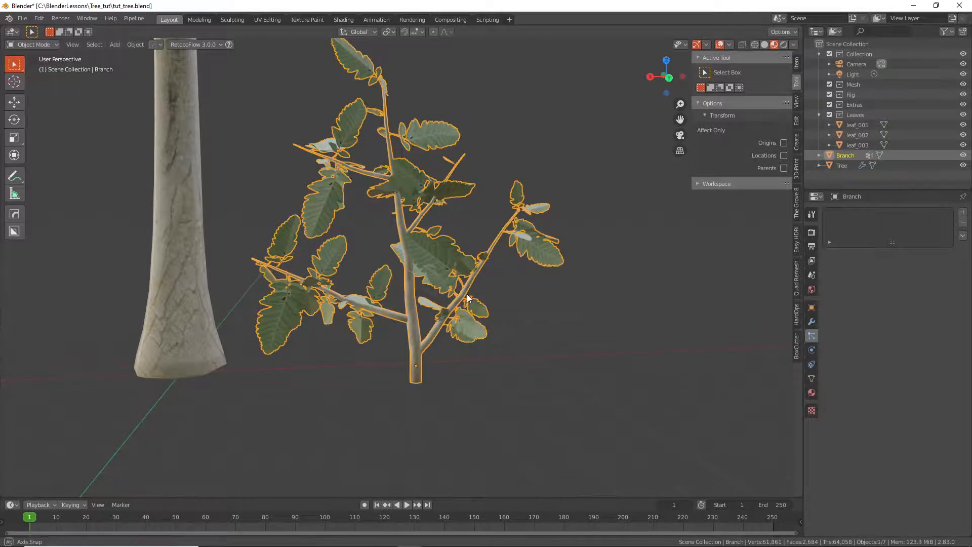
middle_drag(411, 305, 460, 294)
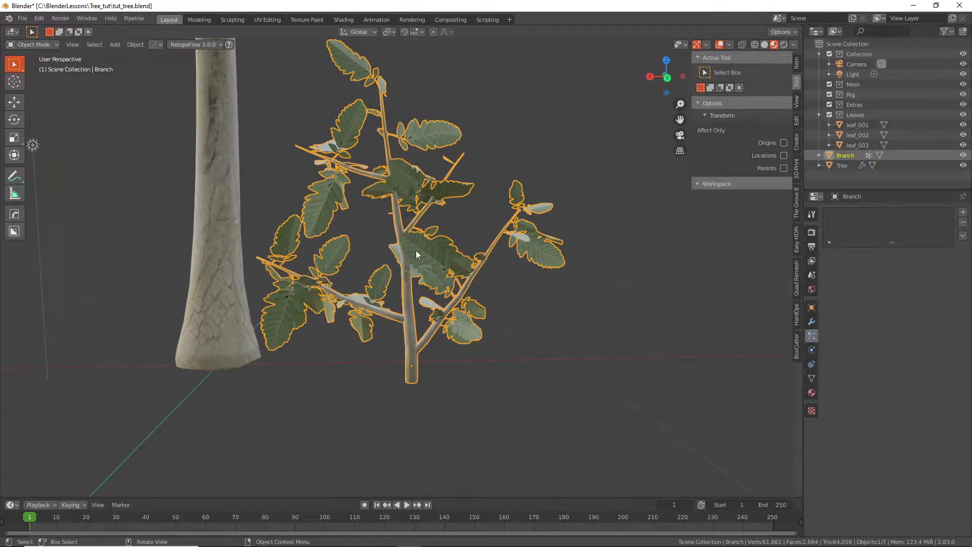
- Select the three original leaf objects in the viewport and hide them
middle_drag(416, 250, 424, 257)
scroll(424, 257, down, 3)
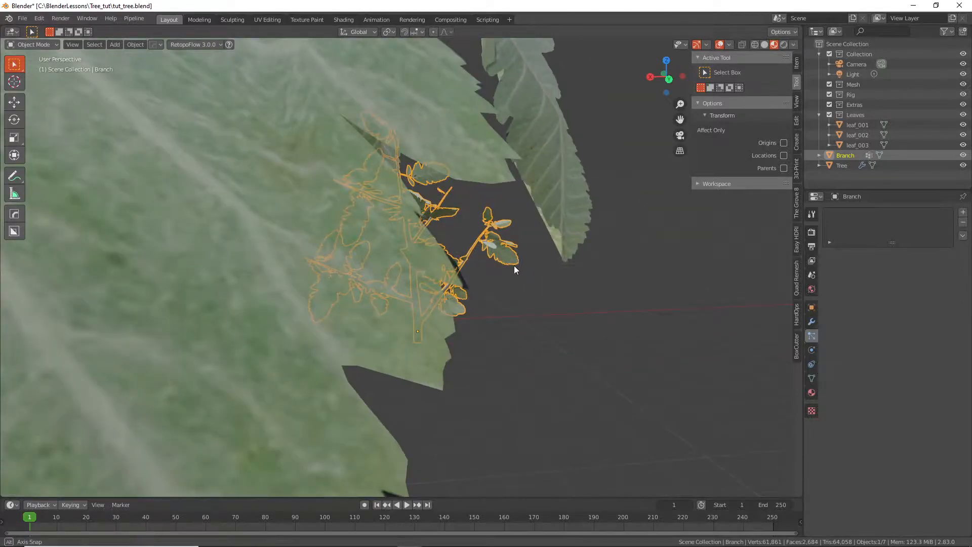
mouse_move(514, 265)
middle_down()
mouse_move(505, 261)
mouse_move(518, 275)
middle_up()
middle_drag(459, 257, 393, 269)
scroll(393, 268, down, 4)
shift+middle_drag(428, 74, 435, 254)
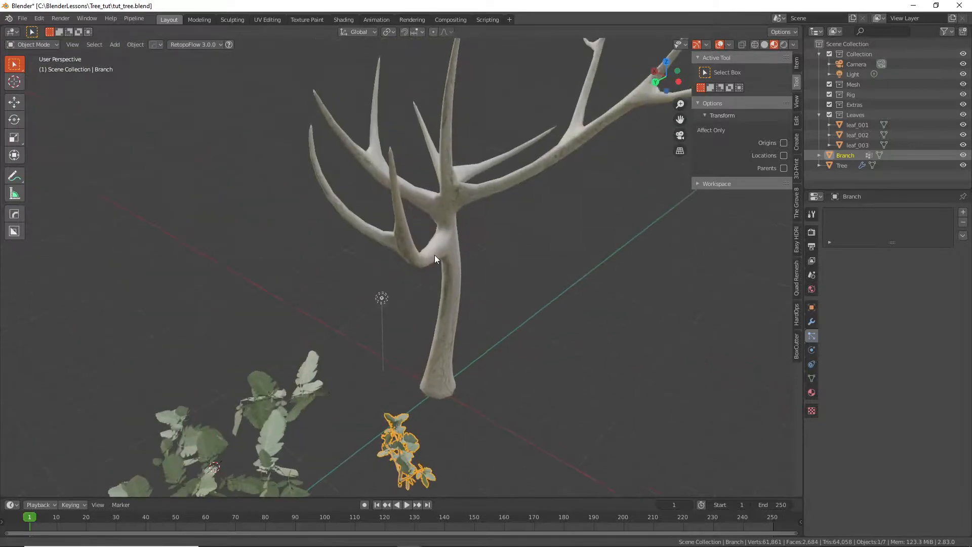
shift+middle_drag(419, 336, 487, 183)
drag(238, 196, 428, 324)
key(h)
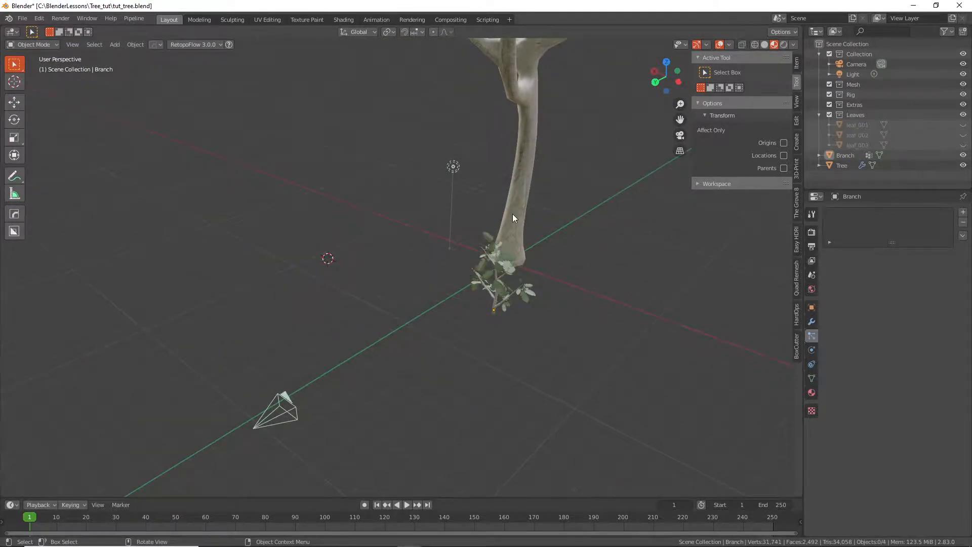
scroll(532, 167, down, 7)
scroll(532, 189, up, 7)
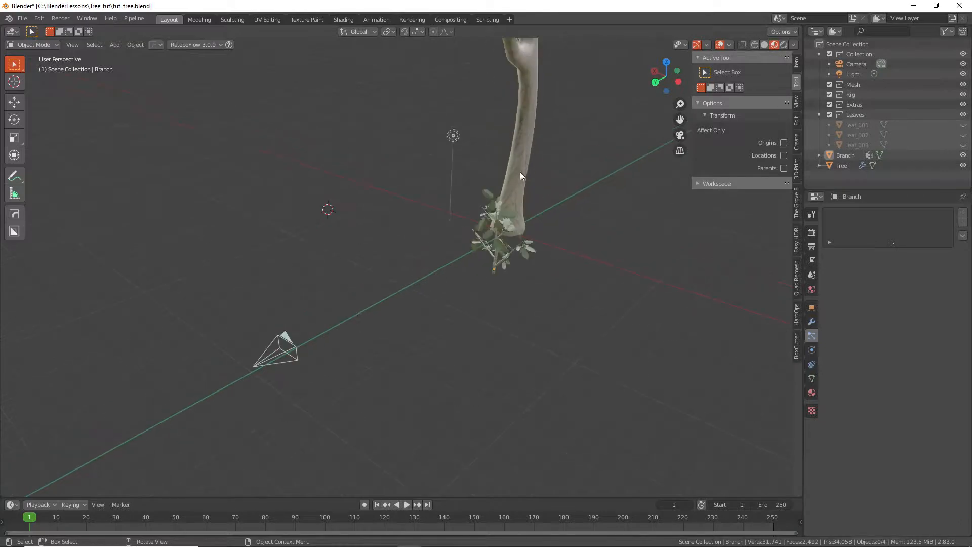
shift+middle_drag(520, 188, 501, 200)
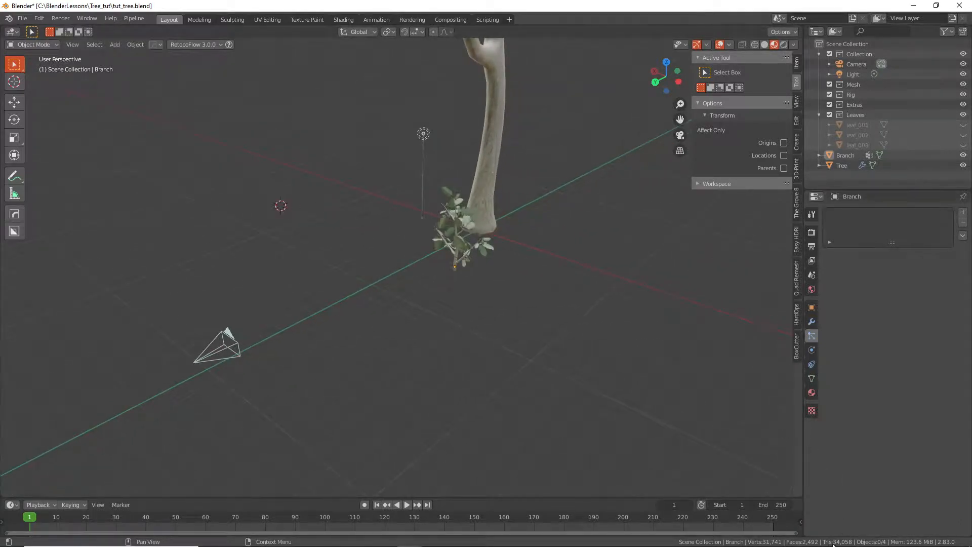
middle_drag(598, 389, 484, 299)
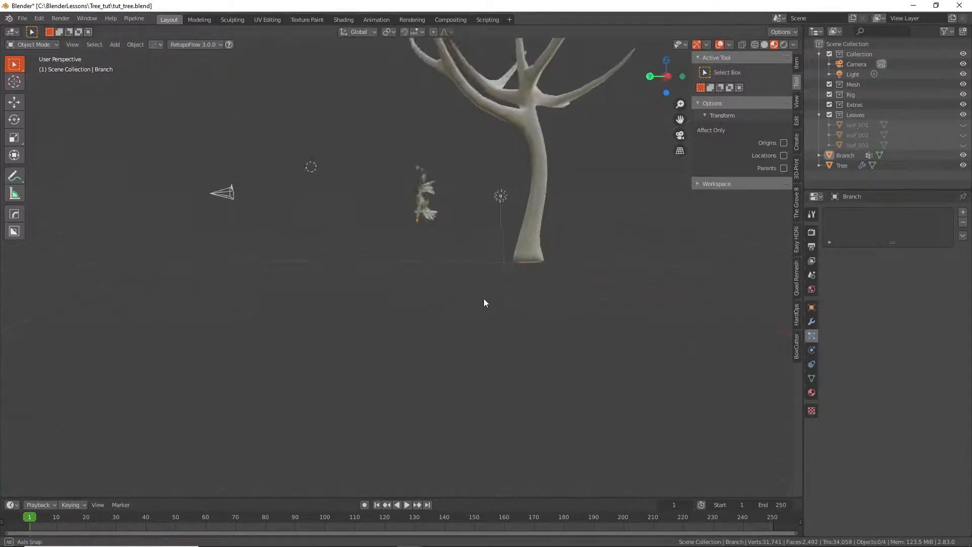
scroll(482, 297, down, 3)
scroll(440, 232, up, 5)
middle_drag(439, 229, 519, 272)
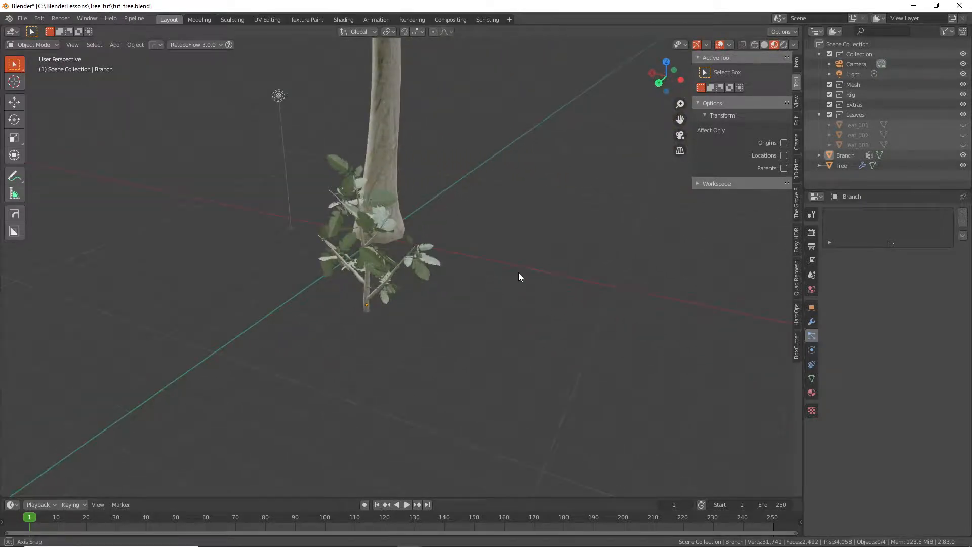
- Place the 3D cursor near the lower end of the leafy branch's stem and set the Branch's origin to it
click(366, 307)
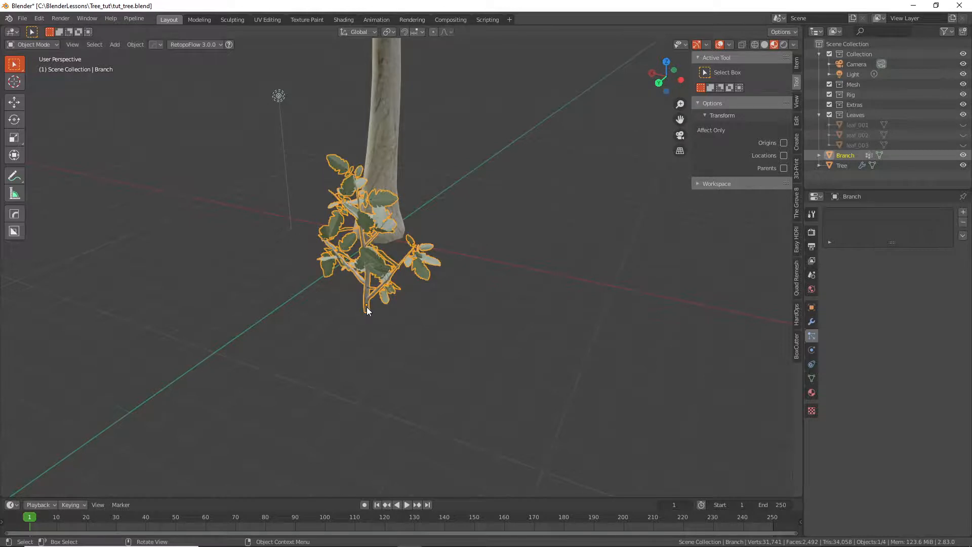
middle_drag(369, 312, 379, 245)
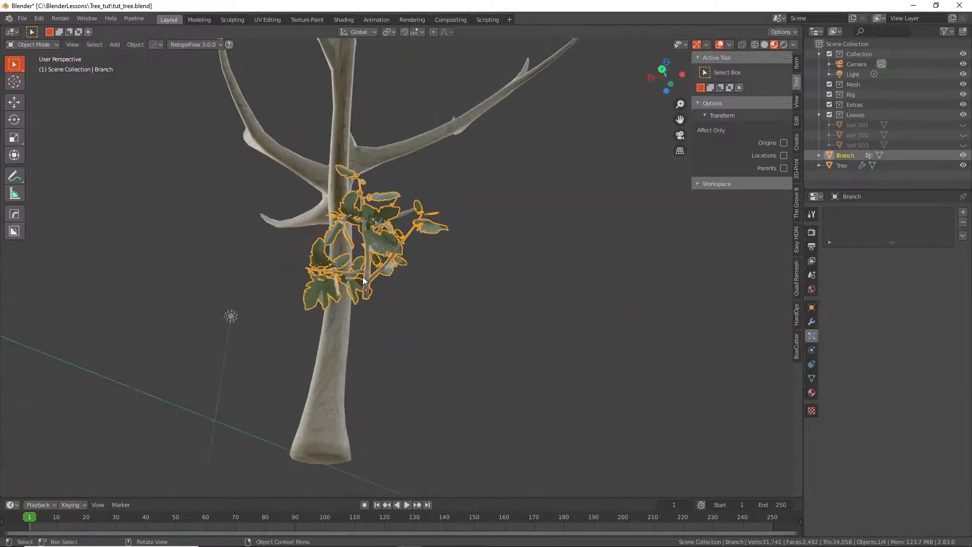
scroll(366, 299, up, 4)
shift+right_click(371, 324)
right_click(370, 323)
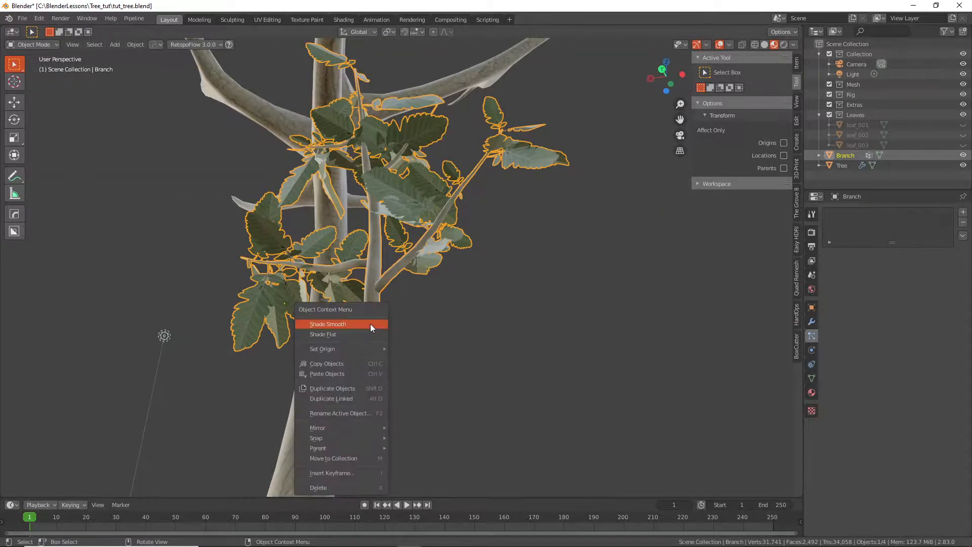
mouse_move(372, 350)
click(446, 372)
- Reposition the 3D cursor on the cut end of the branch's stem and set the Branch's origin to the 3D cursor
middle_drag(443, 367, 331, 266)
scroll(348, 345, down, 2)
scroll(348, 345, up, 3)
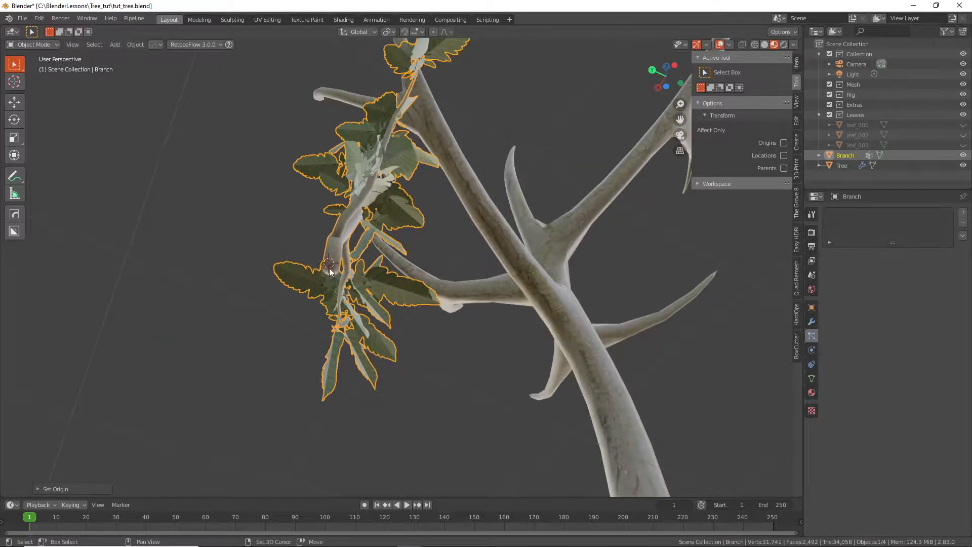
shift+right_click(329, 268)
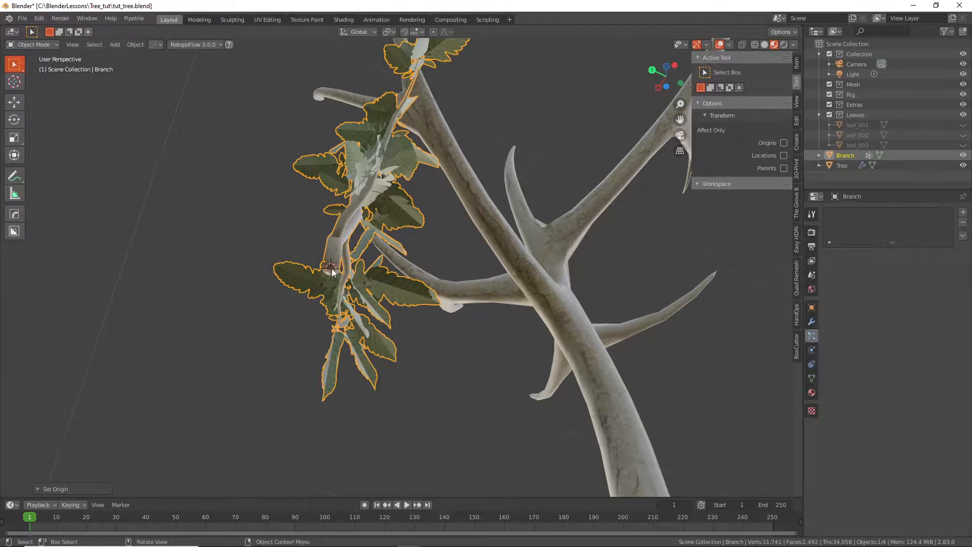
right_click(339, 234)
mouse_move(340, 233)
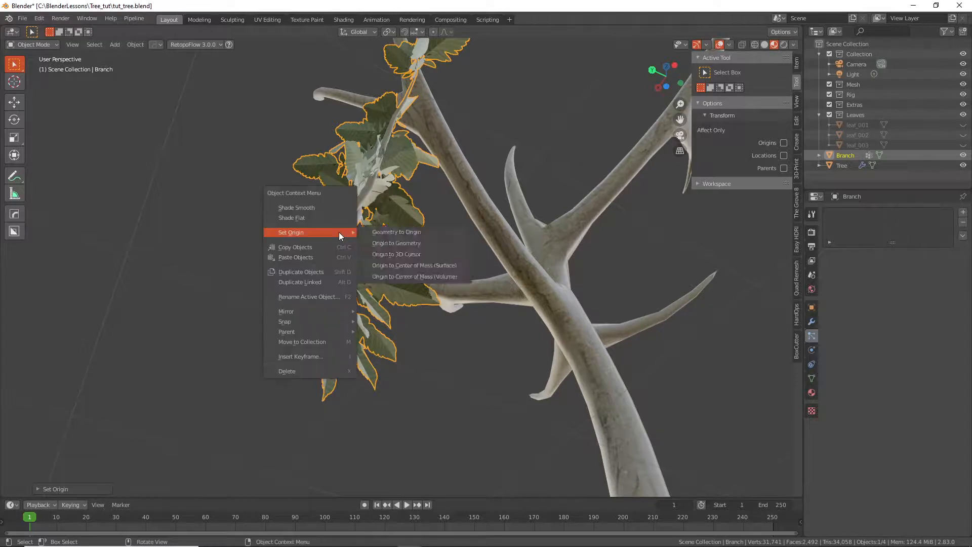
click(395, 253)
middle_drag(396, 227, 375, 287)
scroll(555, 266, down, 5)
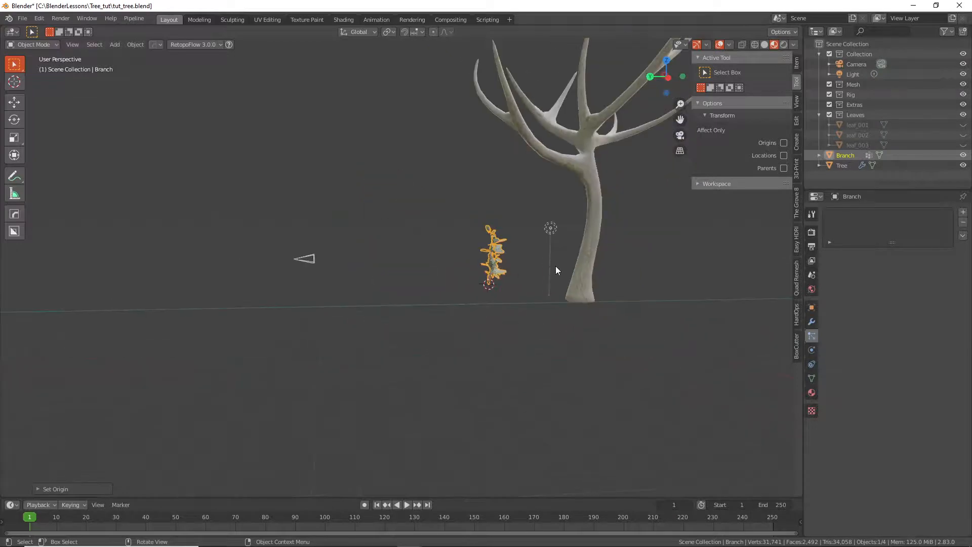
middle_drag(555, 266, 430, 362)
- Select the Tree object and apply its modifier
click(472, 276)
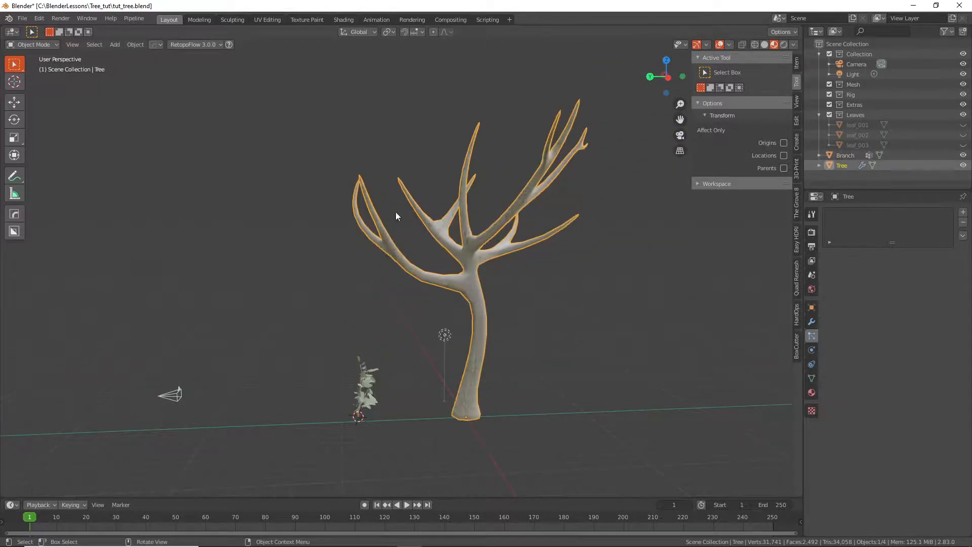
key(Tab)
drag(336, 158, 372, 193)
middle_drag(385, 177, 404, 182)
key(Tab)
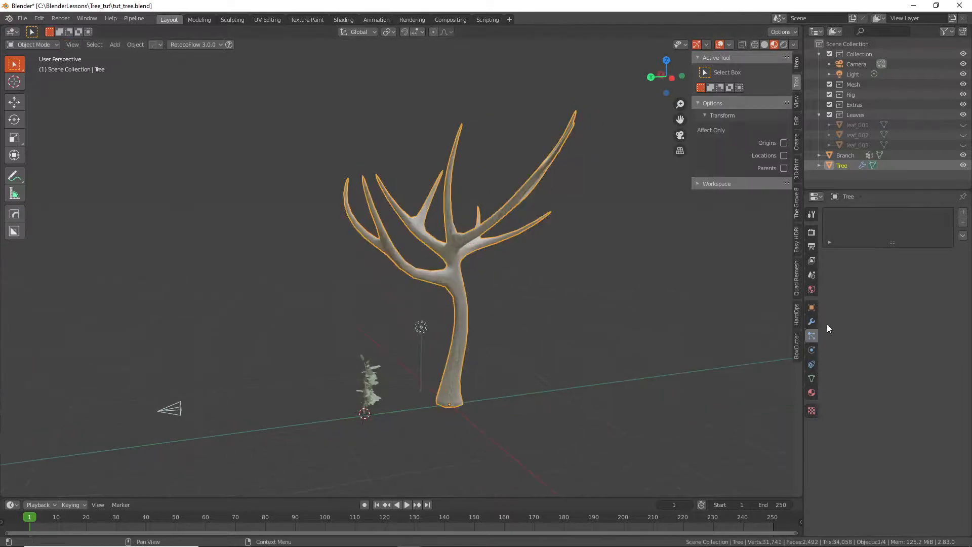
click(812, 322)
click(871, 243)
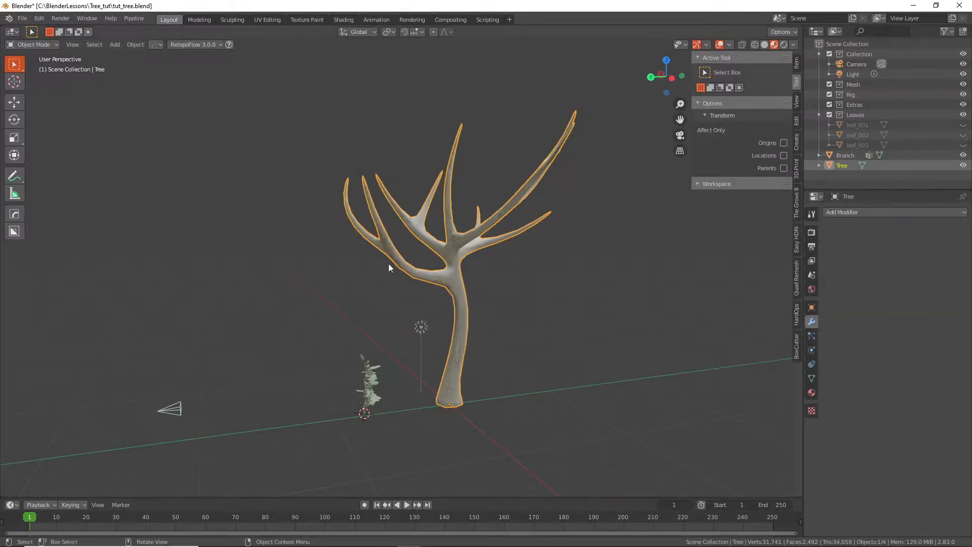
- Select the vertices at all the branch tips of the Tree mesh in Edit Mode
key(Tab)
drag(343, 166, 394, 194)
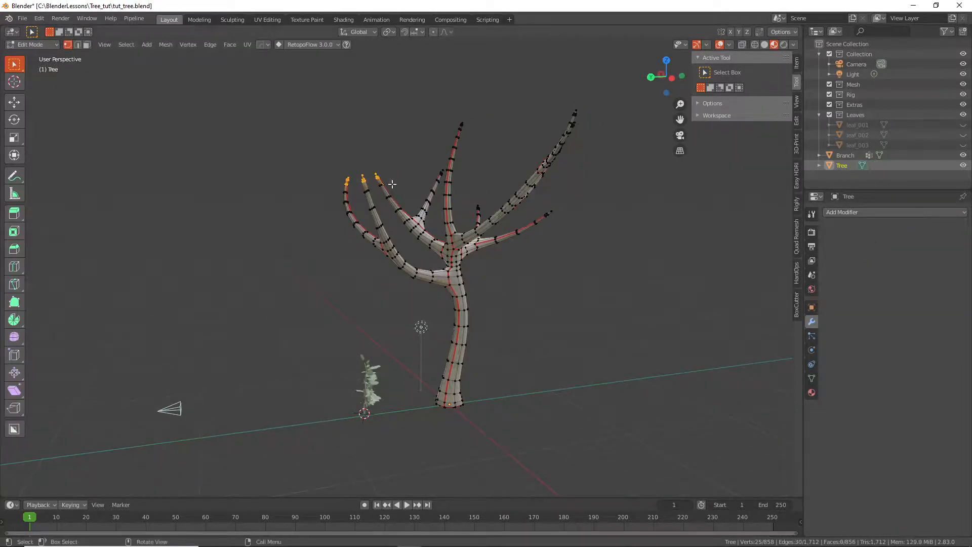
shift+drag(448, 115, 486, 136)
shift+drag(565, 104, 607, 131)
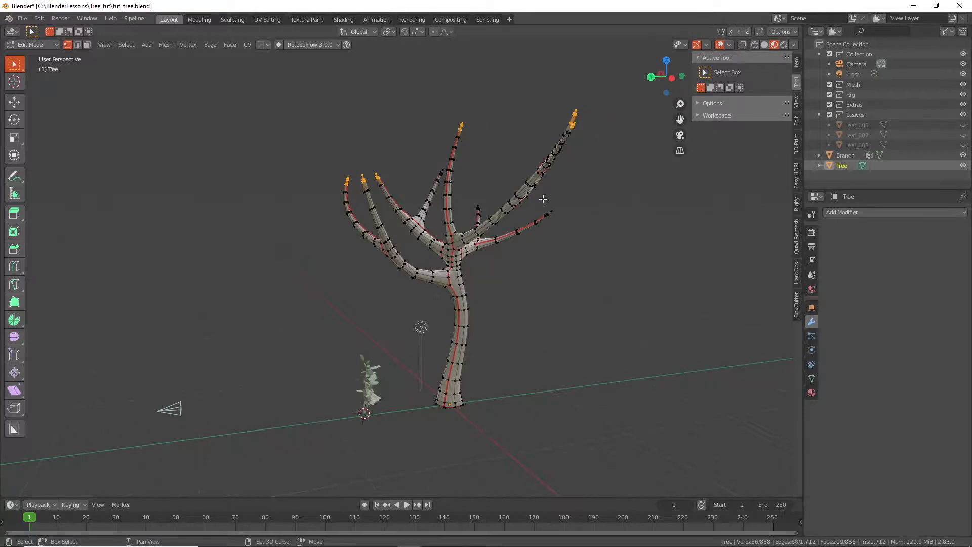
shift+drag(542, 199, 585, 240)
shift+drag(471, 195, 492, 216)
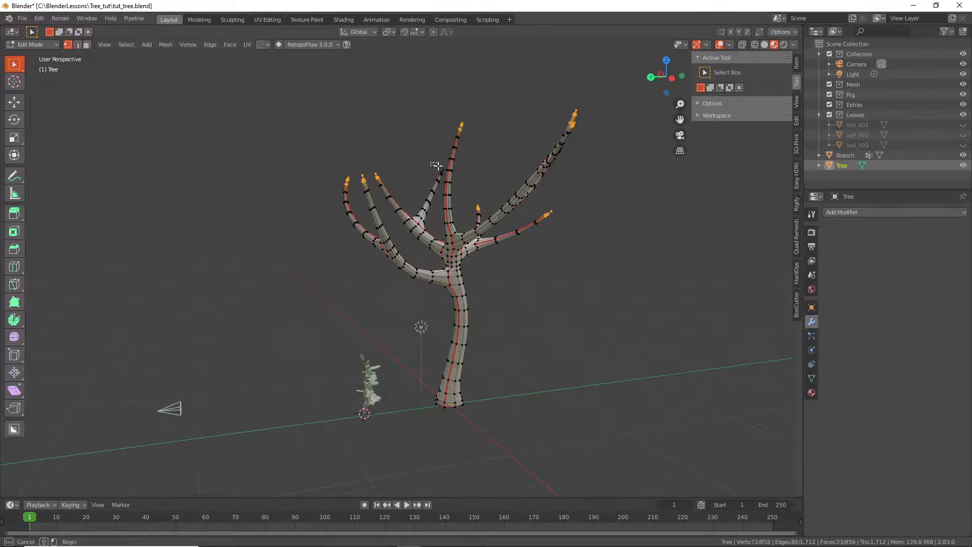
shift+drag(437, 165, 455, 178)
middle_drag(612, 210, 484, 83)
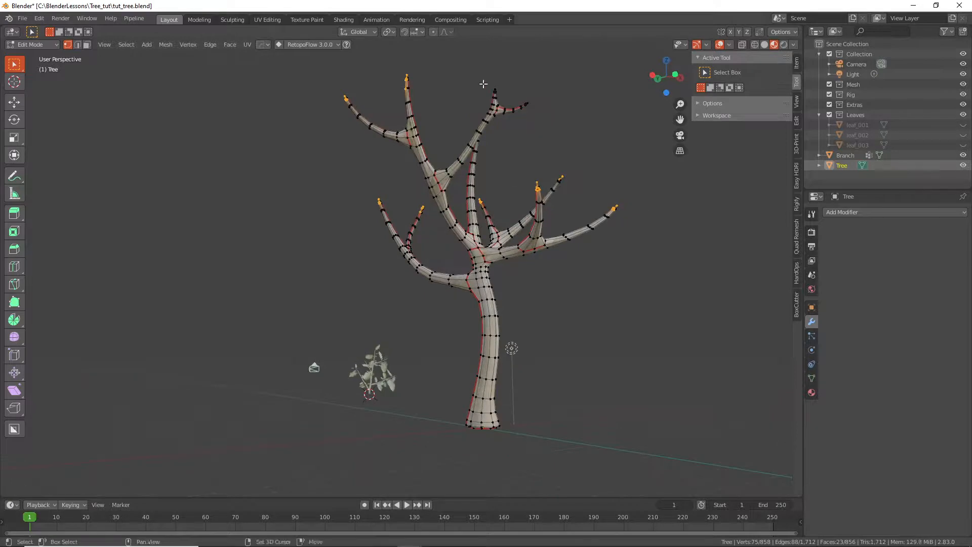
shift+drag(492, 75, 548, 108)
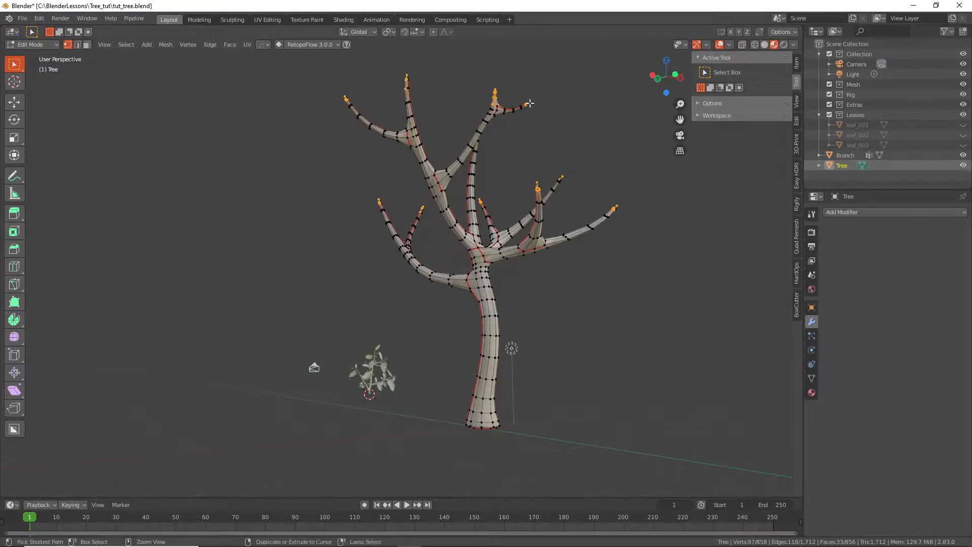
- Grow the vertex selection six steps from the tips so it covers the Tree's outer branches
key(ctrl+KP_Add)
key(ctrl+KP_Add)
key(ctrl+KP_Add)
key(ctrl+KP_Add)
key(ctrl+KP_Add)
key(ctrl+KP_Add)
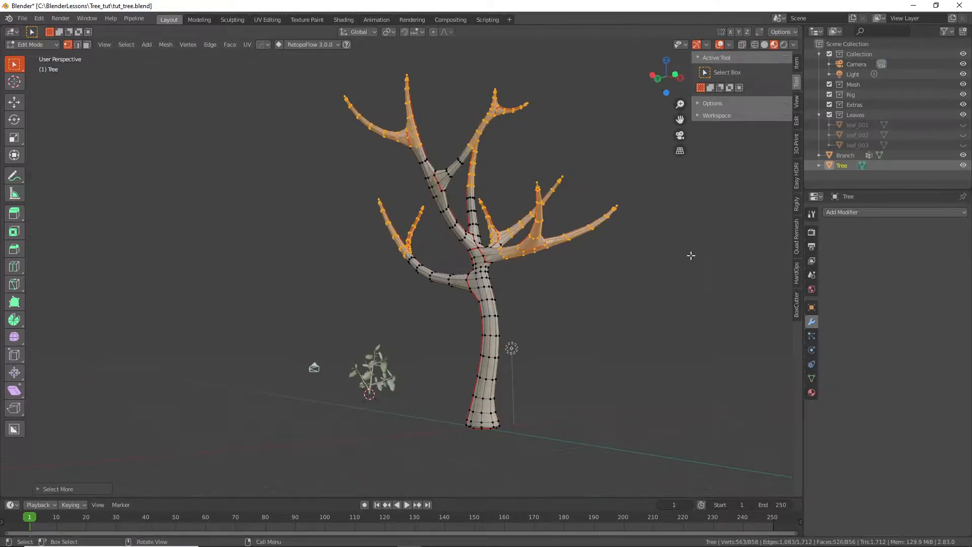
- Add a vertex group named Cluster_Weight to the Tree mesh and assign the selected outer-branch vertices to it
middle_drag(615, 258, 578, 318)
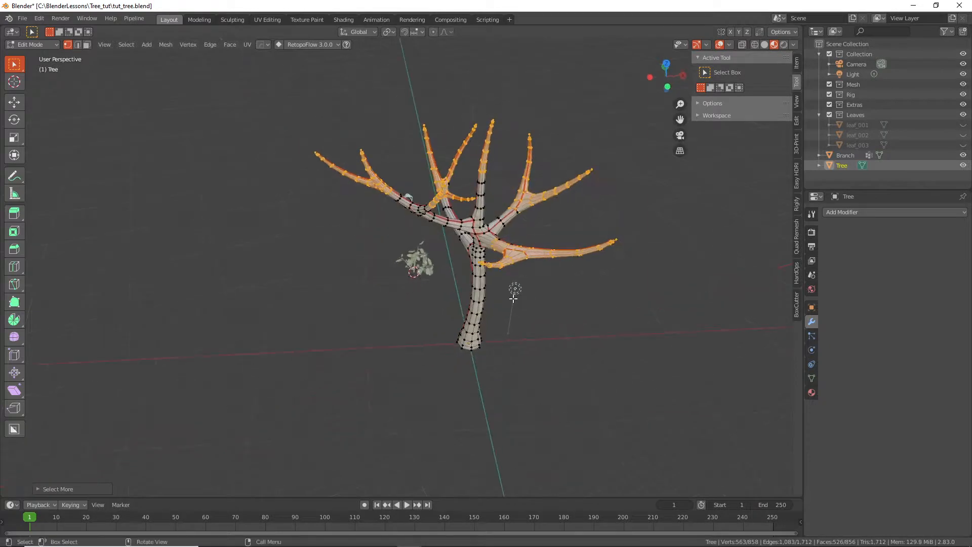
click(812, 378)
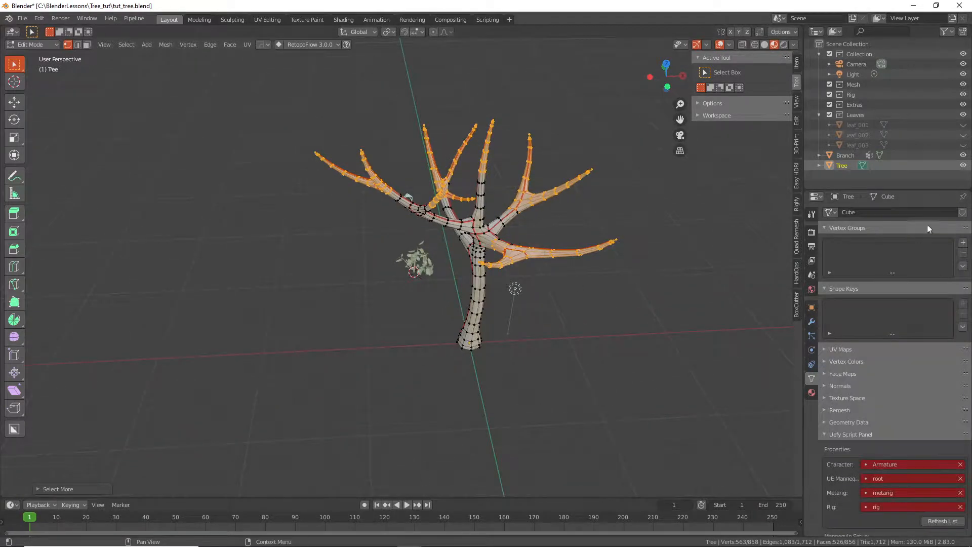
click(963, 243)
double_click(888, 246)
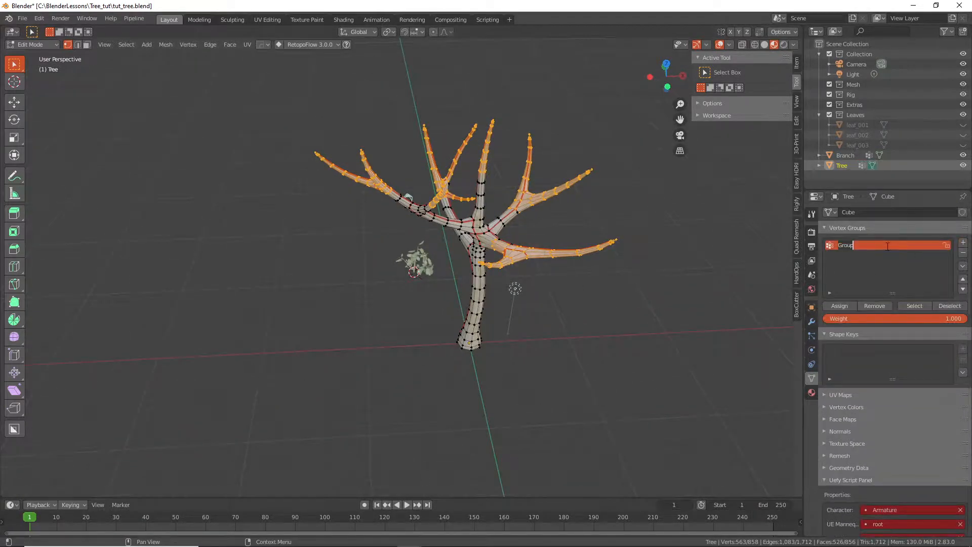
text(Cluster_Weight)
- Add a Hair particle system to the Tree and return to Object Mode
click(812, 336)
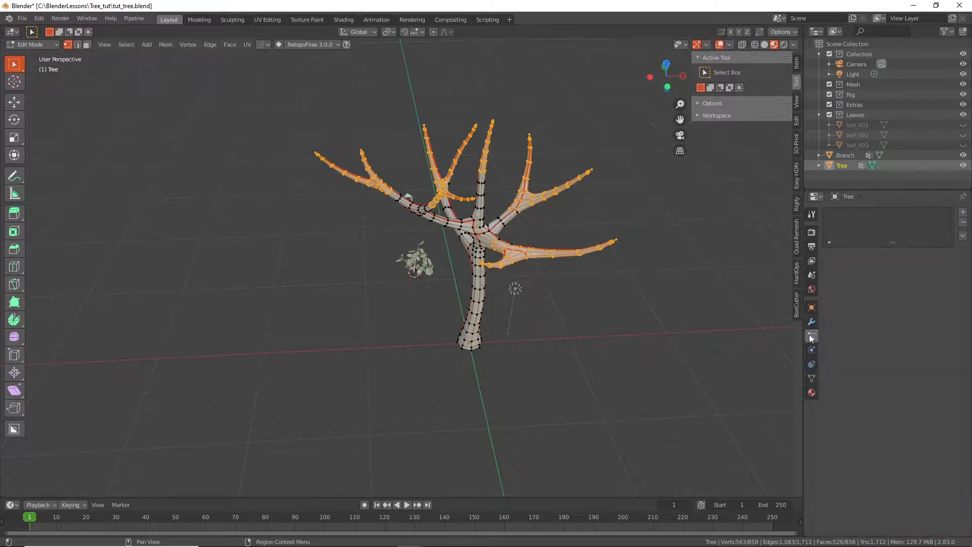
click(963, 213)
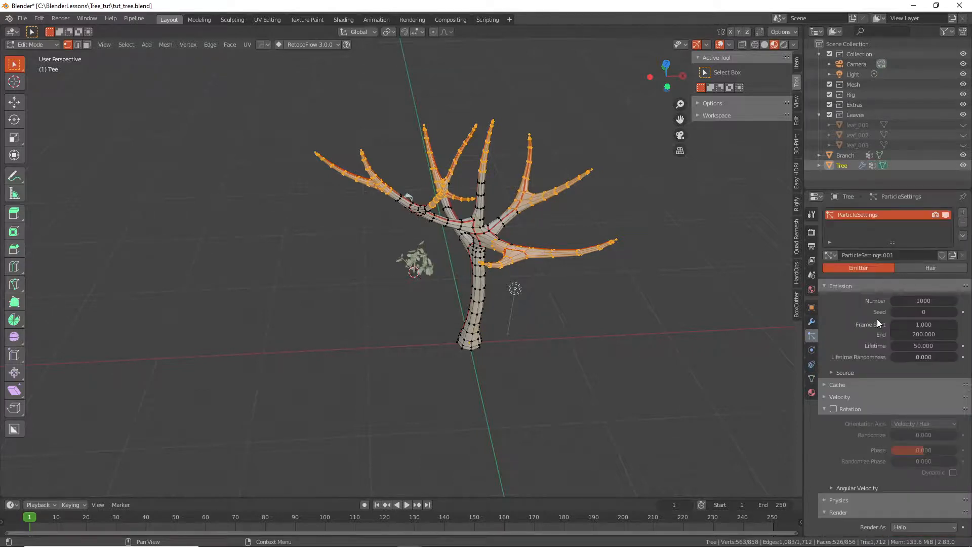
click(918, 267)
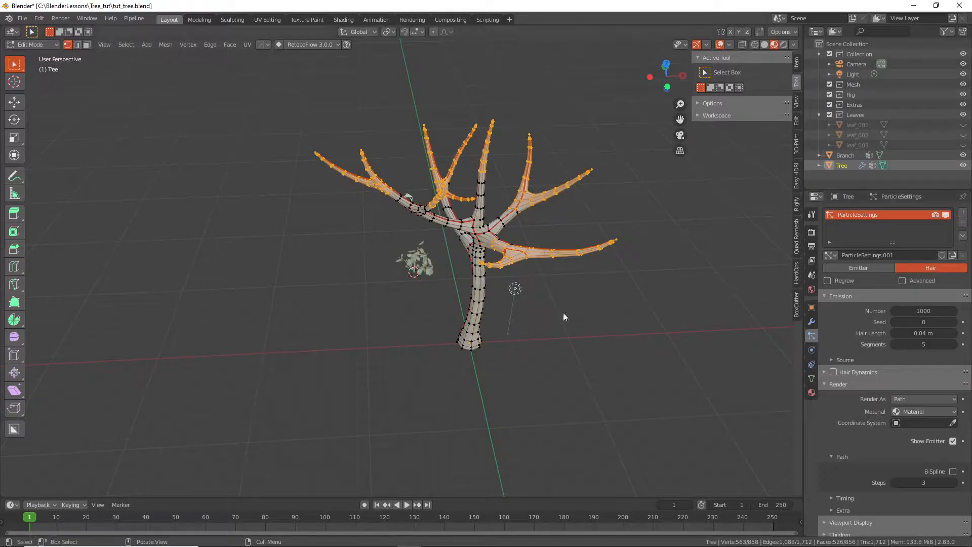
key(Tab)
middle_drag(535, 297, 625, 281)
- Limit the hair density to the Cluster_Weight vertex group
scroll(887, 427, down, 7)
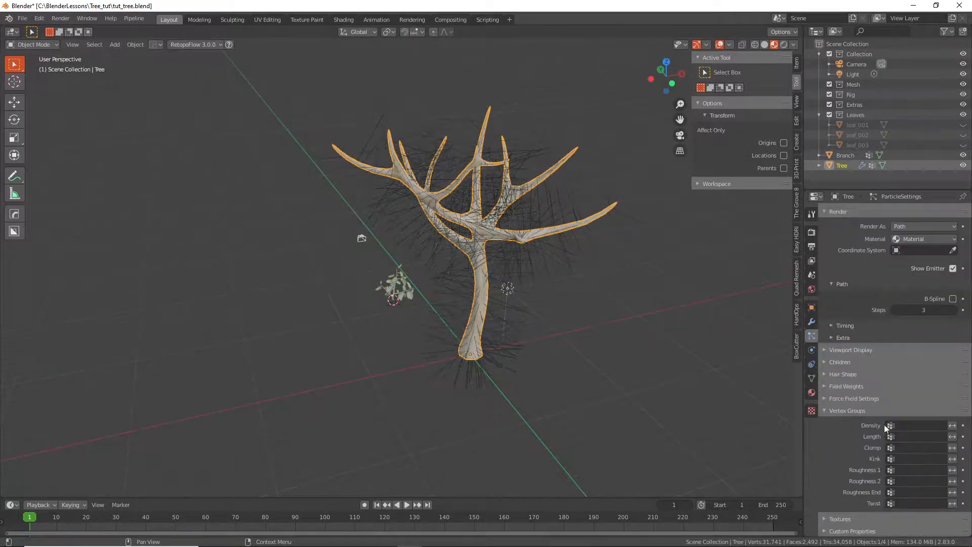
click(899, 425)
click(886, 439)
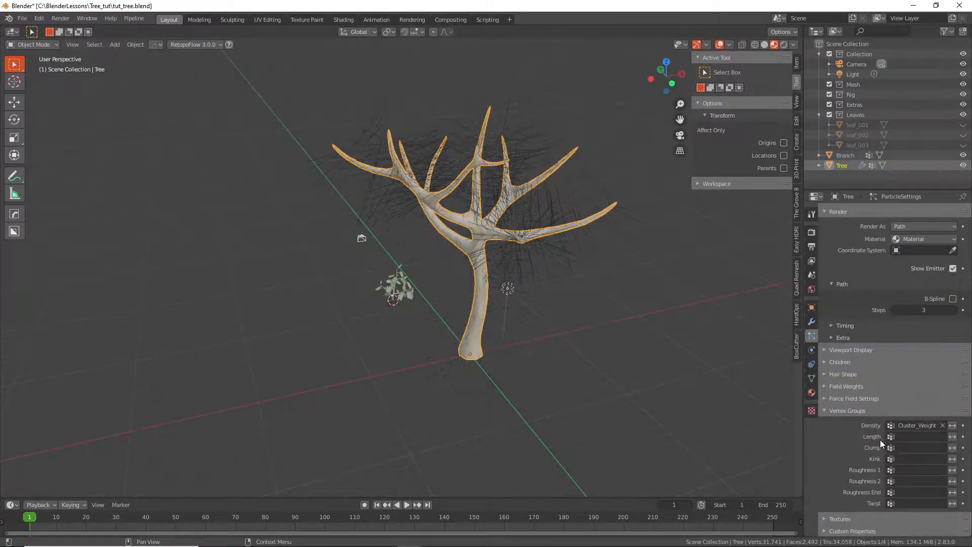
middle_drag(665, 335, 620, 331)
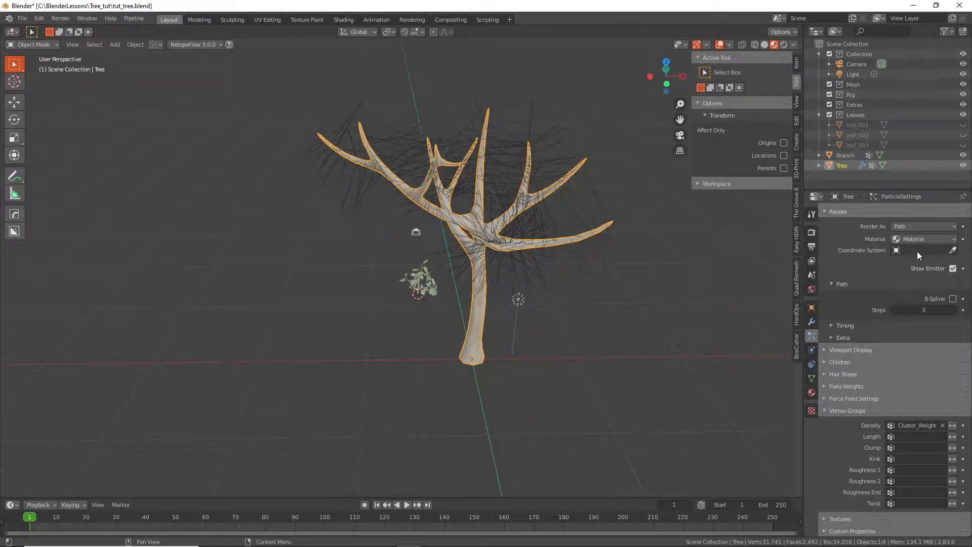
- Render the Tree's hair particles as Object, with Branch as the instance object
click(919, 227)
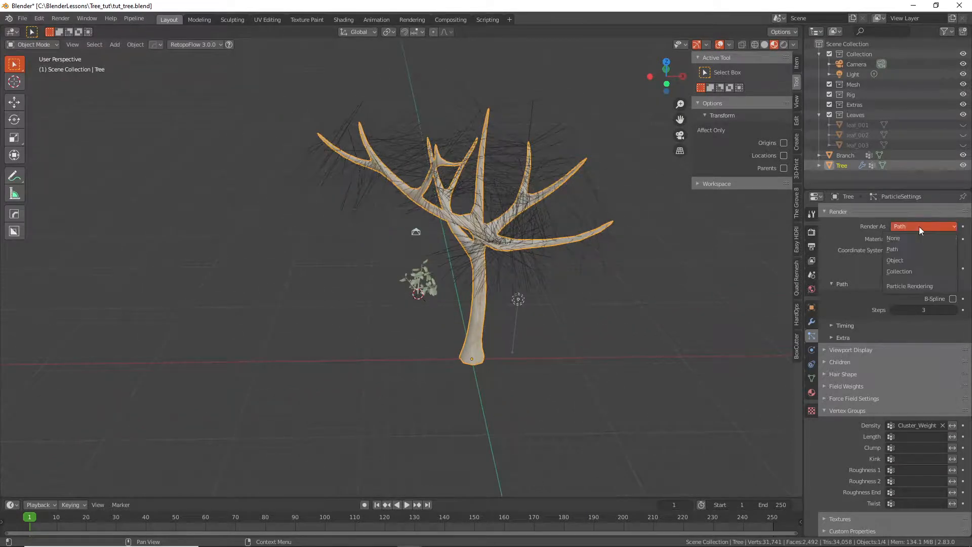
click(906, 261)
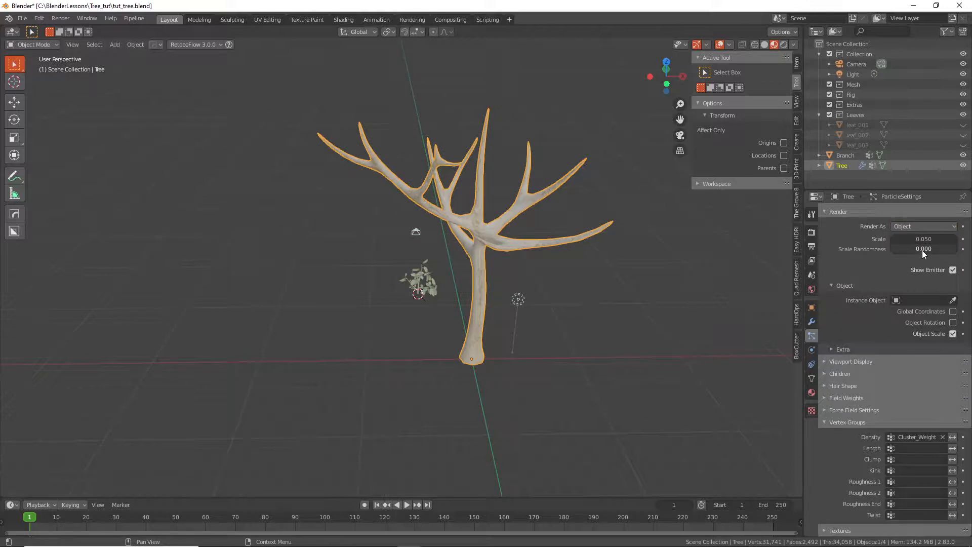
click(919, 300)
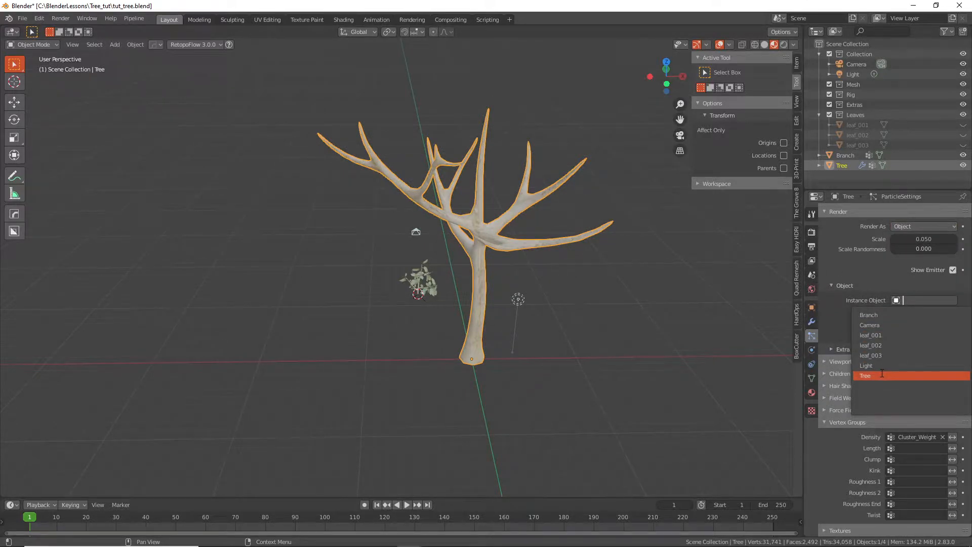
click(873, 315)
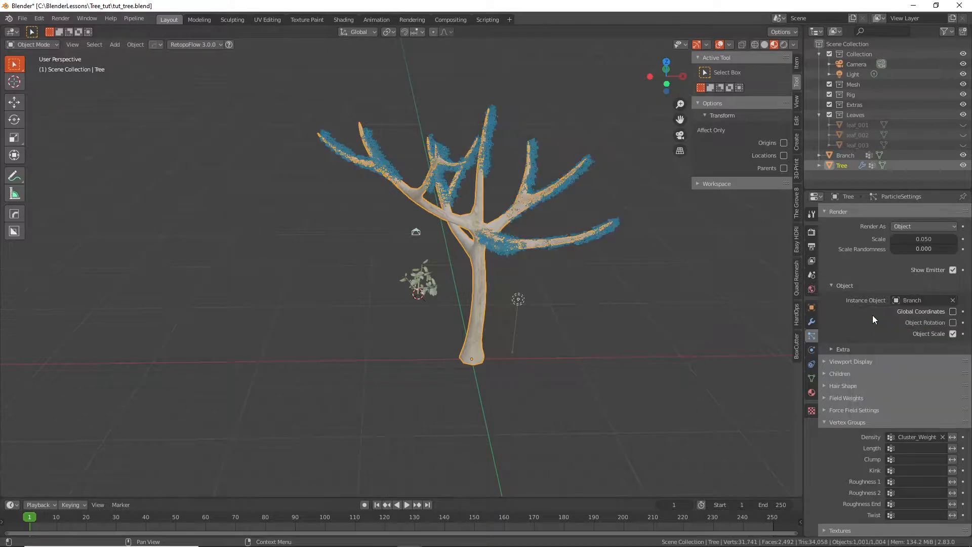
scroll(499, 214, up, 5)
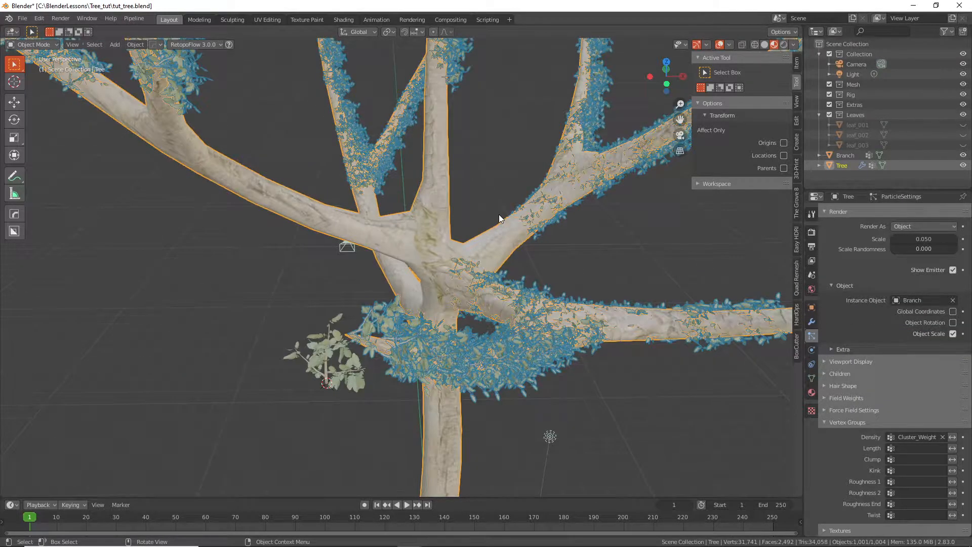
scroll(499, 219, down, 2)
scroll(455, 296, down, 3)
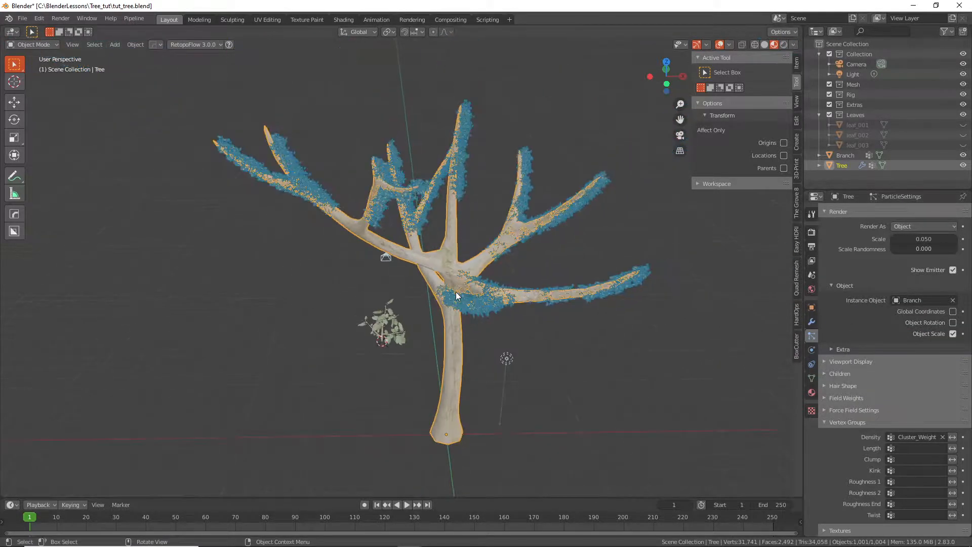
- Set the hair emission number to 250, with instance scale 0.350 and scale randomness 0.612
scroll(923, 239, up, 6)
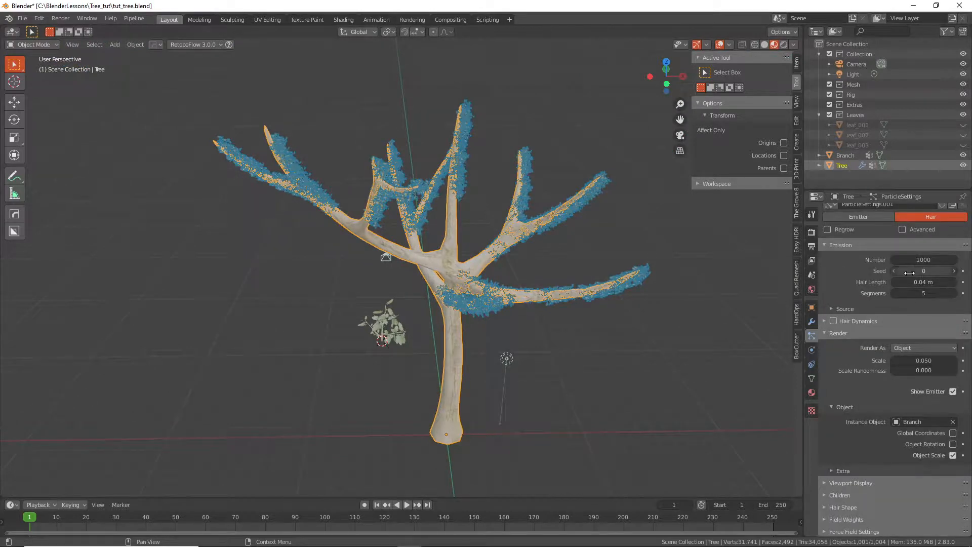
double_click(917, 263)
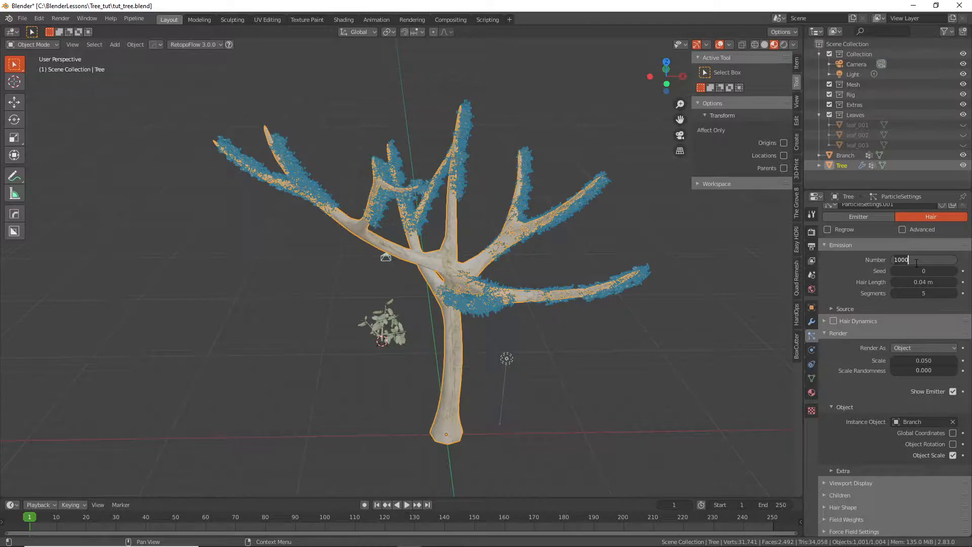
key(BackSpace)
key(BackSpace)
key(BackSpace)
key(BackSpace)
text(250)
key(Return)
drag(906, 360, 934, 398)
- Enable the advanced hair settings and particle rotation, with phase 0.224 and randomized phase 0.313
click(902, 229)
click(834, 345)
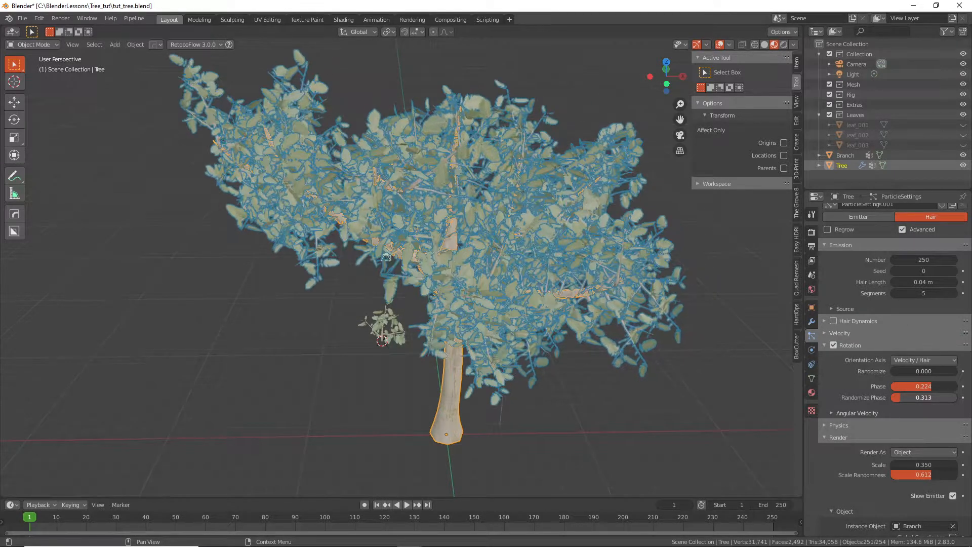
- Reframe the camera with walk navigation so the tree's crown fits the frame, and show the scene in Rendered shading
key(KP_0)
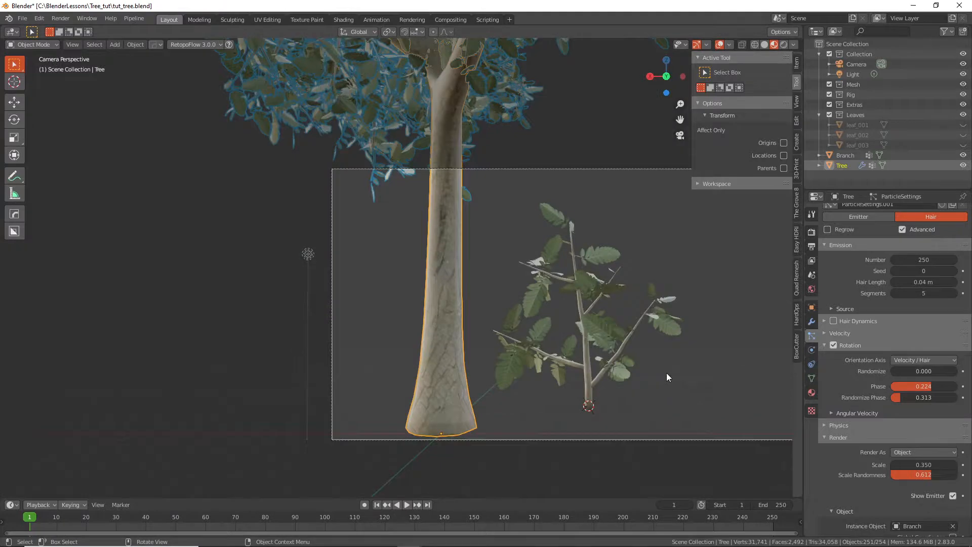
key(shift+grave)
key(s)
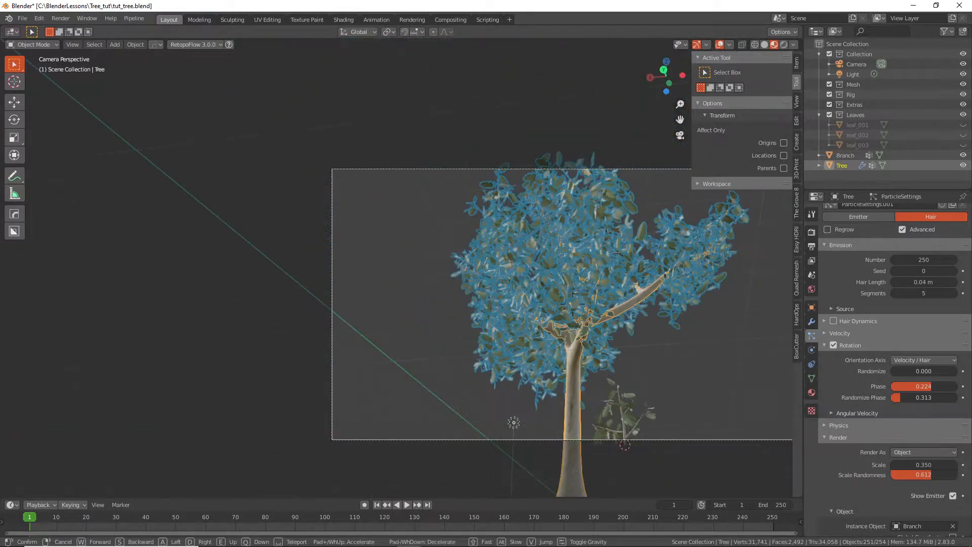
key(e)
key(w)
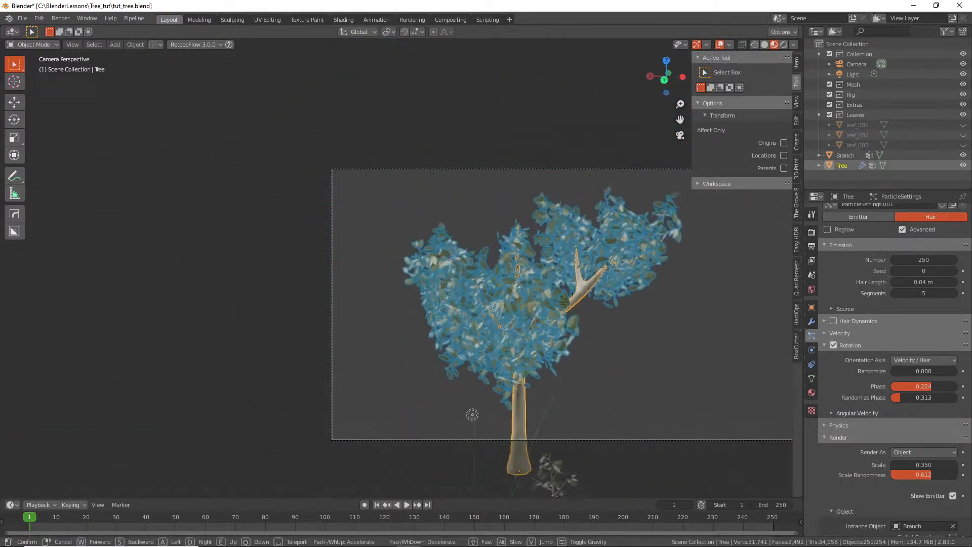
key(Return)
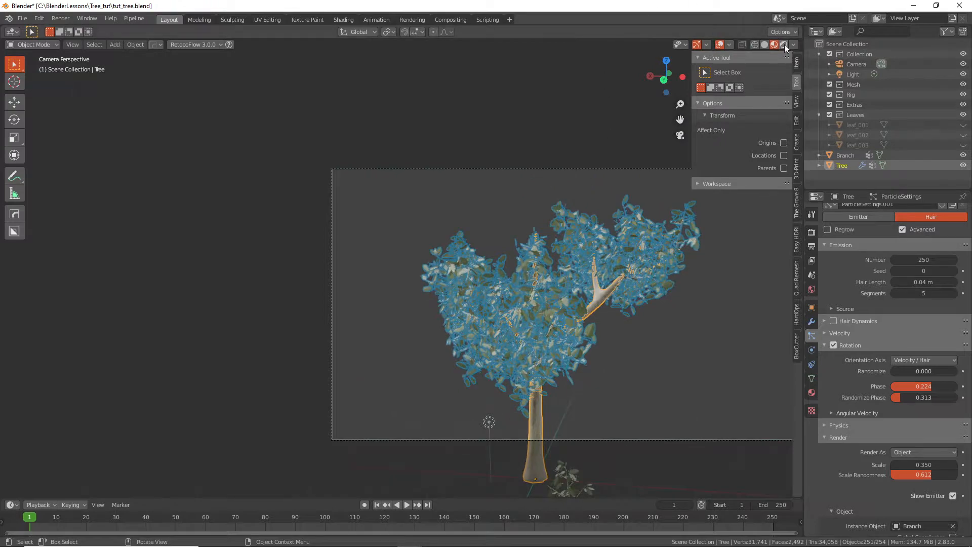
click(784, 45)
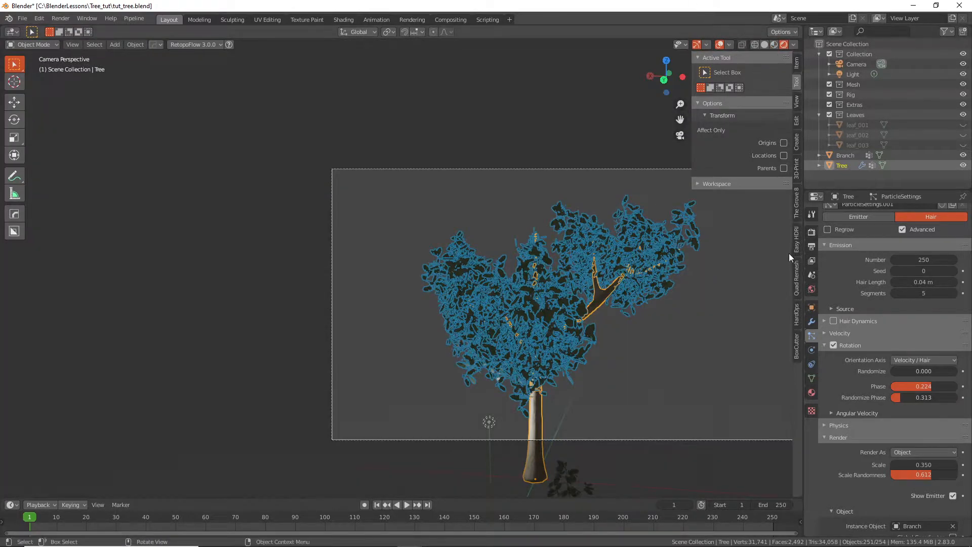
click(535, 168)
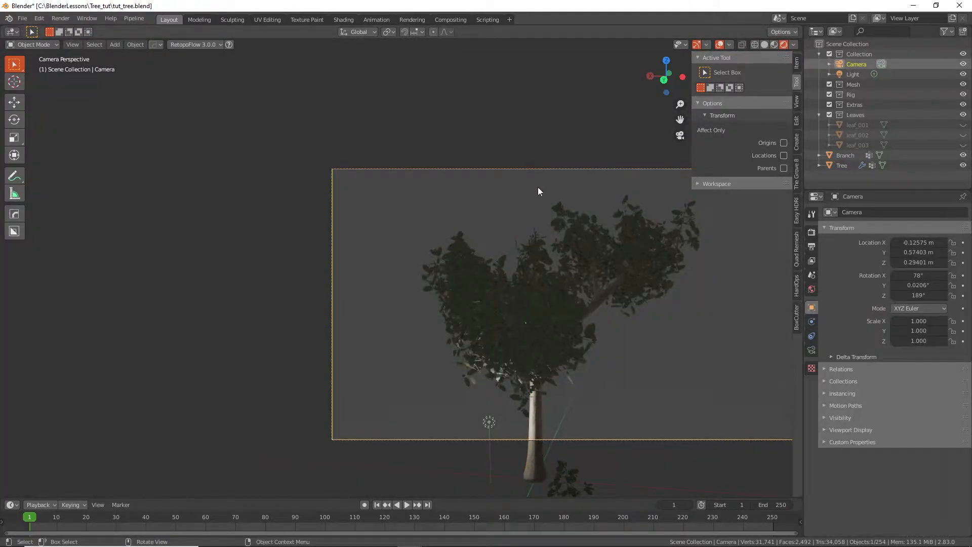
- Create world nodes with Easy HDRI and load the HDRIs folder as its image source
click(797, 209)
click(749, 161)
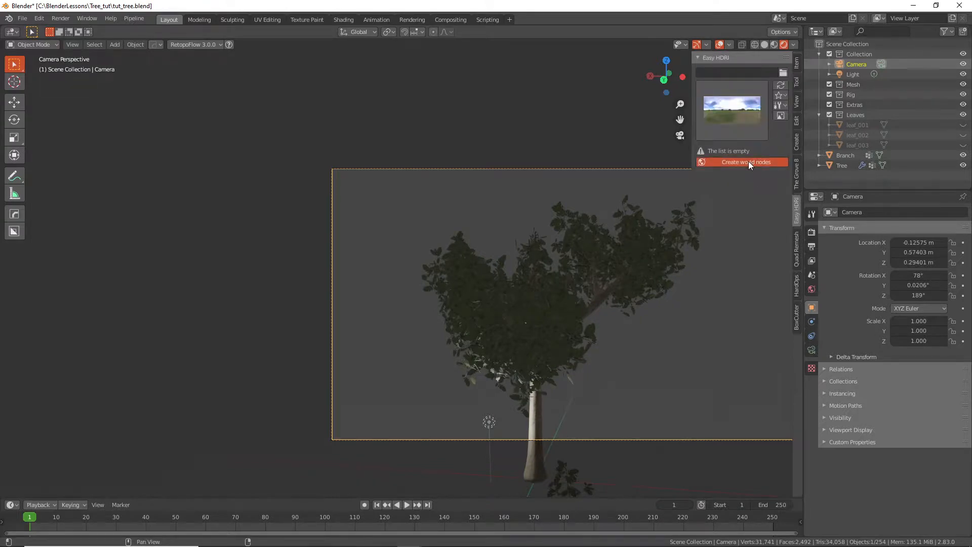
click(782, 74)
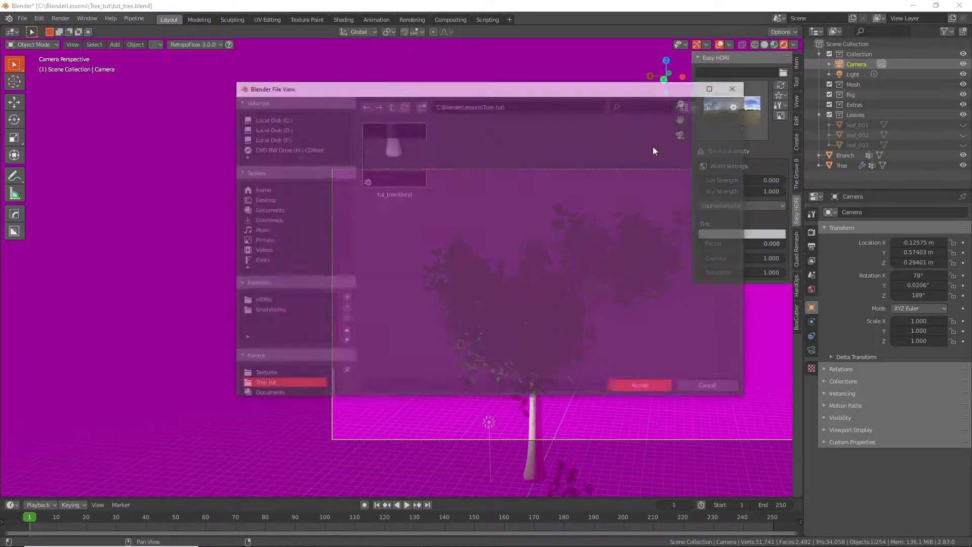
click(284, 299)
click(633, 387)
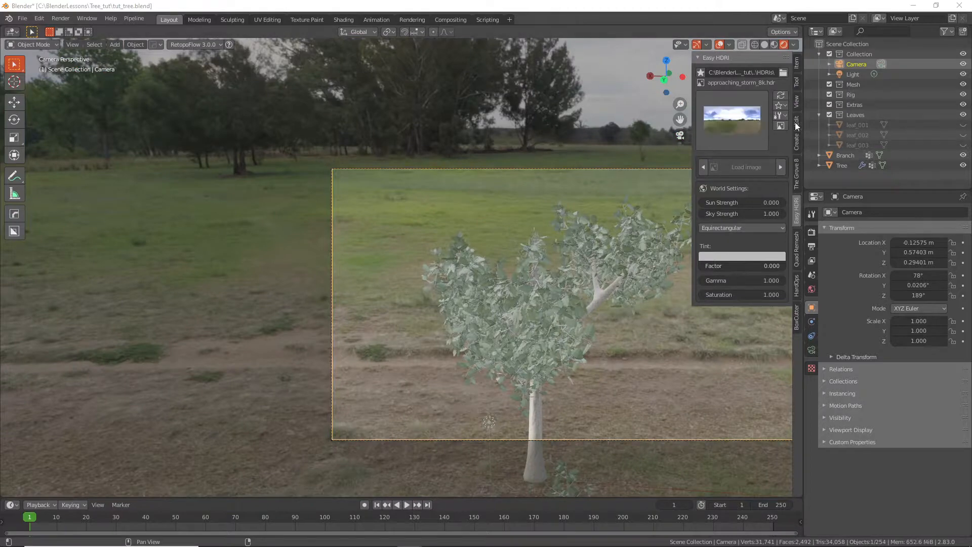
- Switch the environment image to blue_grotto_4k.hdr and set its Sky Strength to 0.5
click(784, 172)
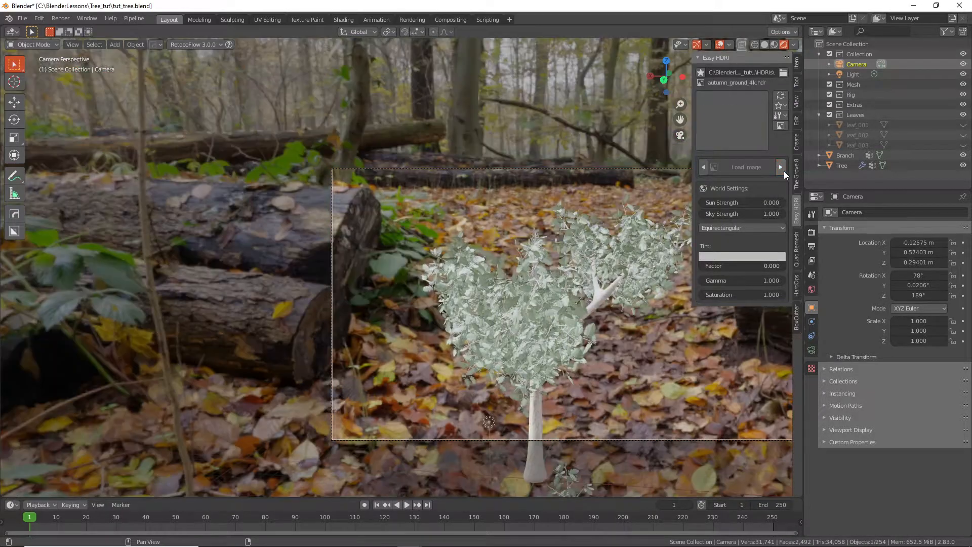
click(781, 169)
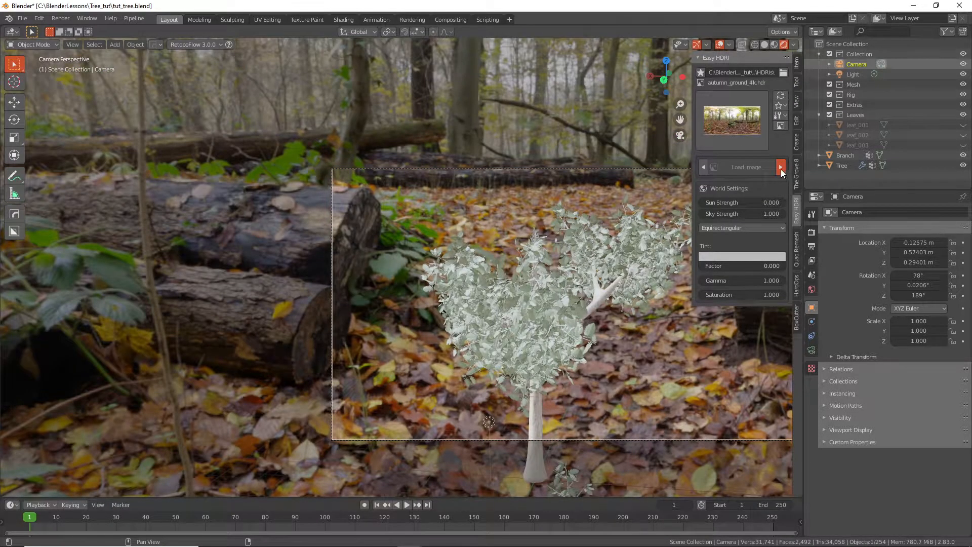
click(780, 168)
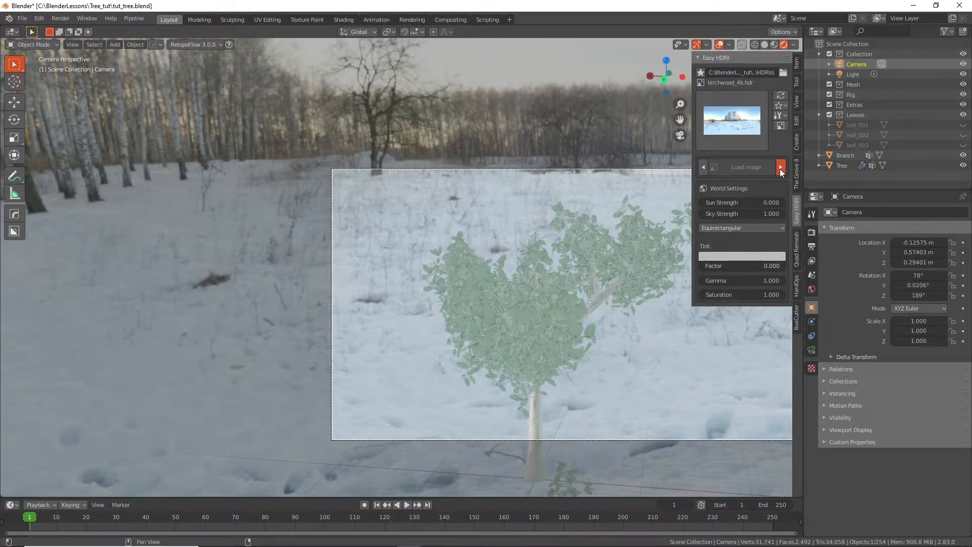
click(757, 211)
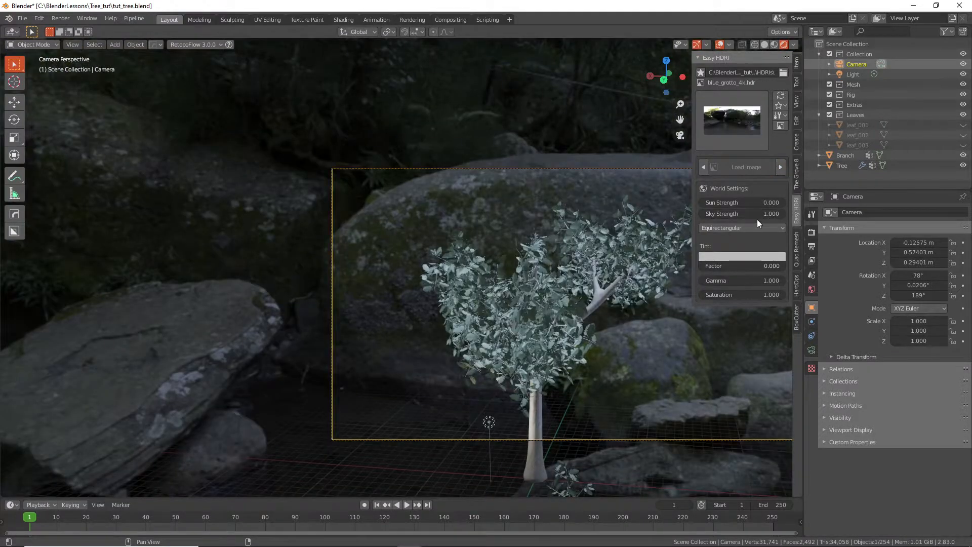
text(1.0.5)
key(Return)
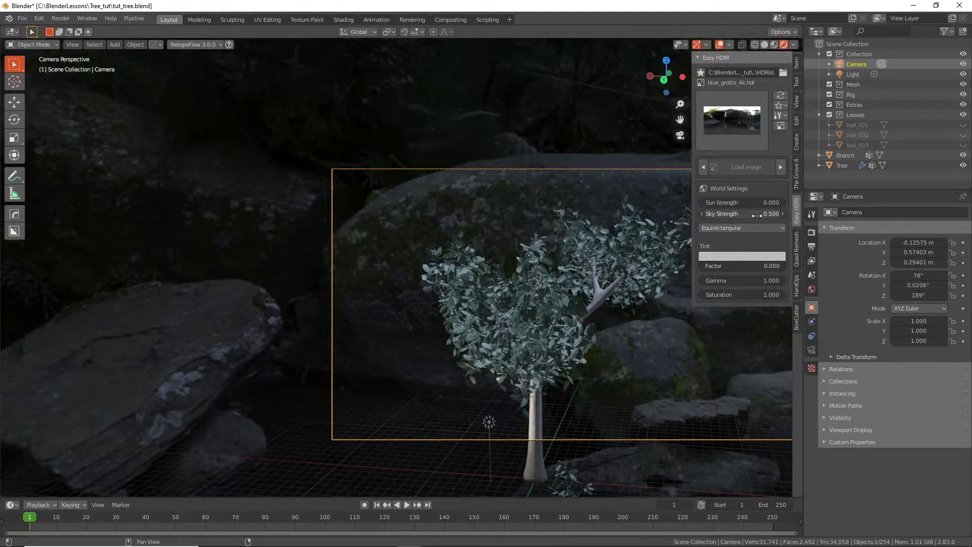
- Examine the leafy tree under the HDRI lighting, up close and from all around with walk navigation
scroll(542, 349, down, 3)
scroll(541, 350, up, 6)
scroll(540, 349, up, 3)
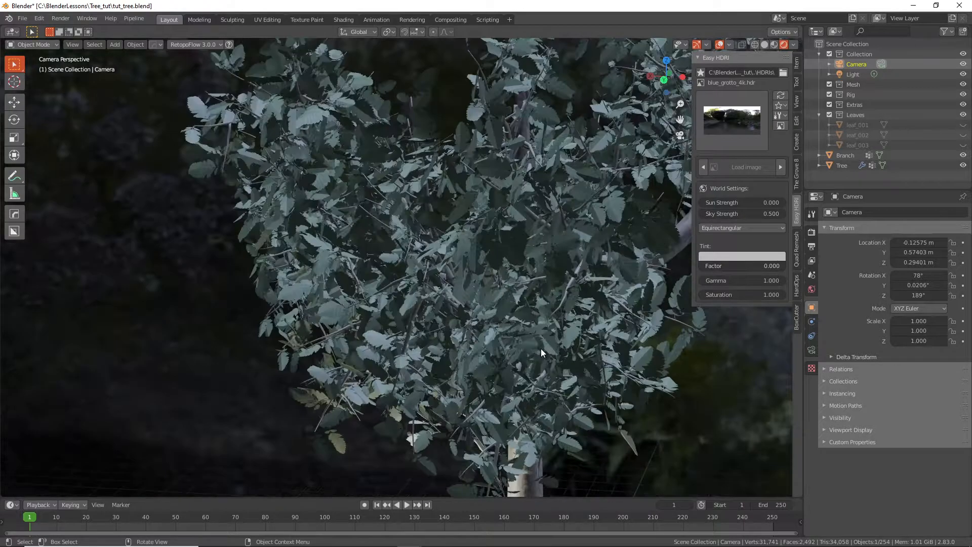
scroll(541, 349, down, 5)
scroll(560, 340, up, 2)
mouse_move(560, 339)
middle_down()
mouse_move(551, 328)
mouse_move(581, 333)
mouse_move(569, 331)
middle_up()
mouse_move(531, 303)
middle_down()
mouse_move(484, 295)
mouse_move(545, 295)
middle_up()
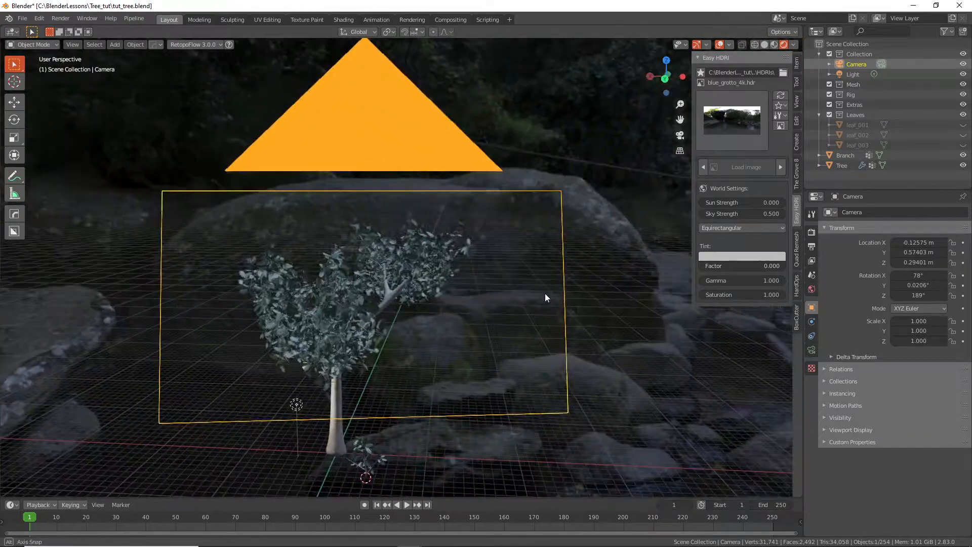
key(shift+grave)
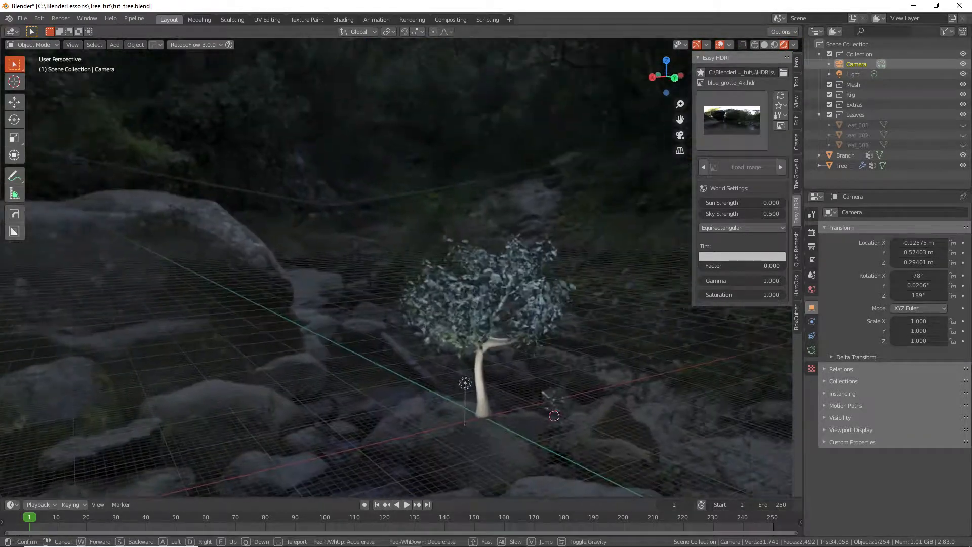
key(w)
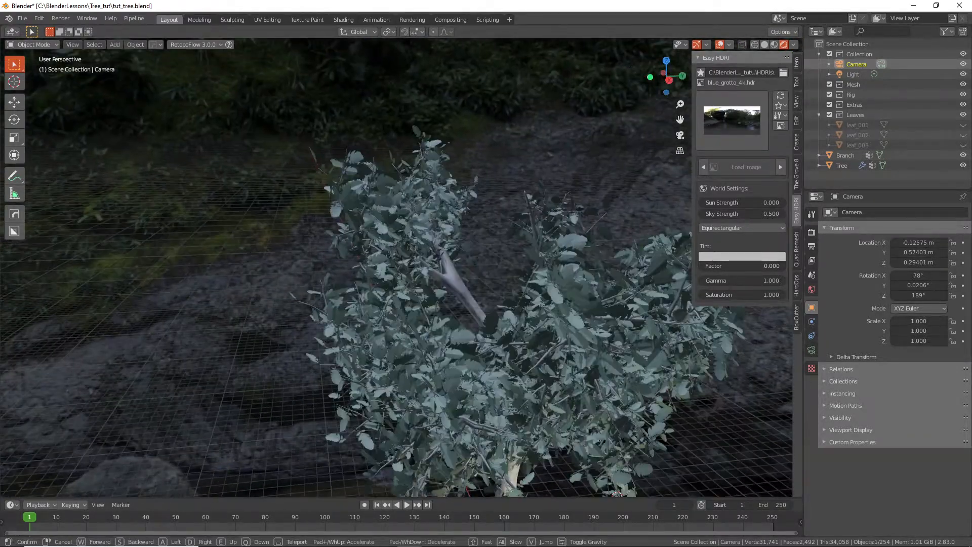
key(w)
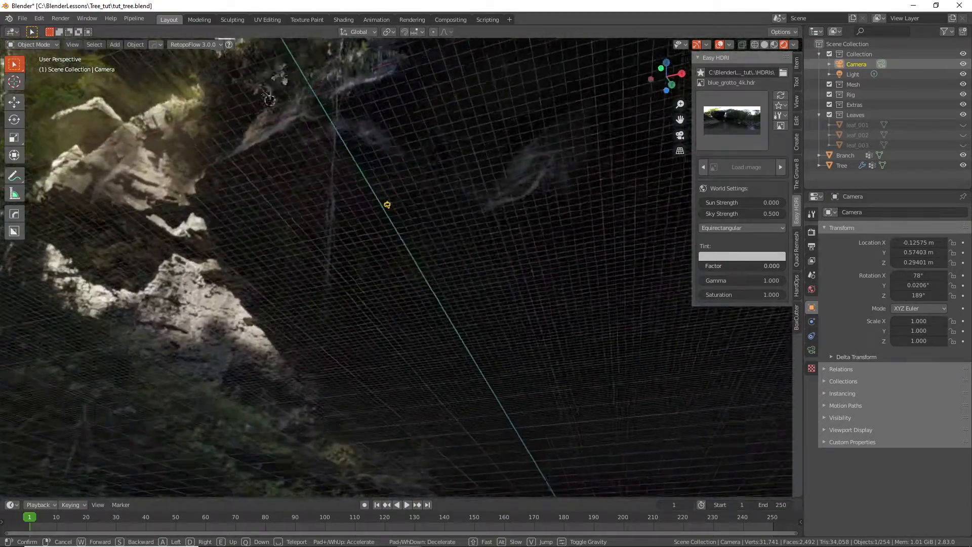
key(e)
key(d)
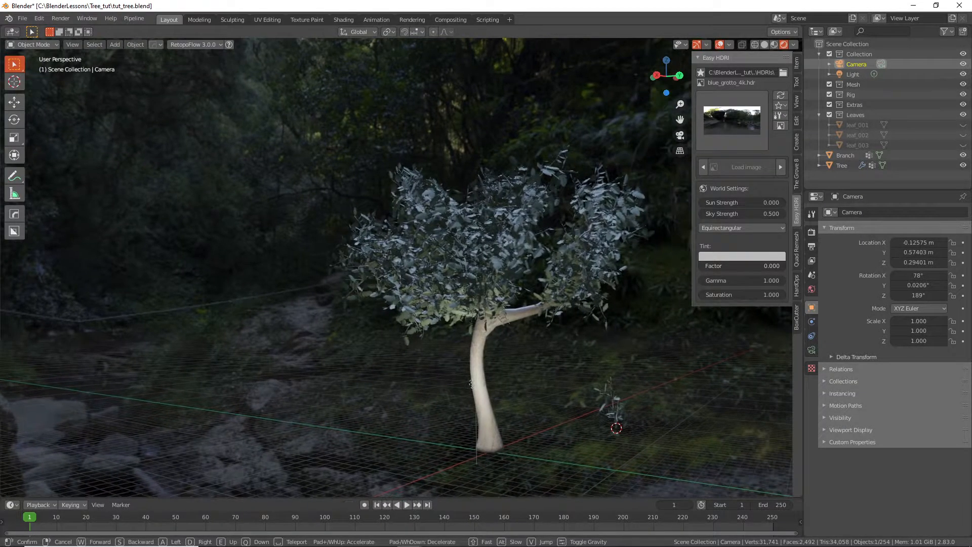
click(402, 267)
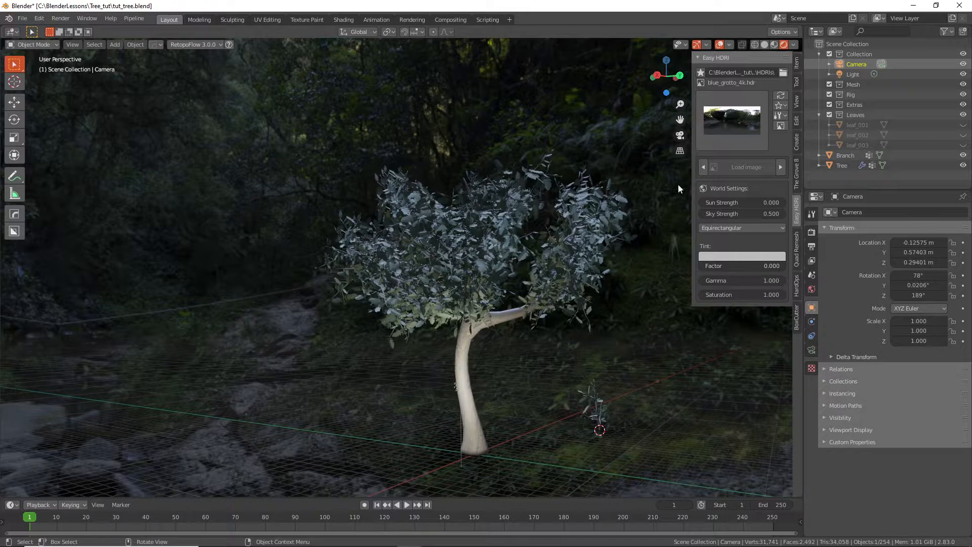
- Show the scene in Material Preview shading and remove the hair particle system from the tree
click(775, 44)
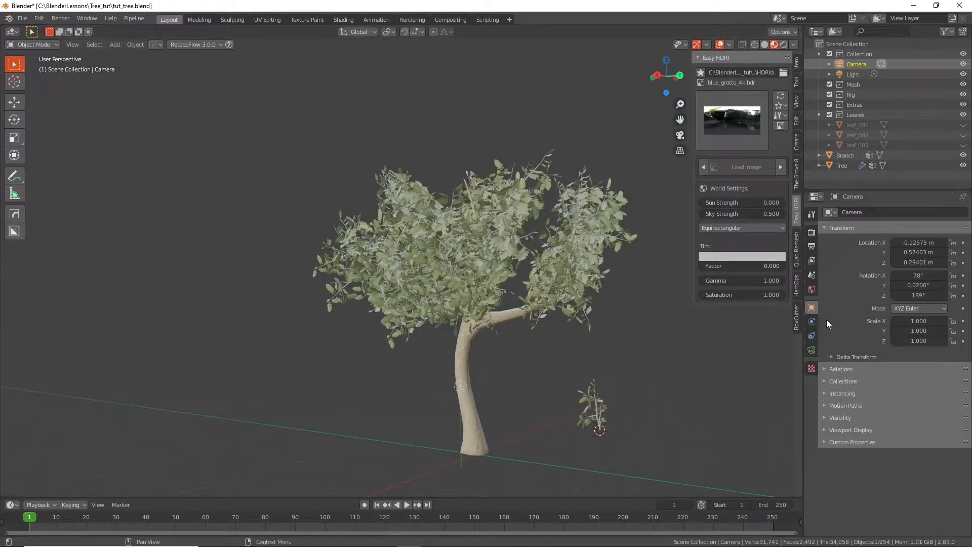
click(466, 342)
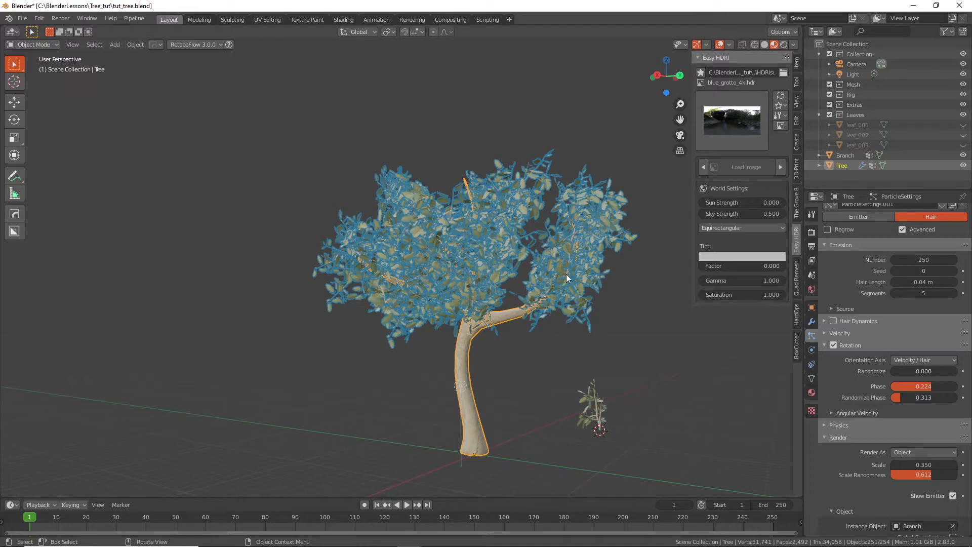
middle_drag(599, 318, 507, 293)
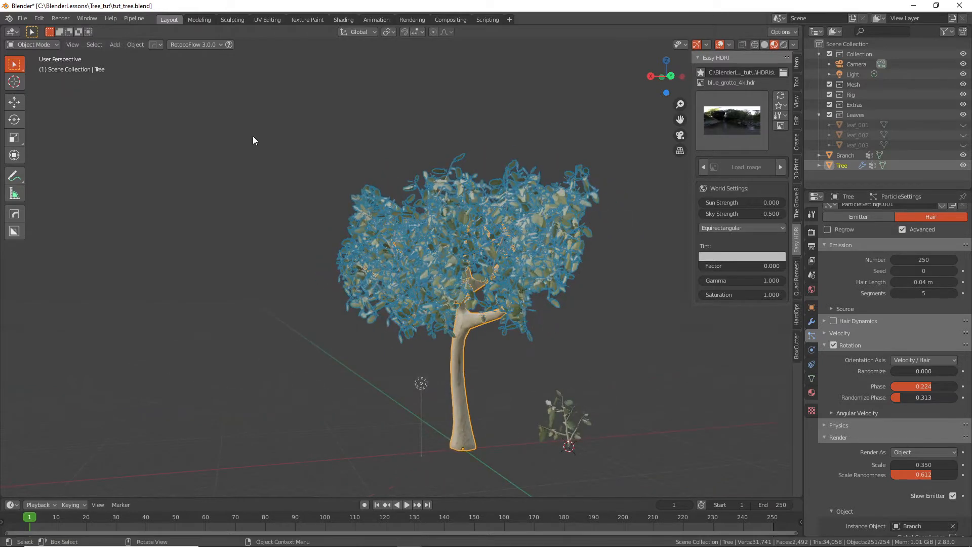
click(812, 323)
click(812, 335)
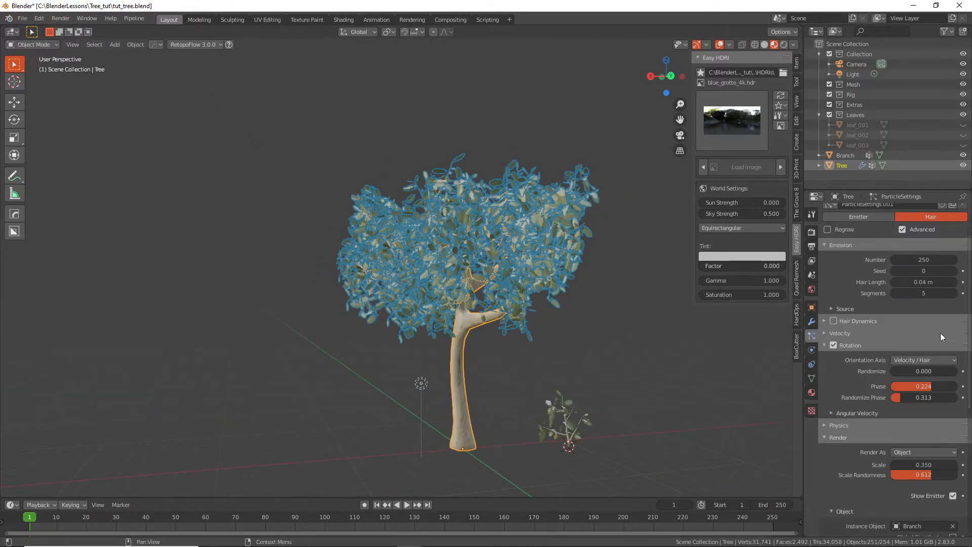
scroll(942, 251, up, 3)
click(964, 223)
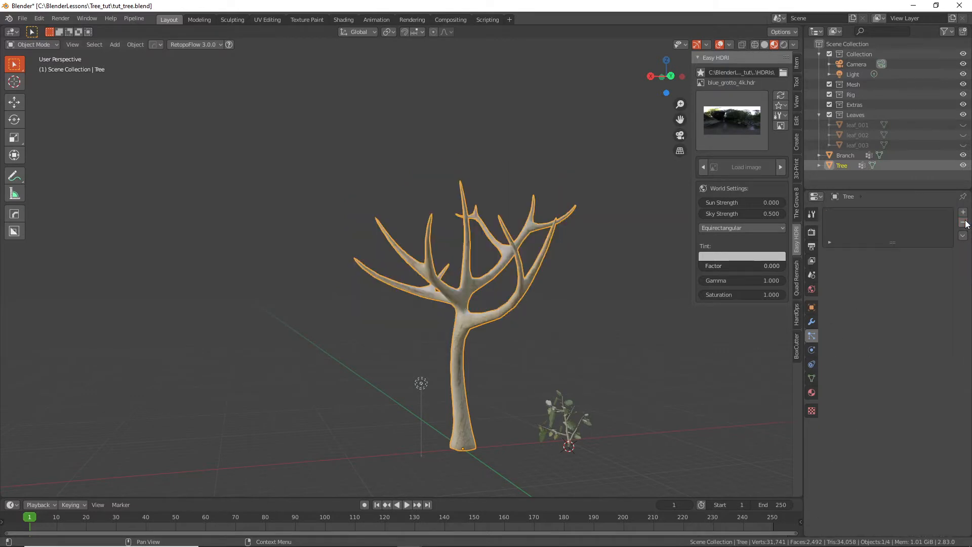
- Save the tree scene to its existing file, tut_tree.blend
middle_drag(449, 330, 482, 339)
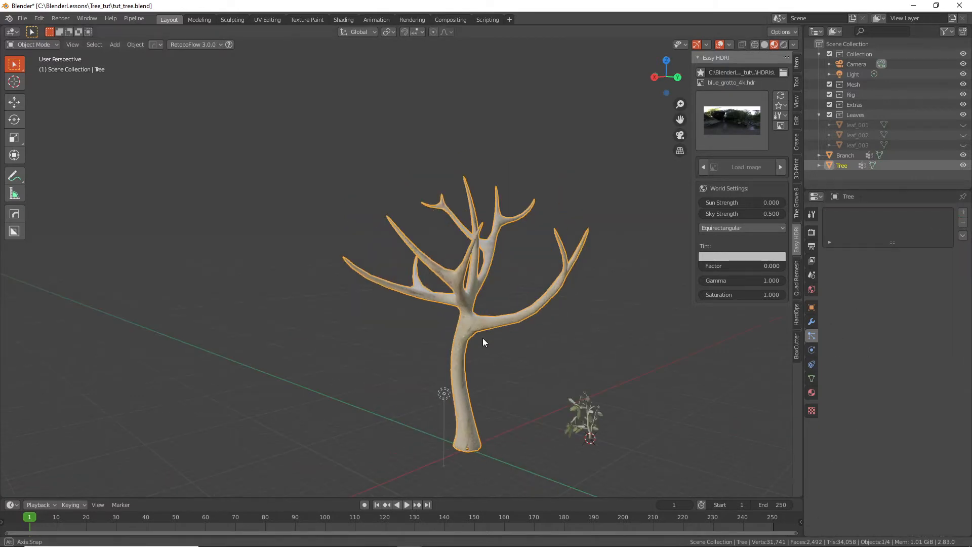
click(22, 19)
click(38, 86)
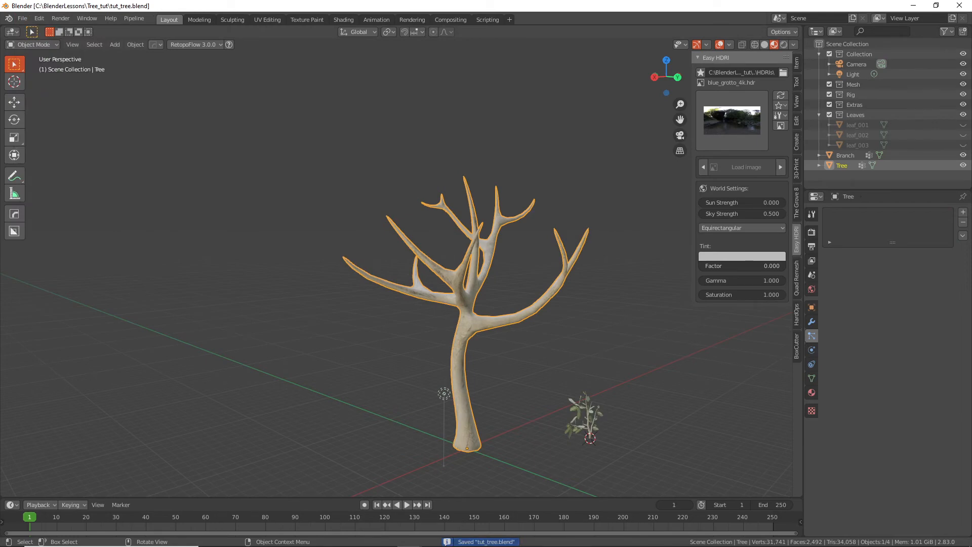